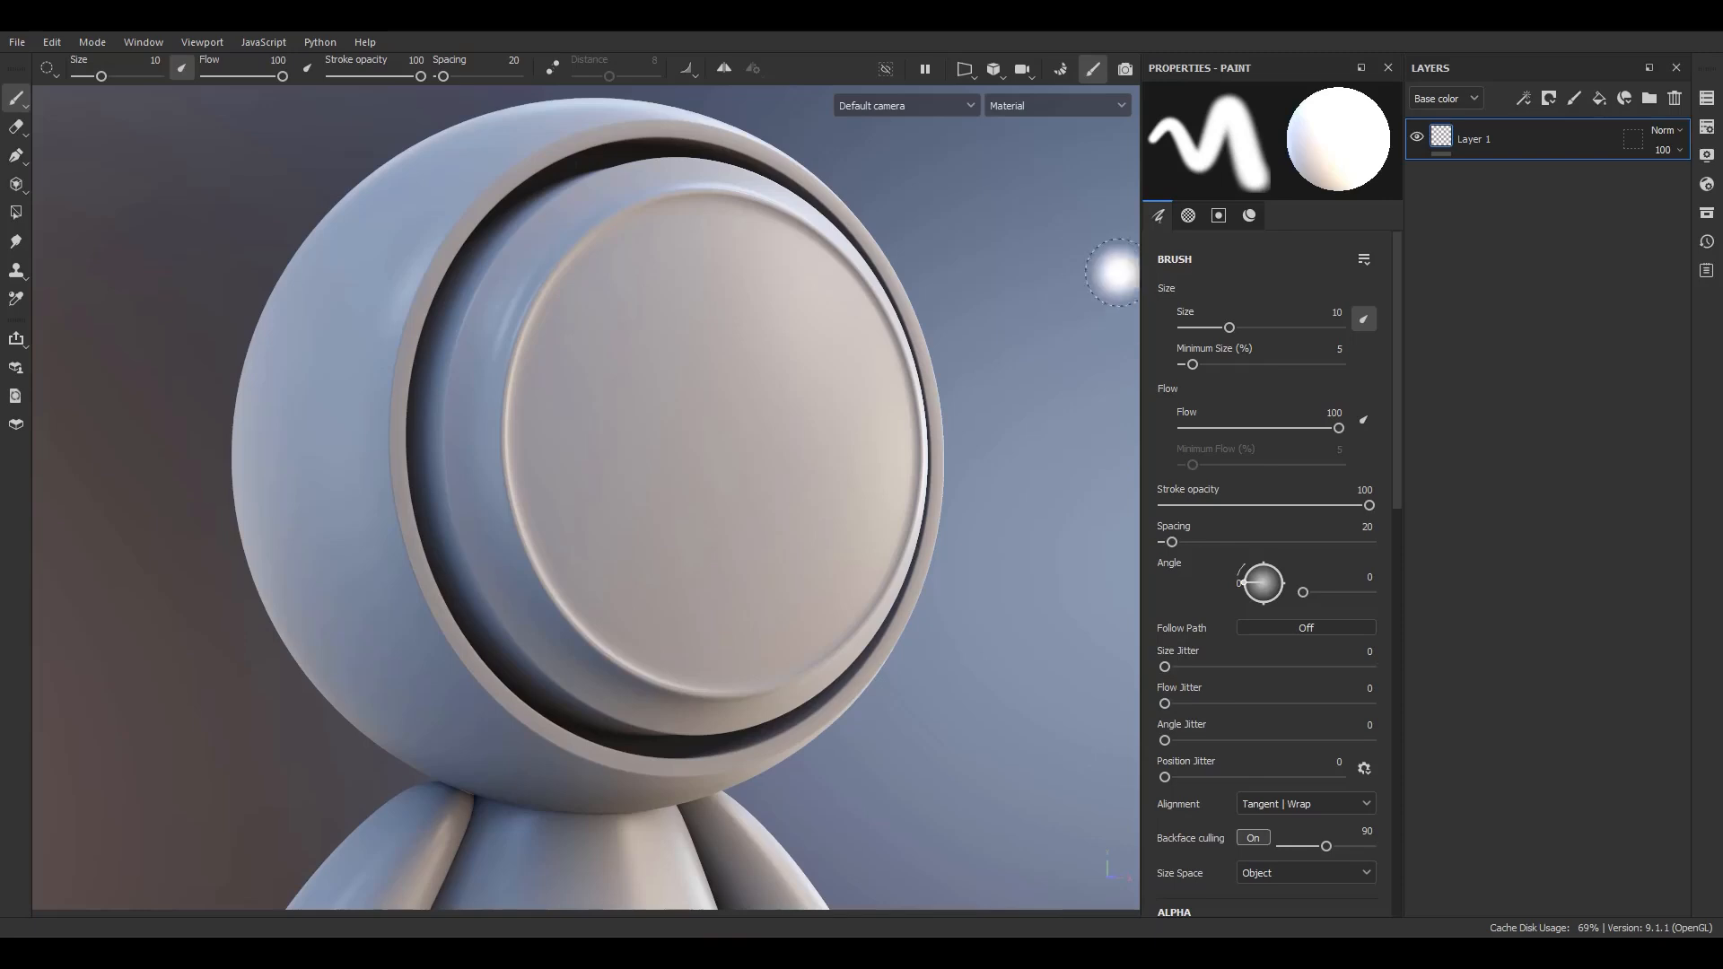
# Step: Increase the paint brush size to 28.93
pyautogui.keyDown('alt'); pyautogui.moveTo(804, 420); pyautogui.dragTo(797, 453, button='middle'); pyautogui.keyUp('alt')
pyautogui.keyDown('alt'); pyautogui.moveTo(797, 453); pyautogui.dragTo(707, 473); pyautogui.keyUp('alt')
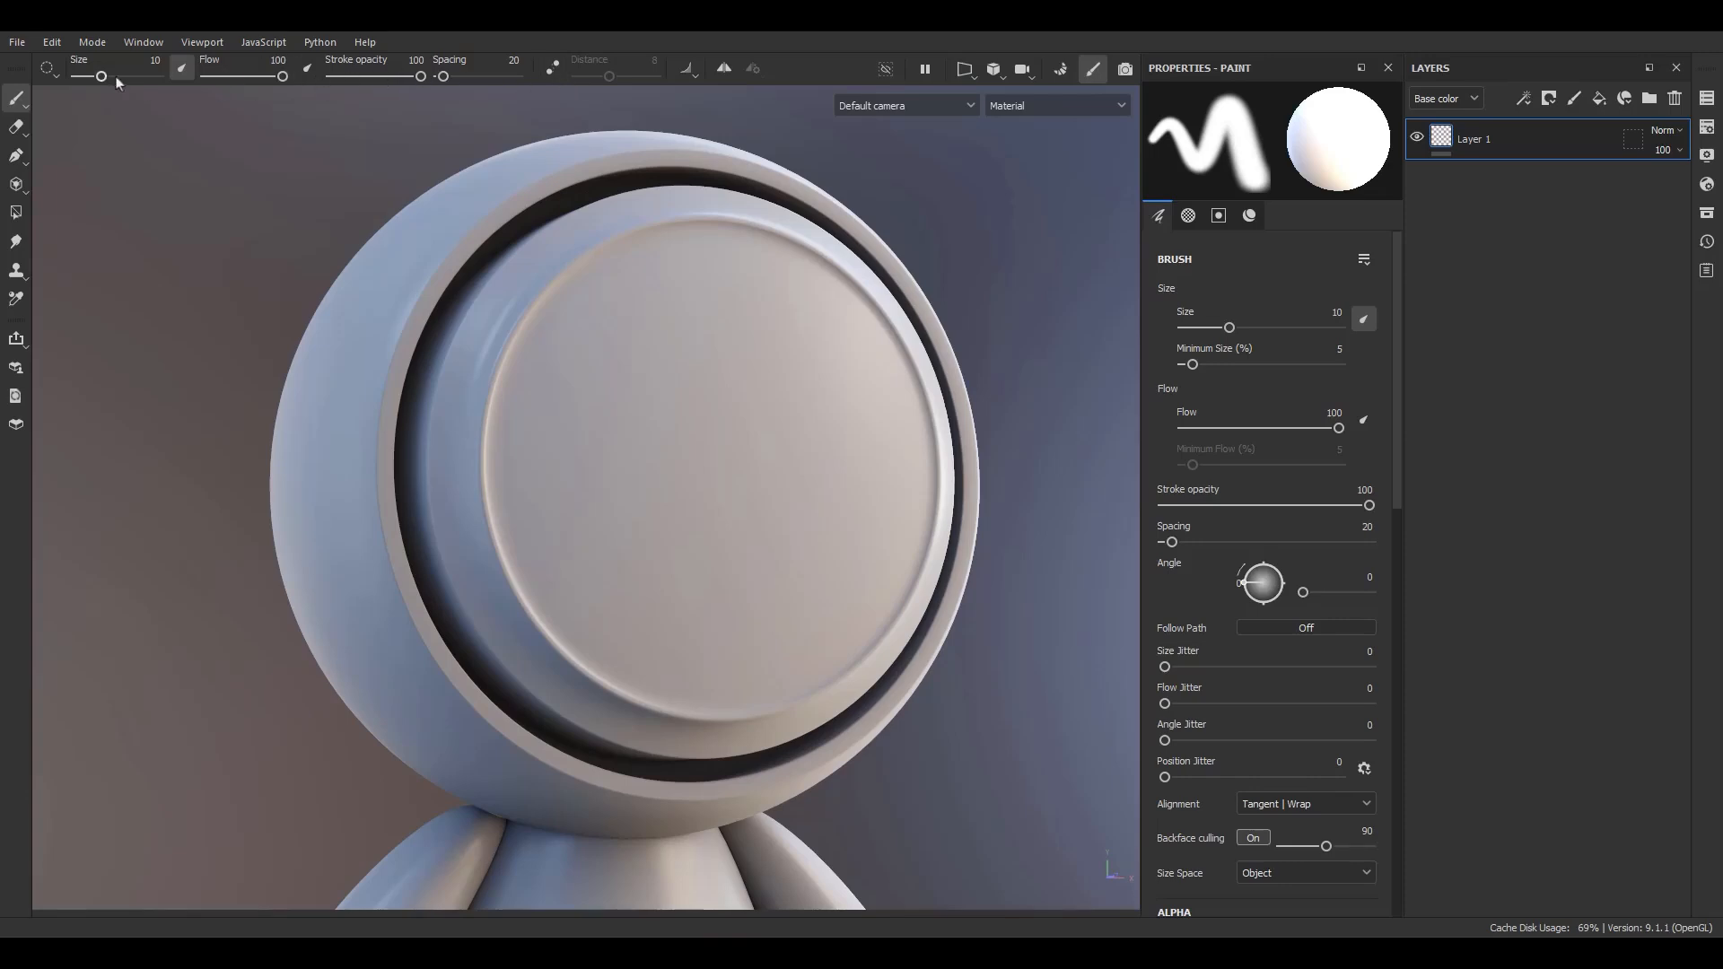
pyautogui.moveTo(102, 76)
pyautogui.mouseDown()
pyautogui.moveTo(146, 74)
pyautogui.moveTo(106, 94)
pyautogui.moveTo(123, 100)
pyautogui.mouseUp()
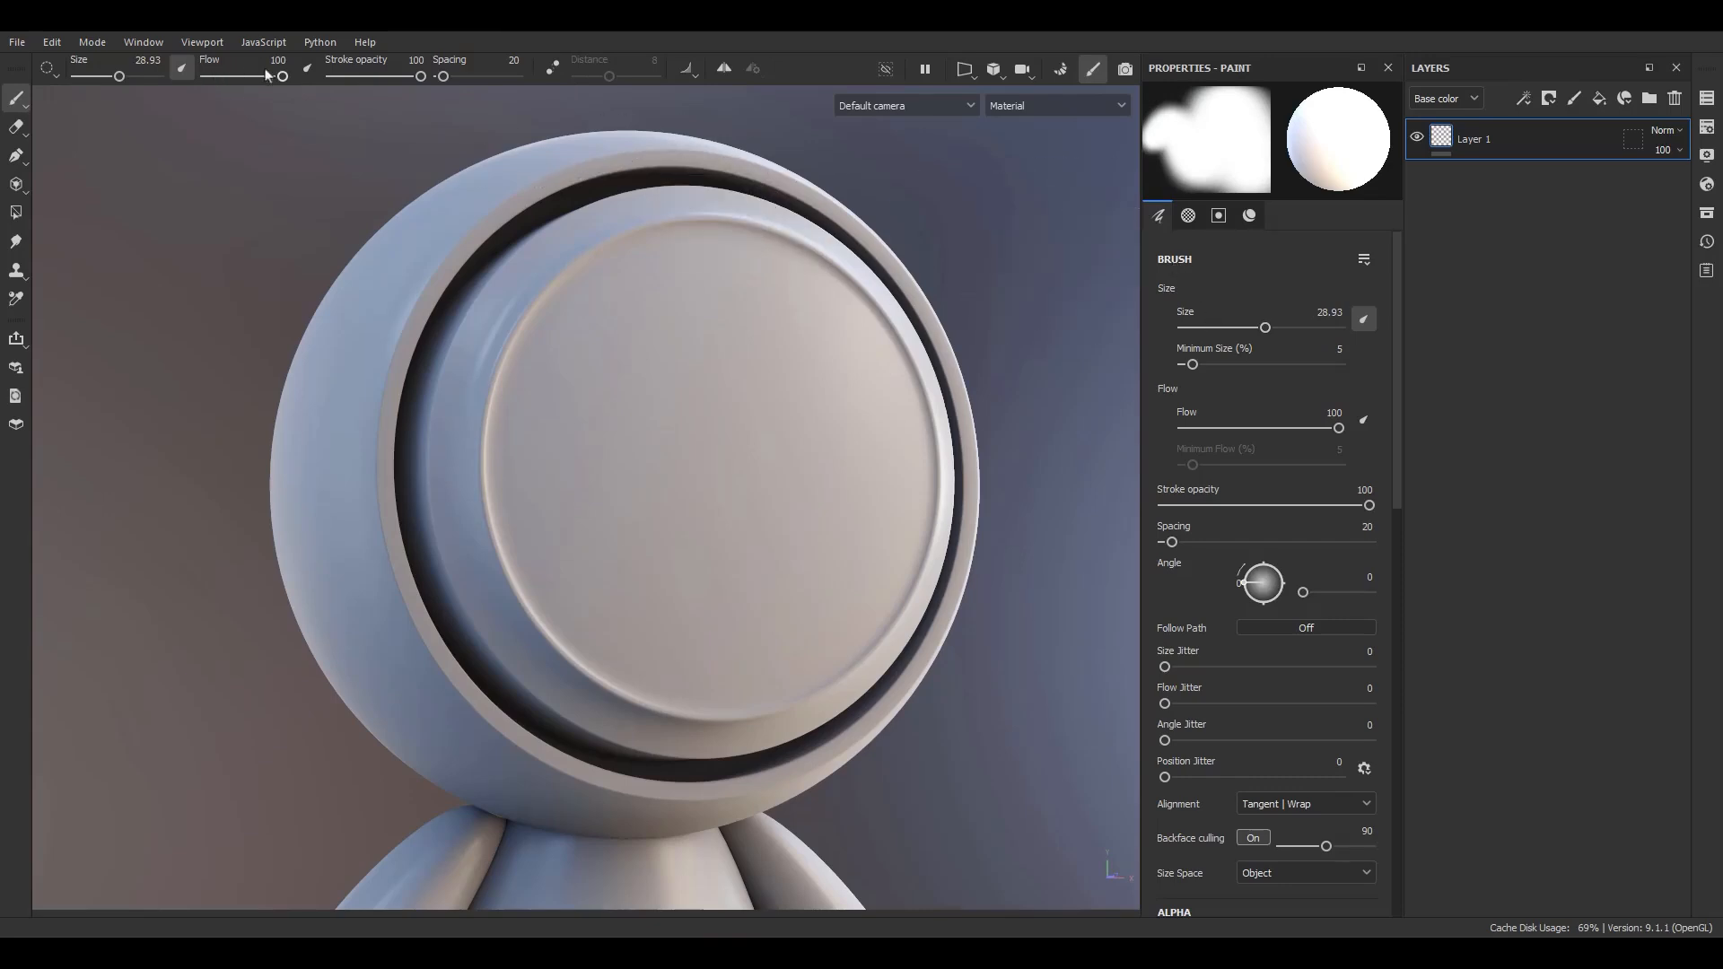
pyautogui.moveTo(283, 77)
pyautogui.mouseDown()
pyautogui.moveTo(240, 96)
pyautogui.moveTo(286, 90)
pyautogui.mouseUp()
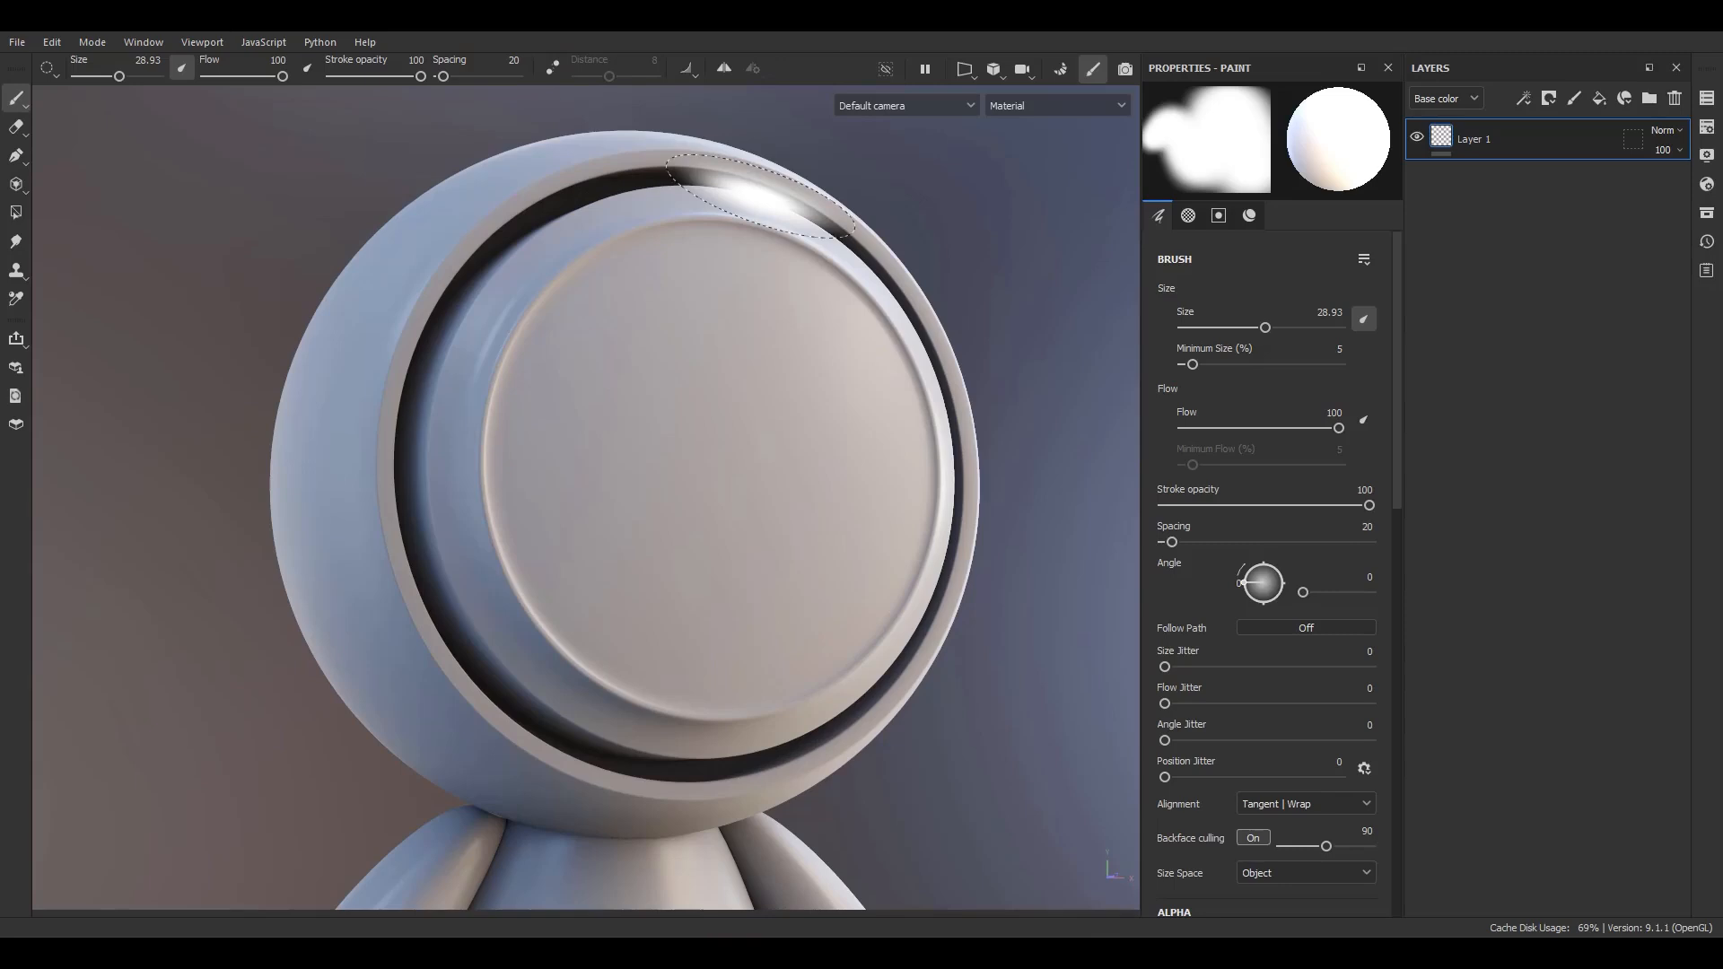
# Step: Turn on Lazy Mouse for the paint brush and reduce the brush size to 2.04
pyautogui.click(554, 69)
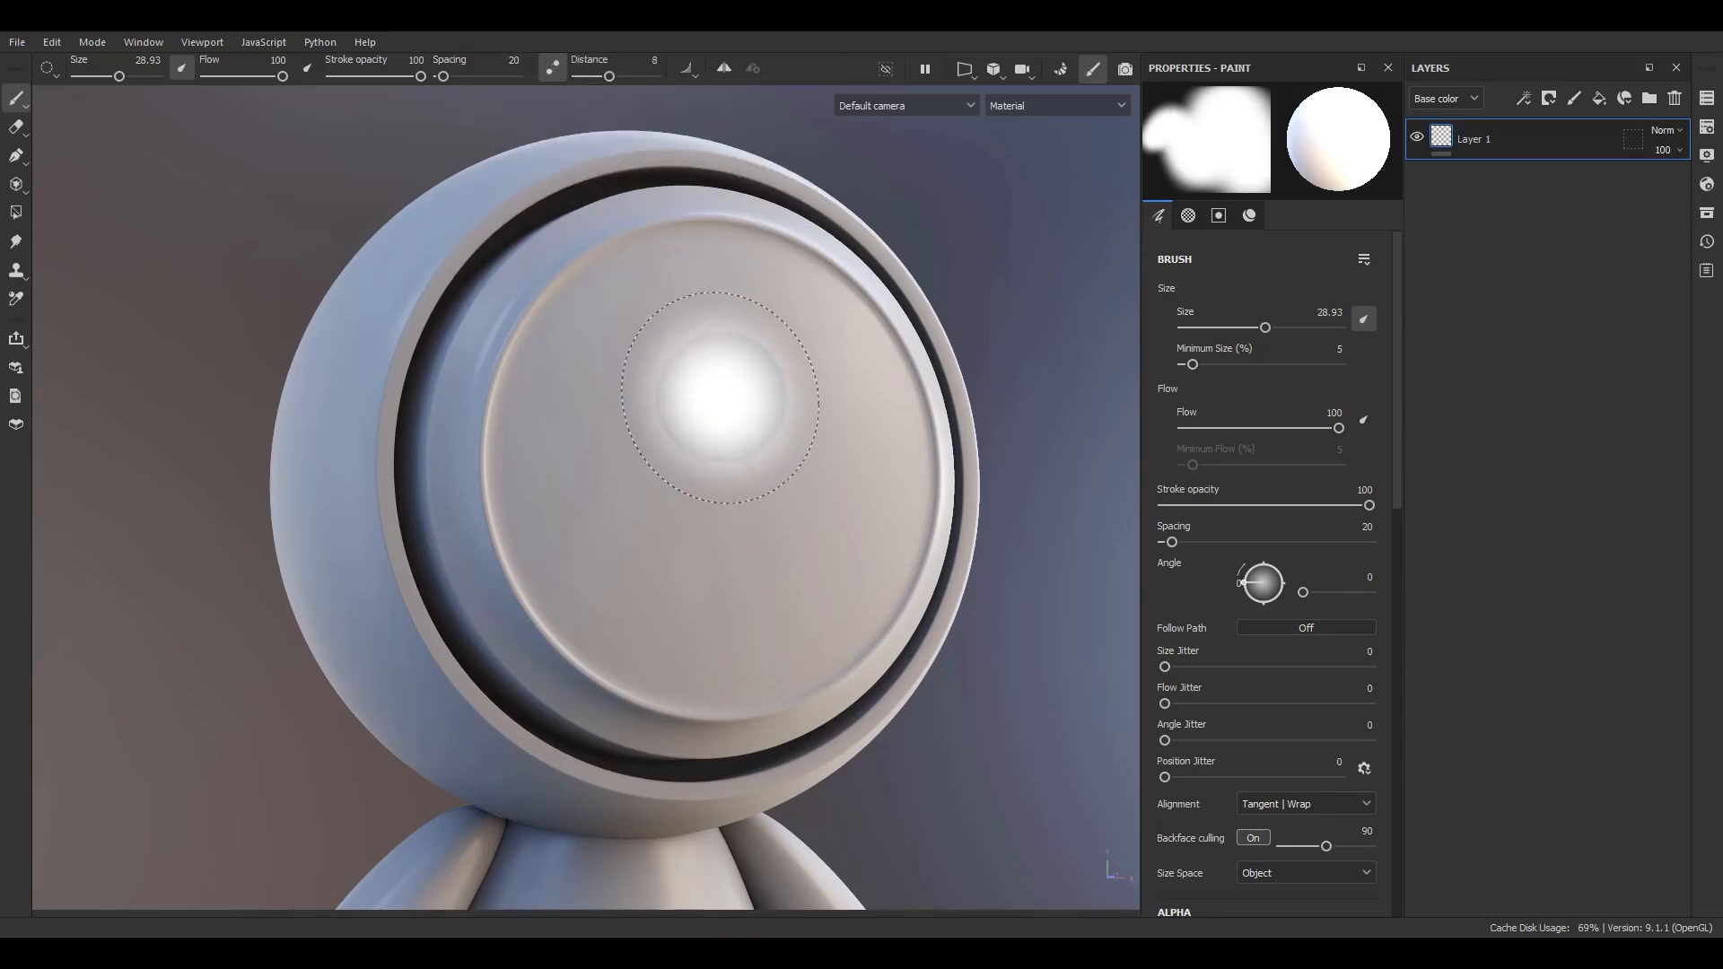
pyautogui.keyDown('ctrl'); pyautogui.moveTo(758, 413); pyautogui.dragTo(612, 357, button='right'); pyautogui.keyUp('ctrl')
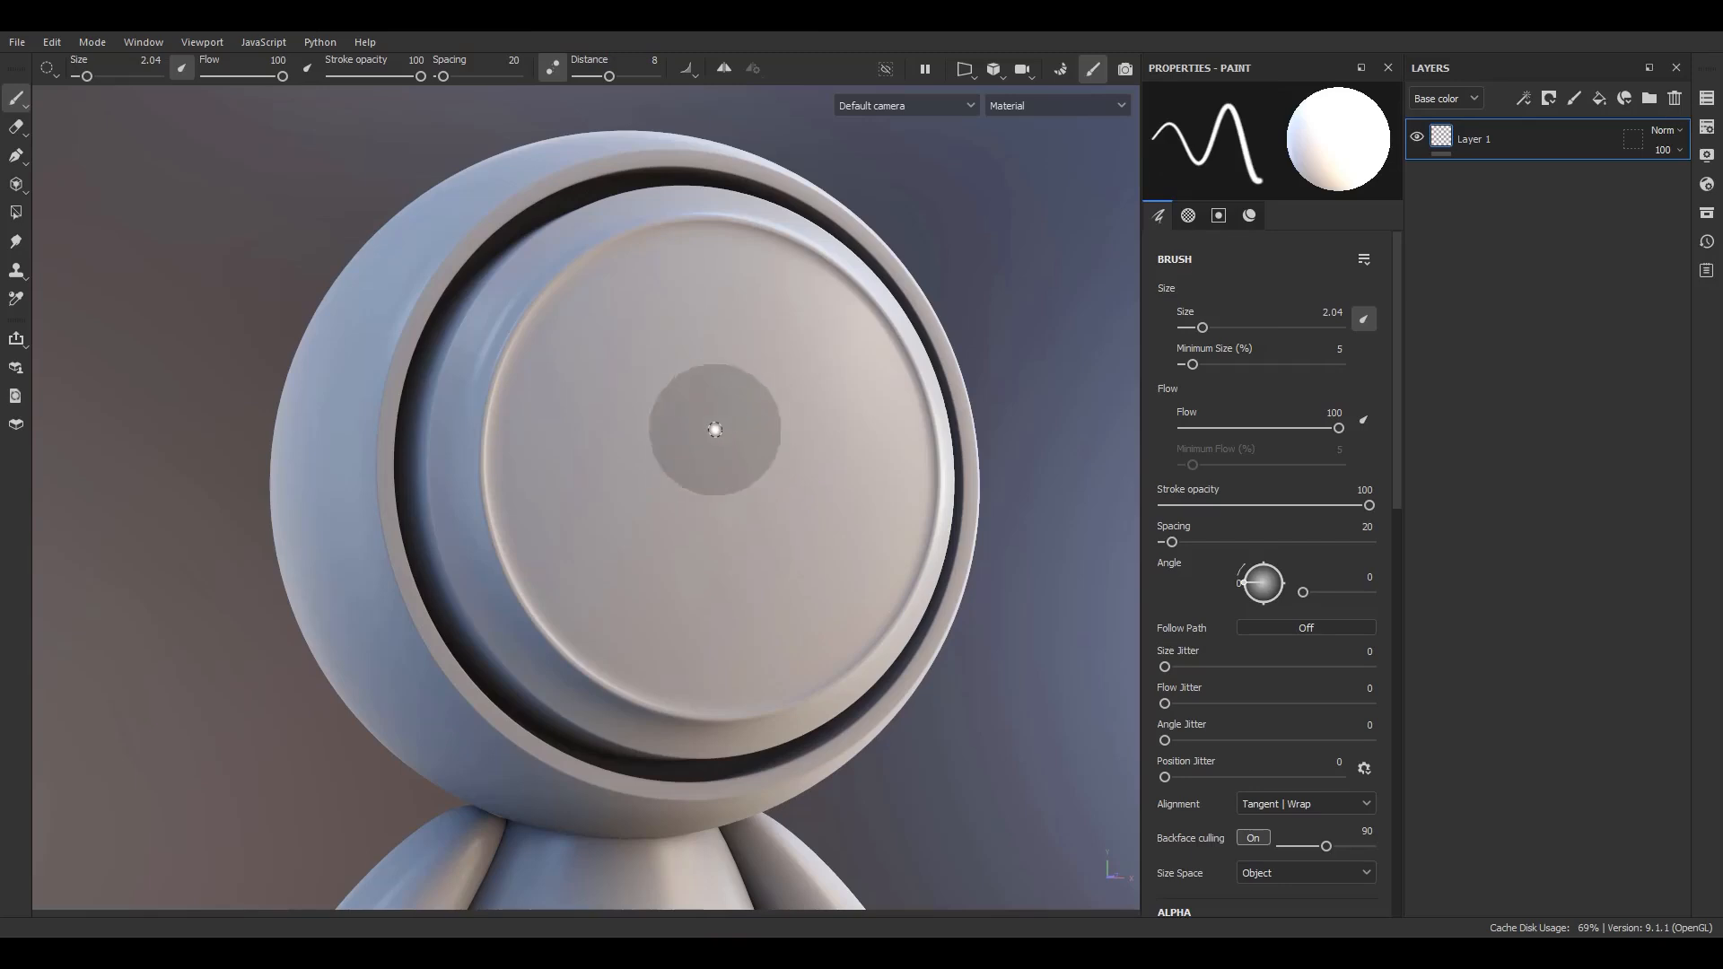
pyautogui.moveTo(766, 443)
pyautogui.keyDown('alt'); pyautogui.mouseDown()
pyautogui.moveTo(674, 454)
pyautogui.moveTo(769, 450)
pyautogui.mouseUp(); pyautogui.keyUp('alt')
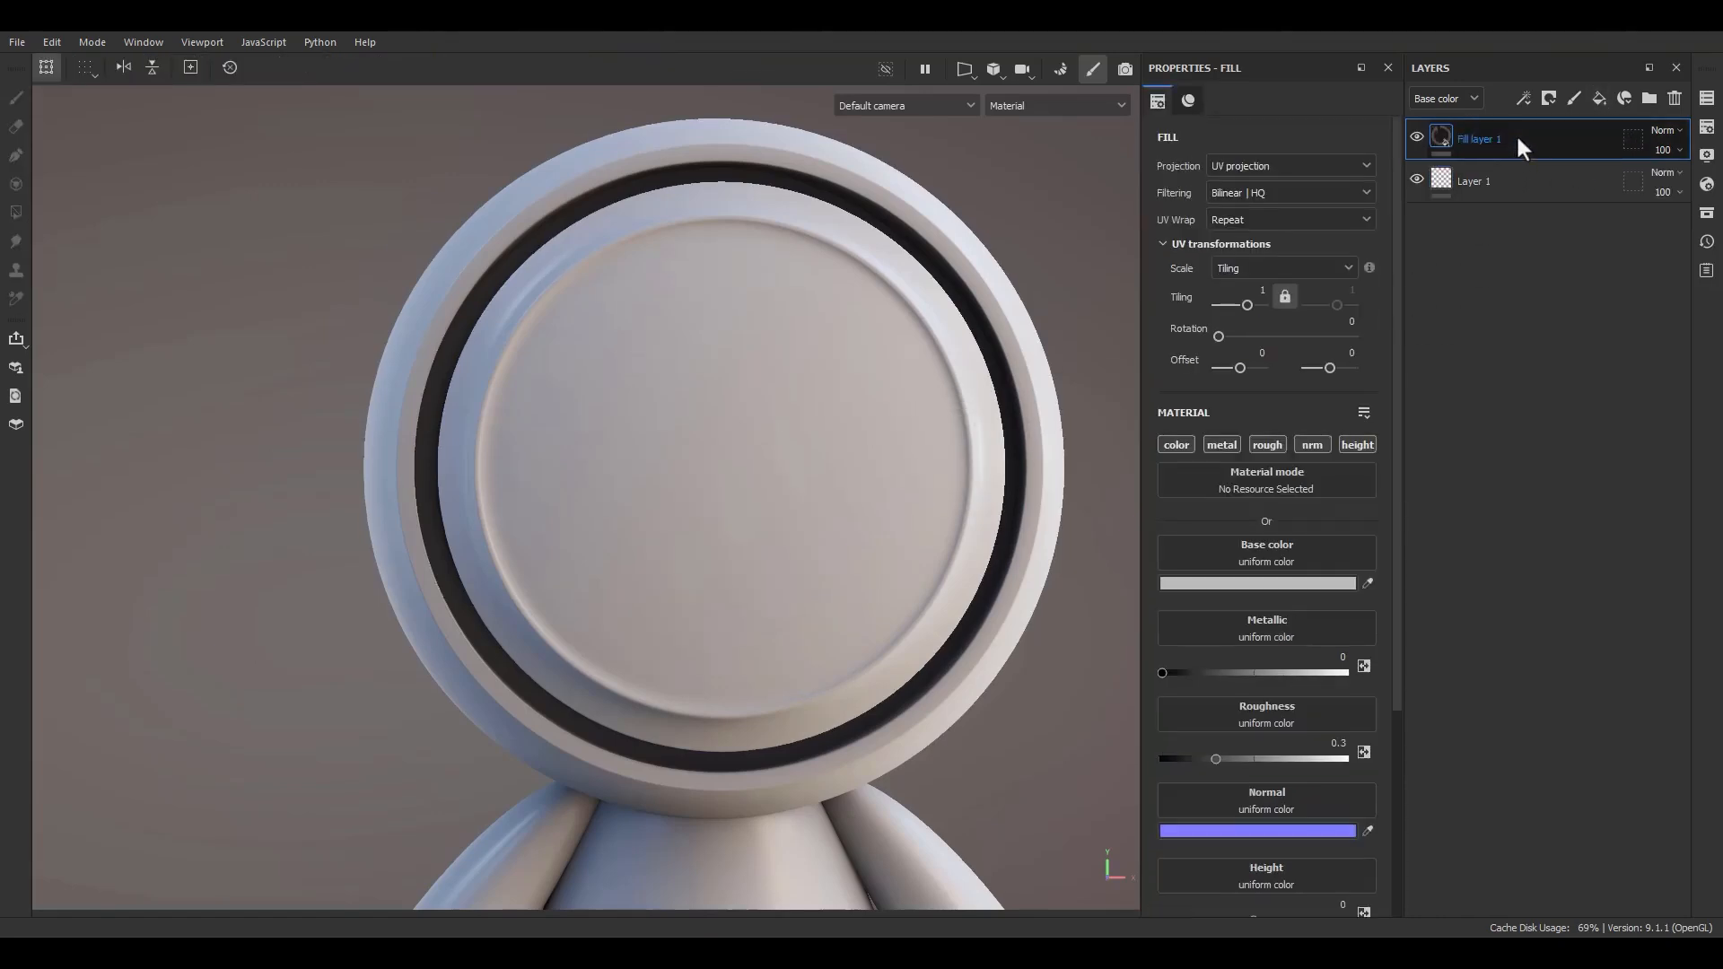
# Step: Move Fill layer 1 beneath Layer 1 and make Layer 1 the active paint layer
pyautogui.moveTo(1516, 138); pyautogui.dragTo(1516, 194)
pyautogui.click(1502, 154)
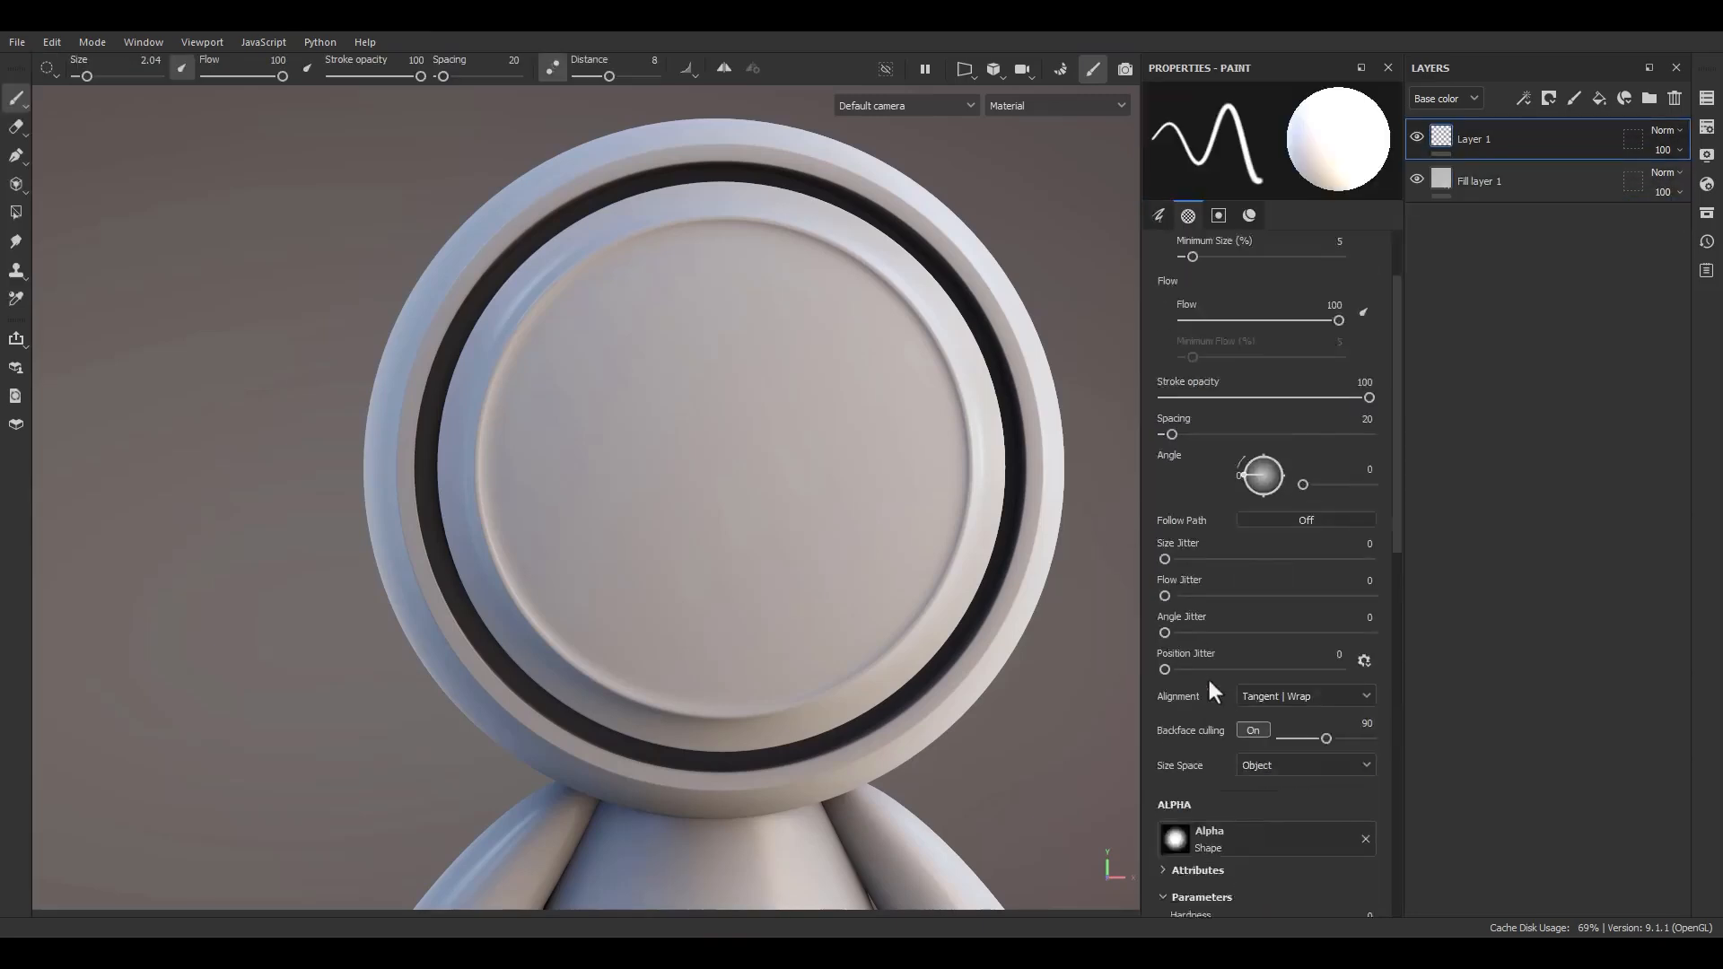
# Step: Set the brush's base color to pure red and keep only the color channel enabled for painting
pyautogui.scroll(-10, 1208, 676)
pyautogui.click(1241, 617)
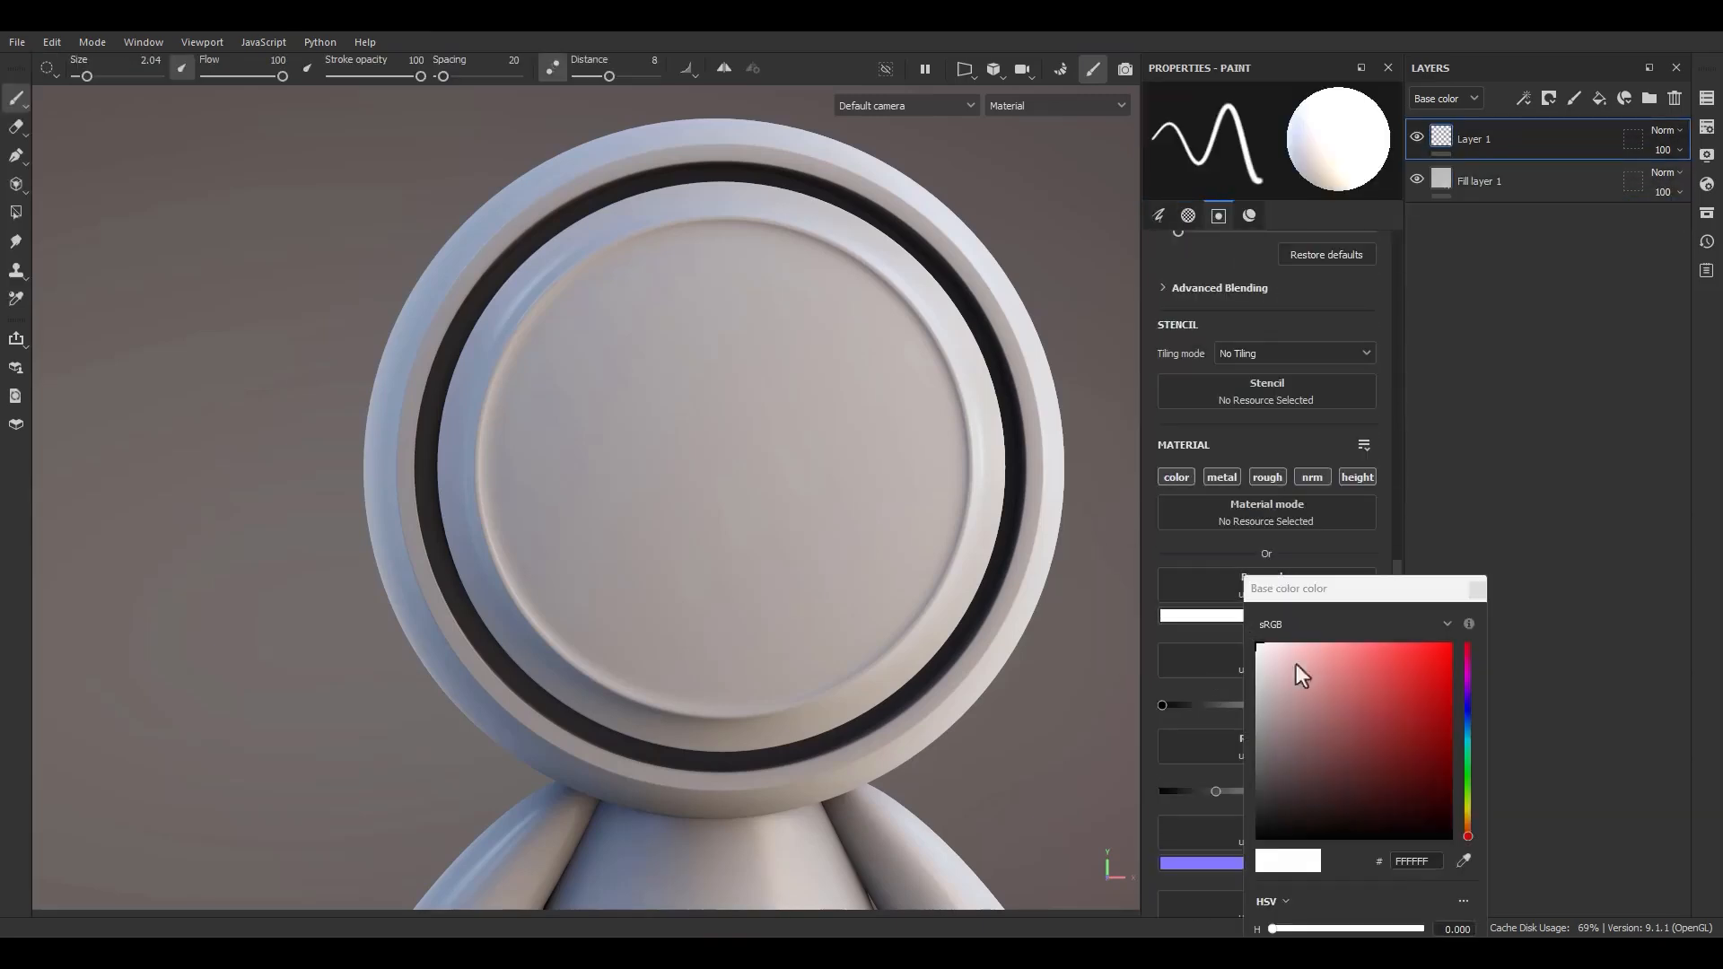
pyautogui.moveTo(1301, 664); pyautogui.dragTo(1490, 627)
pyautogui.click(1475, 589)
pyautogui.click(1177, 479)
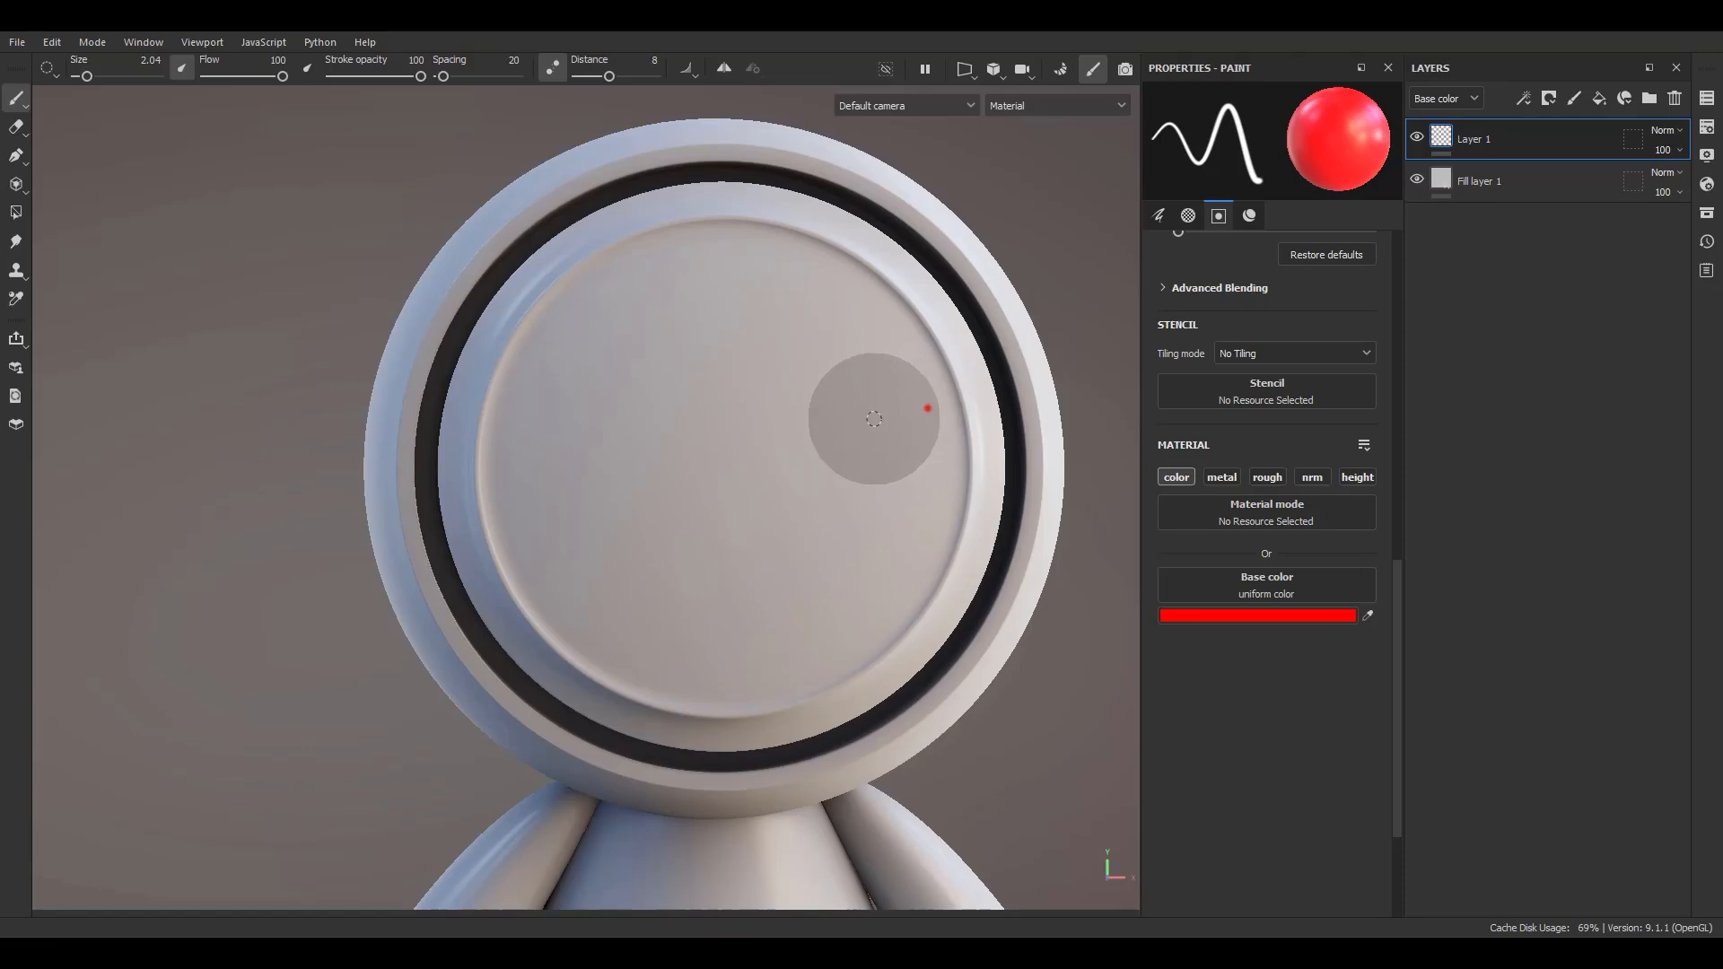
# Step: Paint looping red test strokes on the head's round face and undo them
pyautogui.moveTo(873, 418); pyautogui.dragTo(725, 446)
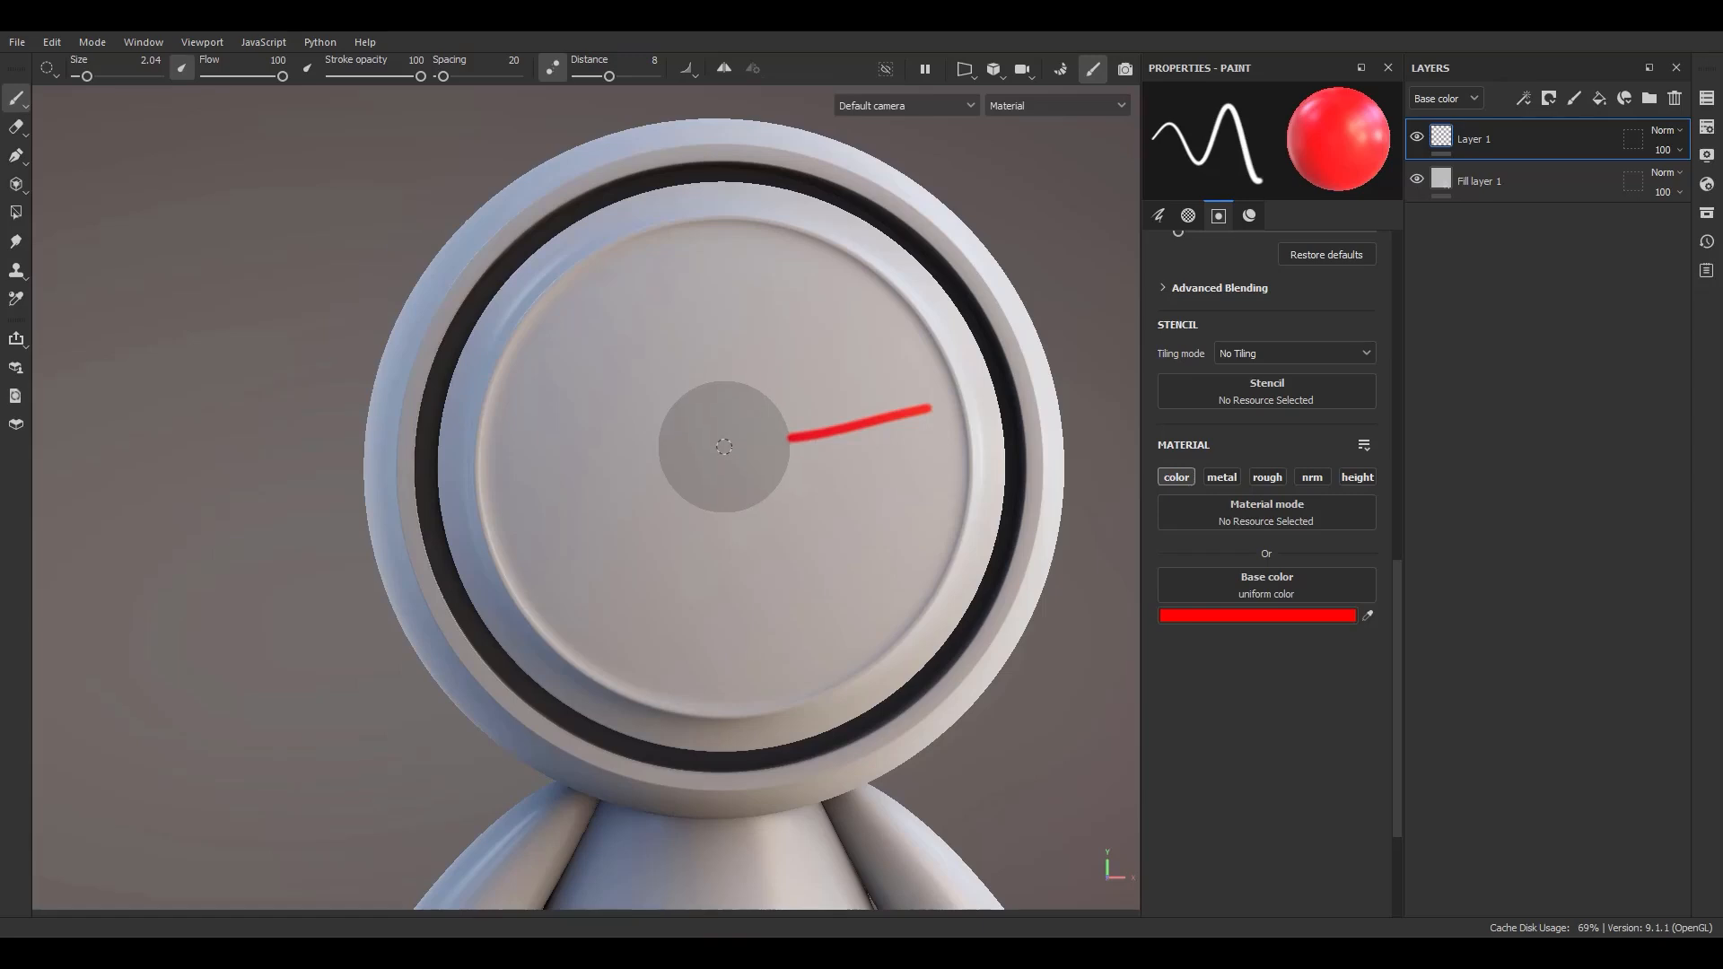
pyautogui.moveTo(724, 446)
pyautogui.mouseDown()
pyautogui.moveTo(654, 470)
pyautogui.moveTo(569, 539)
pyautogui.moveTo(589, 595)
pyautogui.moveTo(662, 648)
pyautogui.moveTo(747, 649)
pyautogui.moveTo(812, 621)
pyautogui.moveTo(855, 562)
pyautogui.moveTo(840, 485)
pyautogui.moveTo(762, 400)
pyautogui.moveTo(577, 365)
pyautogui.moveTo(584, 260)
pyautogui.moveTo(736, 274)
pyautogui.moveTo(769, 396)
pyautogui.moveTo(730, 511)
pyautogui.moveTo(796, 577)
pyautogui.moveTo(827, 557)
pyautogui.moveTo(885, 443)
pyautogui.moveTo(758, 261)
pyautogui.mouseUp()
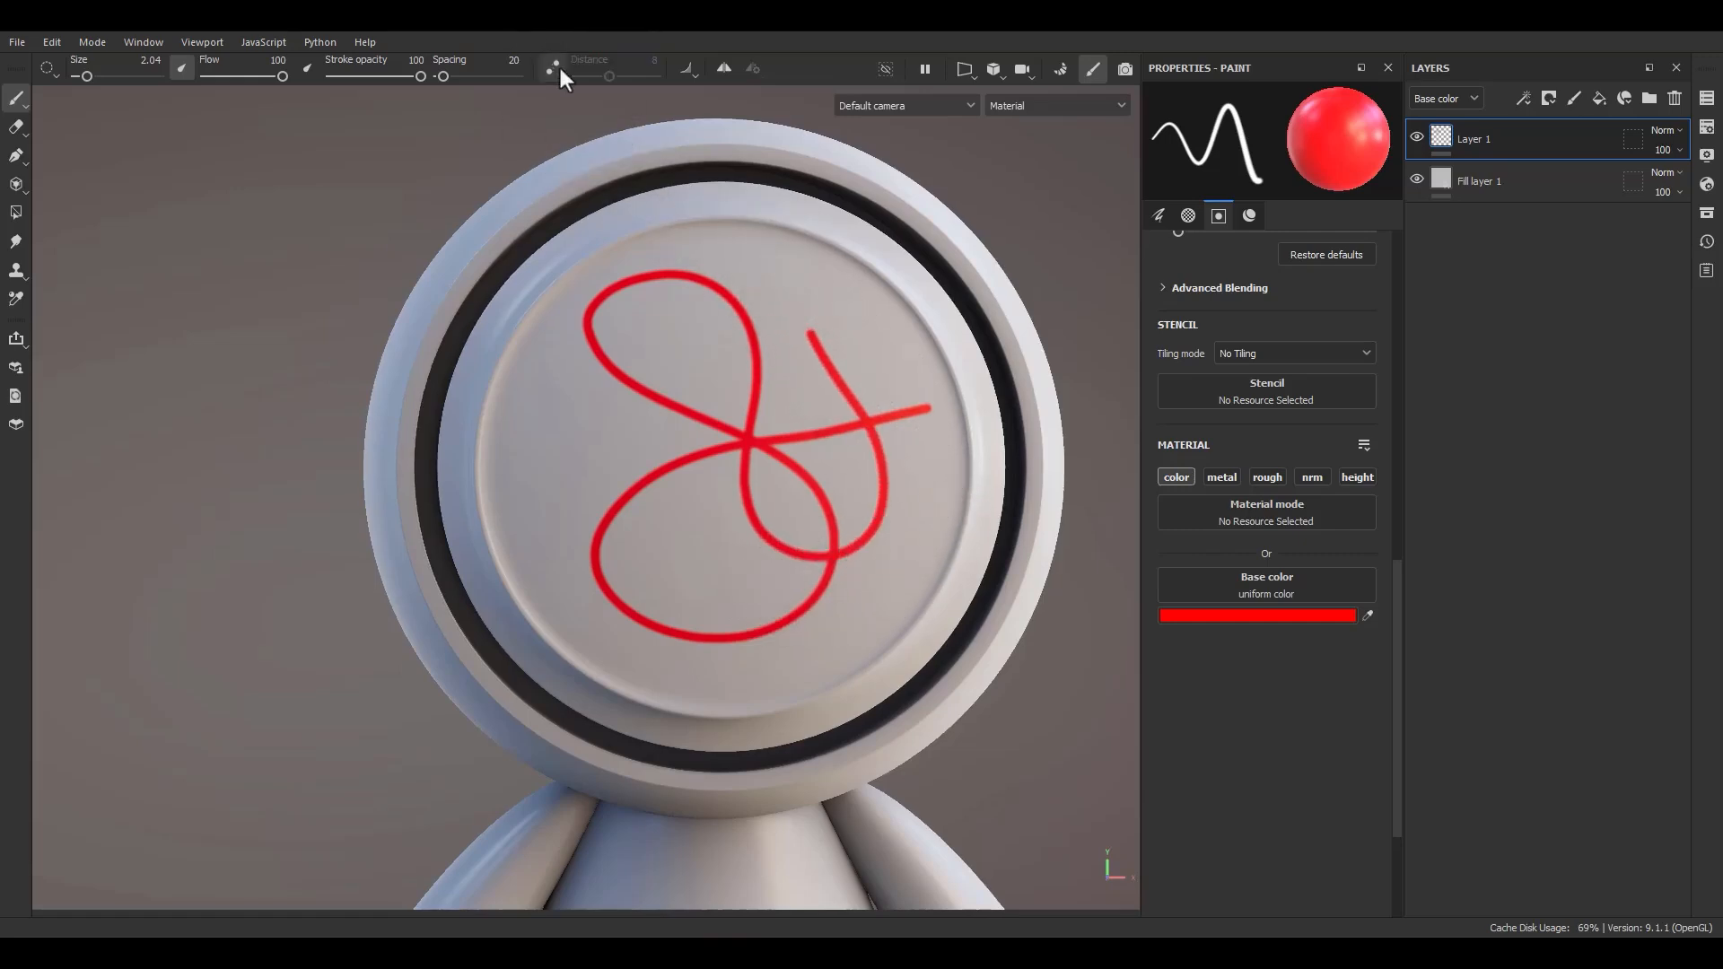
pyautogui.moveTo(936, 439)
pyautogui.mouseDown()
pyautogui.moveTo(899, 445)
pyautogui.moveTo(866, 497)
pyautogui.moveTo(893, 592)
pyautogui.moveTo(753, 650)
pyautogui.moveTo(597, 651)
pyautogui.moveTo(518, 522)
pyautogui.moveTo(561, 446)
pyautogui.moveTo(669, 432)
pyautogui.moveTo(749, 328)
pyautogui.moveTo(747, 257)
pyautogui.moveTo(688, 259)
pyautogui.mouseUp()
pyautogui.hotkey('ctrl', 'z')
pyautogui.hotkey('ctrl', 'z')
pyautogui.hotkey('ctrl', 'z')
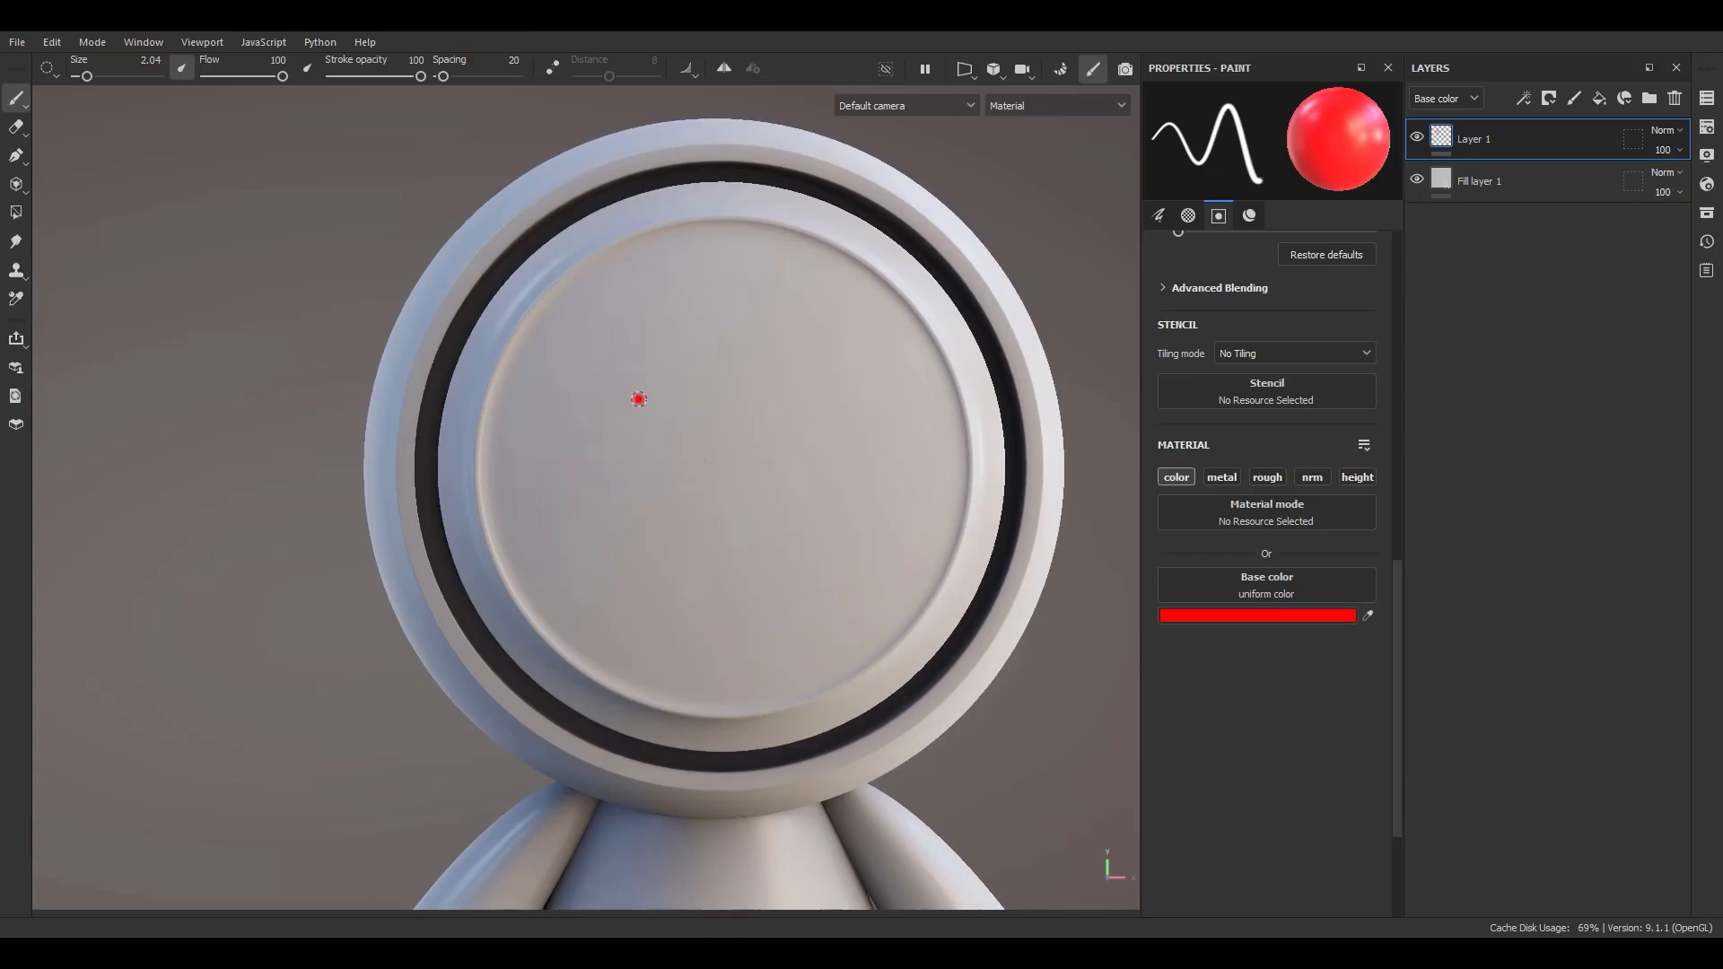
# Step: Paint a red U-shaped stroke across the round face without Lazy Mouse and a second one below it with Lazy Mouse at distance 8
pyautogui.keyDown('alt'); pyautogui.moveTo(639, 399); pyautogui.dragTo(773, 589, button='right'); pyautogui.keyUp('alt')
pyautogui.keyDown('alt'); pyautogui.moveTo(696, 516); pyautogui.dragTo(749, 596, button='right'); pyautogui.keyUp('alt')
pyautogui.keyDown('alt'); pyautogui.moveTo(811, 561); pyautogui.dragTo(878, 506, button='middle'); pyautogui.keyUp('alt')
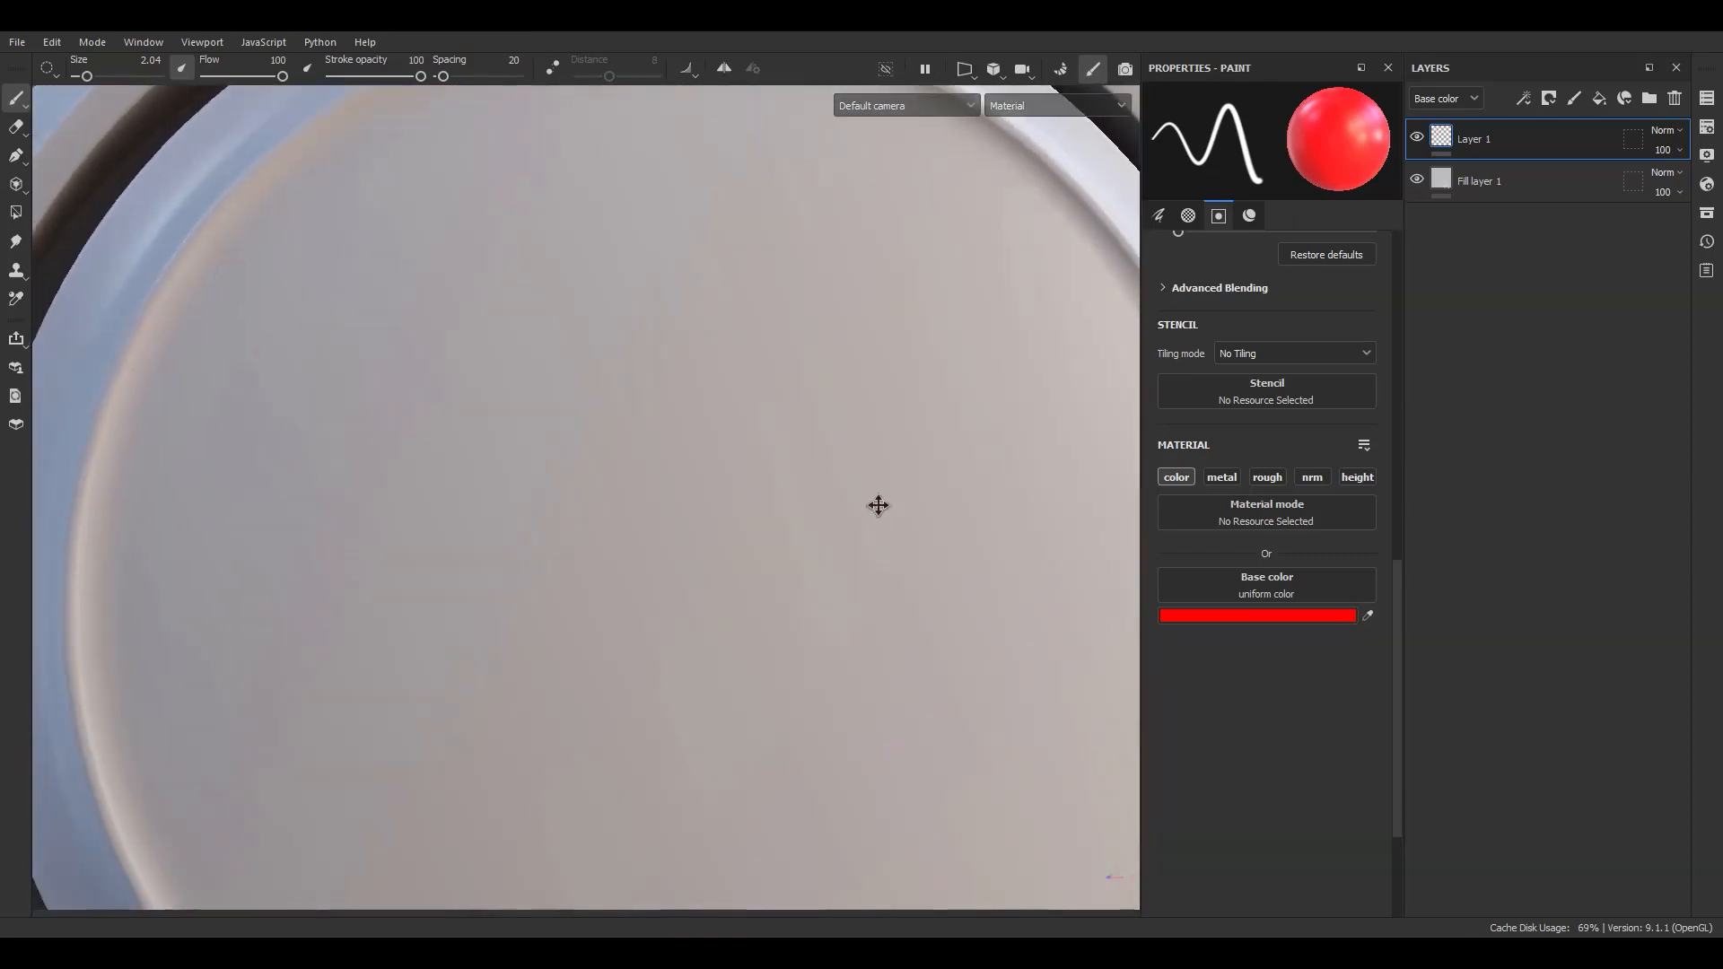
pyautogui.keyDown('alt'); pyautogui.moveTo(879, 505); pyautogui.dragTo(843, 498); pyautogui.keyUp('alt')
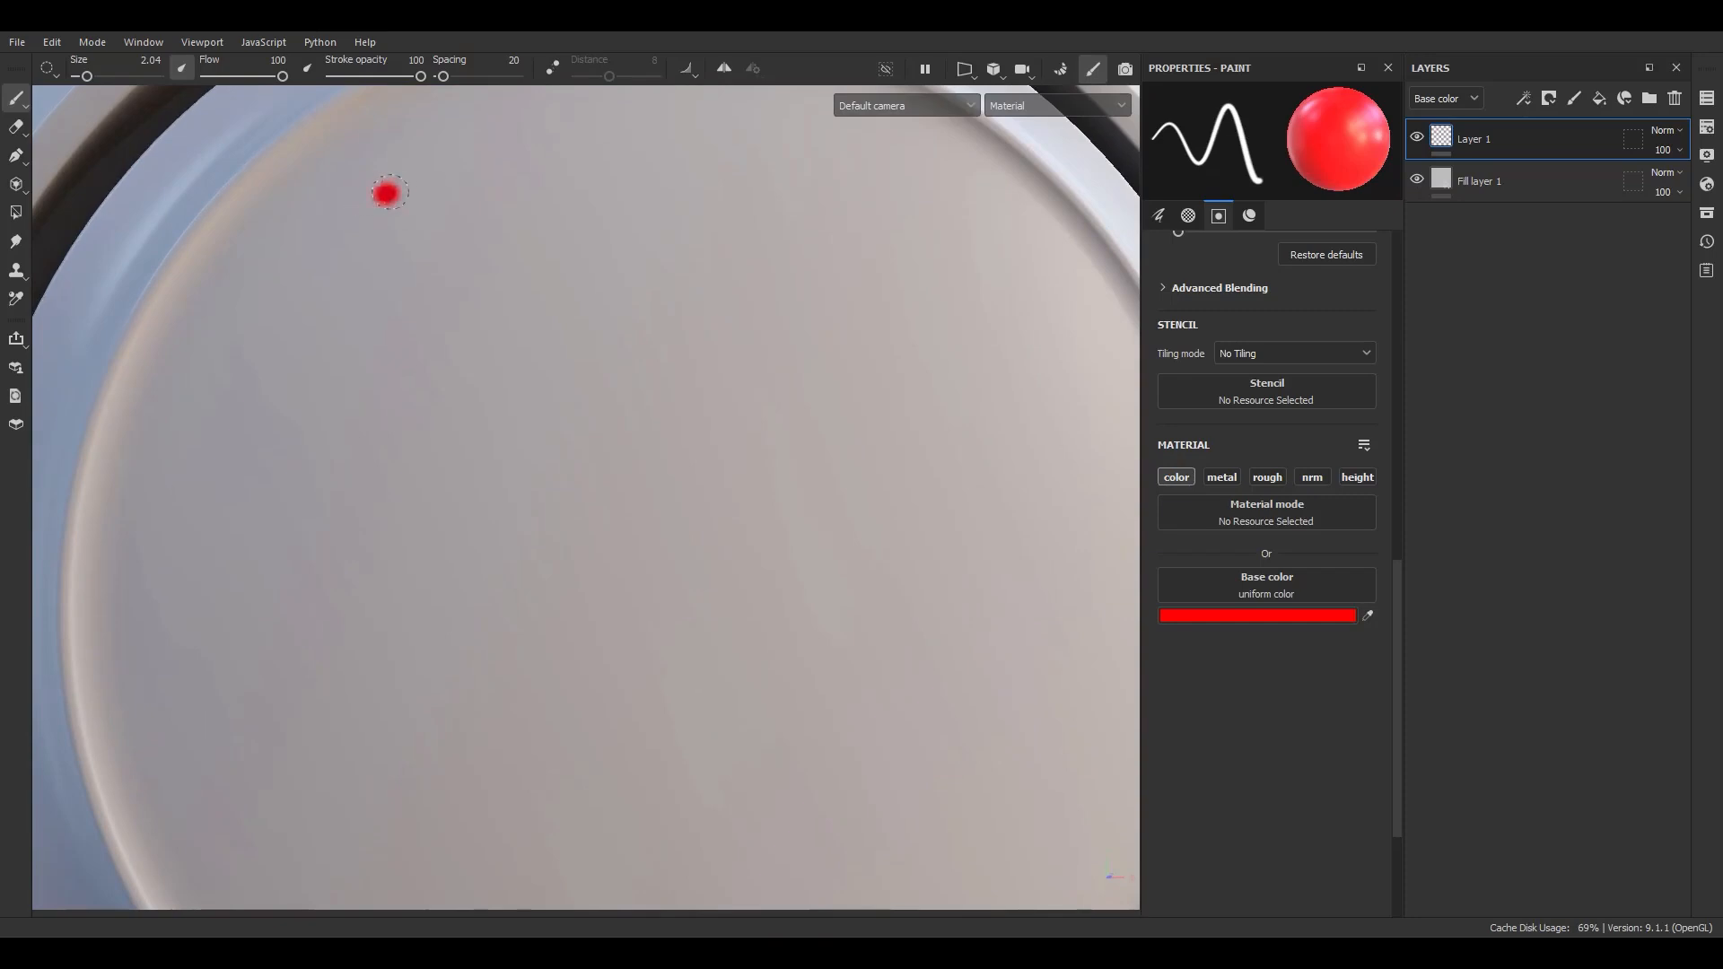
pyautogui.moveTo(389, 192)
pyautogui.mouseDown()
pyautogui.moveTo(634, 174)
pyautogui.moveTo(937, 291)
pyautogui.moveTo(827, 385)
pyautogui.moveTo(388, 388)
pyautogui.mouseUp()
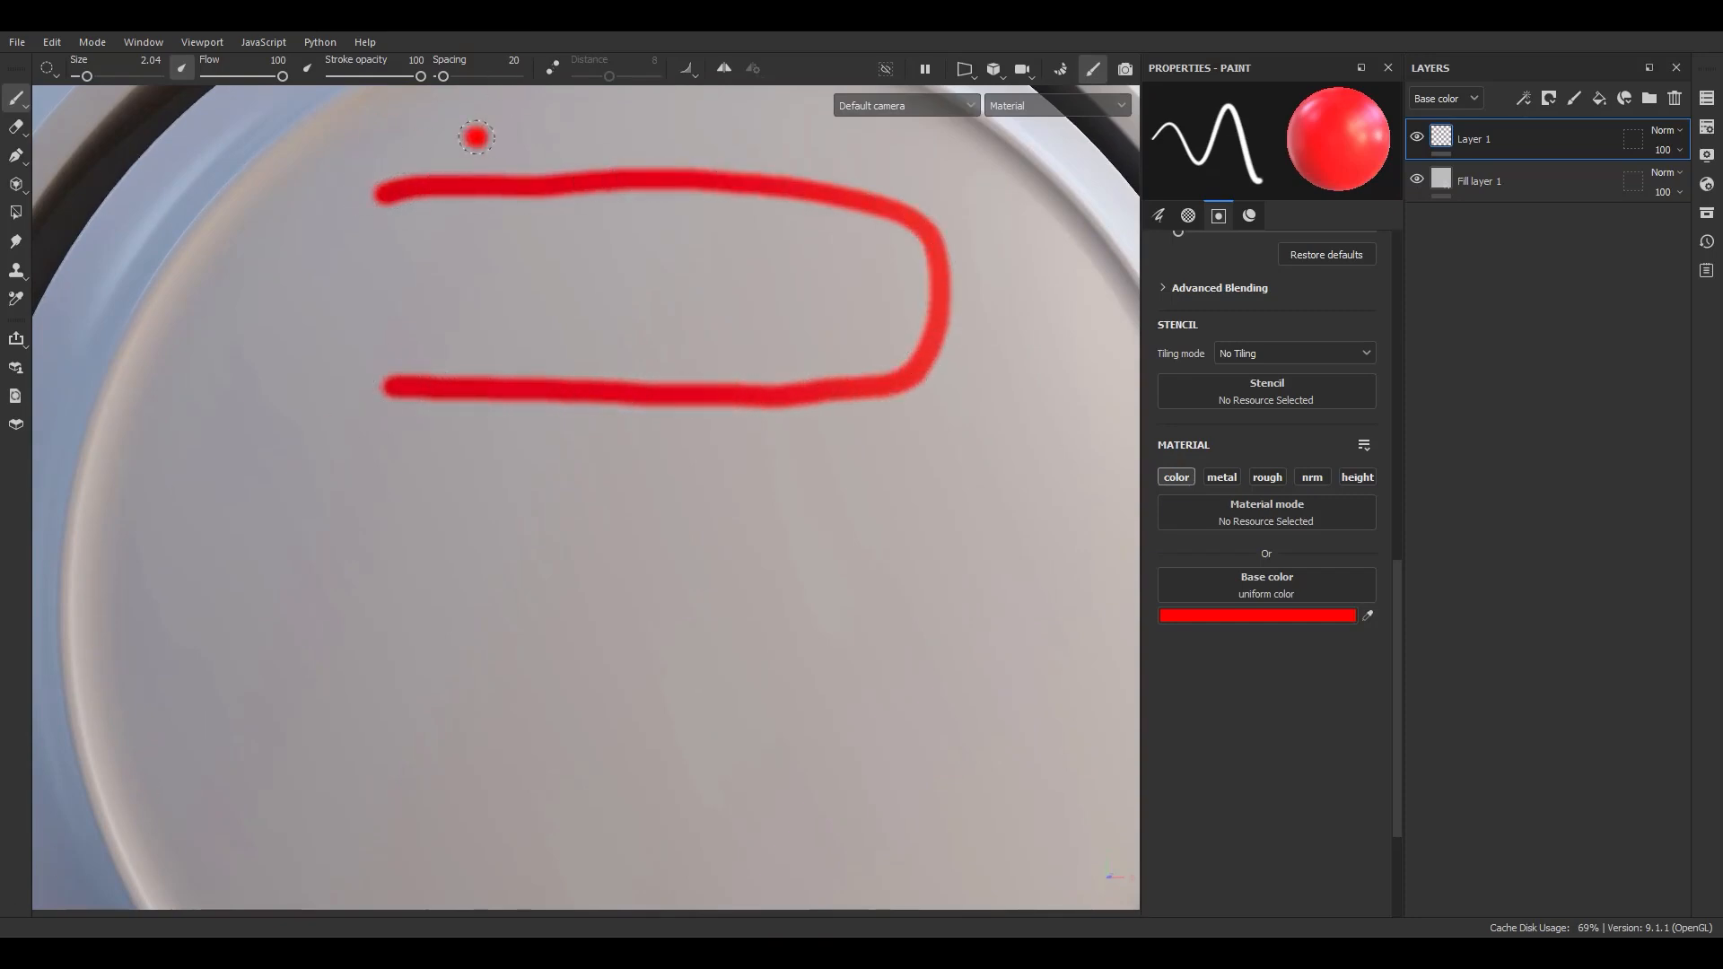
pyautogui.click(546, 75)
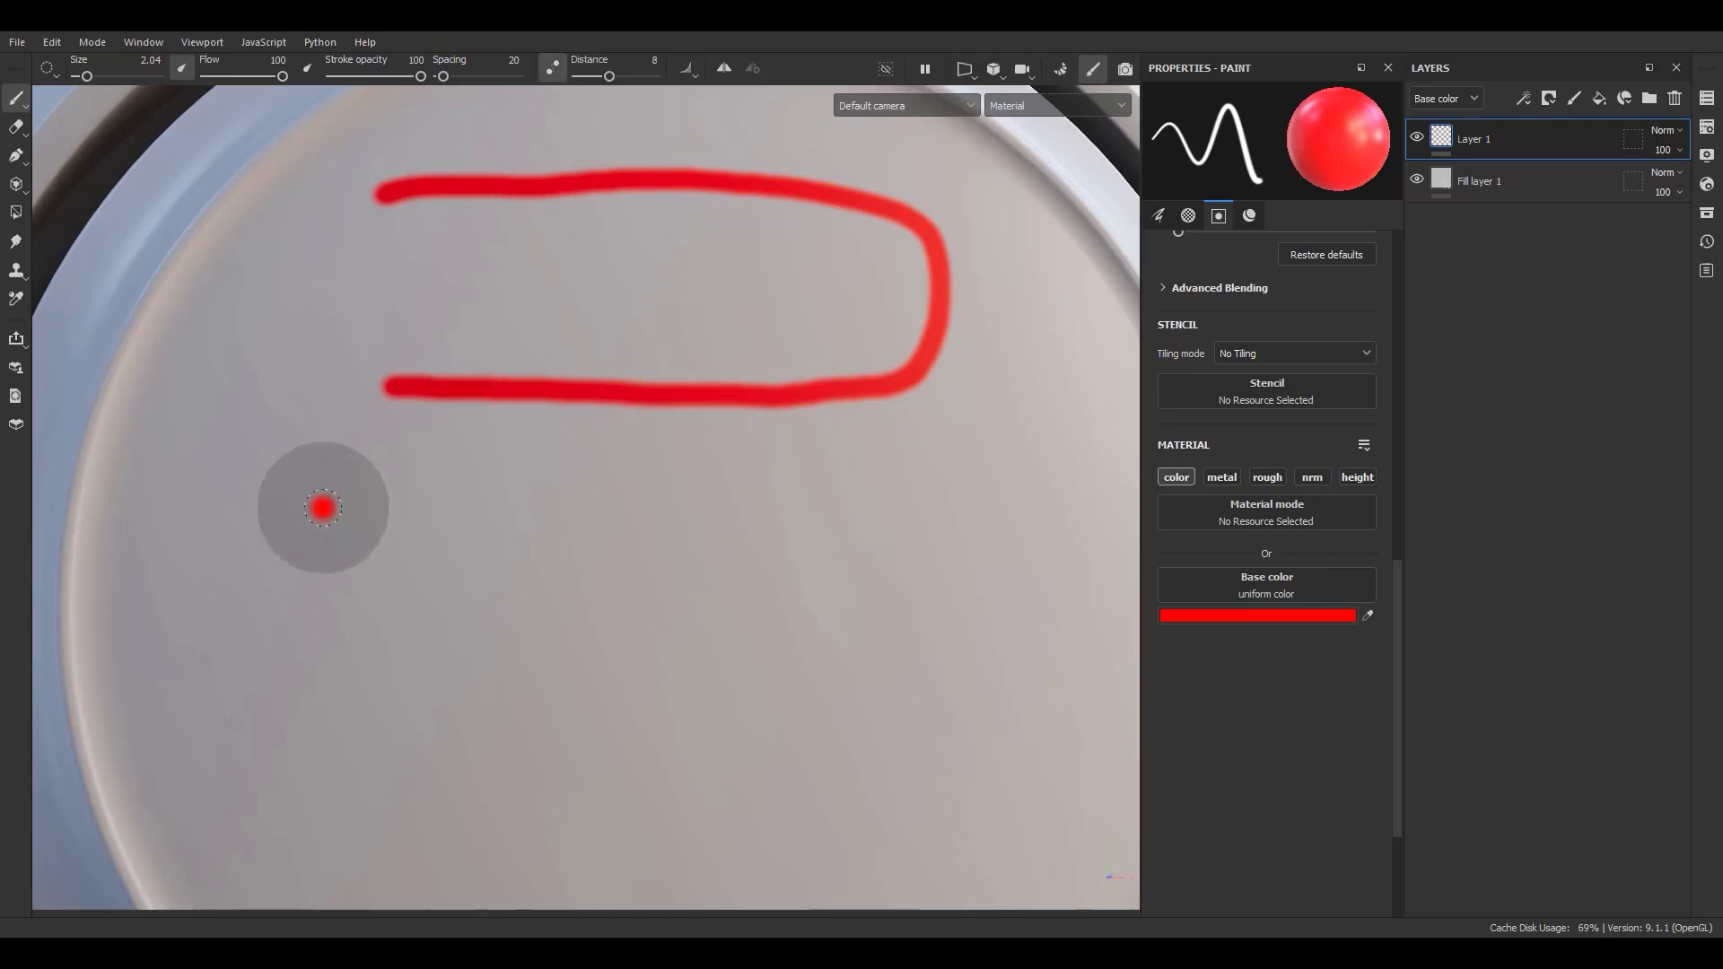
pyautogui.moveTo(337, 505)
pyautogui.mouseDown()
pyautogui.moveTo(839, 493)
pyautogui.moveTo(954, 574)
pyautogui.moveTo(904, 674)
pyautogui.moveTo(731, 730)
pyautogui.moveTo(554, 732)
pyautogui.moveTo(292, 693)
pyautogui.mouseUp()
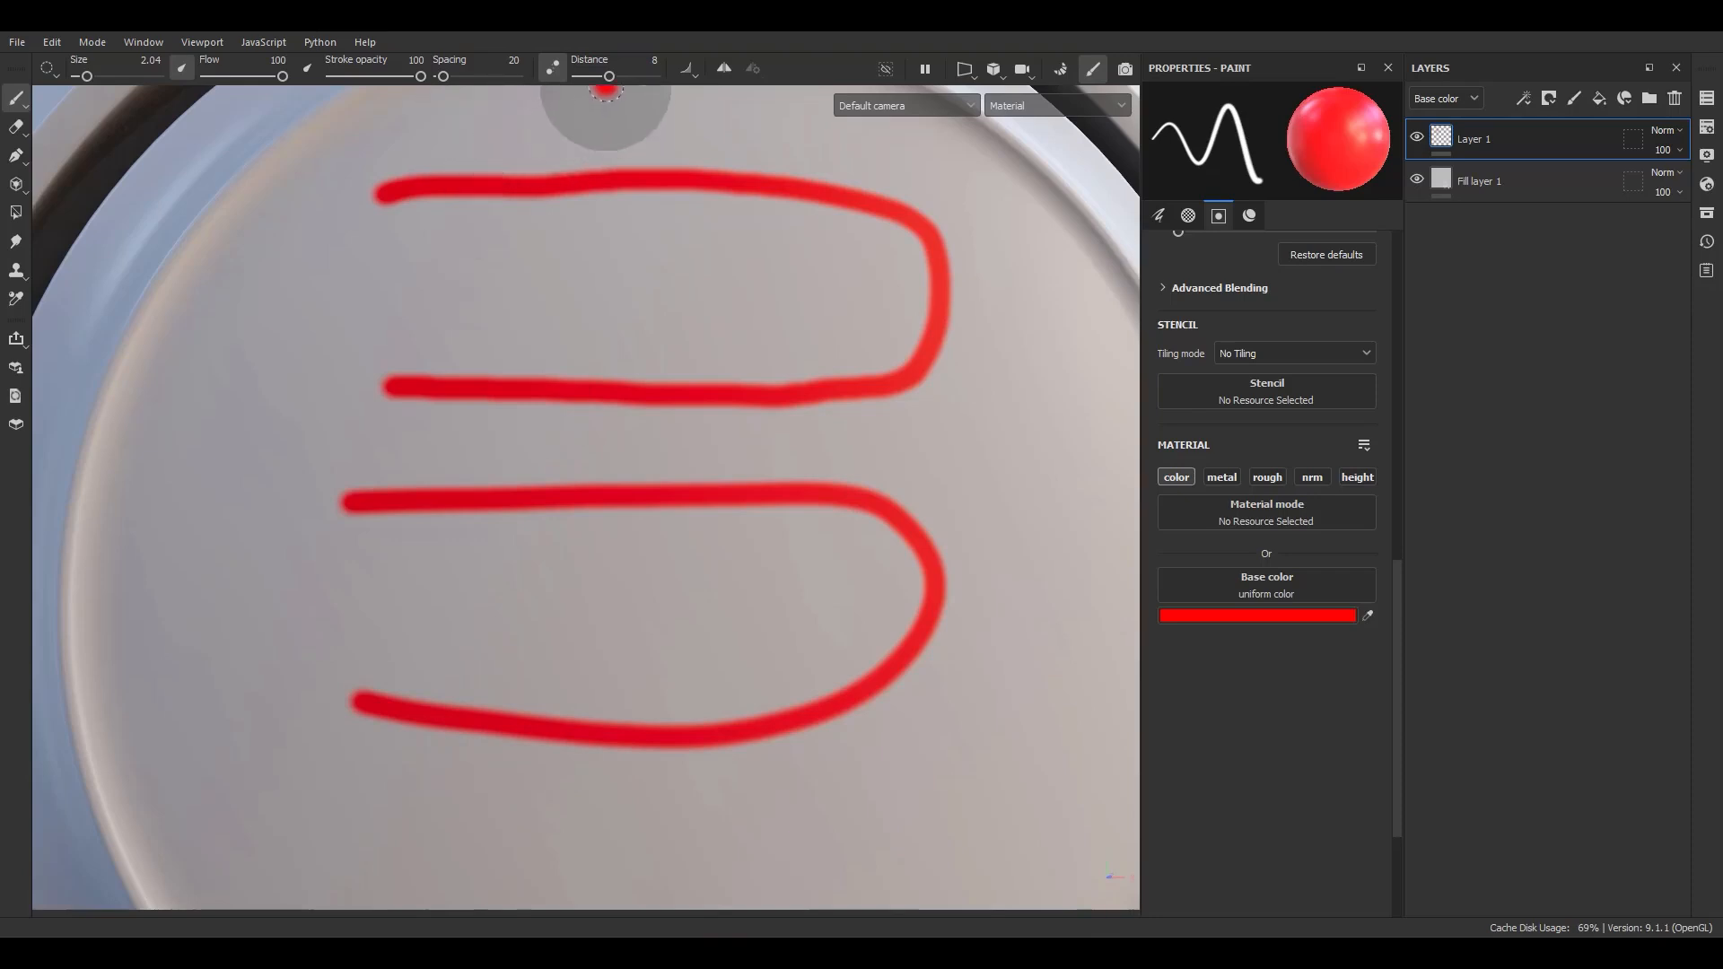
# Step: Set the Lazy Mouse distance to 20, paint a curved test stroke across the face, and undo it
pyautogui.moveTo(609, 79); pyautogui.dragTo(684, 99)
pyautogui.scroll(-1, 736, 505)
pyautogui.scroll(-1, 730, 469)
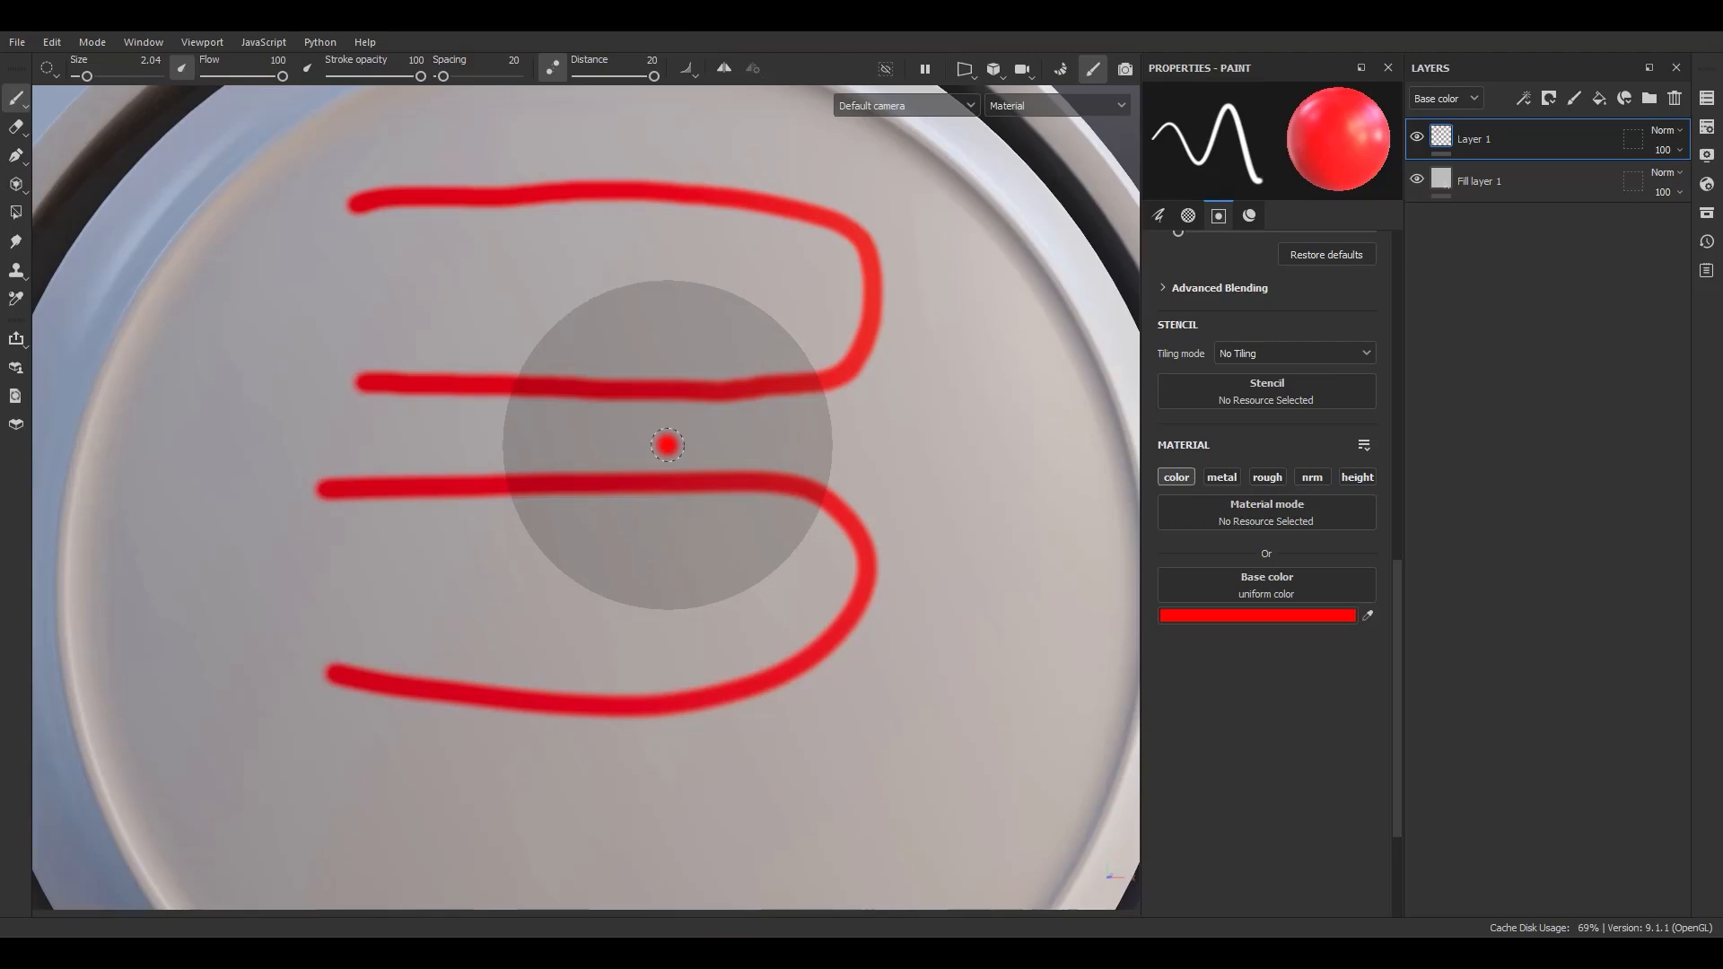
pyautogui.moveTo(302, 320)
pyautogui.mouseDown()
pyautogui.moveTo(661, 300)
pyautogui.moveTo(787, 492)
pyautogui.moveTo(677, 616)
pyautogui.moveTo(409, 729)
pyautogui.mouseUp()
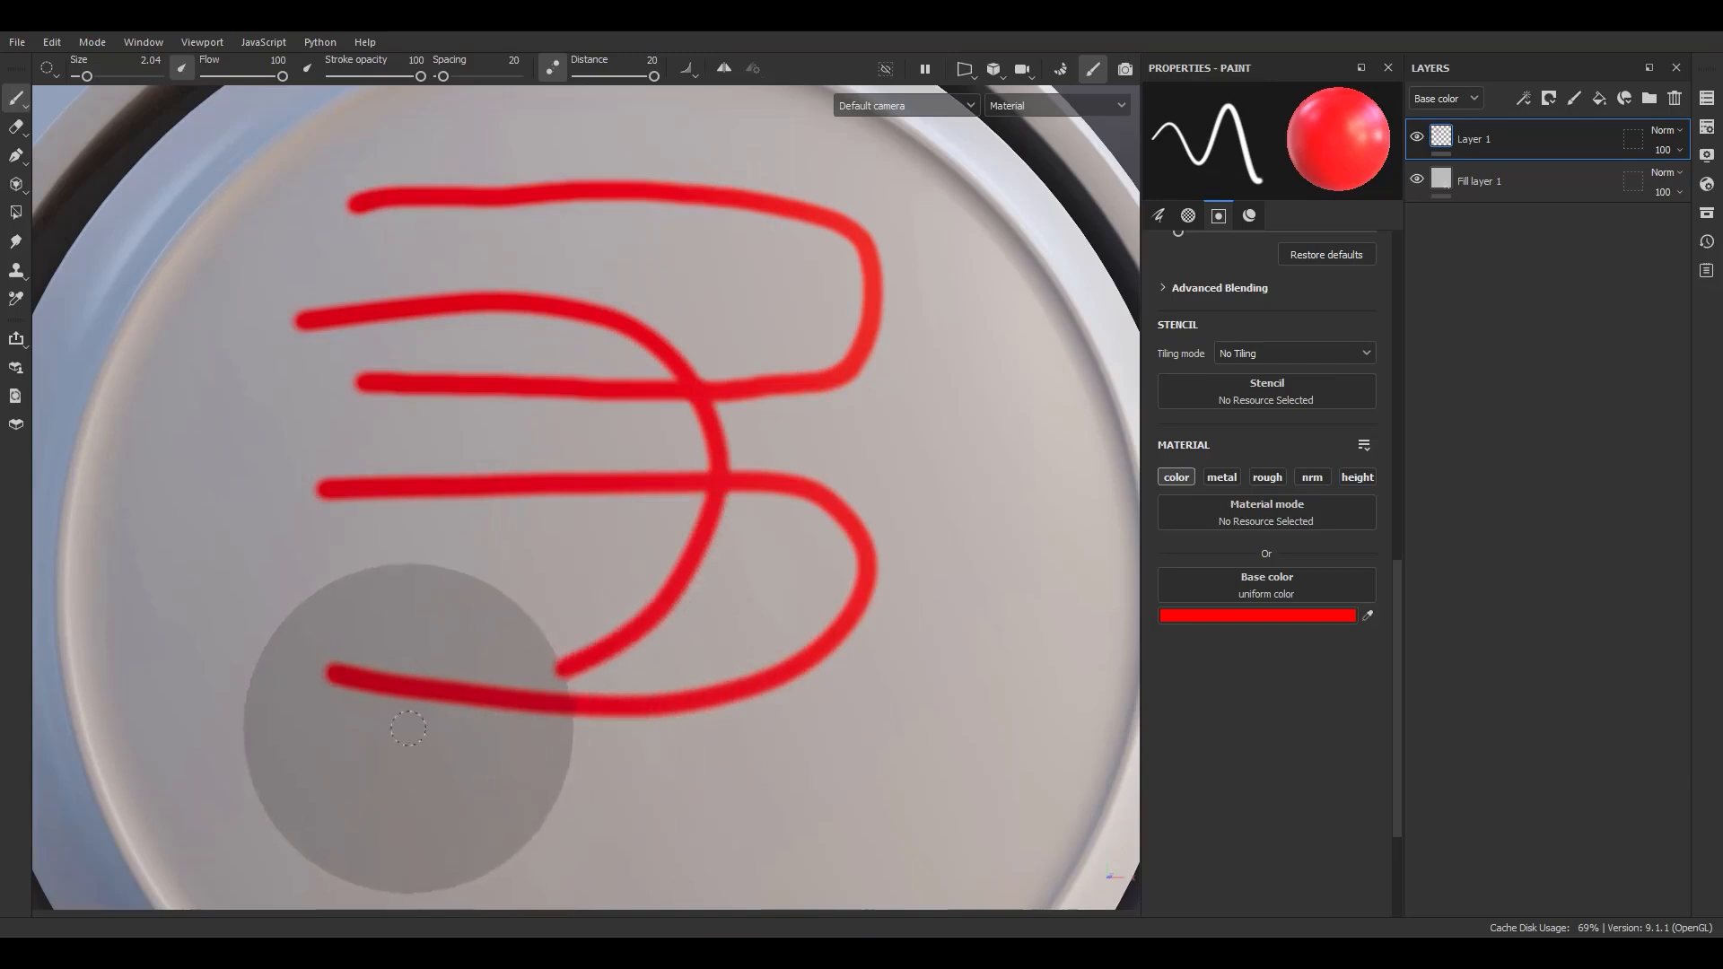
pyautogui.hotkey('ctrl', 'z')
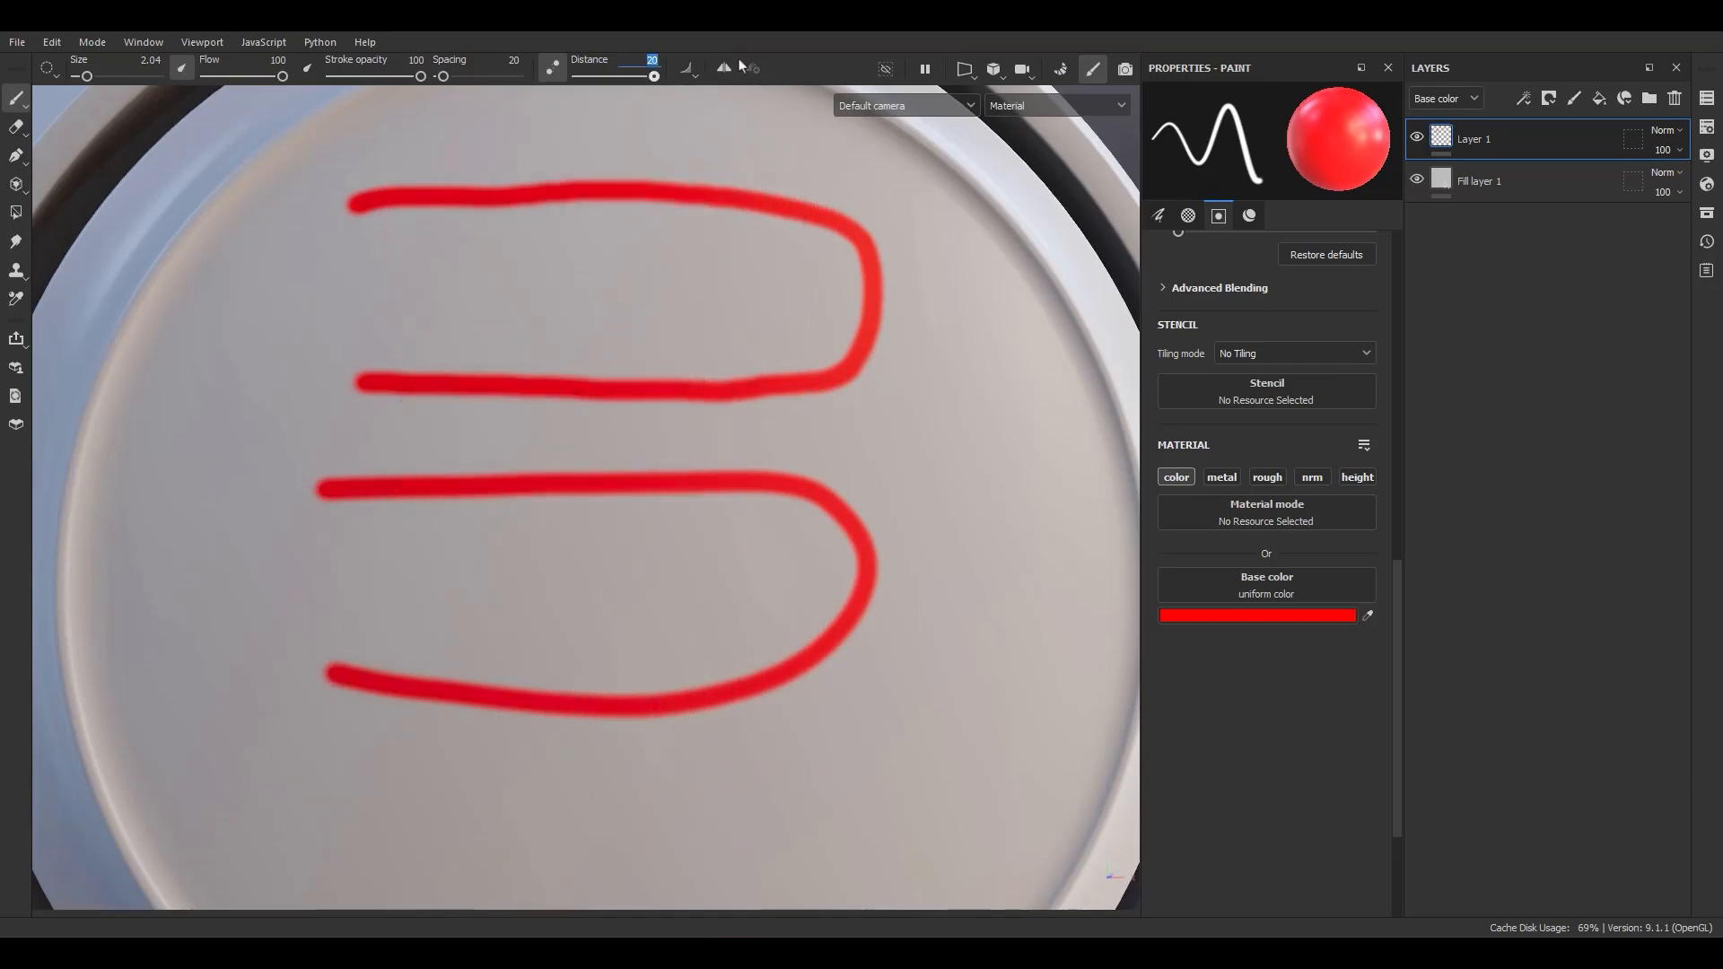
# Step: Set the Lazy Mouse distance to 2 and paint a long winding red stroke over the round face
pyautogui.write('2')
pyautogui.press('Return')
pyautogui.moveTo(376, 289)
pyautogui.mouseDown()
pyautogui.moveTo(565, 273)
pyautogui.moveTo(729, 386)
pyautogui.moveTo(615, 461)
pyautogui.moveTo(350, 520)
pyautogui.moveTo(434, 616)
pyautogui.moveTo(681, 604)
pyautogui.moveTo(870, 720)
pyautogui.moveTo(604, 789)
pyautogui.moveTo(754, 846)
pyautogui.moveTo(1015, 746)
pyautogui.moveTo(1008, 422)
pyautogui.moveTo(970, 284)
pyautogui.moveTo(837, 172)
pyautogui.mouseUp()
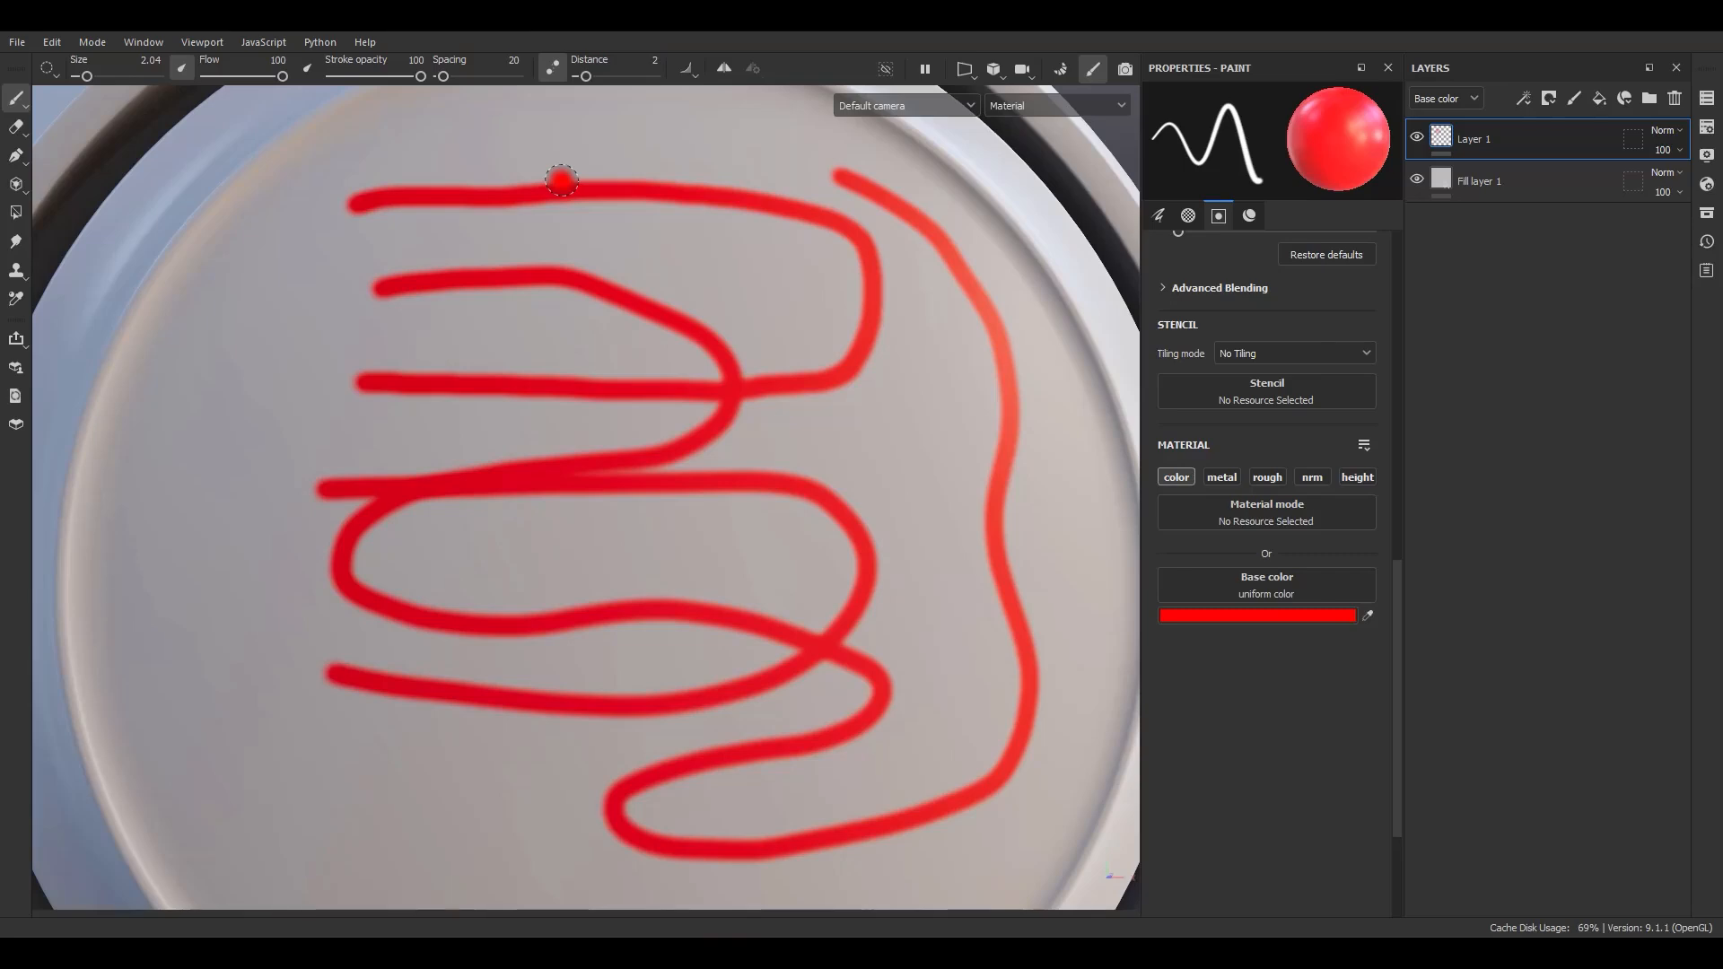
# Step: Turn off Lazy Mouse and replace the painted Layer 1 with a new empty paint layer
pyautogui.click(552, 67)
pyautogui.click(1675, 98)
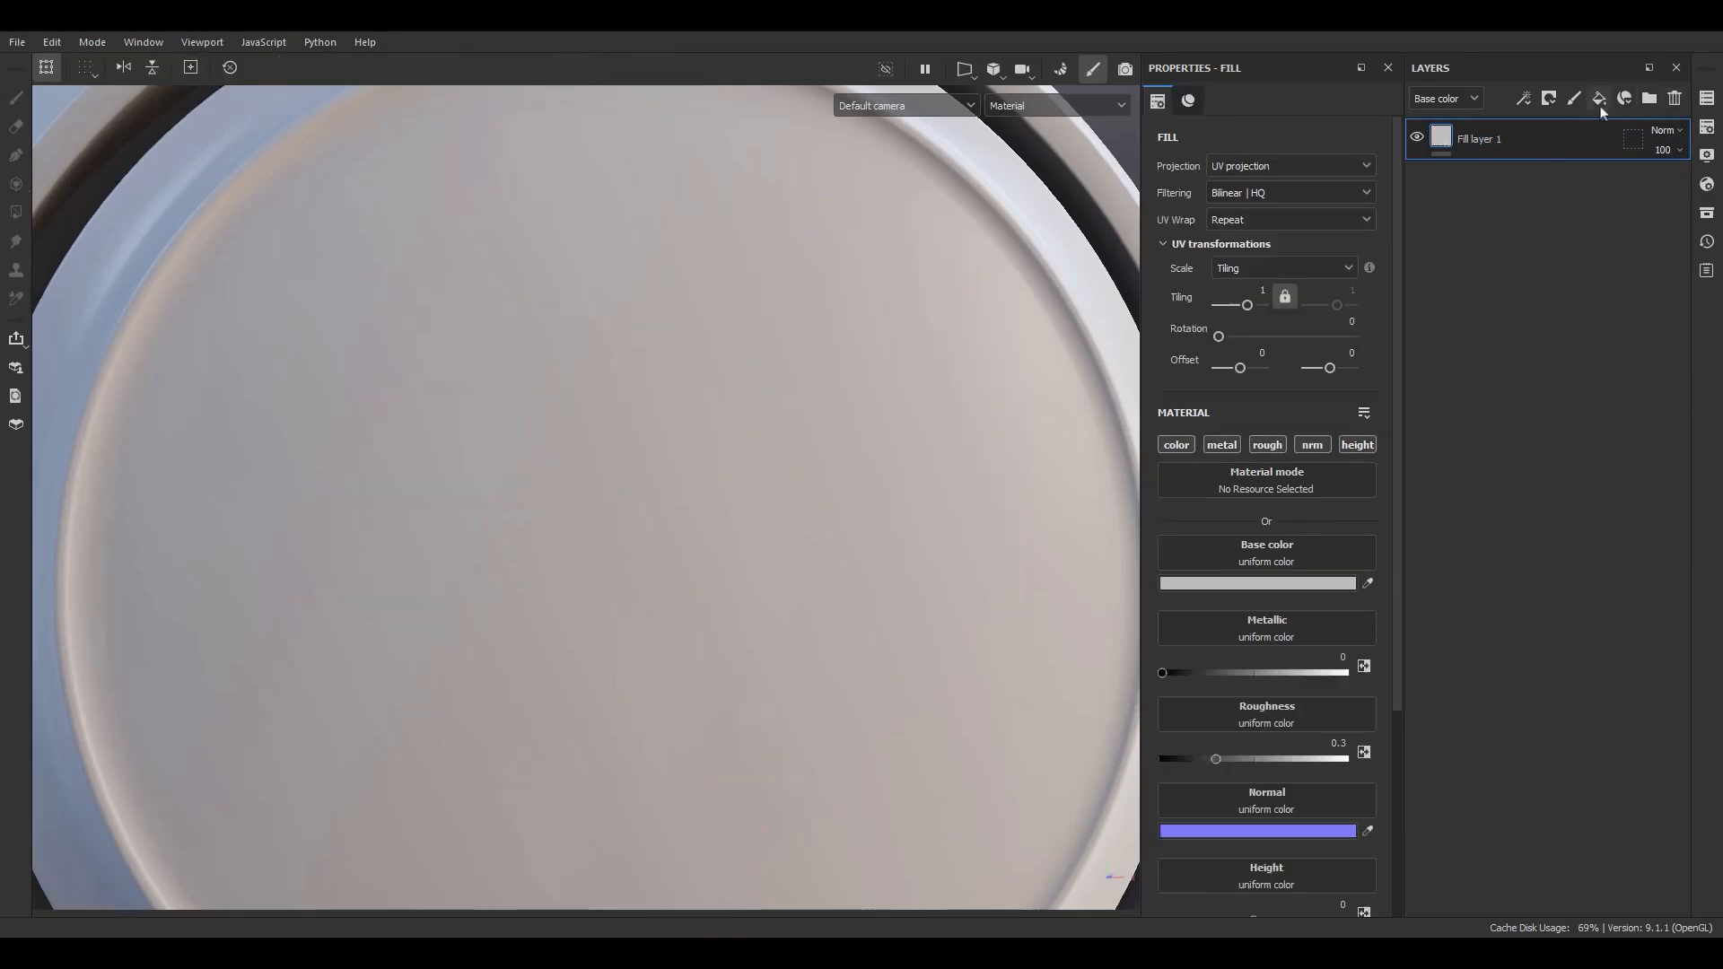
pyautogui.click(1574, 98)
# Step: Frame the whole head at a slight angle and enlarge the brush to size 17.74
pyautogui.scroll(-5, 535, 529)
pyautogui.keyDown('alt'); pyautogui.moveTo(625, 494); pyautogui.dragTo(703, 412, button='middle'); pyautogui.keyUp('alt')
pyautogui.keyDown('alt'); pyautogui.moveTo(703, 412); pyautogui.dragTo(731, 443); pyautogui.keyUp('alt')
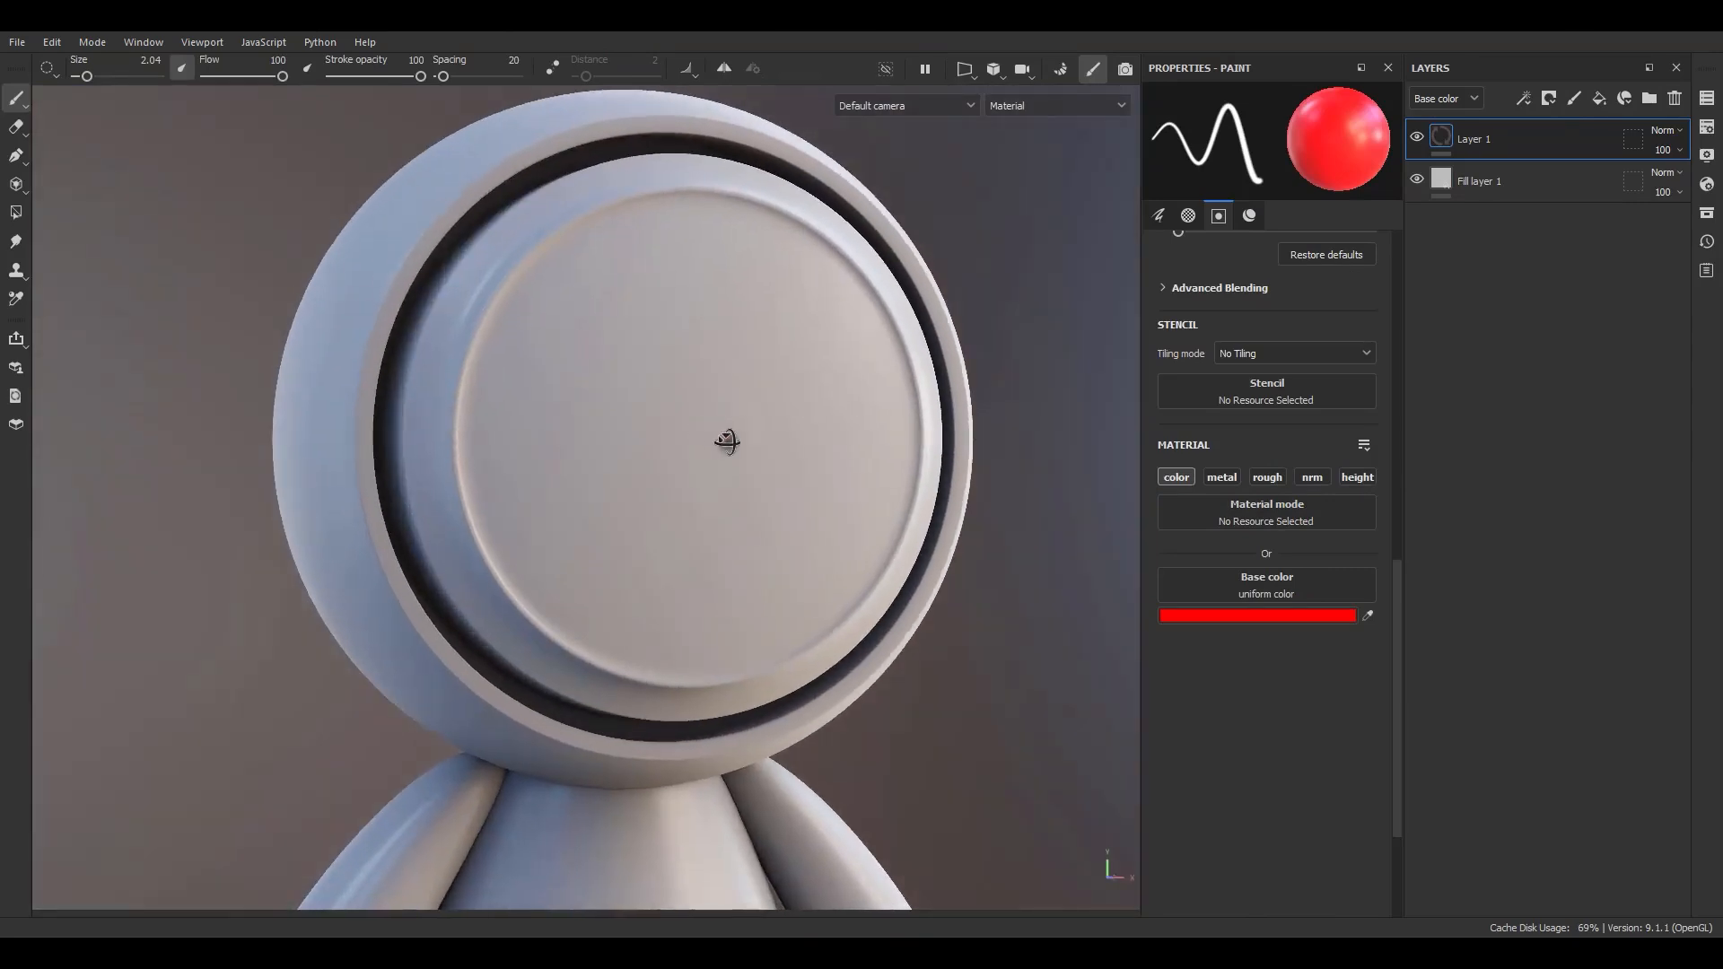
pyautogui.moveTo(730, 443)
pyautogui.keyDown('alt'); pyautogui.mouseDown(button='middle')
pyautogui.moveTo(734, 380)
pyautogui.moveTo(728, 449)
pyautogui.mouseUp(button='middle'); pyautogui.keyUp('alt')
pyautogui.scroll(2, 727, 448)
pyautogui.keyDown('alt'); pyautogui.moveTo(763, 503); pyautogui.dragTo(773, 434); pyautogui.keyUp('alt')
pyautogui.keyDown('alt'); pyautogui.moveTo(773, 434); pyautogui.dragTo(820, 431, button='middle'); pyautogui.keyUp('alt')
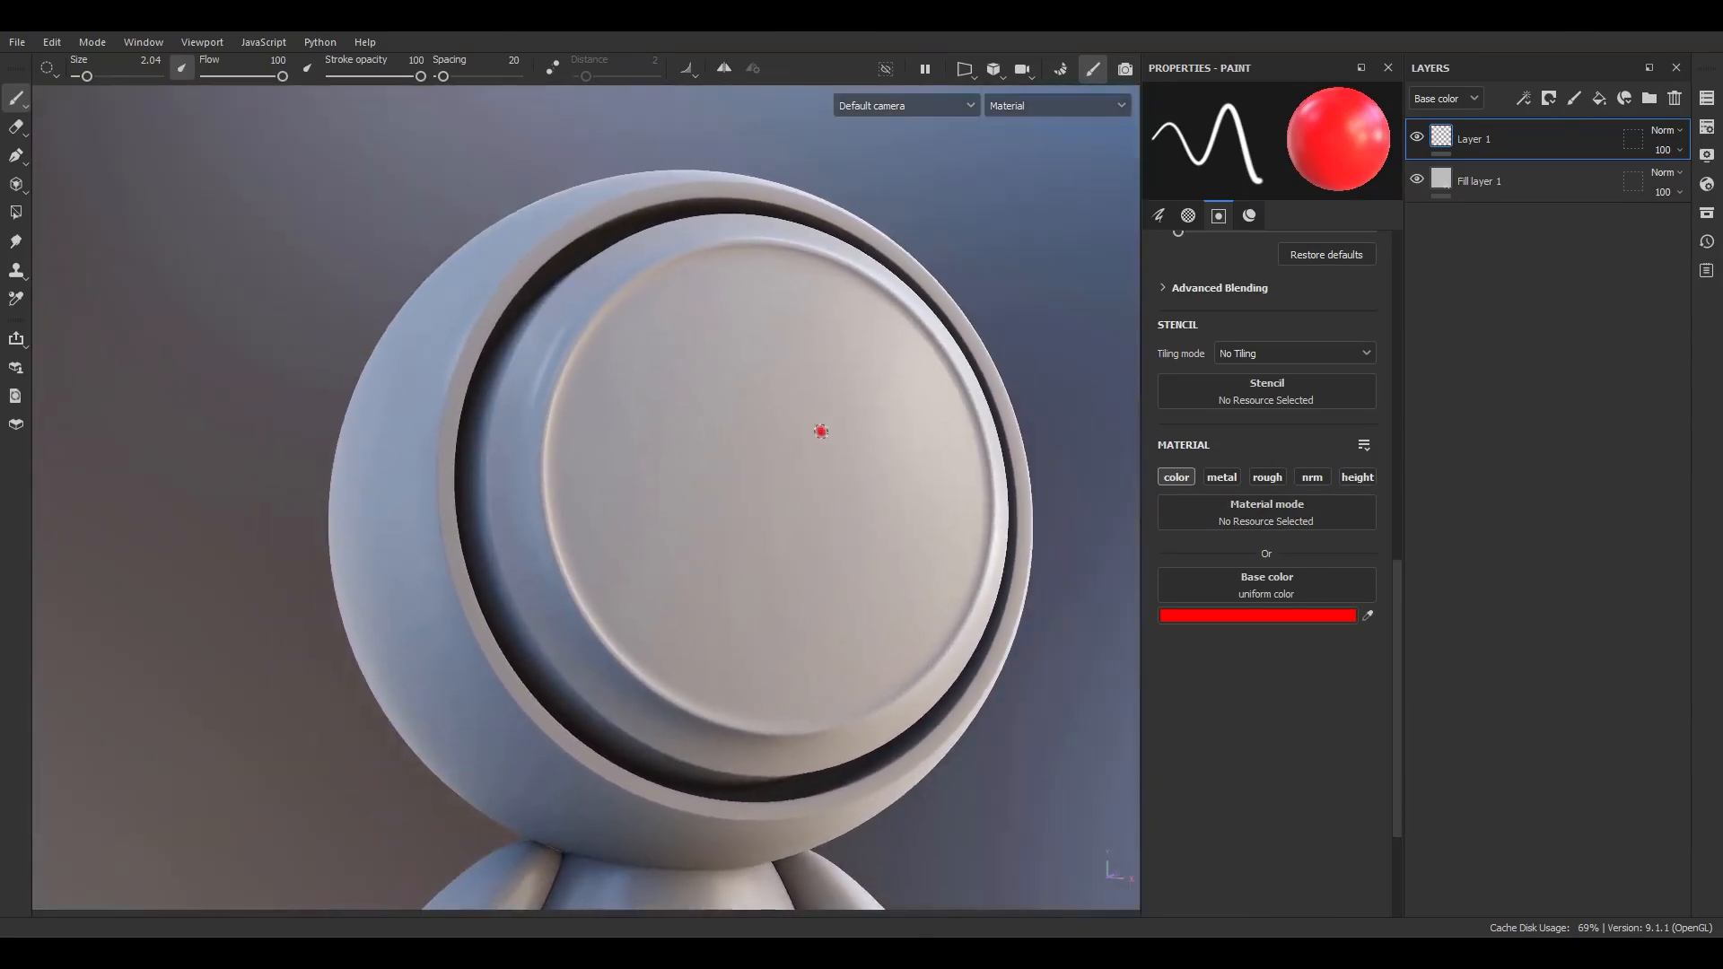
pyautogui.moveTo(799, 434)
pyautogui.keyDown('alt'); pyautogui.mouseDown()
pyautogui.moveTo(765, 527)
pyautogui.moveTo(765, 496)
pyautogui.mouseUp(); pyautogui.keyUp('alt')
pyautogui.keyDown('ctrl'); pyautogui.moveTo(748, 391); pyautogui.dragTo(774, 443, button='right'); pyautogui.keyUp('ctrl')
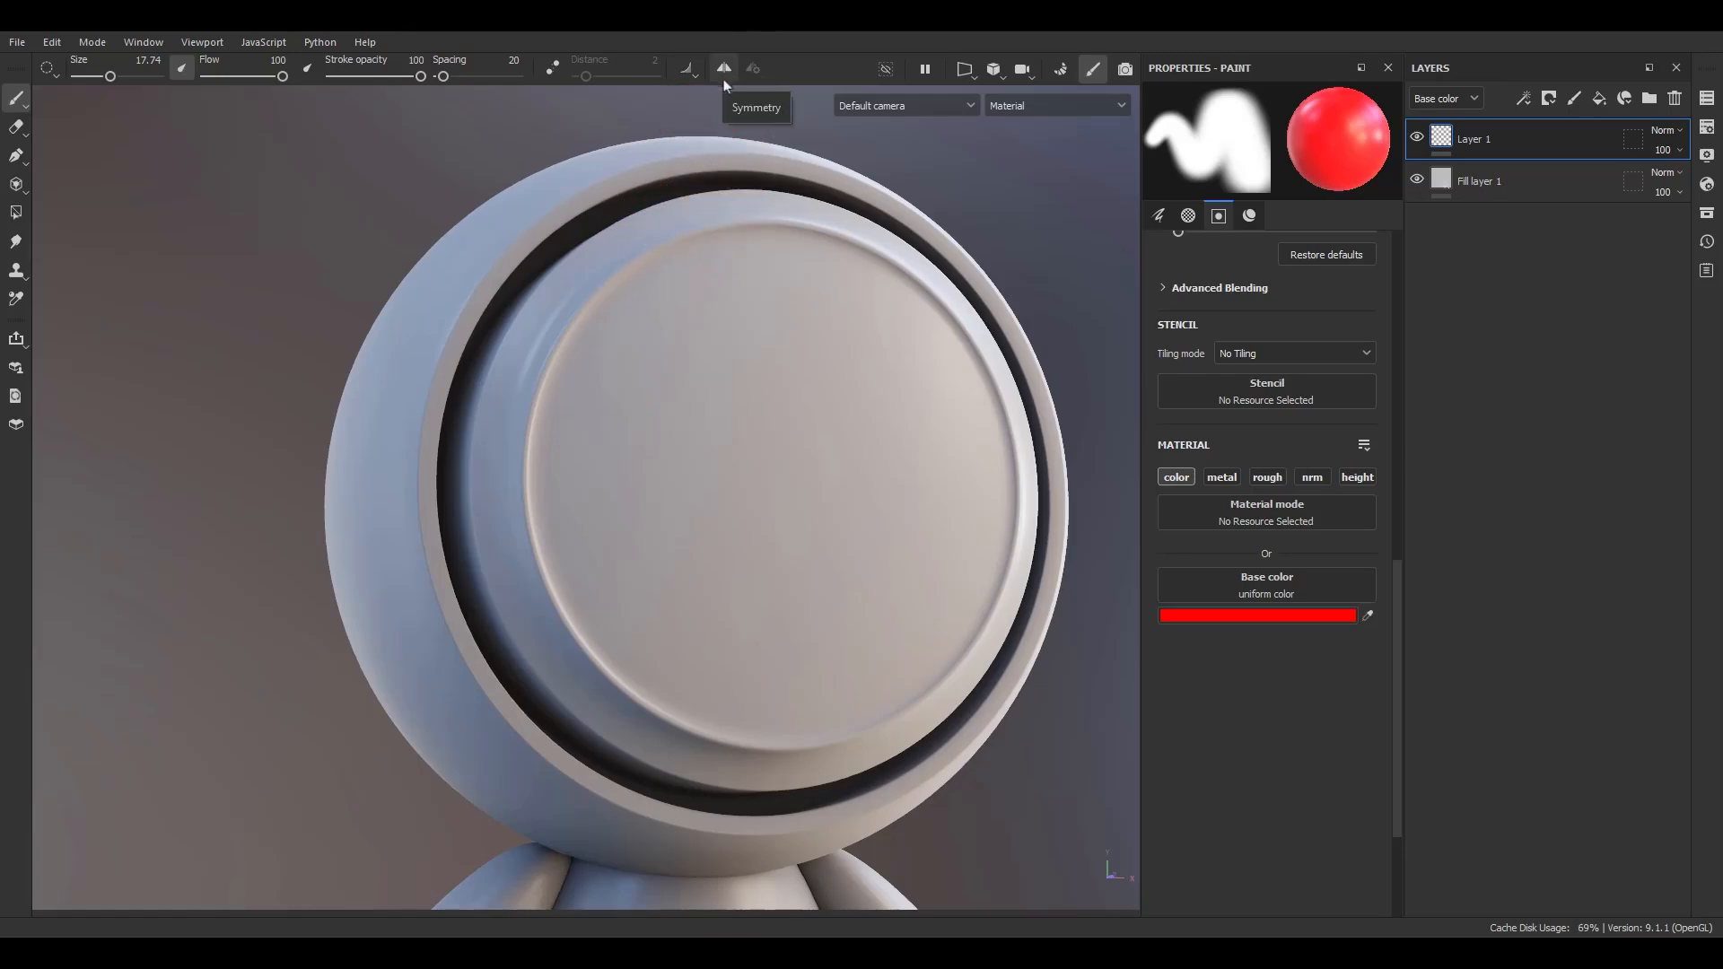
# Step: Assign the Barcode alpha to the paint brush
pyautogui.click(46, 75)
pyautogui.scroll(5, 1301, 539)
pyautogui.click(1305, 513)
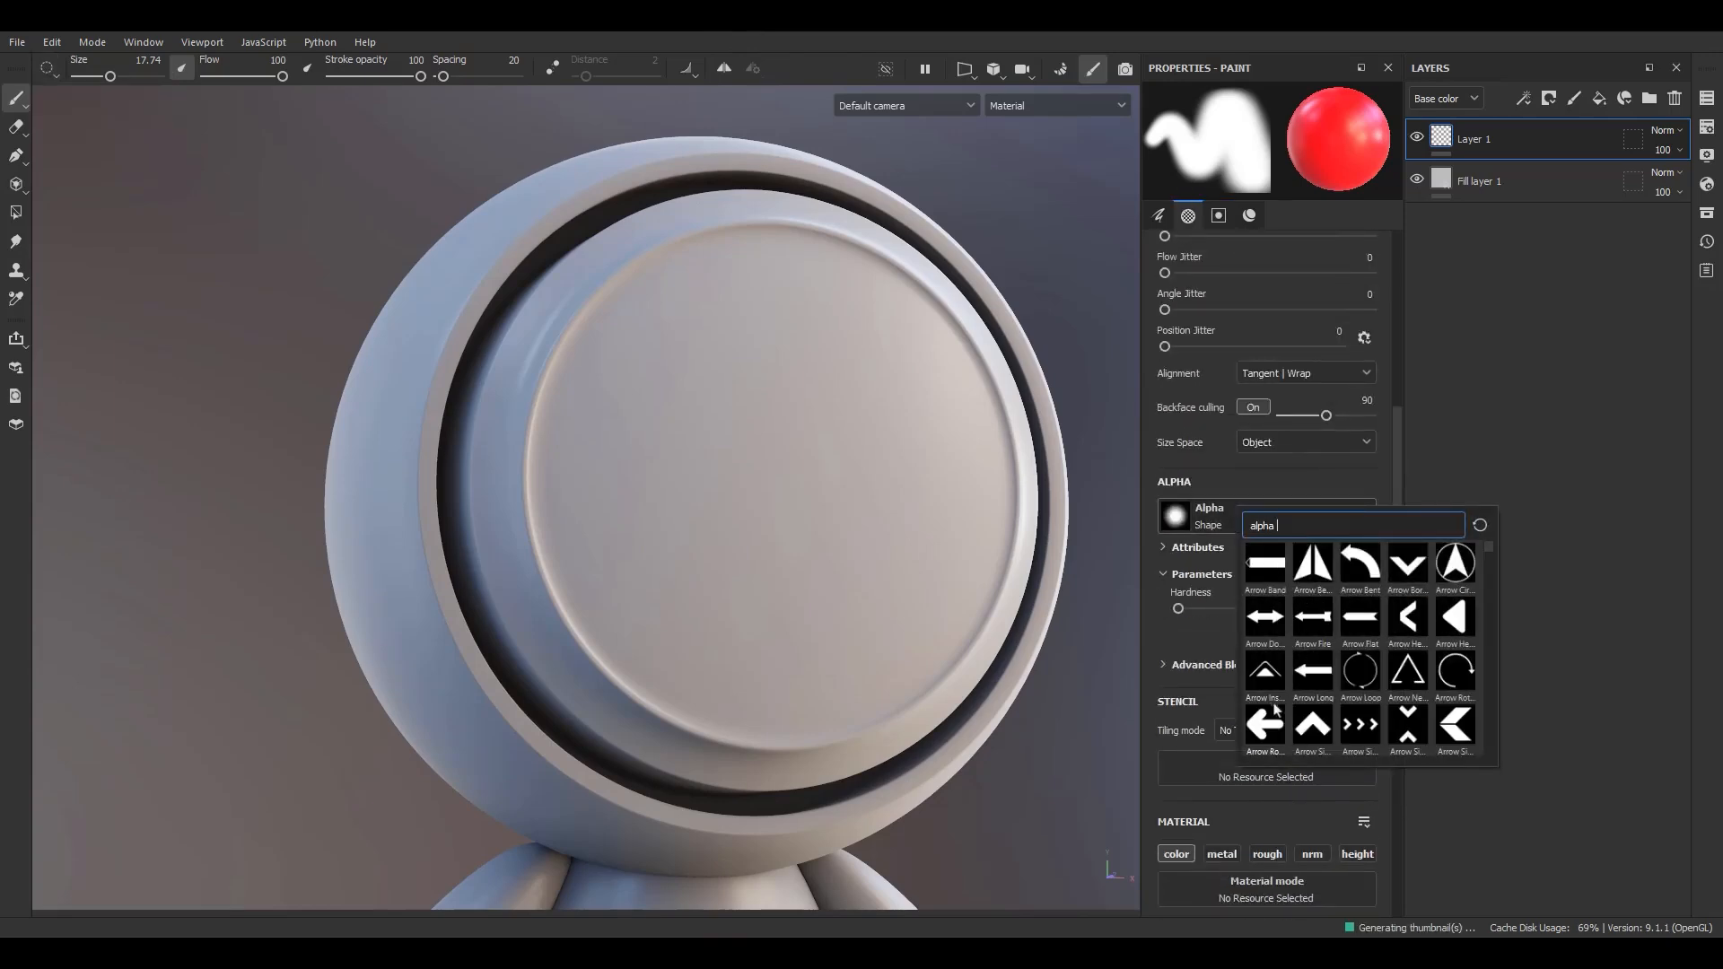
pyautogui.scroll(-3, 1307, 713)
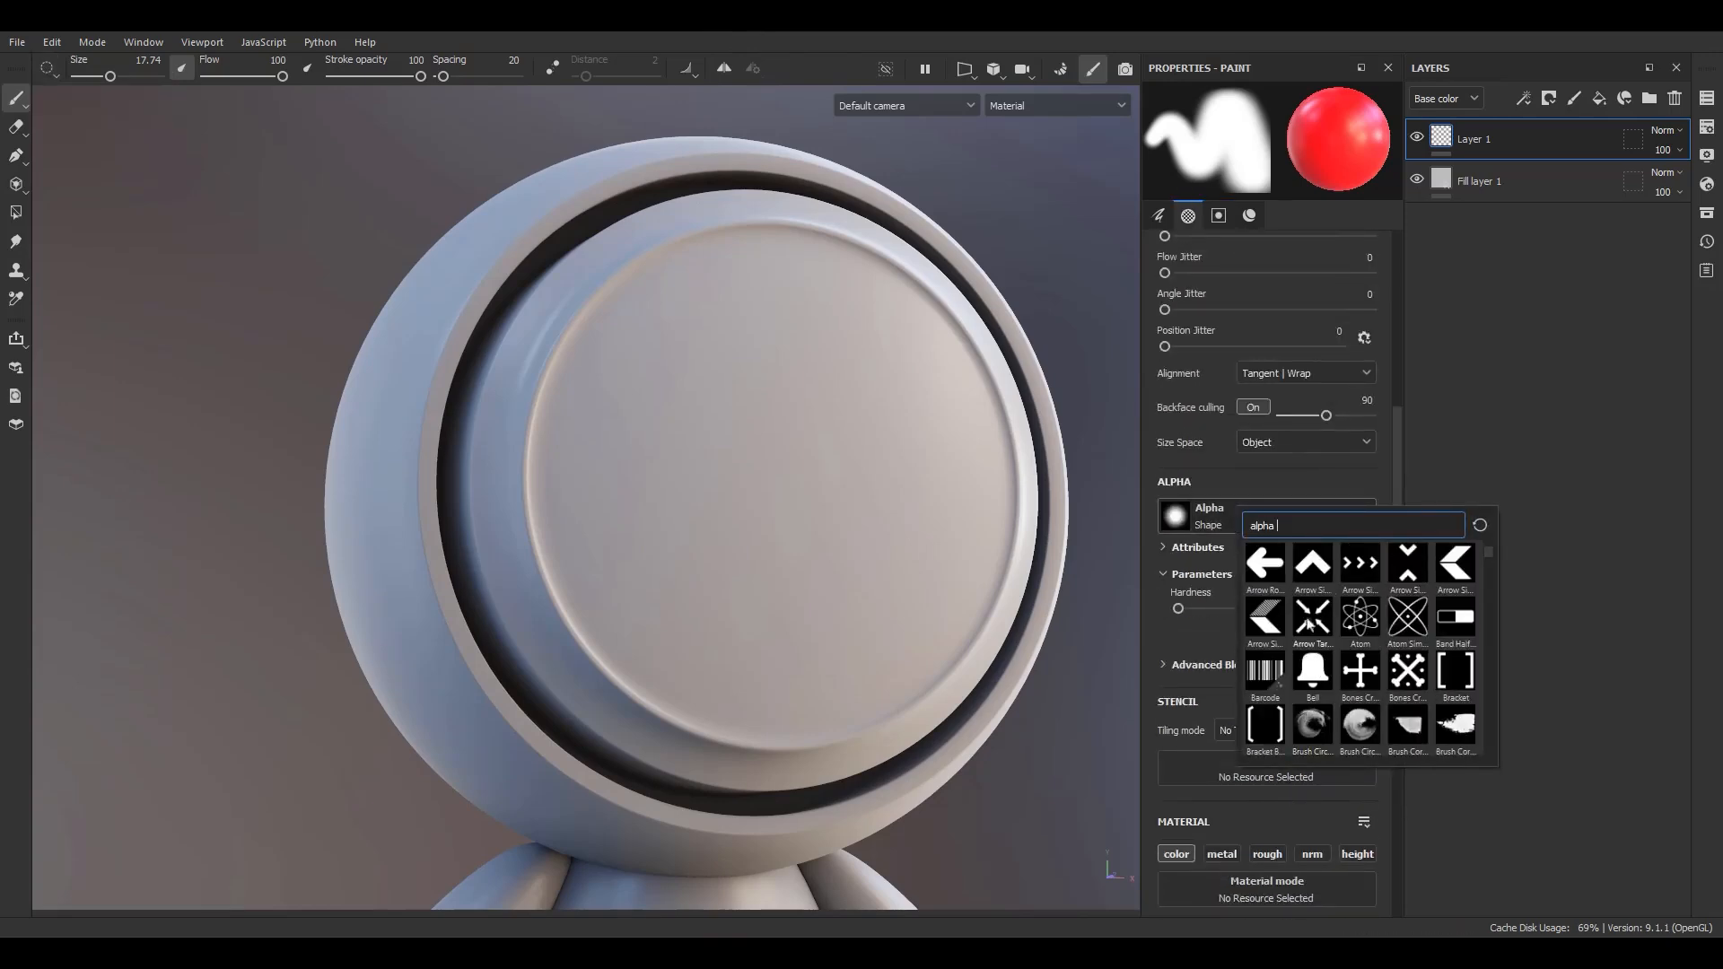
pyautogui.click(1266, 671)
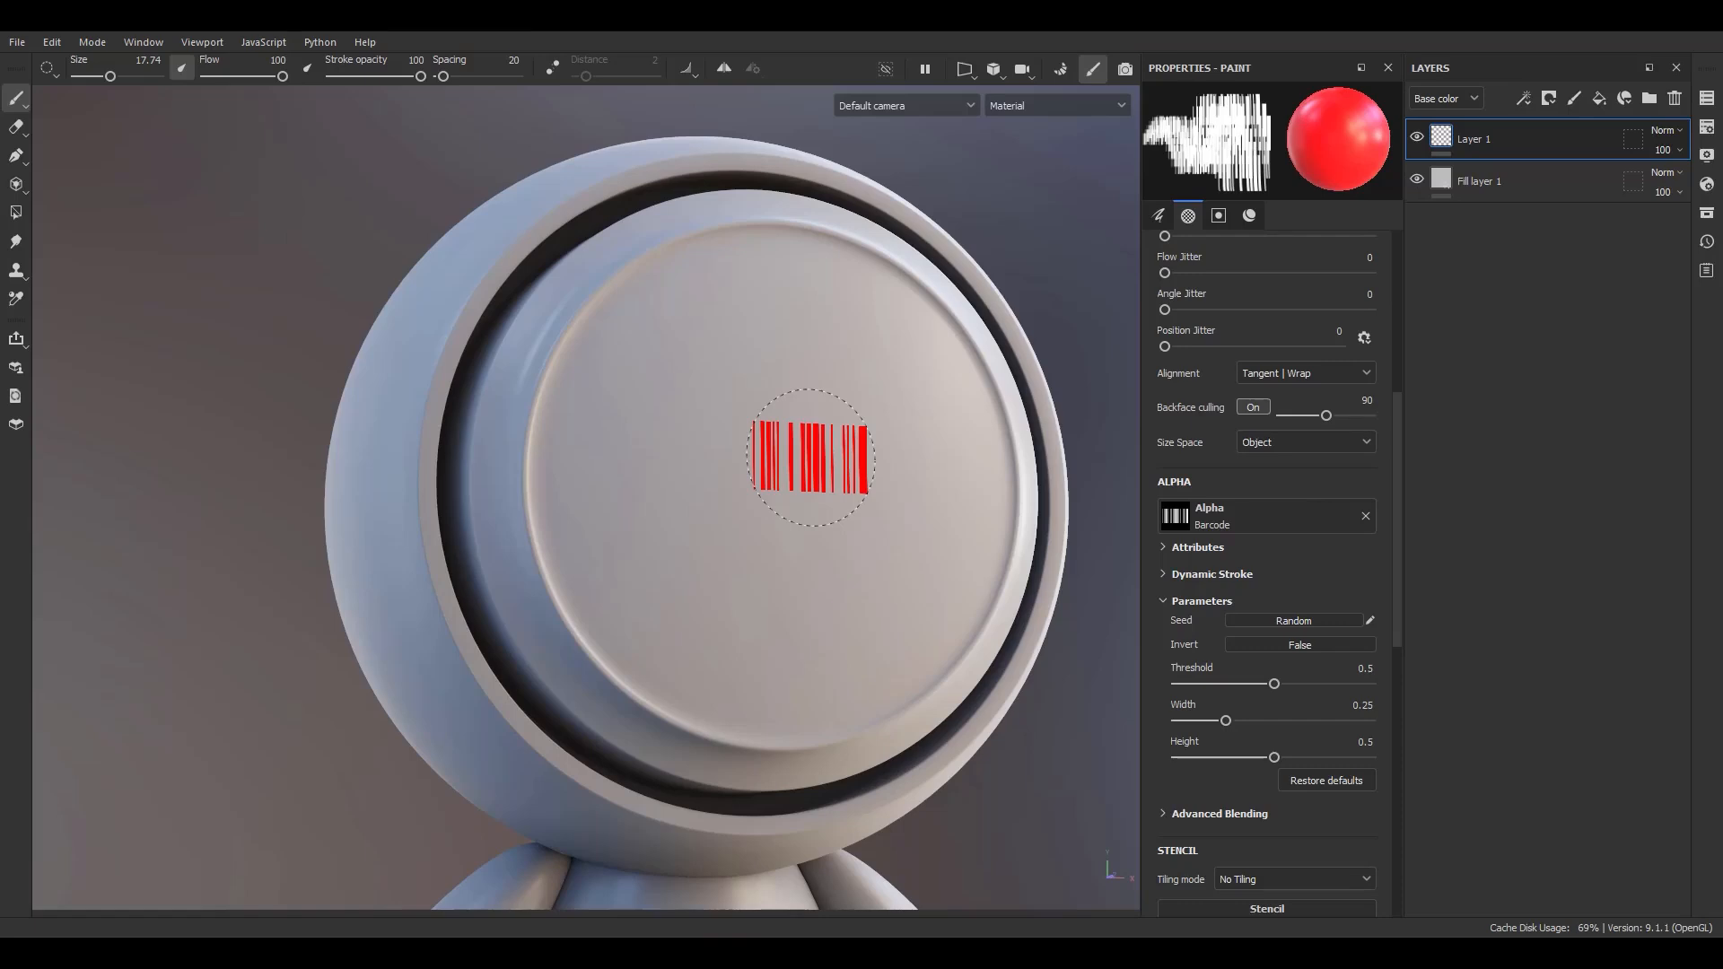
# Step: Try the Crosshair Cursor and the Brush Outline Cursor for the brush, and return to the Full Preview Cursor
pyautogui.click(47, 72)
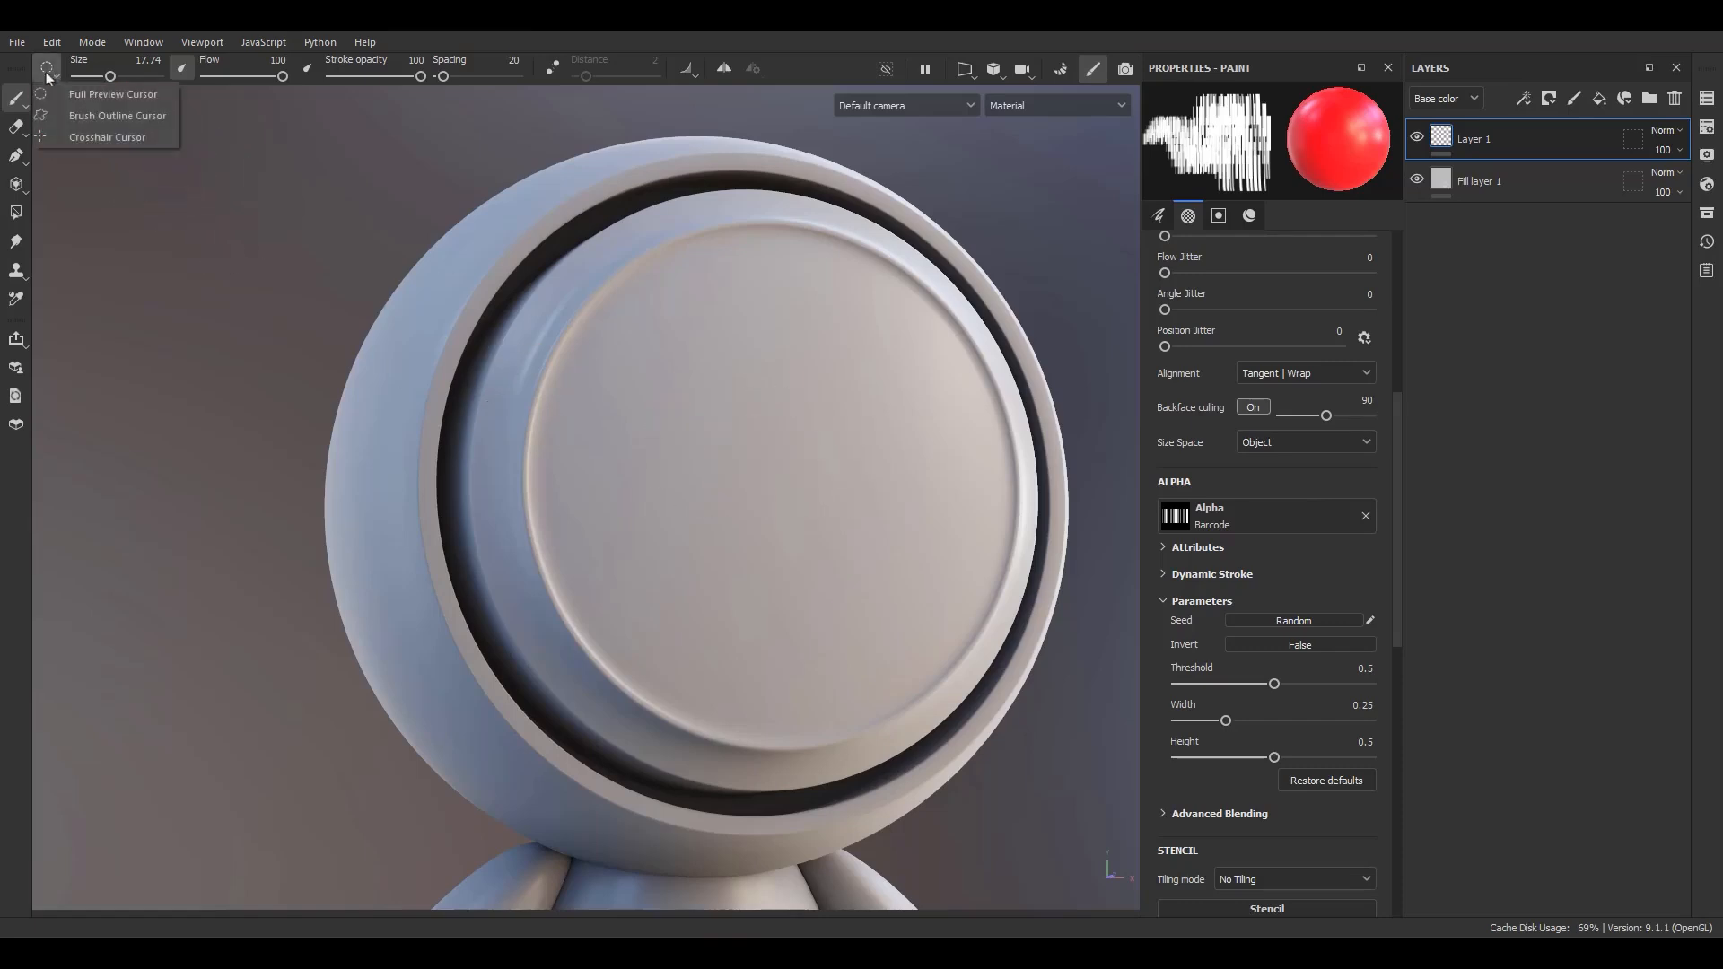
pyautogui.click(79, 138)
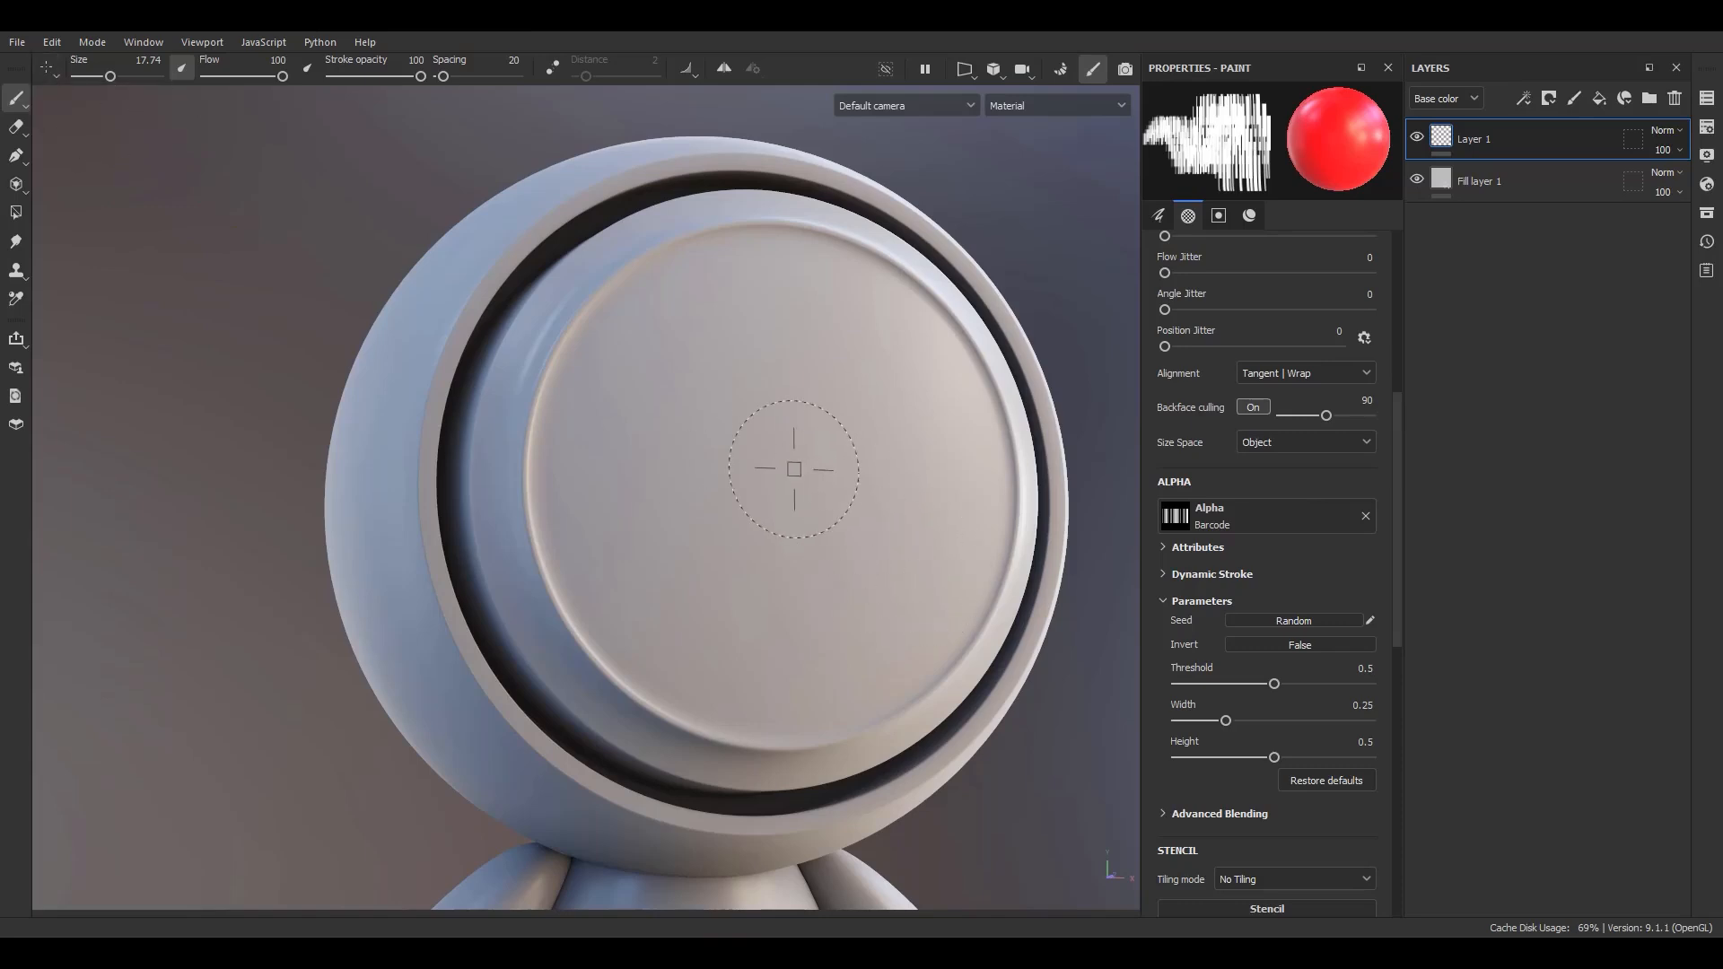
pyautogui.click(46, 69)
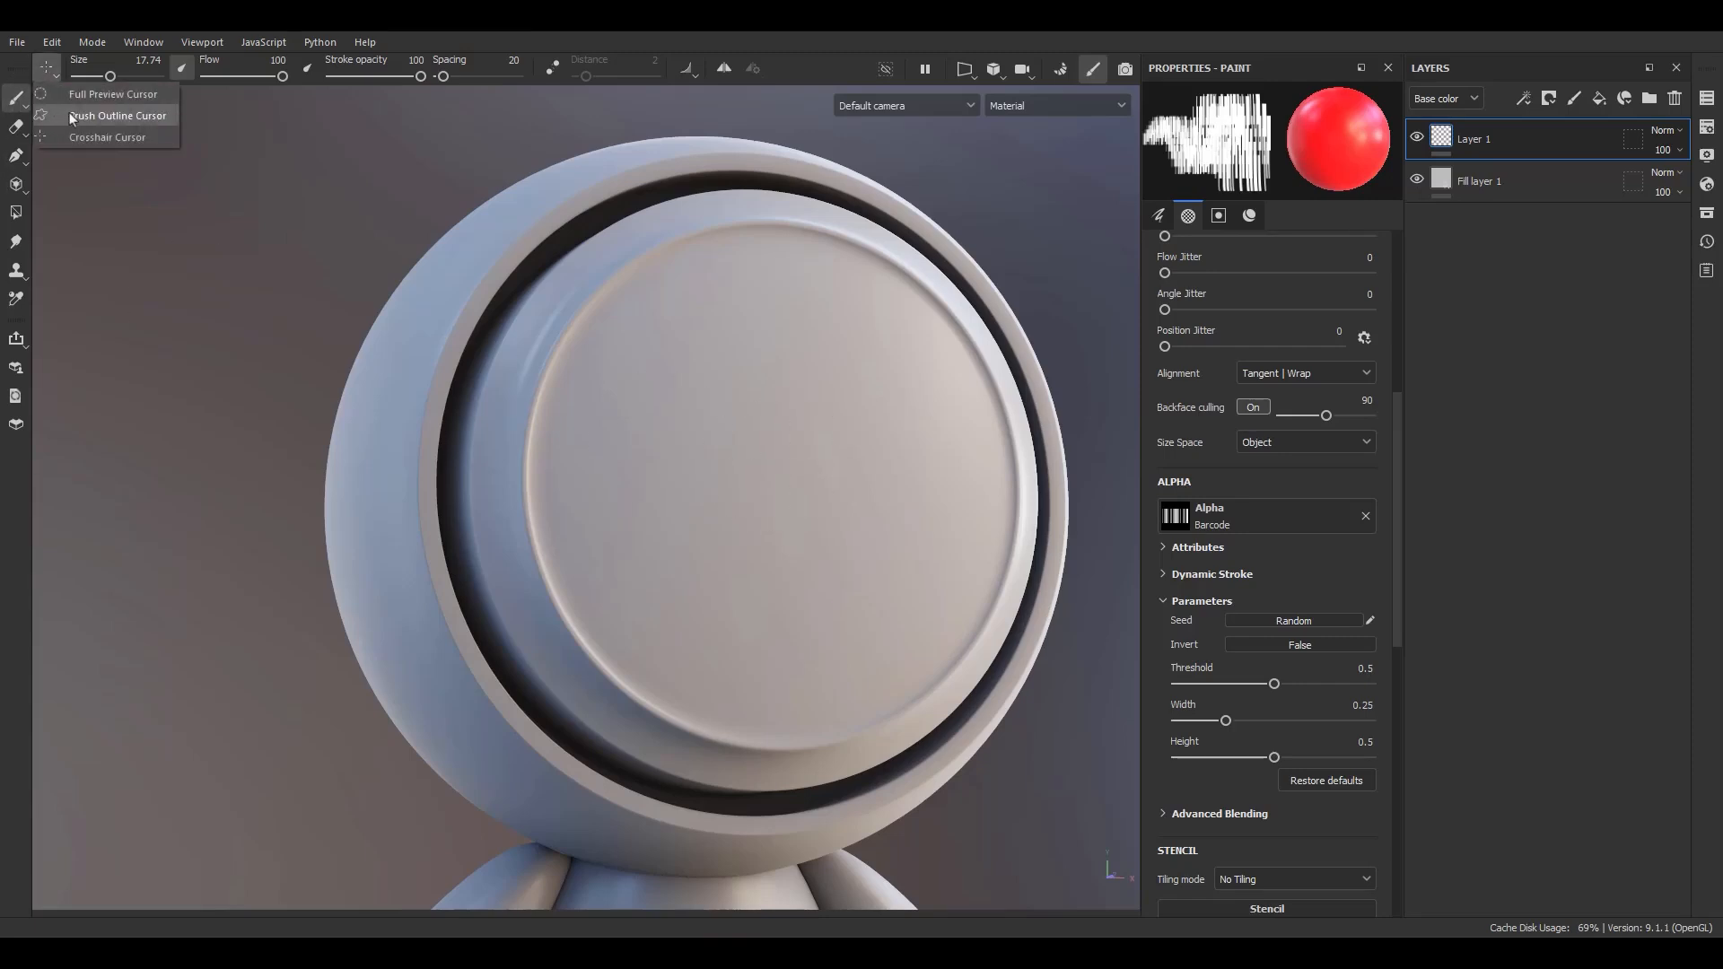
pyautogui.click(104, 120)
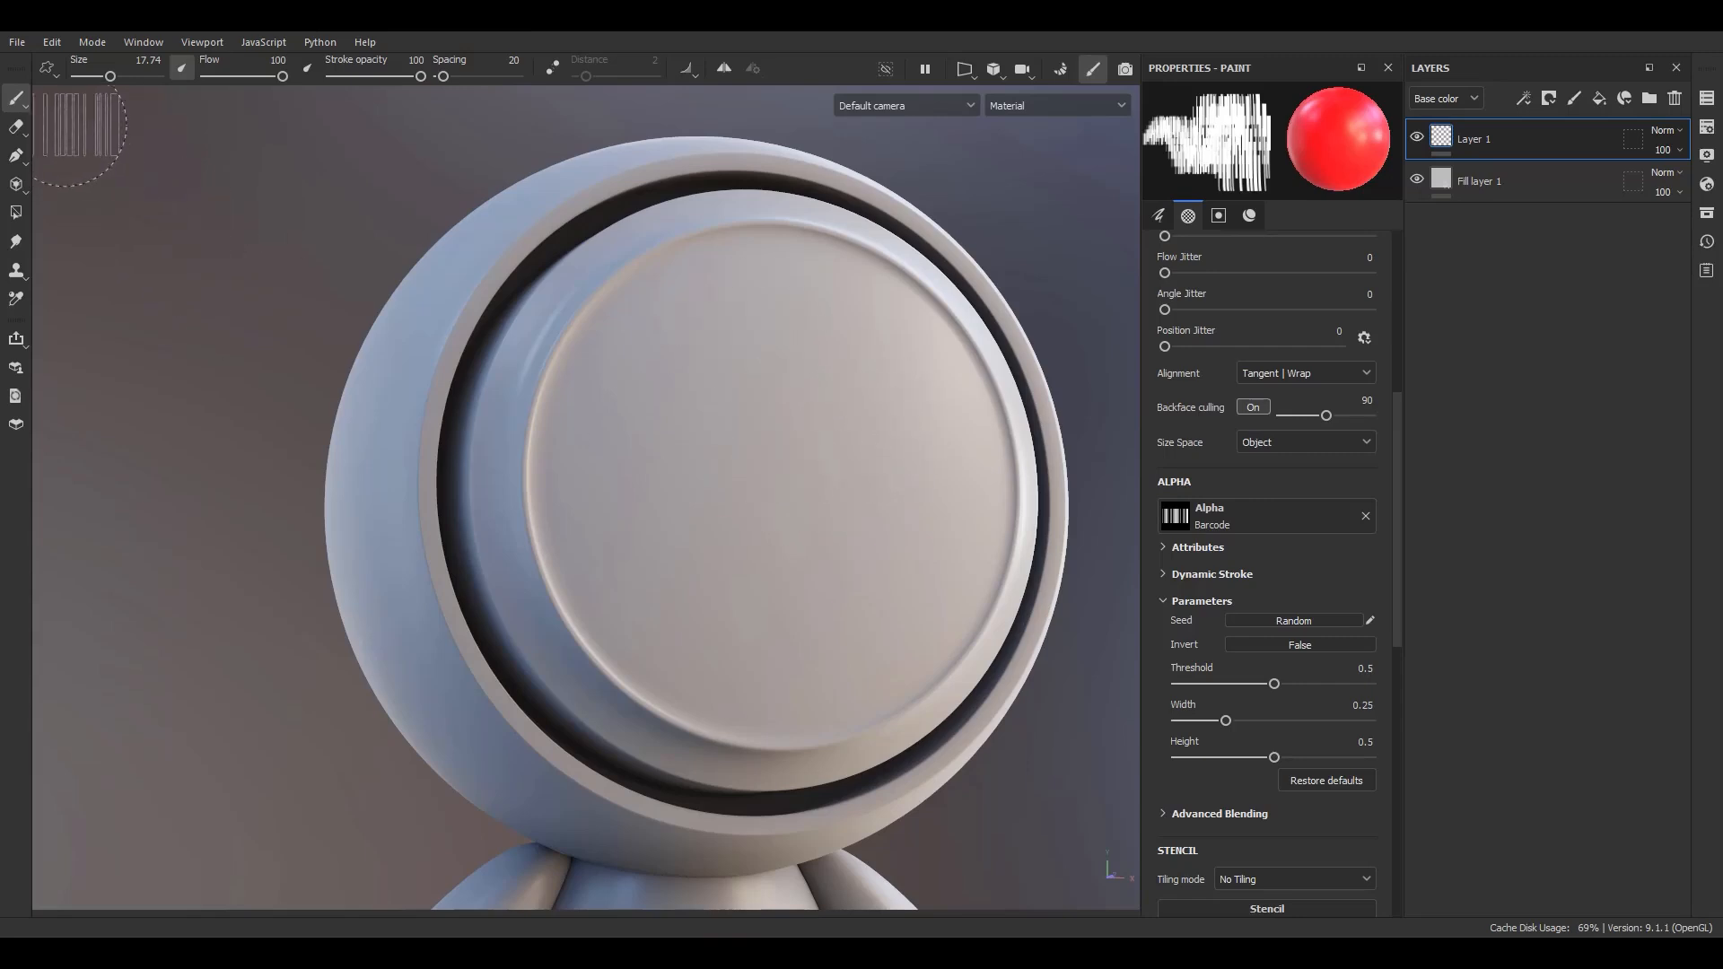
pyautogui.click(46, 68)
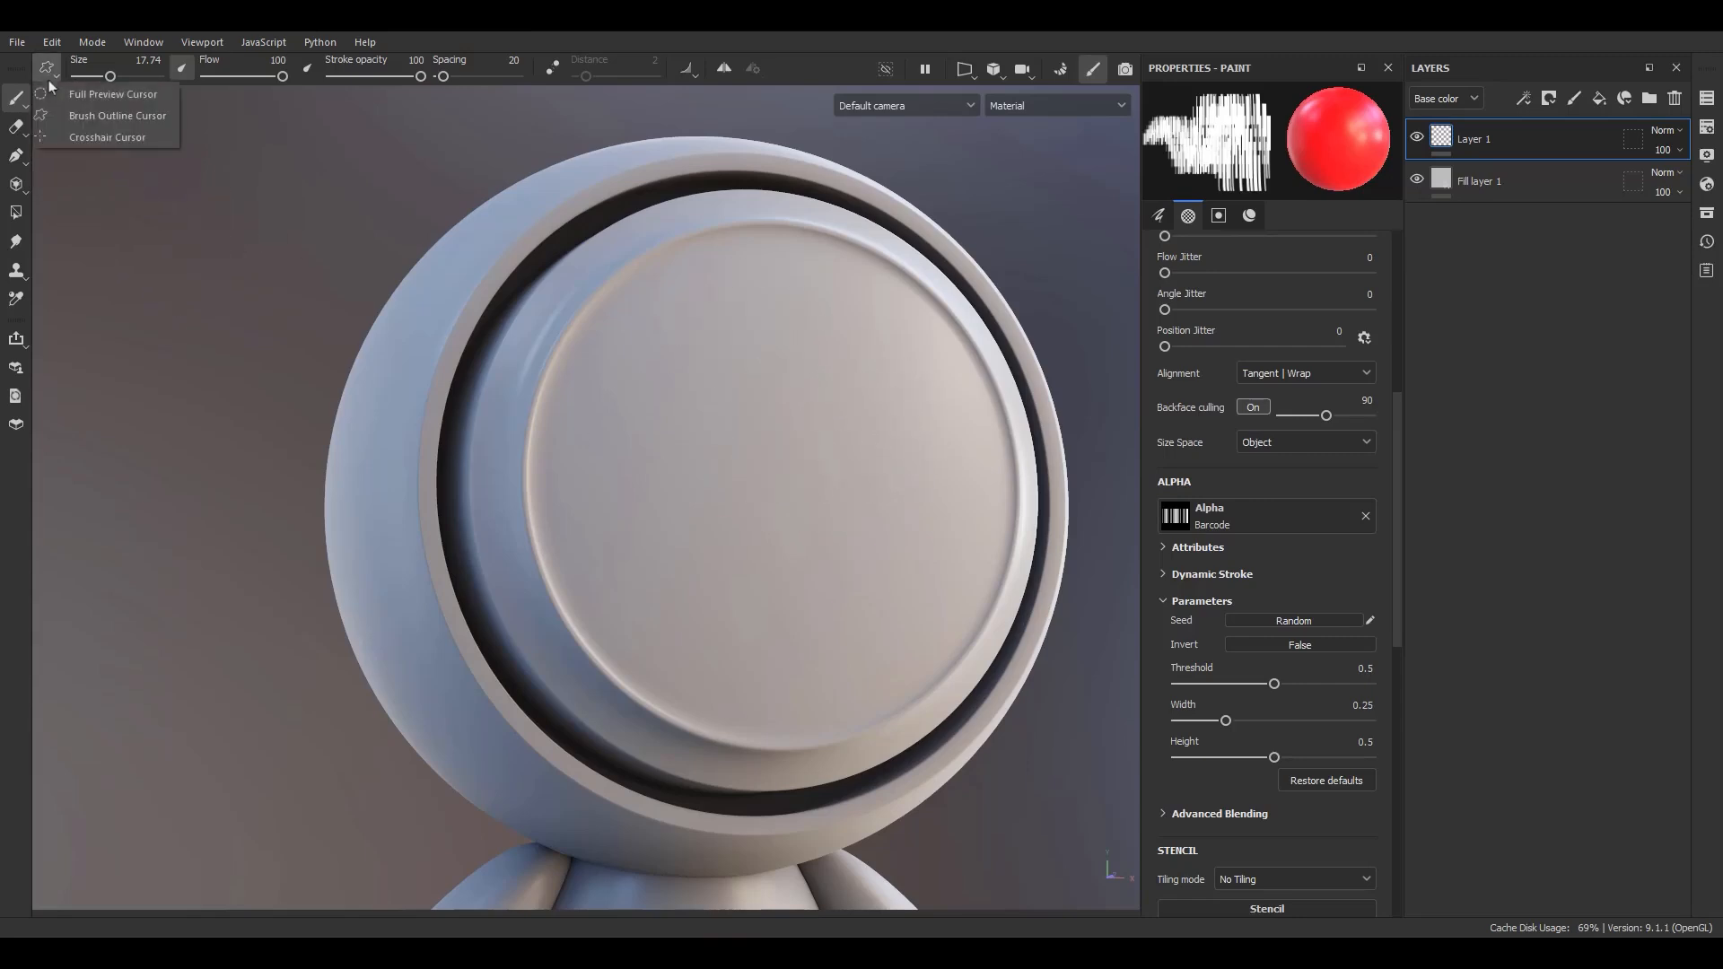
pyautogui.click(99, 95)
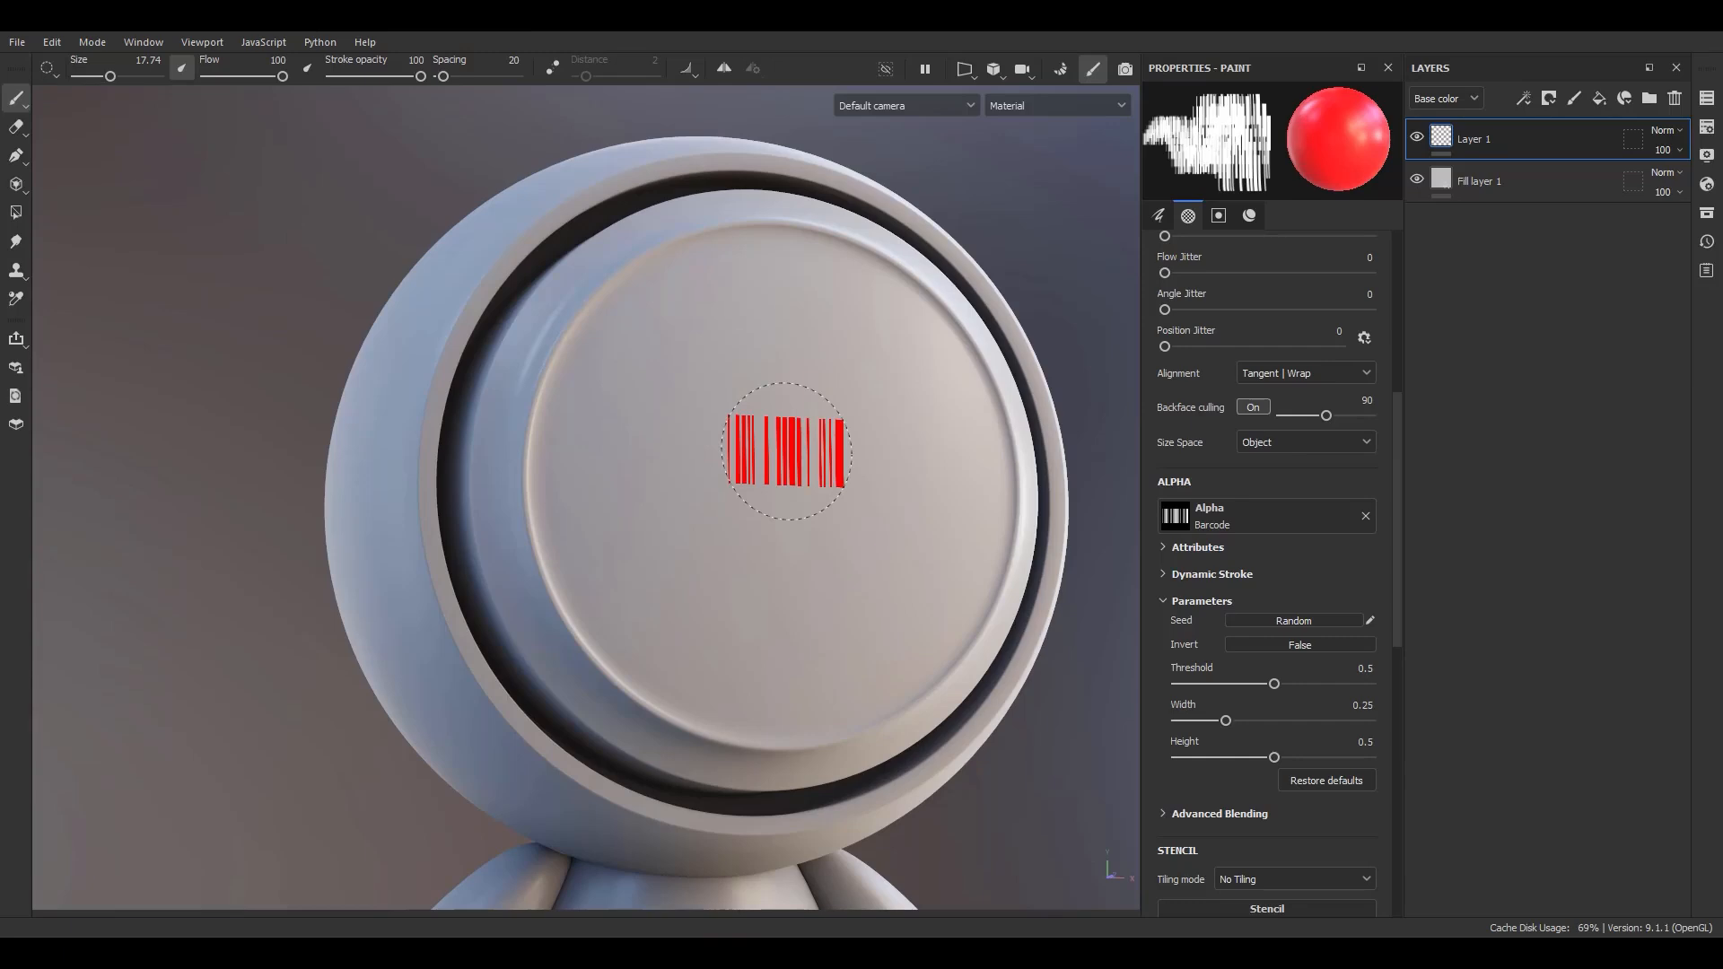
# Step: Search the alphas for "shape" and assign the soft round Shape alpha to the paint brush
pyautogui.click(1284, 517)
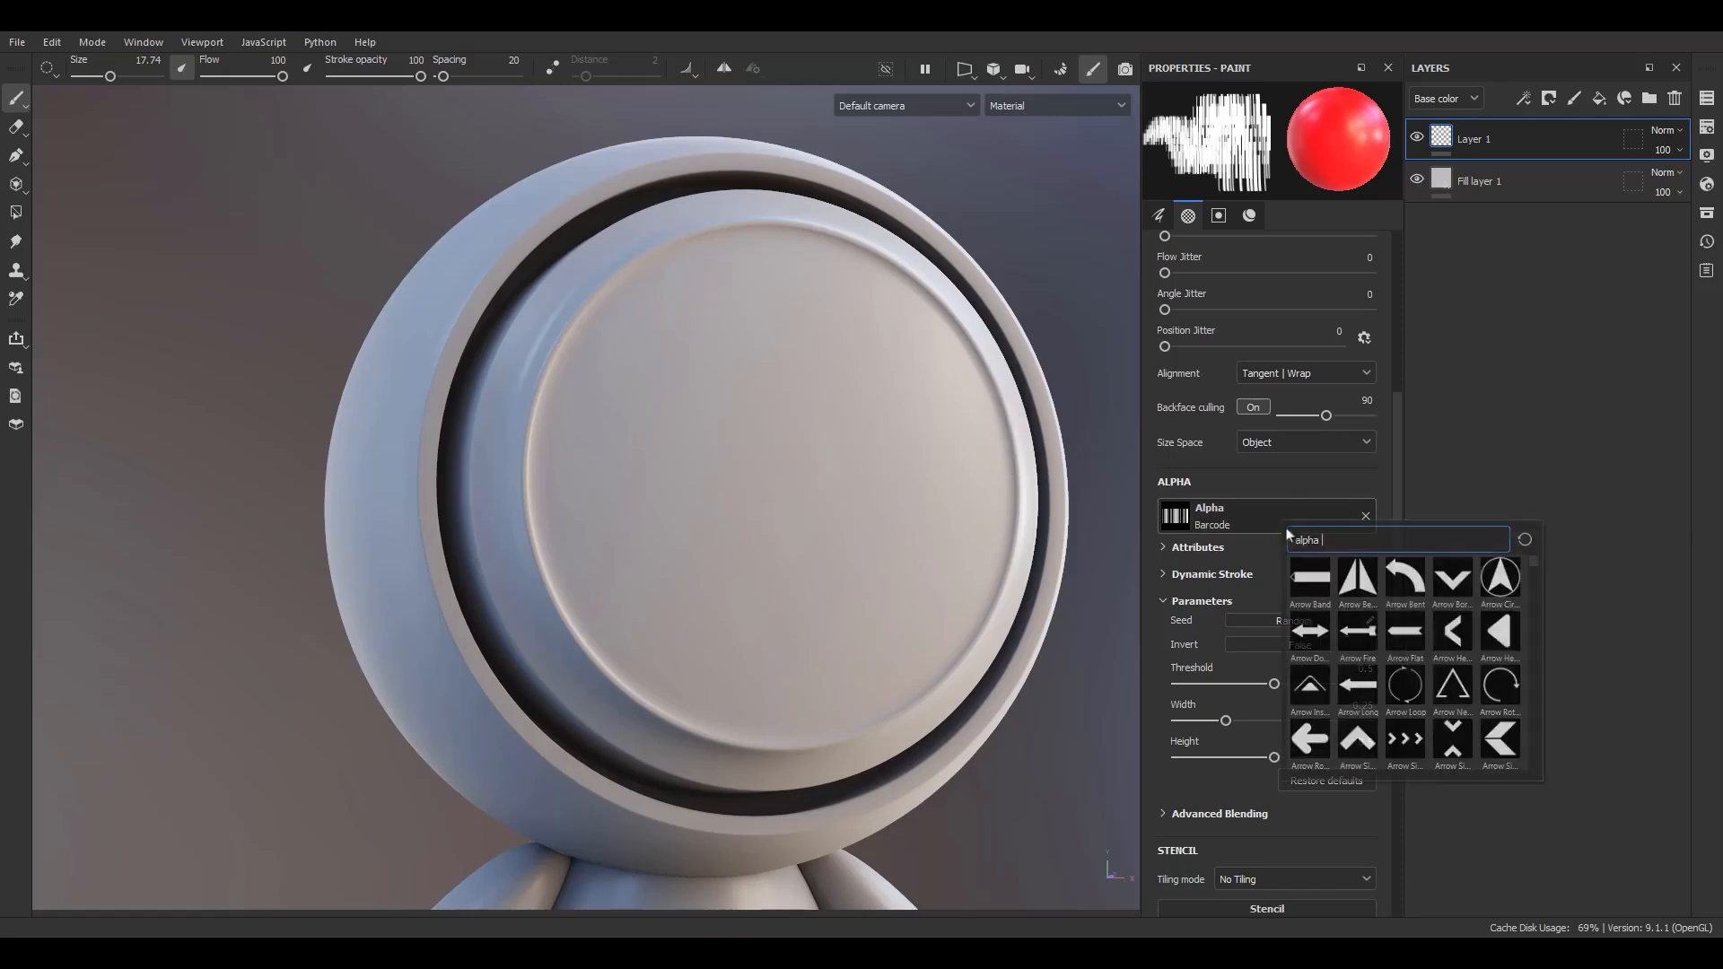
pyautogui.write('سا')
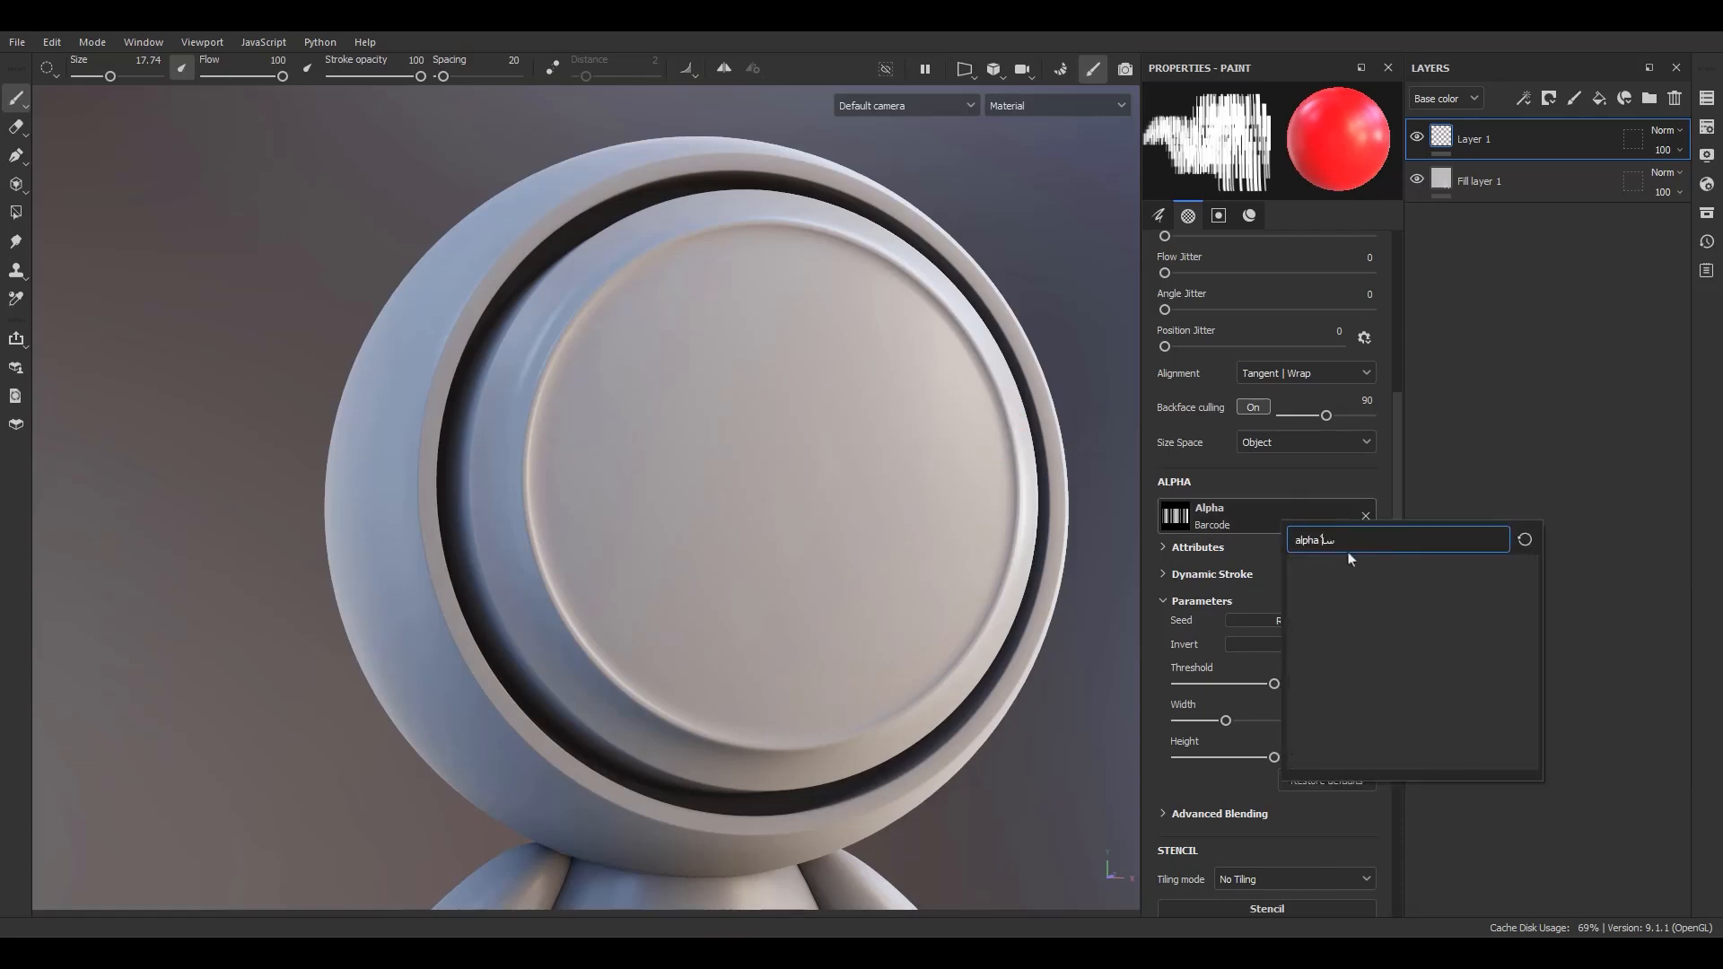
pyautogui.press('BackSpace')
pyautogui.press('BackSpace')
pyautogui.write('shape')
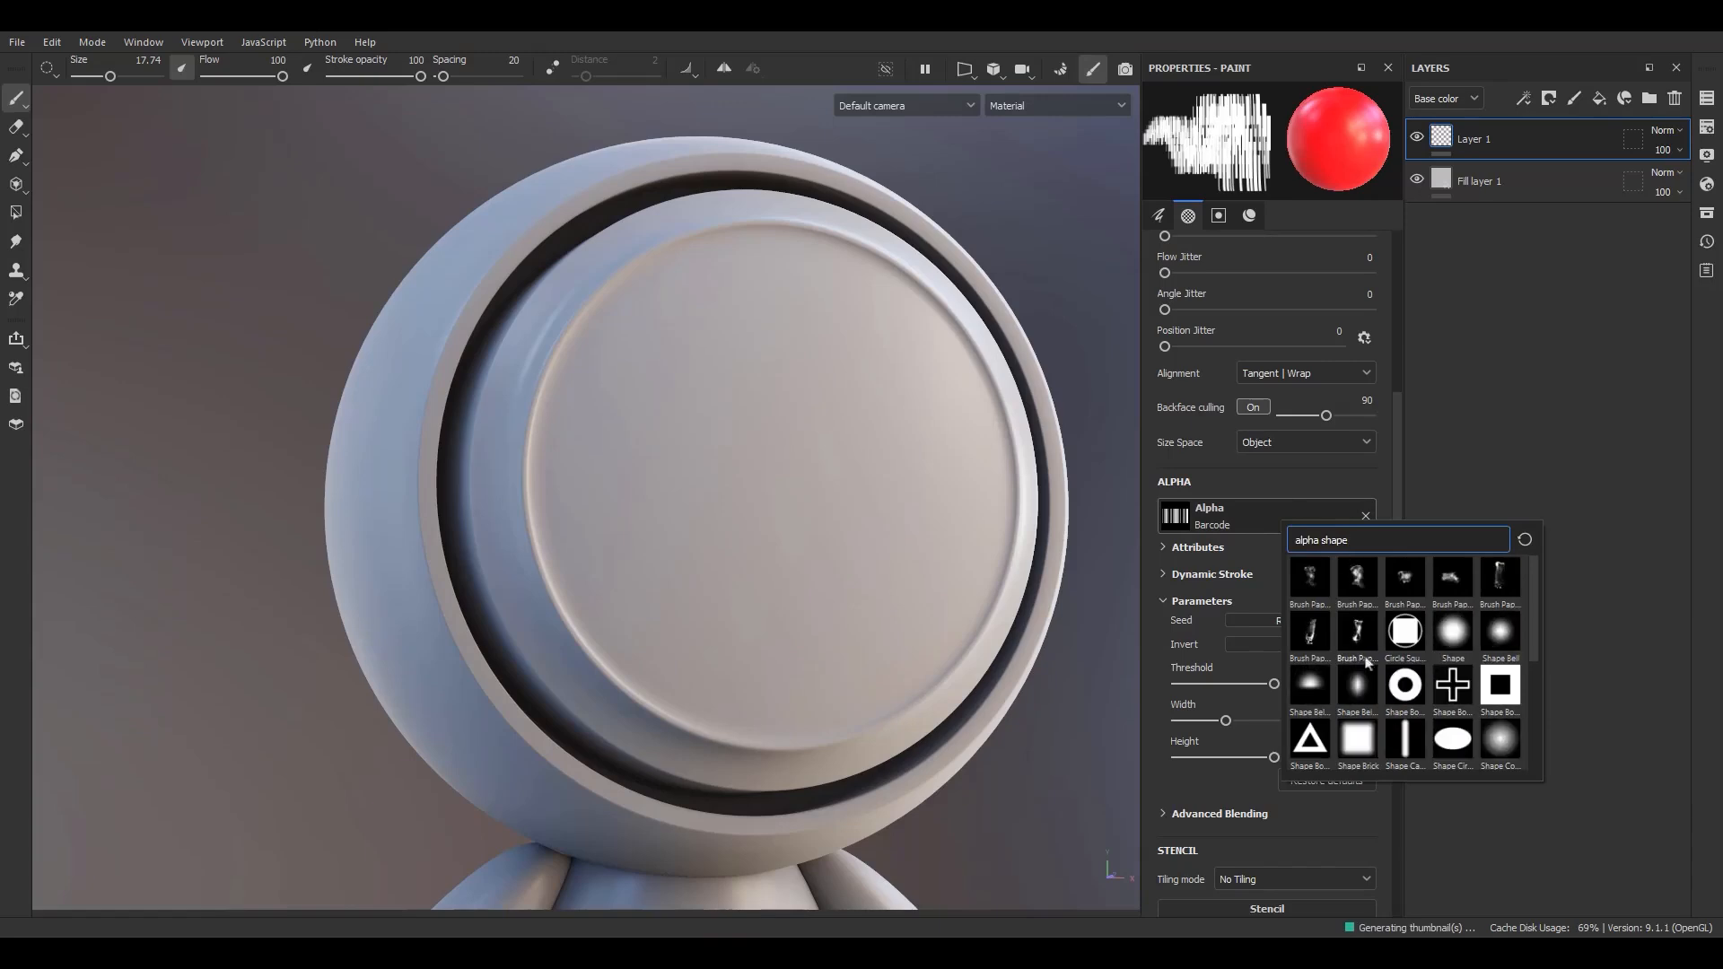
pyautogui.click(1451, 639)
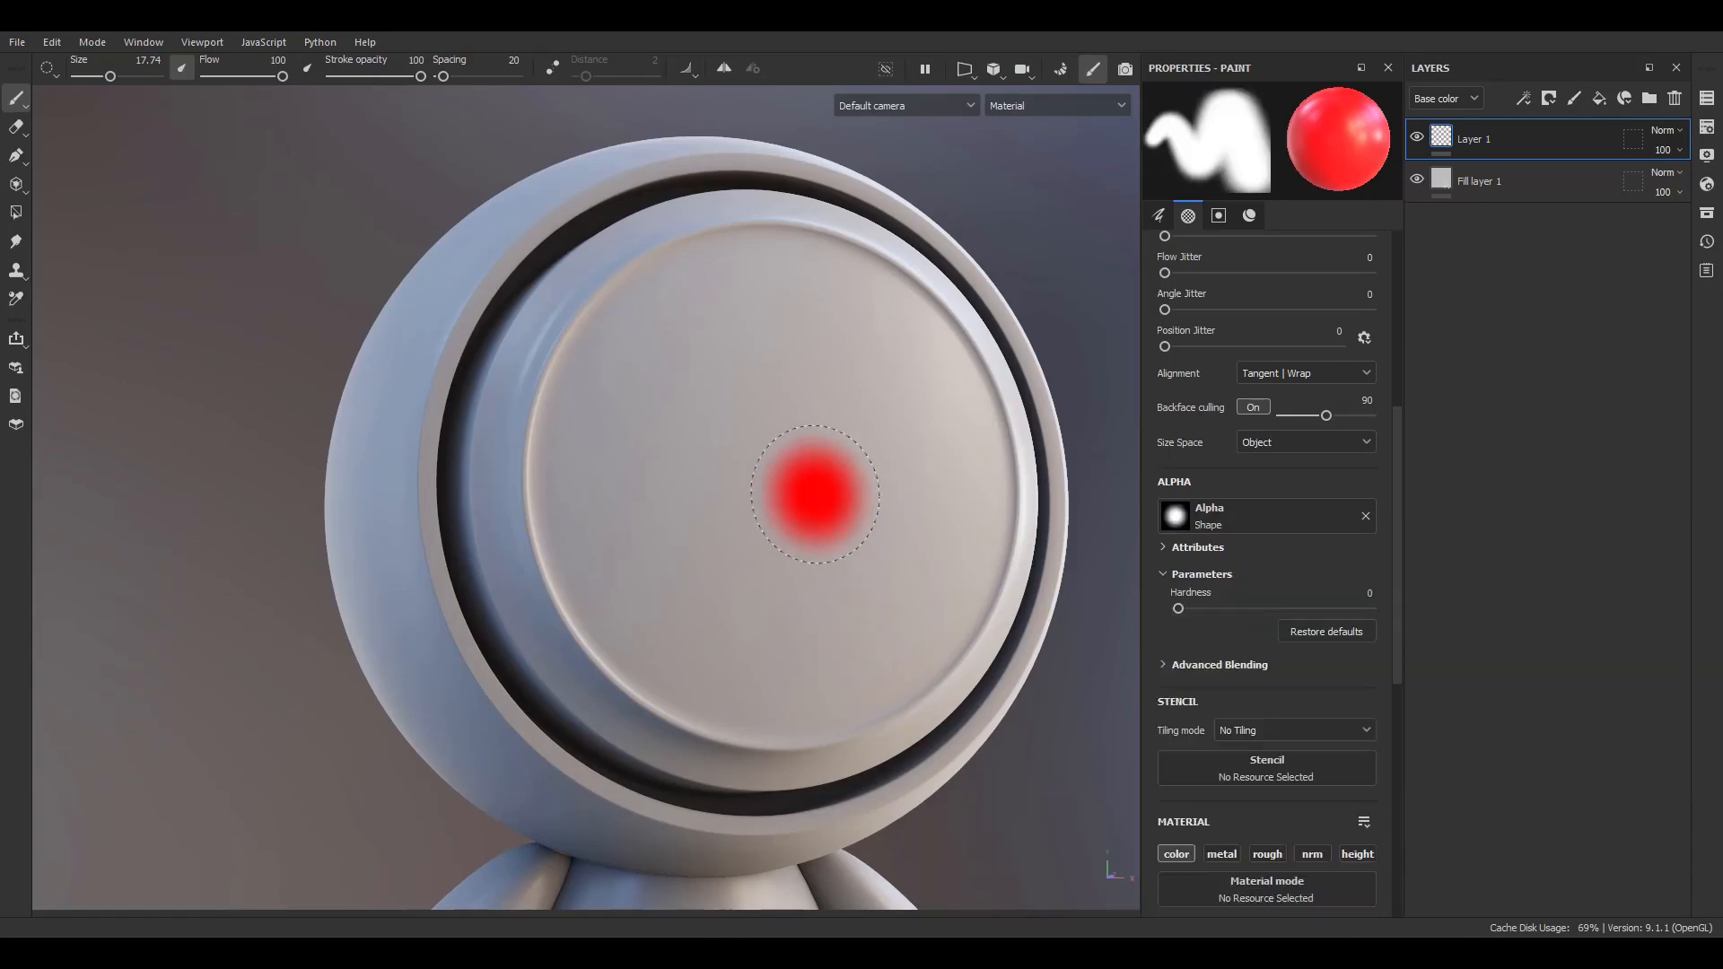
# Step: Reduce the brush size to 5 and turn on symmetry for painting
pyautogui.keyDown('ctrl'); pyautogui.moveTo(787, 497); pyautogui.dragTo(724, 496, button='right'); pyautogui.keyUp('ctrl')
pyautogui.moveTo(786, 497)
pyautogui.keyDown('alt'); pyautogui.mouseDown()
pyautogui.moveTo(823, 481)
pyautogui.moveTo(739, 457)
pyautogui.moveTo(769, 504)
pyautogui.moveTo(795, 500)
pyautogui.mouseUp(); pyautogui.keyUp('alt')
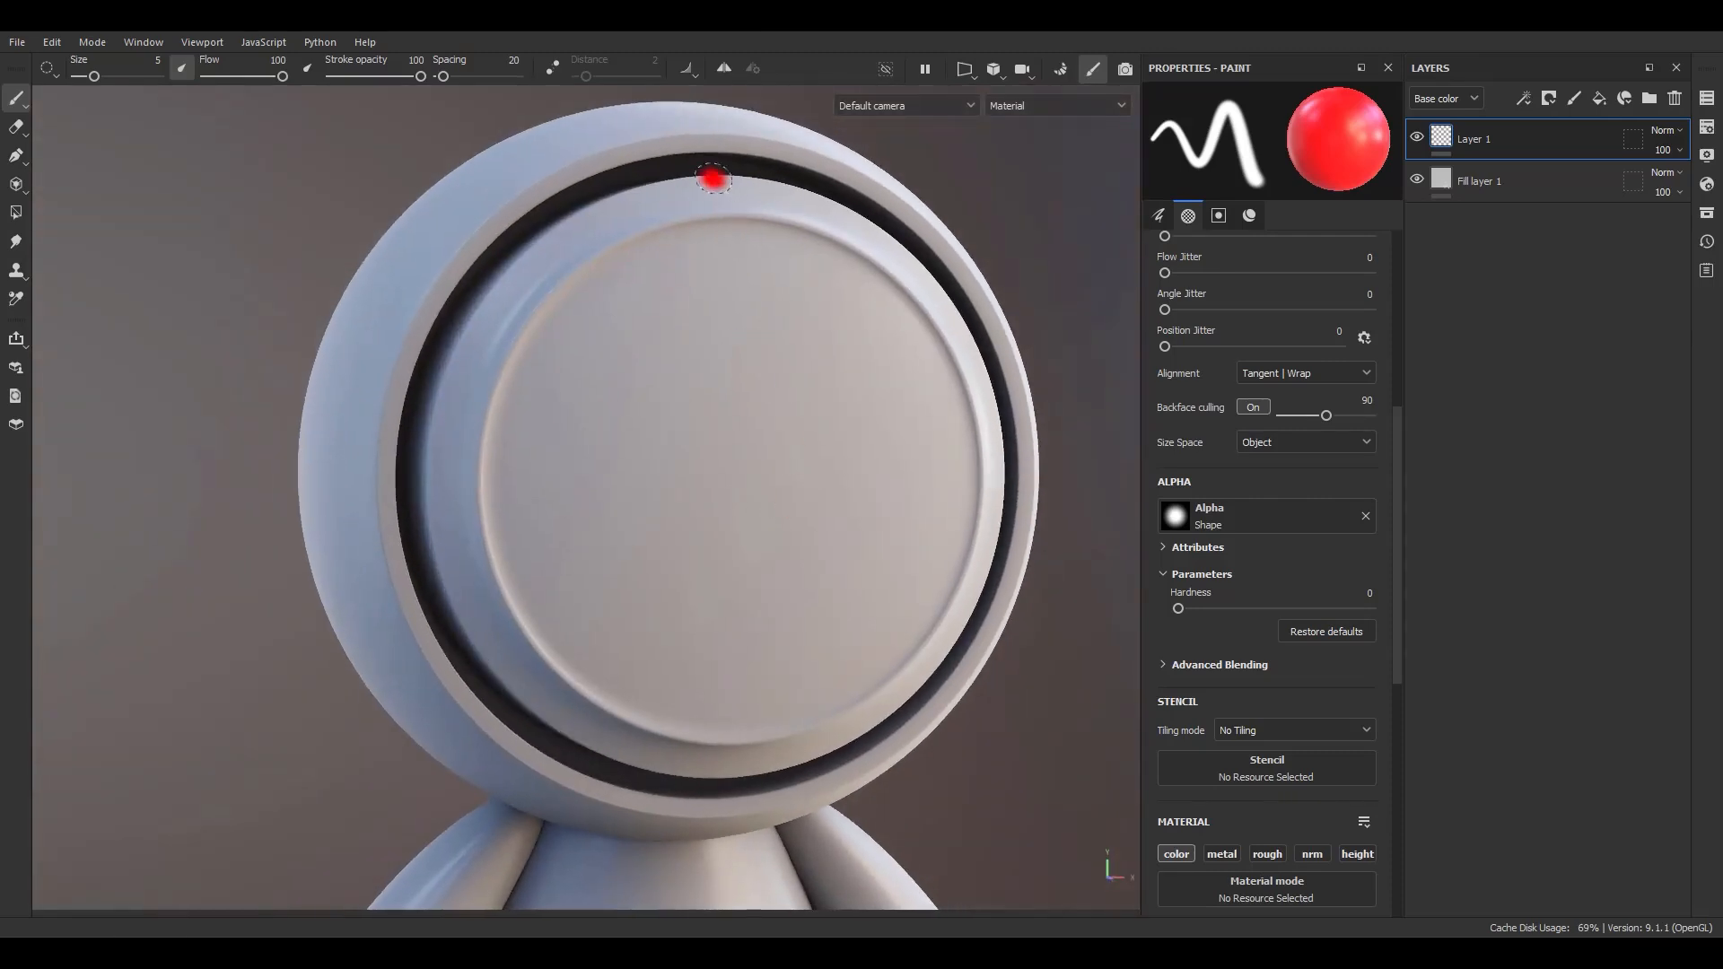
pyautogui.click(724, 69)
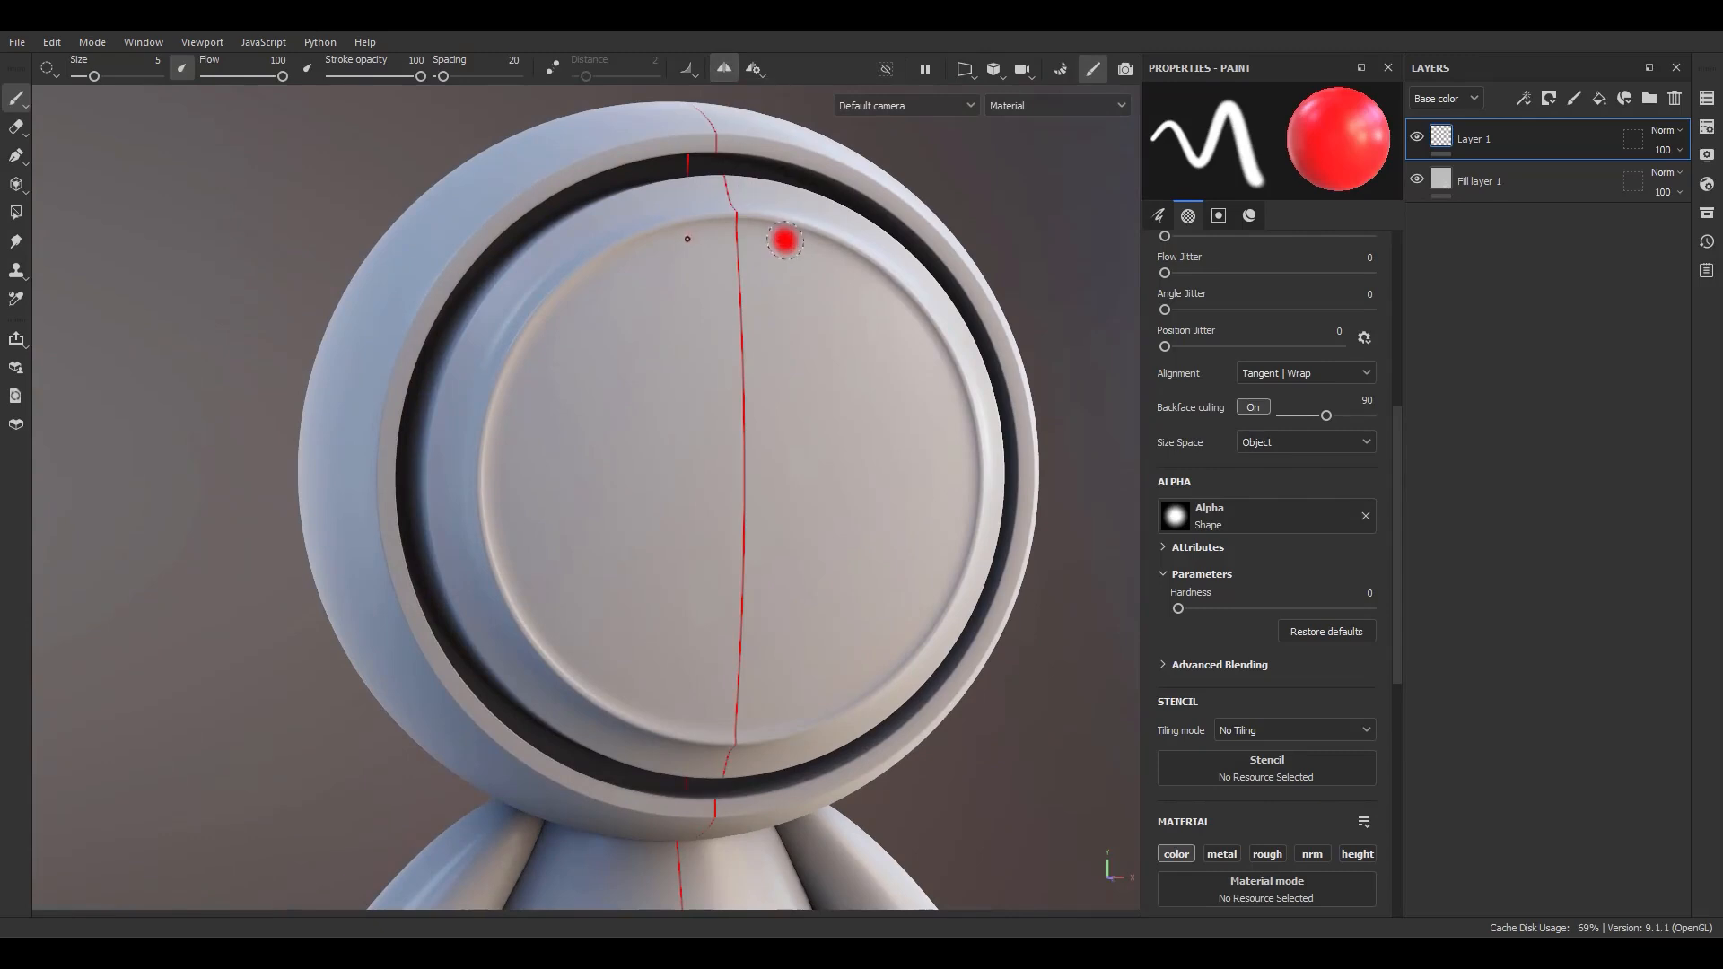
pyautogui.keyDown('alt'); pyautogui.moveTo(880, 308); pyautogui.dragTo(790, 319); pyautogui.keyUp('alt')
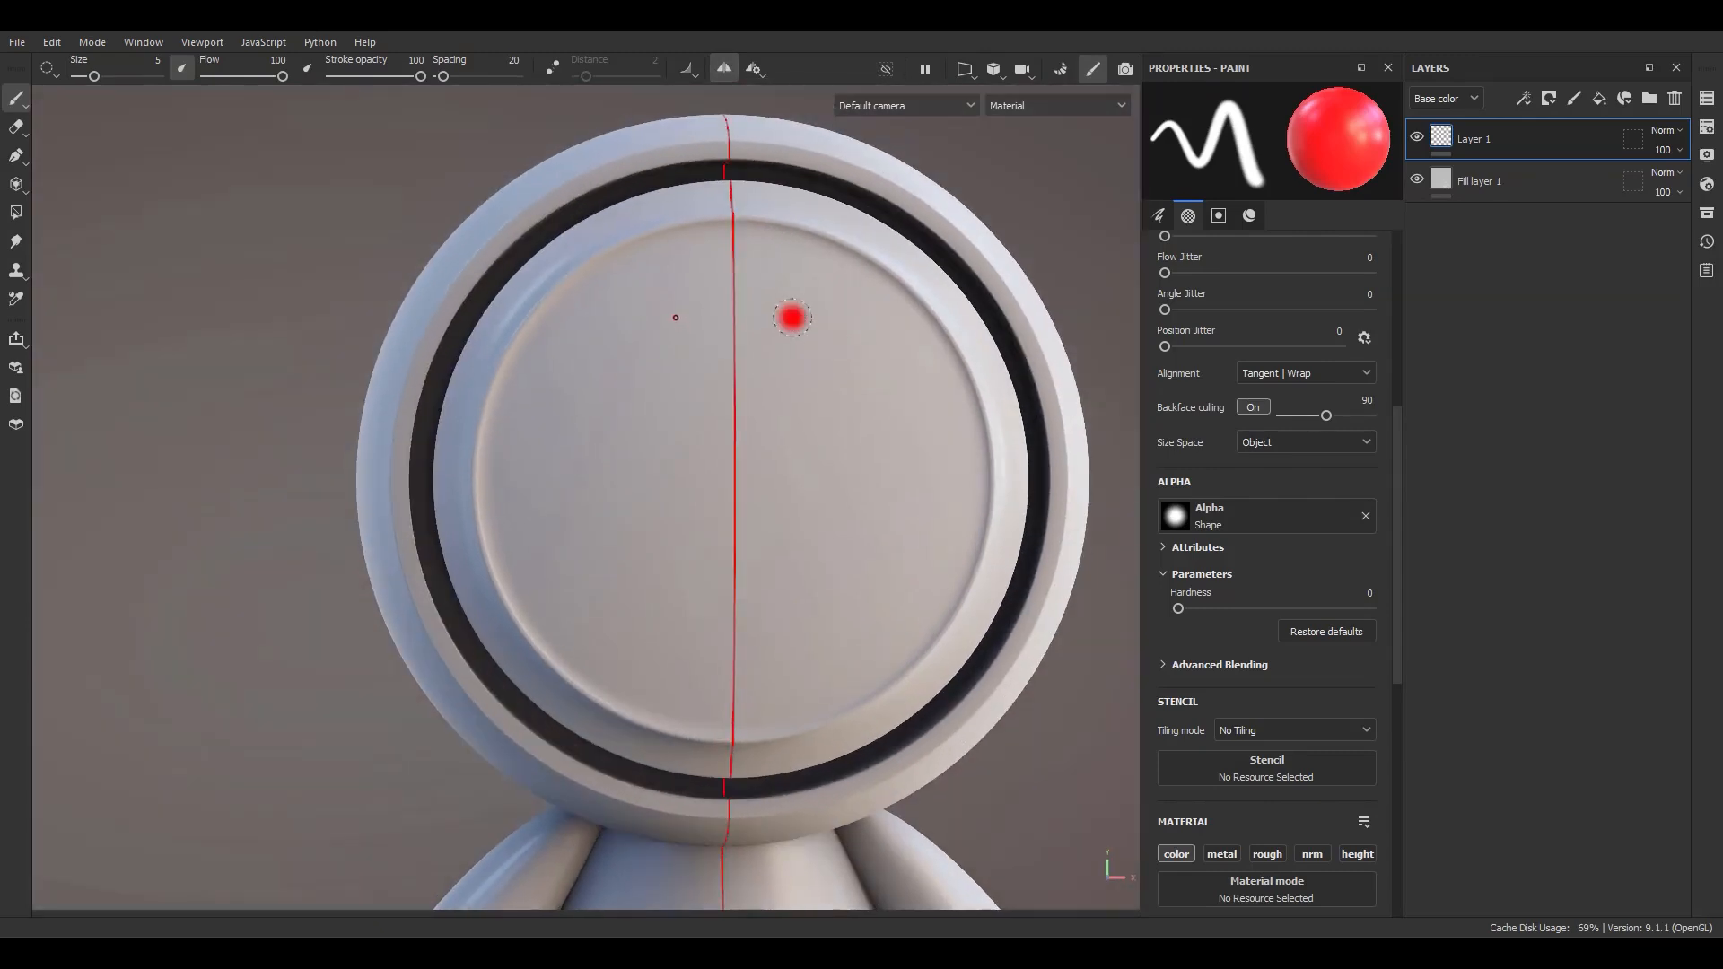
# Step: Examine where the symmetry line runs across the figure's head, body and base from several angles
pyautogui.click(754, 69)
pyautogui.scroll(-3, 789, 475)
pyautogui.keyDown('alt'); pyautogui.moveTo(813, 498); pyautogui.dragTo(736, 366); pyautogui.keyUp('alt')
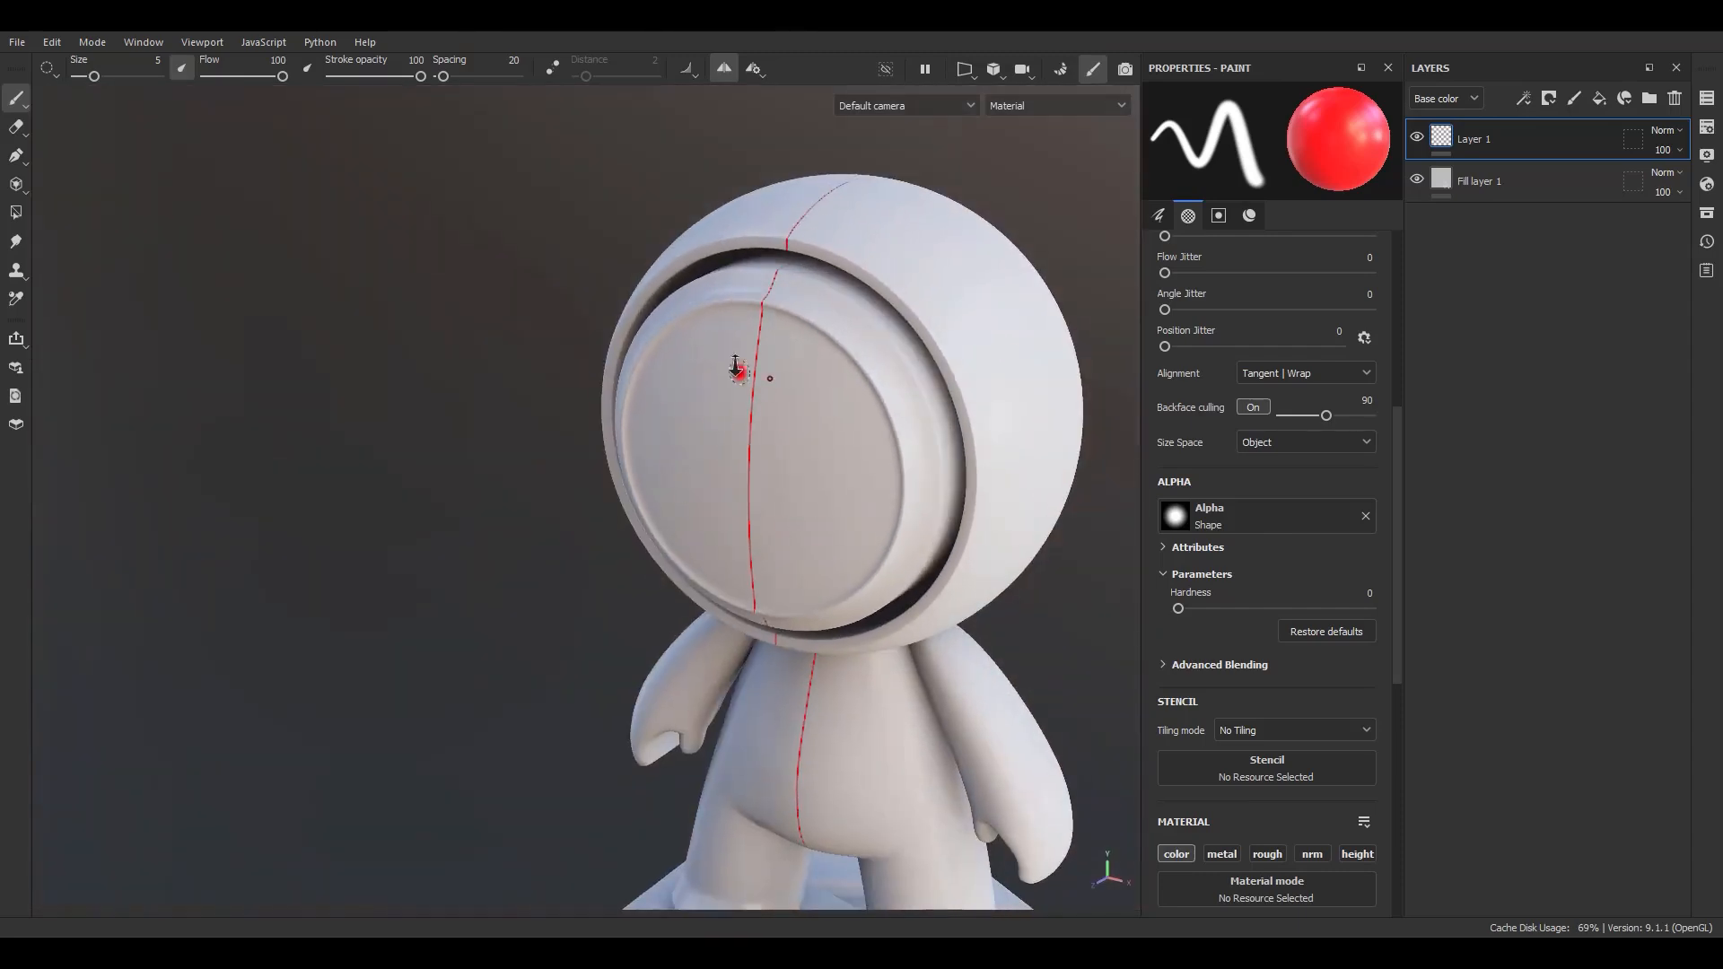
pyautogui.keyDown('alt'); pyautogui.moveTo(736, 366); pyautogui.dragTo(758, 359, button='right'); pyautogui.keyUp('alt')
pyautogui.keyDown('alt'); pyautogui.moveTo(758, 359); pyautogui.dragTo(647, 227, button='middle'); pyautogui.keyUp('alt')
pyautogui.keyDown('alt'); pyautogui.moveTo(646, 227); pyautogui.dragTo(797, 557); pyautogui.keyUp('alt')
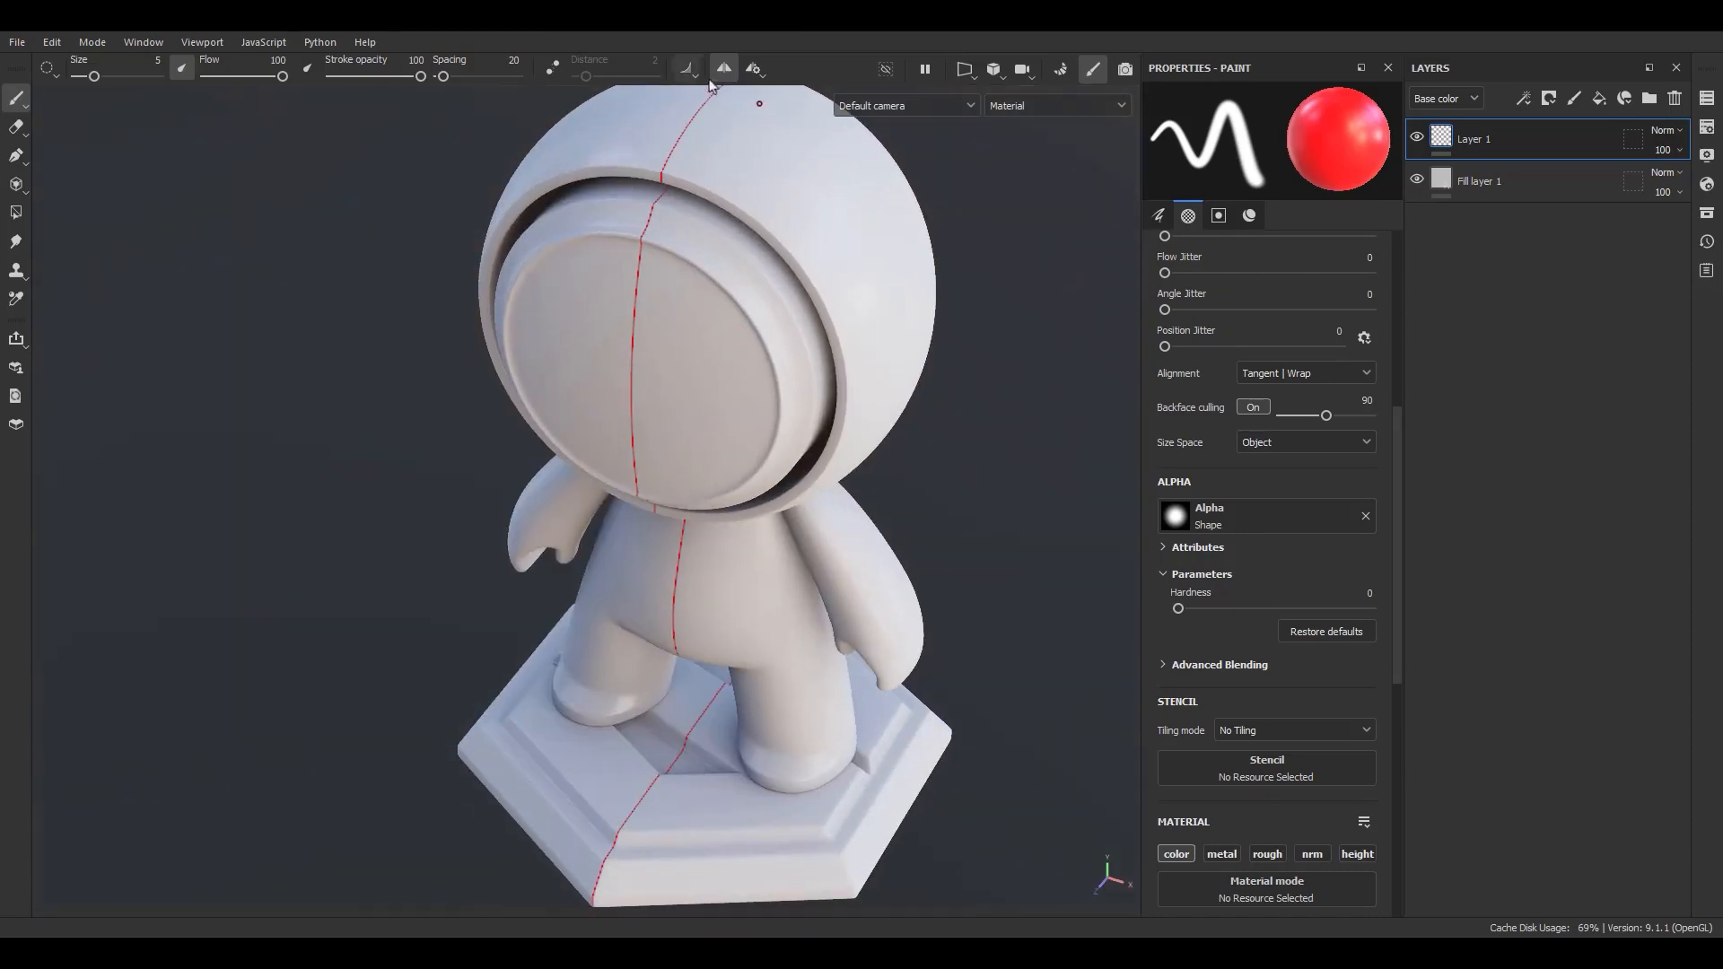
pyautogui.keyDown('alt'); pyautogui.moveTo(673, 472); pyautogui.dragTo(752, 395); pyautogui.keyUp('alt')
pyautogui.keyDown('alt'); pyautogui.moveTo(752, 395); pyautogui.dragTo(770, 657, button='right'); pyautogui.keyUp('alt')
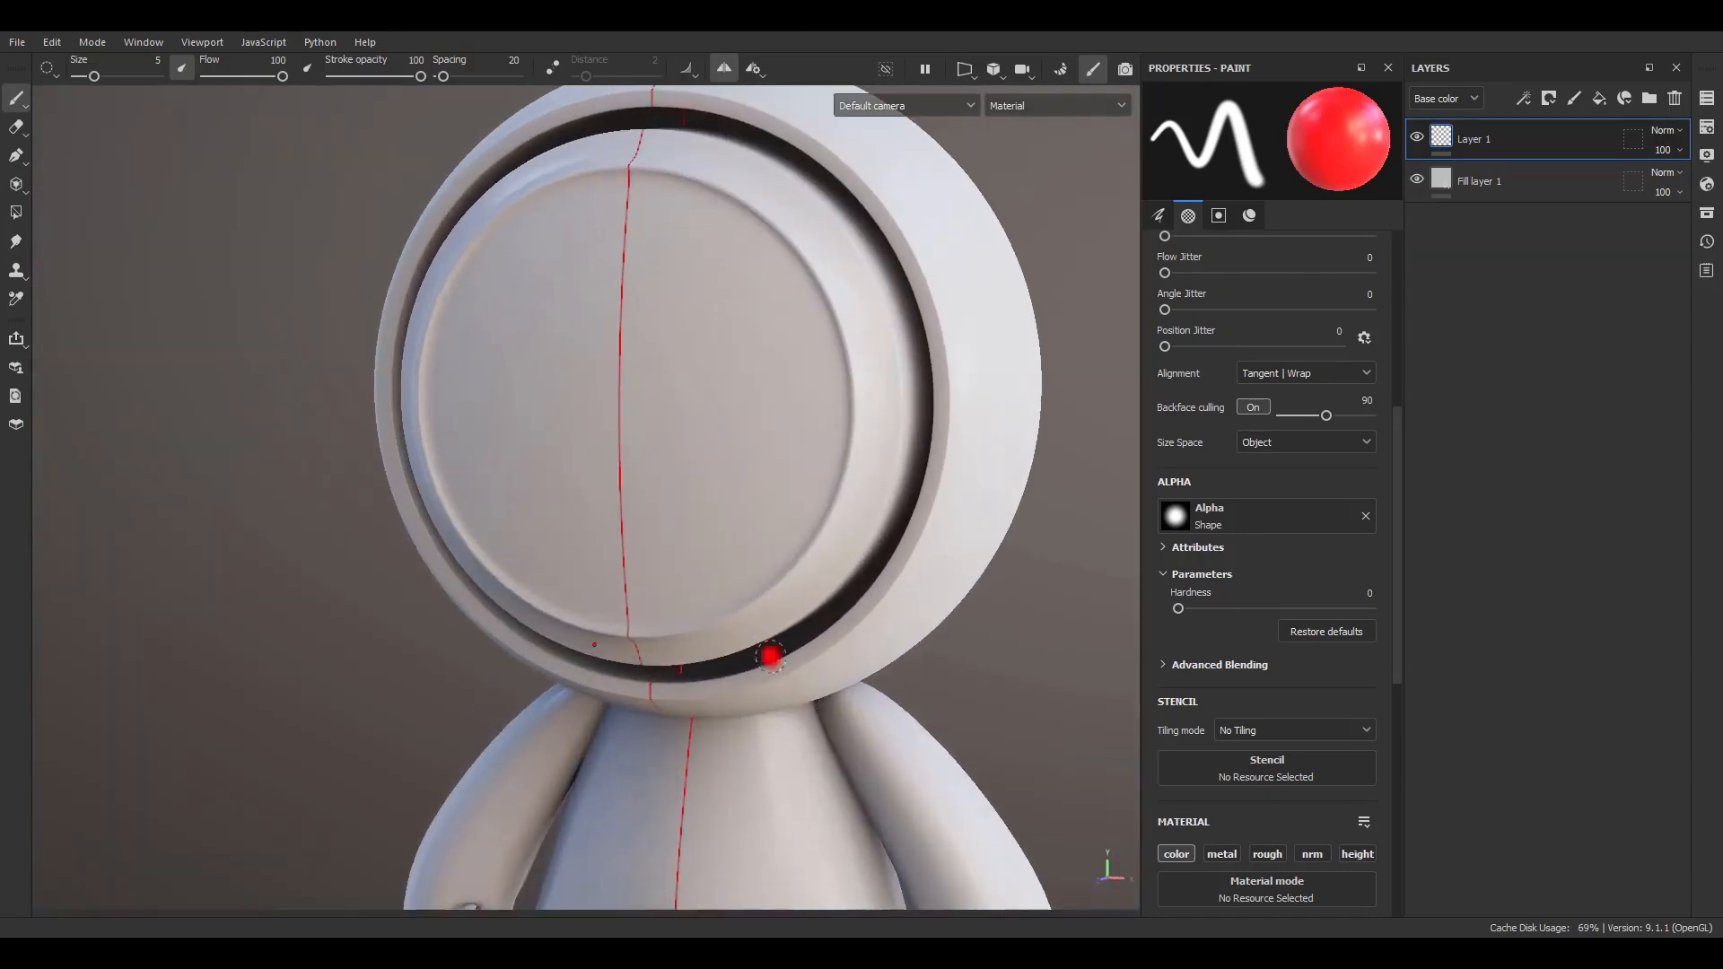
pyautogui.keyDown('alt'); pyautogui.moveTo(770, 657); pyautogui.dragTo(676, 369); pyautogui.keyUp('alt')
pyautogui.keyDown('alt'); pyautogui.moveTo(676, 369); pyautogui.dragTo(746, 562, button='right'); pyautogui.keyUp('alt')
# Step: Paint two wavy strokes and one straighter vertical stroke on the face disc with symmetry on, and undo a test dab above it
pyautogui.moveTo(704, 396); pyautogui.dragTo(779, 674)
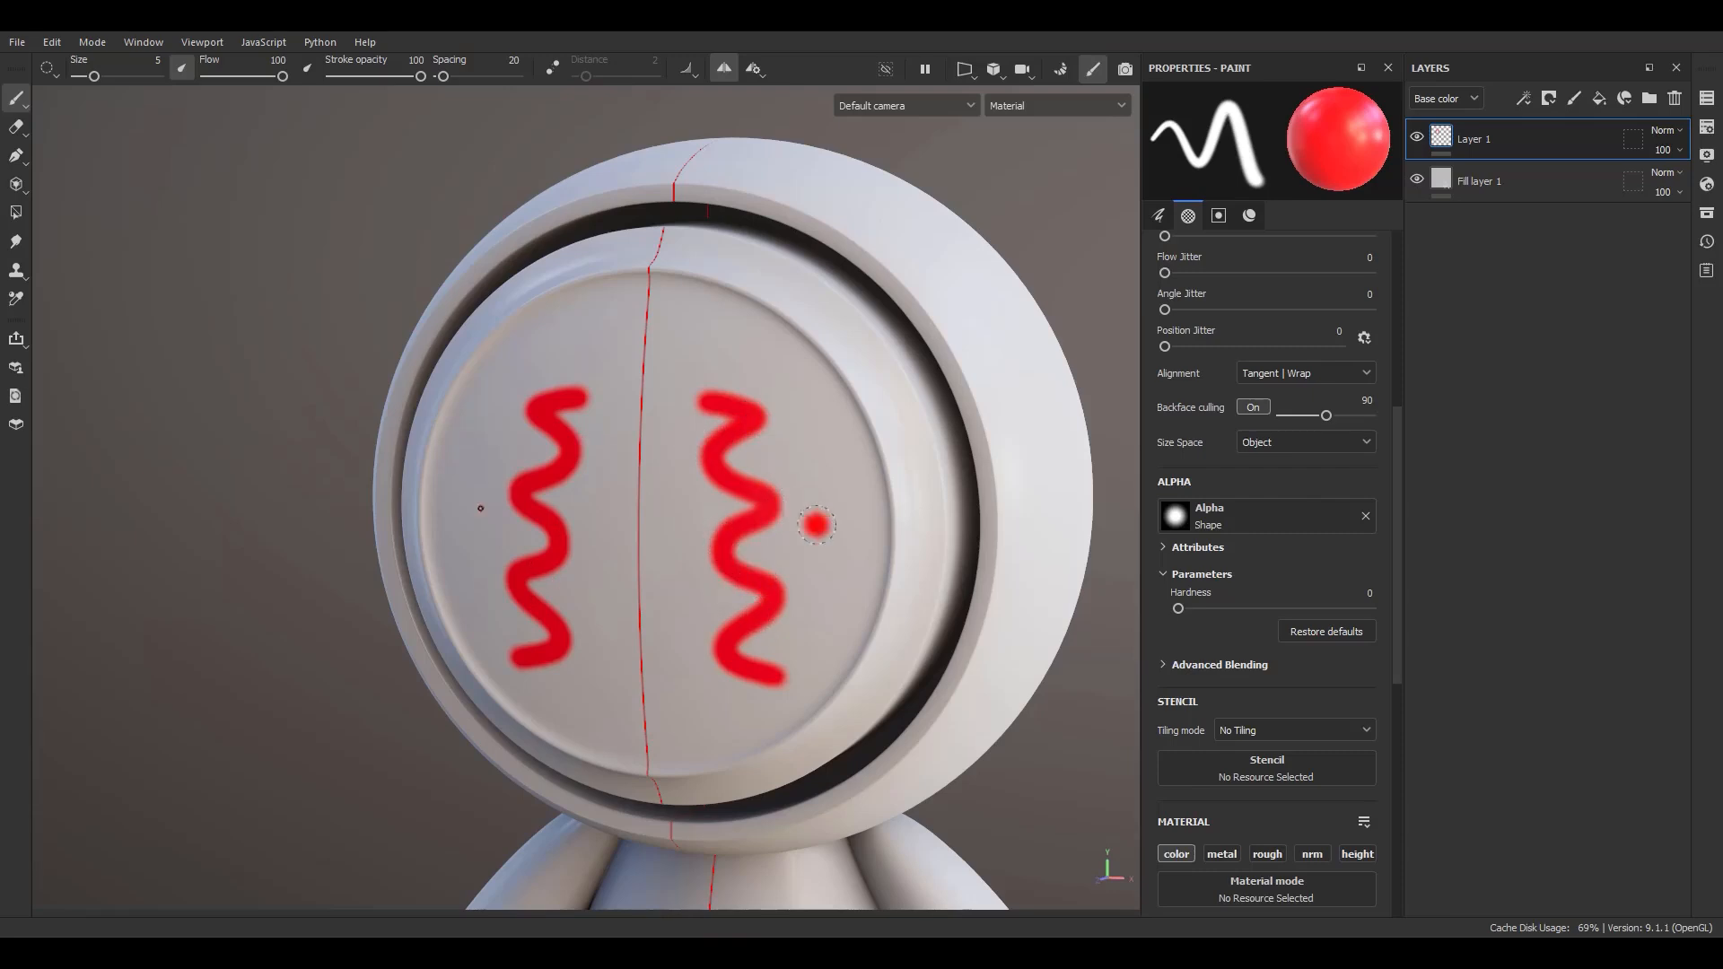
pyautogui.moveTo(791, 393)
pyautogui.mouseDown()
pyautogui.moveTo(831, 475)
pyautogui.moveTo(825, 645)
pyautogui.moveTo(859, 621)
pyautogui.mouseUp()
pyautogui.moveTo(664, 386)
pyautogui.mouseDown()
pyautogui.moveTo(673, 687)
pyautogui.moveTo(763, 722)
pyautogui.mouseUp()
pyautogui.click(633, 182)
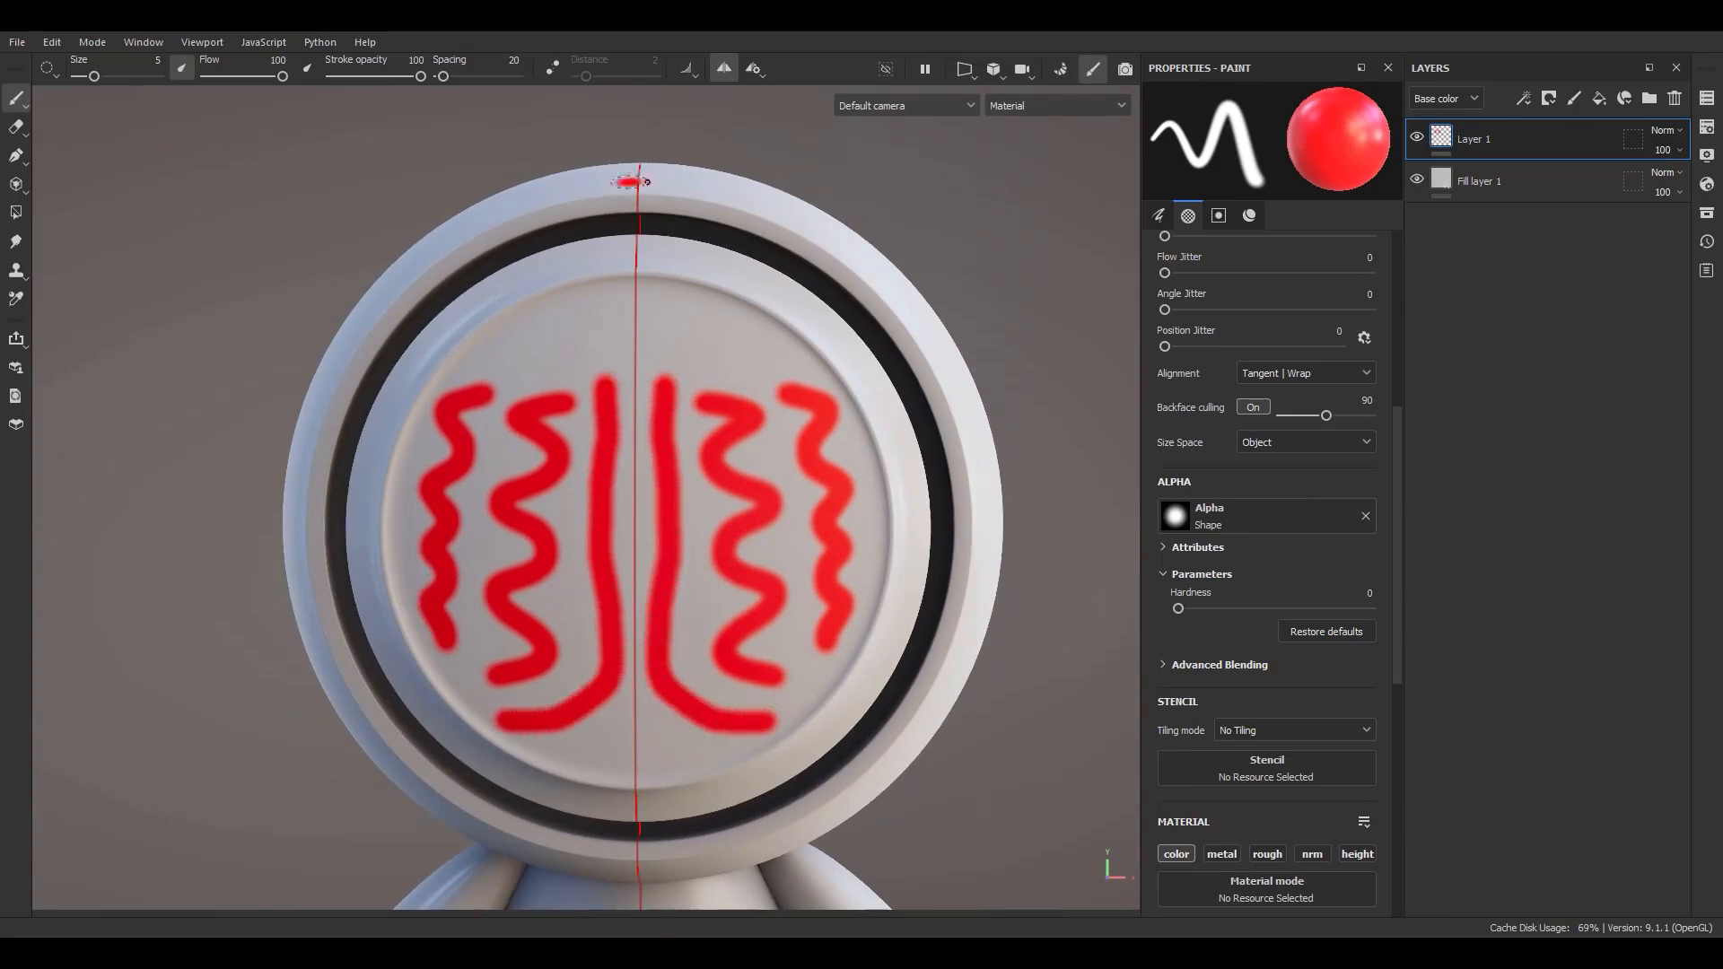
pyautogui.hotkey('ctrl', 'z')
# Step: Show the symmetry plane through the figure for Mirror X
pyautogui.click(754, 69)
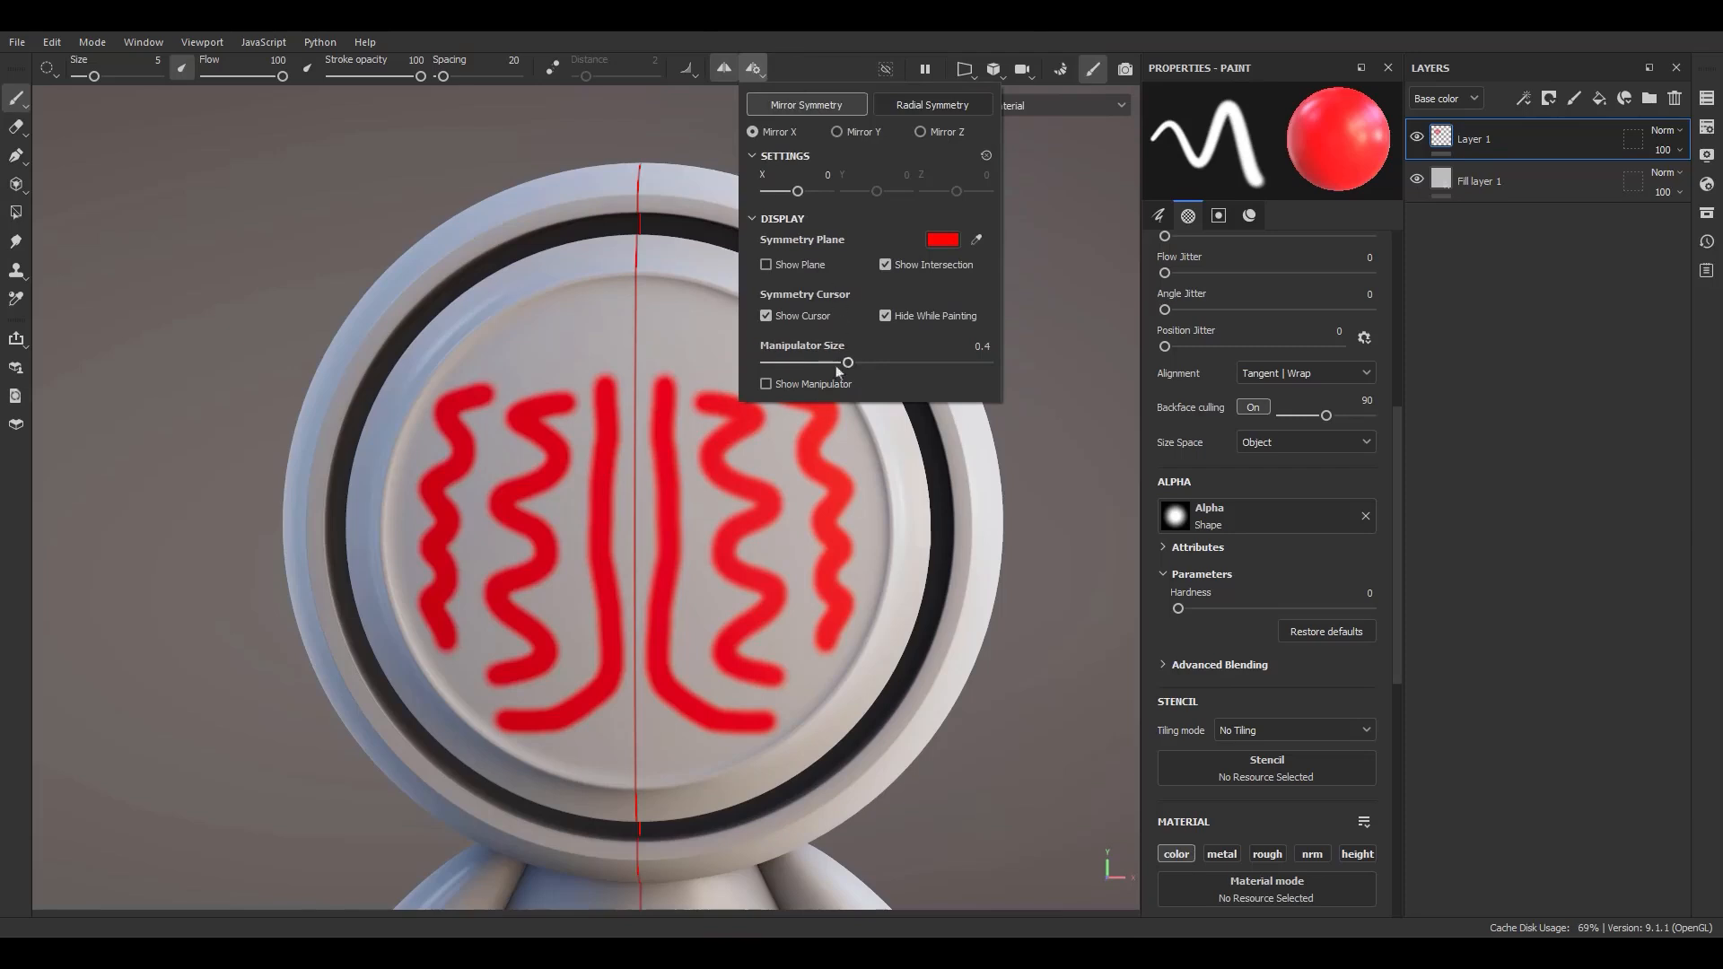
pyautogui.click(774, 220)
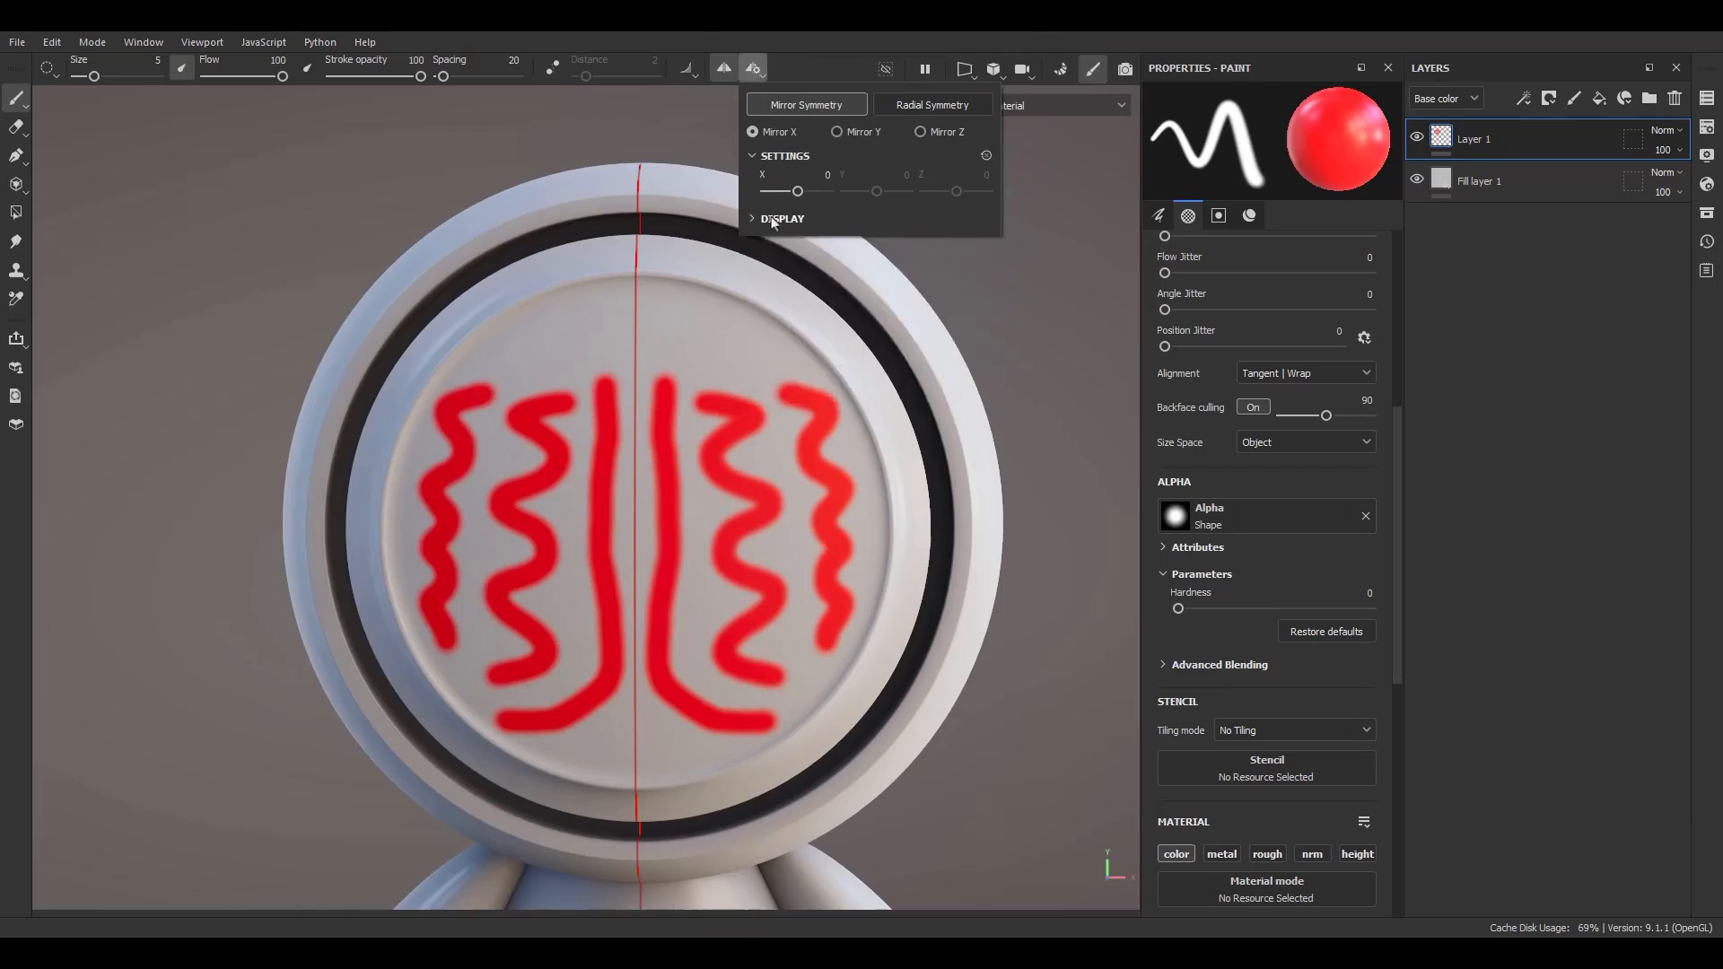
pyautogui.click(768, 221)
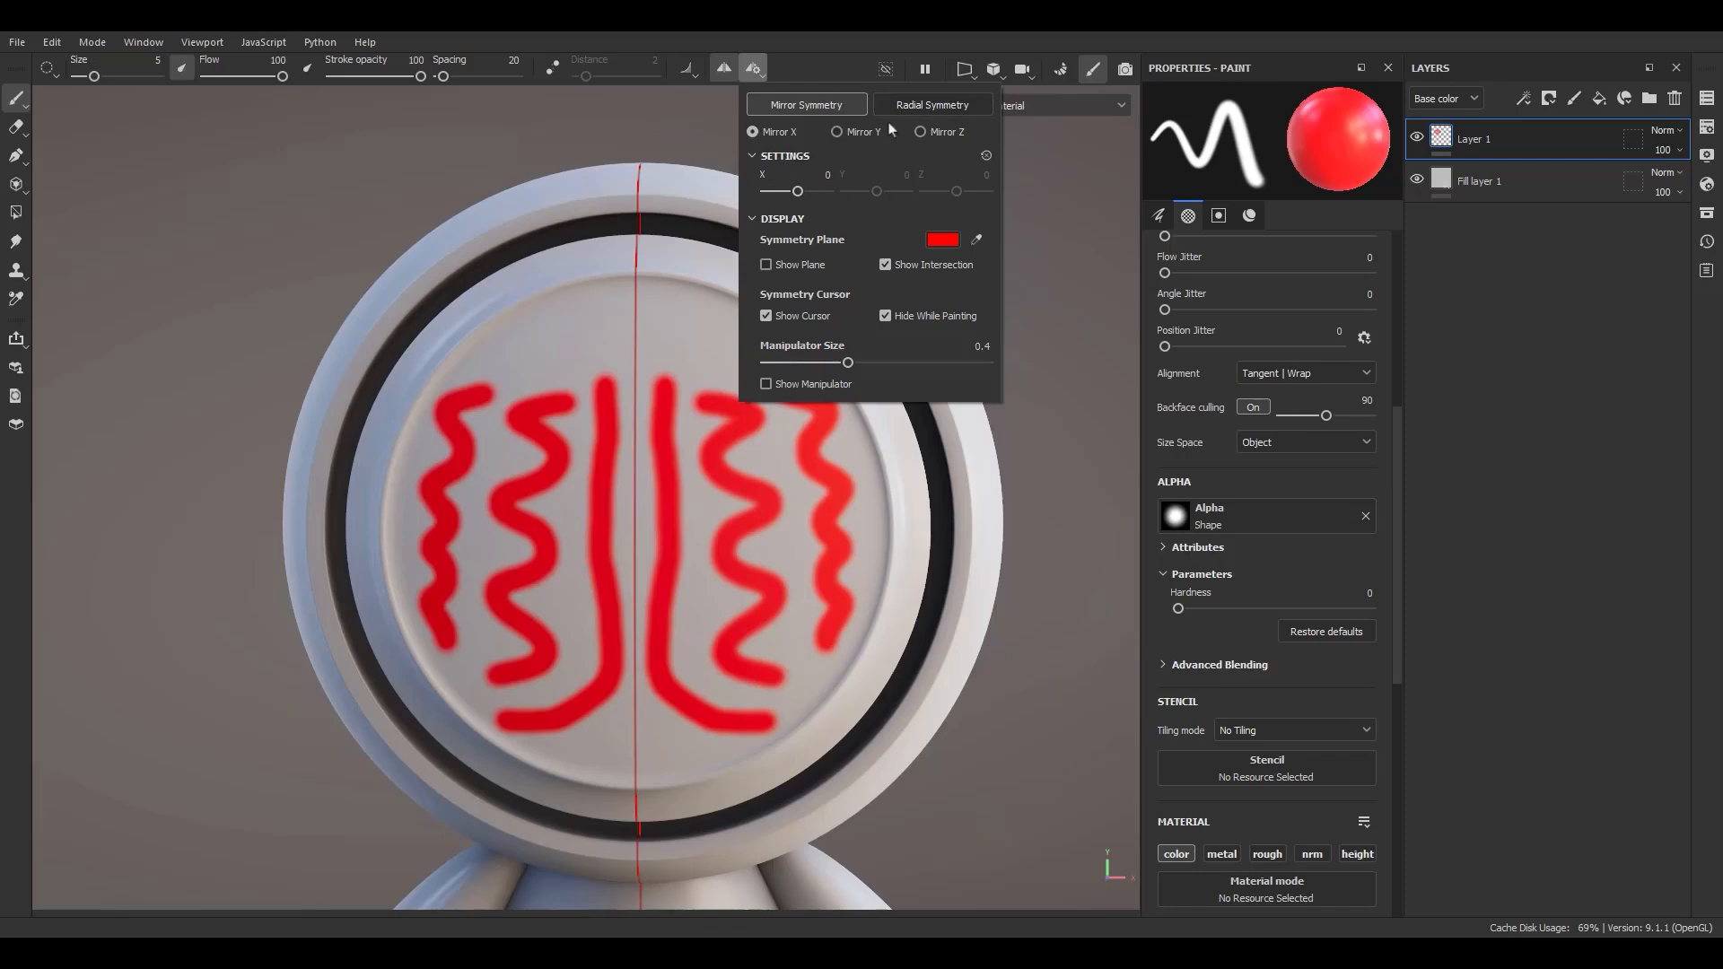
pyautogui.click(770, 267)
pyautogui.keyDown('alt'); pyautogui.moveTo(629, 359); pyautogui.dragTo(840, 384); pyautogui.keyUp('alt')
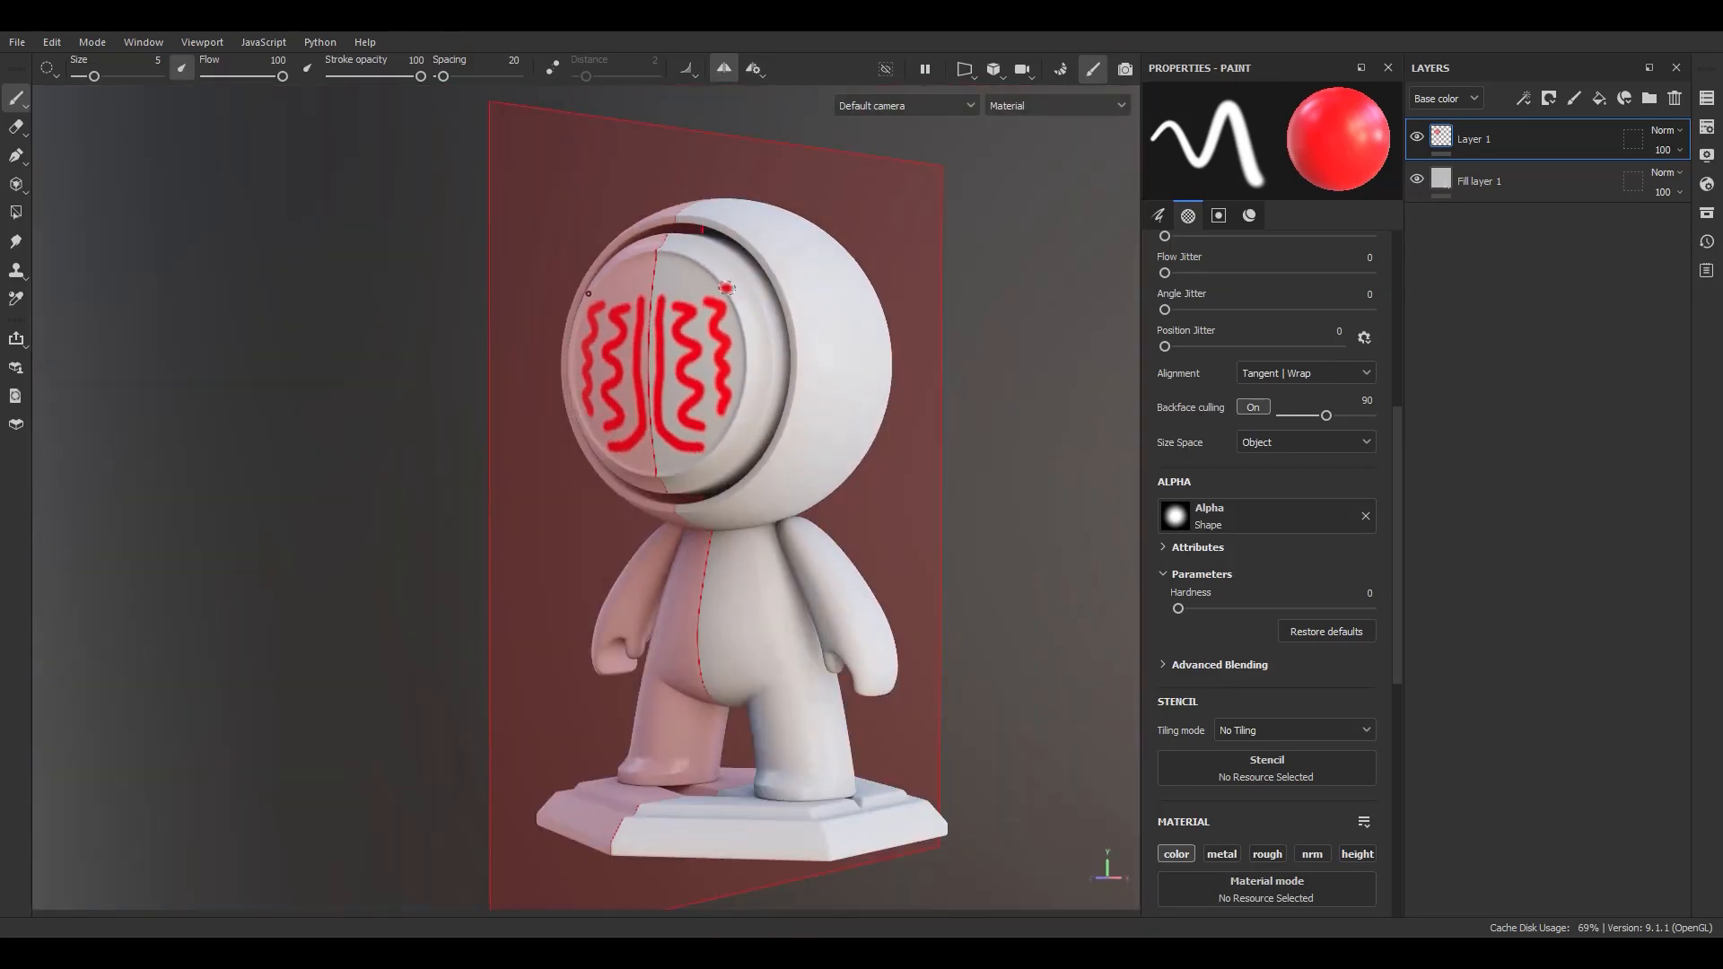
# Step: Change the symmetry plane's colour to blue
pyautogui.click(753, 69)
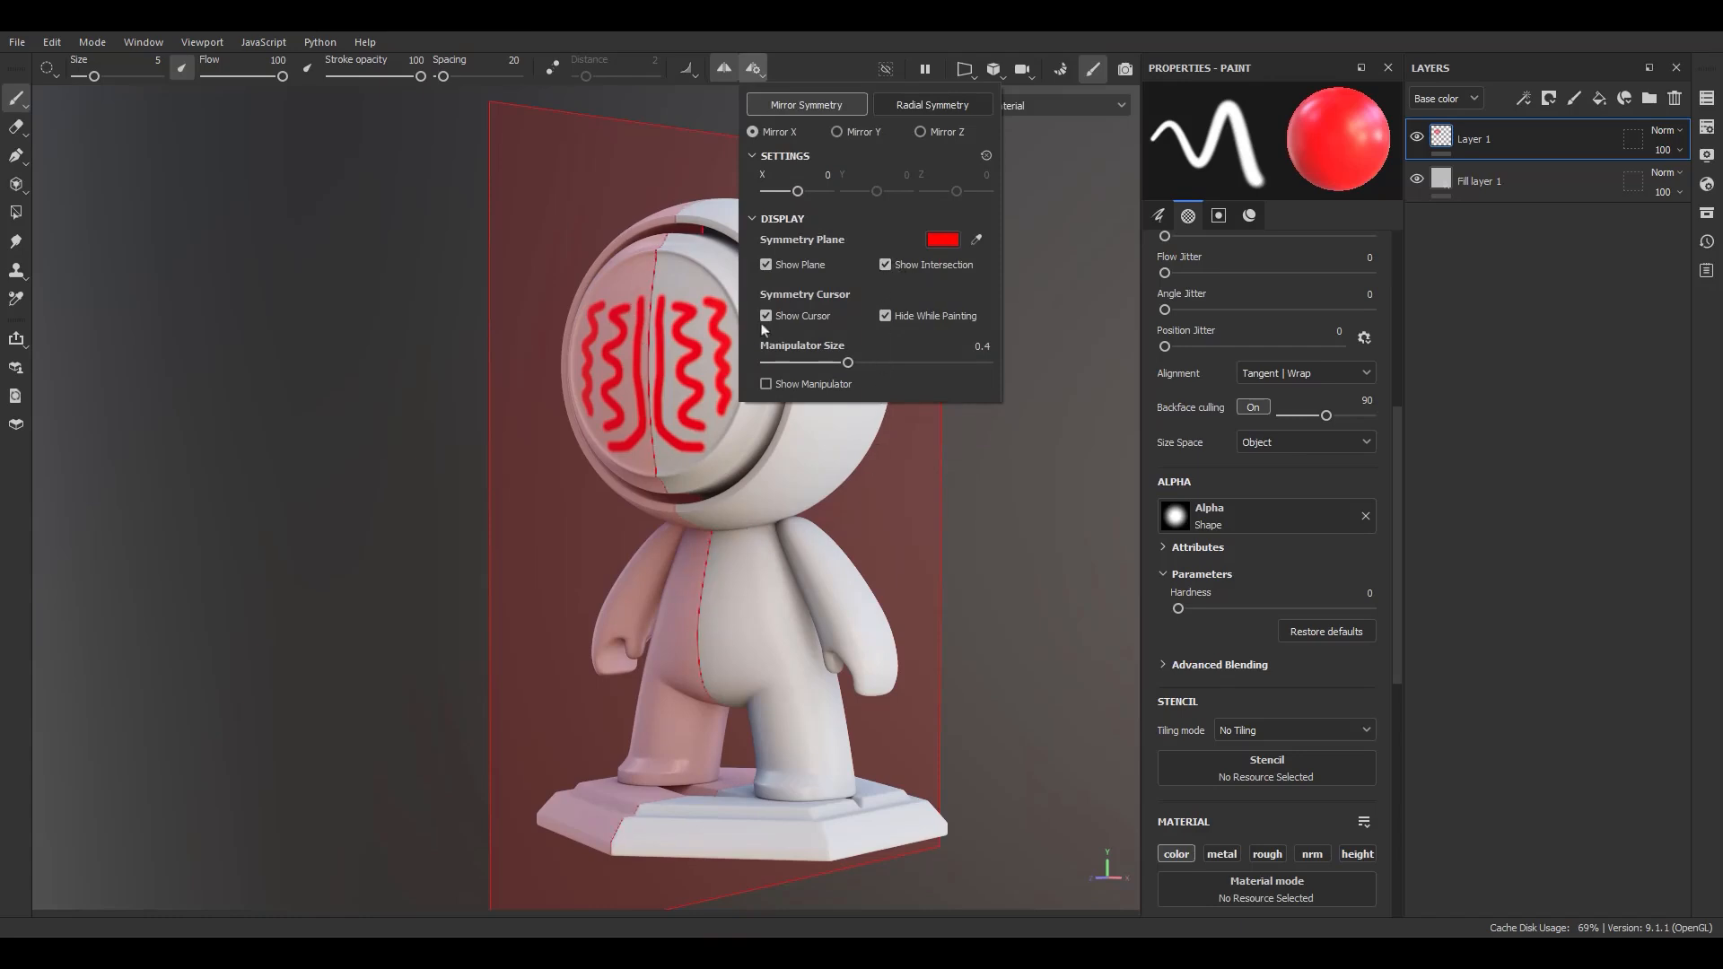
pyautogui.click(942, 240)
pyautogui.moveTo(1041, 370); pyautogui.dragTo(1049, 317)
pyautogui.moveTo(1172, 334); pyautogui.dragTo(1104, 315)
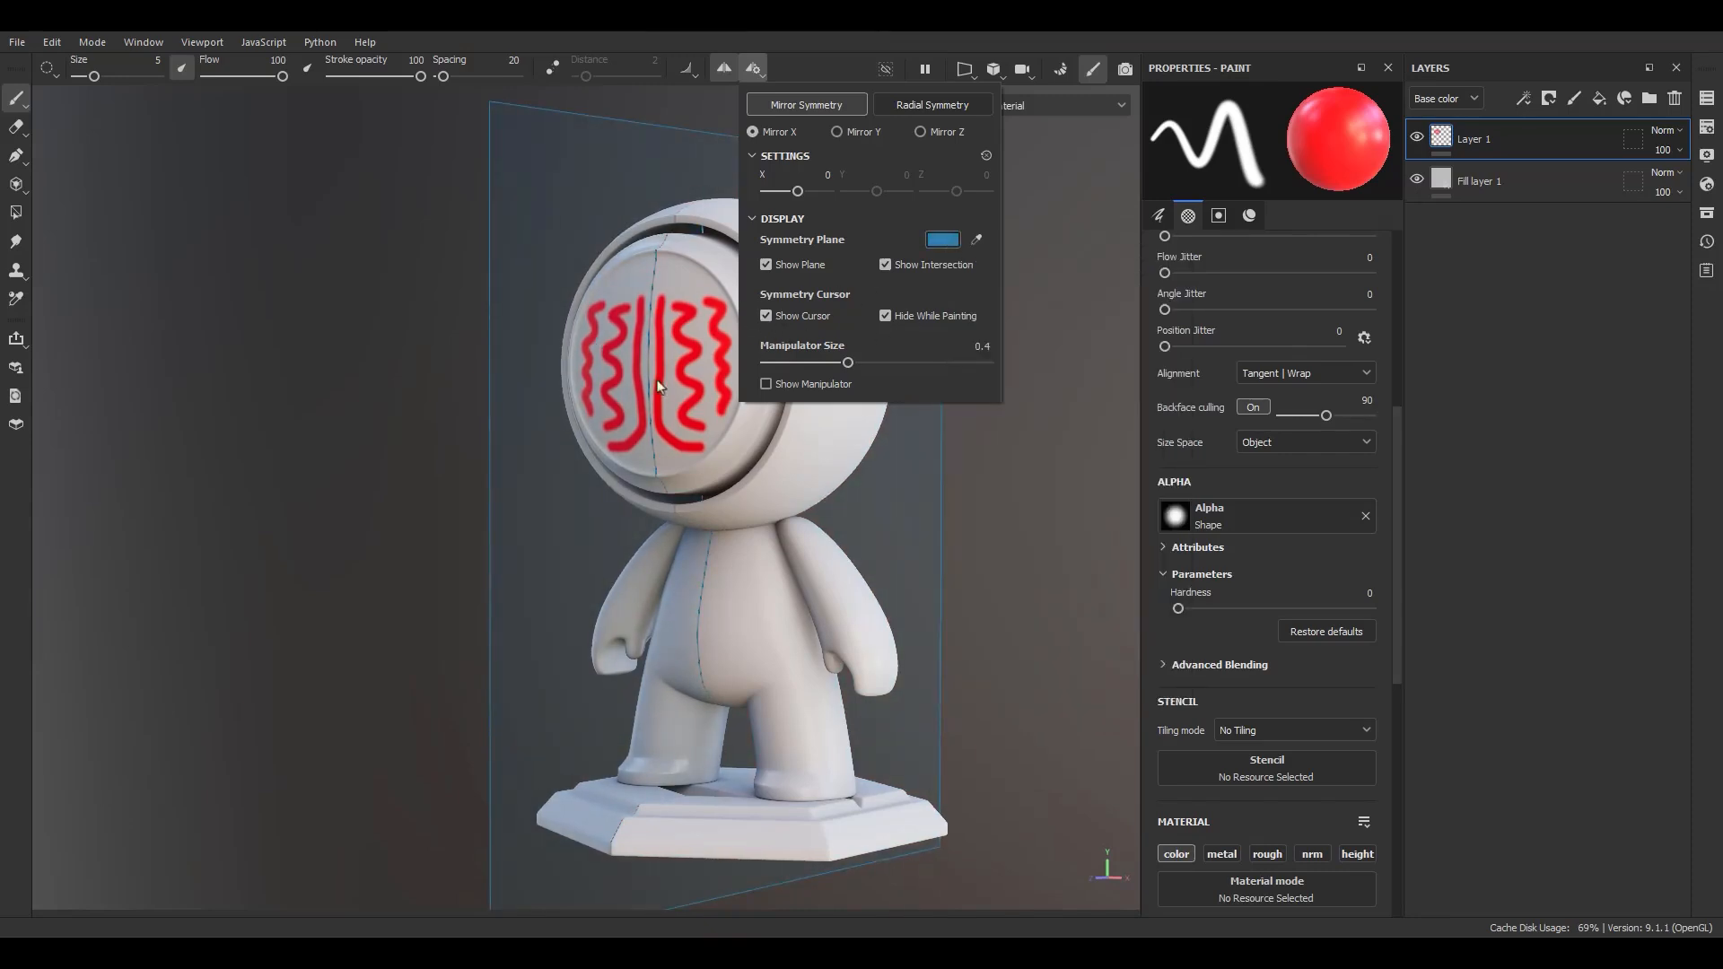
# Step: Paint mirrored strokes near the upper part of the face disc, first with the symmetry cursor shown and again with it hidden
pyautogui.keyDown('alt'); pyautogui.moveTo(661, 386); pyautogui.dragTo(593, 507, button='middle'); pyautogui.keyUp('alt')
pyautogui.keyDown('alt'); pyautogui.moveTo(593, 507); pyautogui.dragTo(617, 95, button='right'); pyautogui.keyUp('alt')
pyautogui.keyDown('alt'); pyautogui.moveTo(618, 94); pyautogui.dragTo(625, 303, button='middle'); pyautogui.keyUp('alt')
pyautogui.keyDown('alt'); pyautogui.moveTo(626, 302); pyautogui.dragTo(567, 479); pyautogui.keyUp('alt')
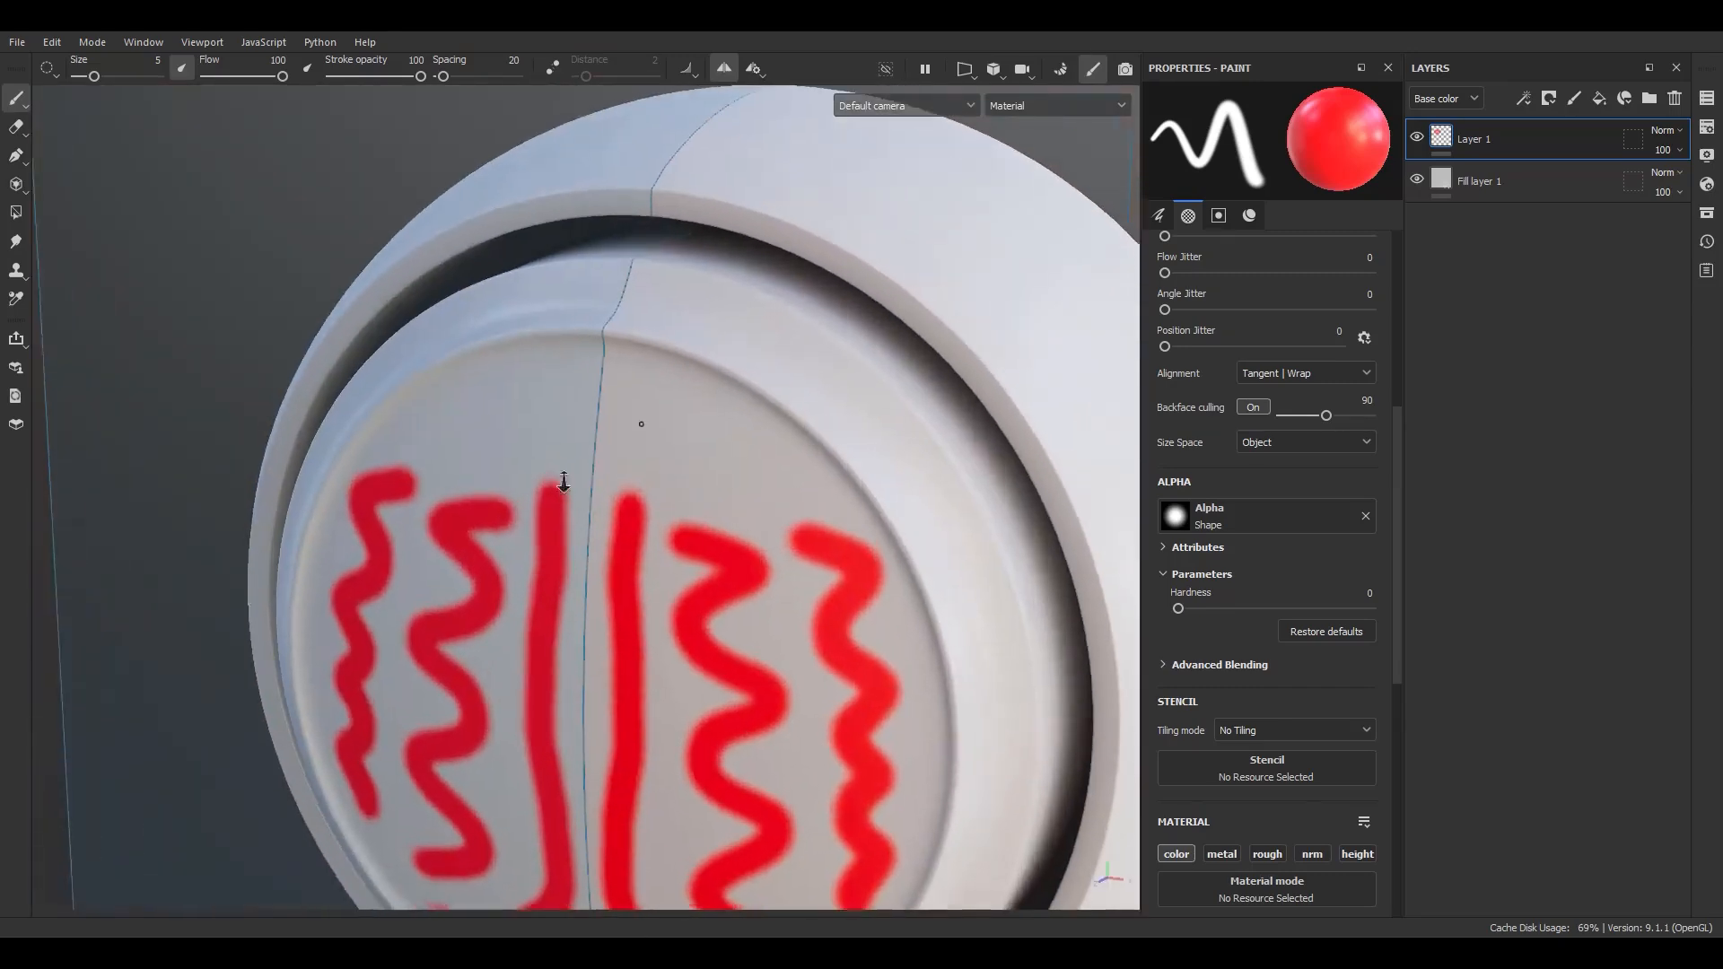
pyautogui.keyDown('alt'); pyautogui.moveTo(567, 479); pyautogui.dragTo(705, 485, button='right'); pyautogui.keyUp('alt')
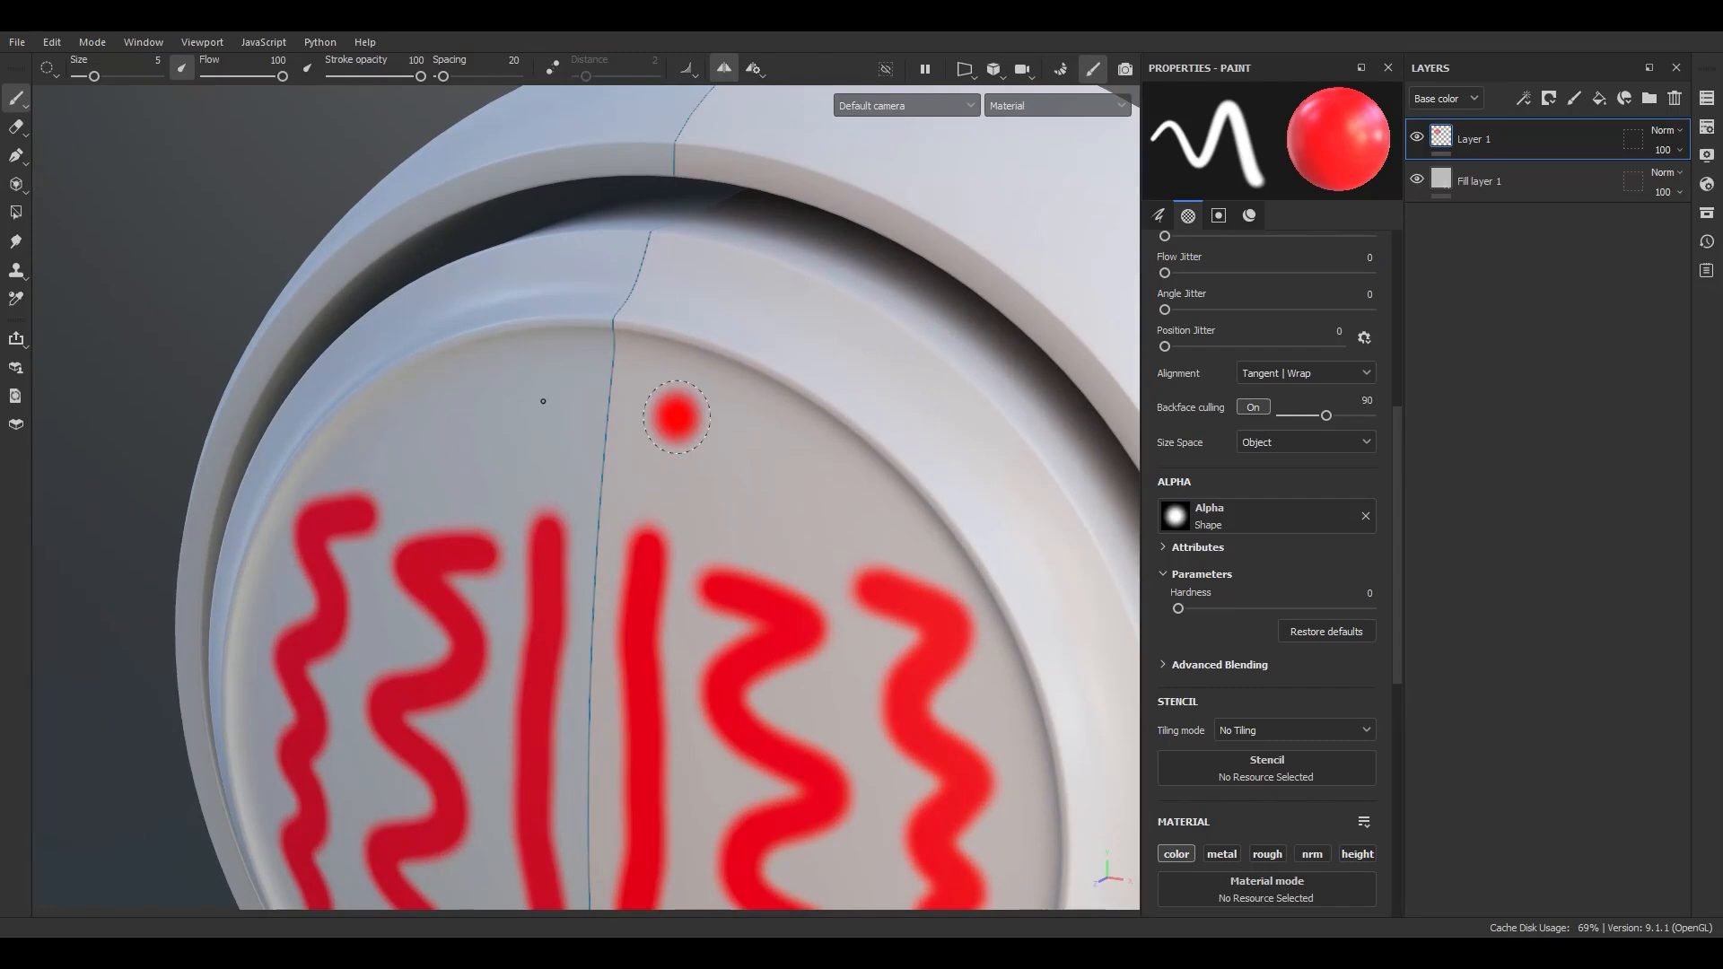
pyautogui.moveTo(676, 416)
pyautogui.mouseDown()
pyautogui.moveTo(716, 418)
pyautogui.moveTo(739, 447)
pyautogui.moveTo(725, 494)
pyautogui.mouseUp()
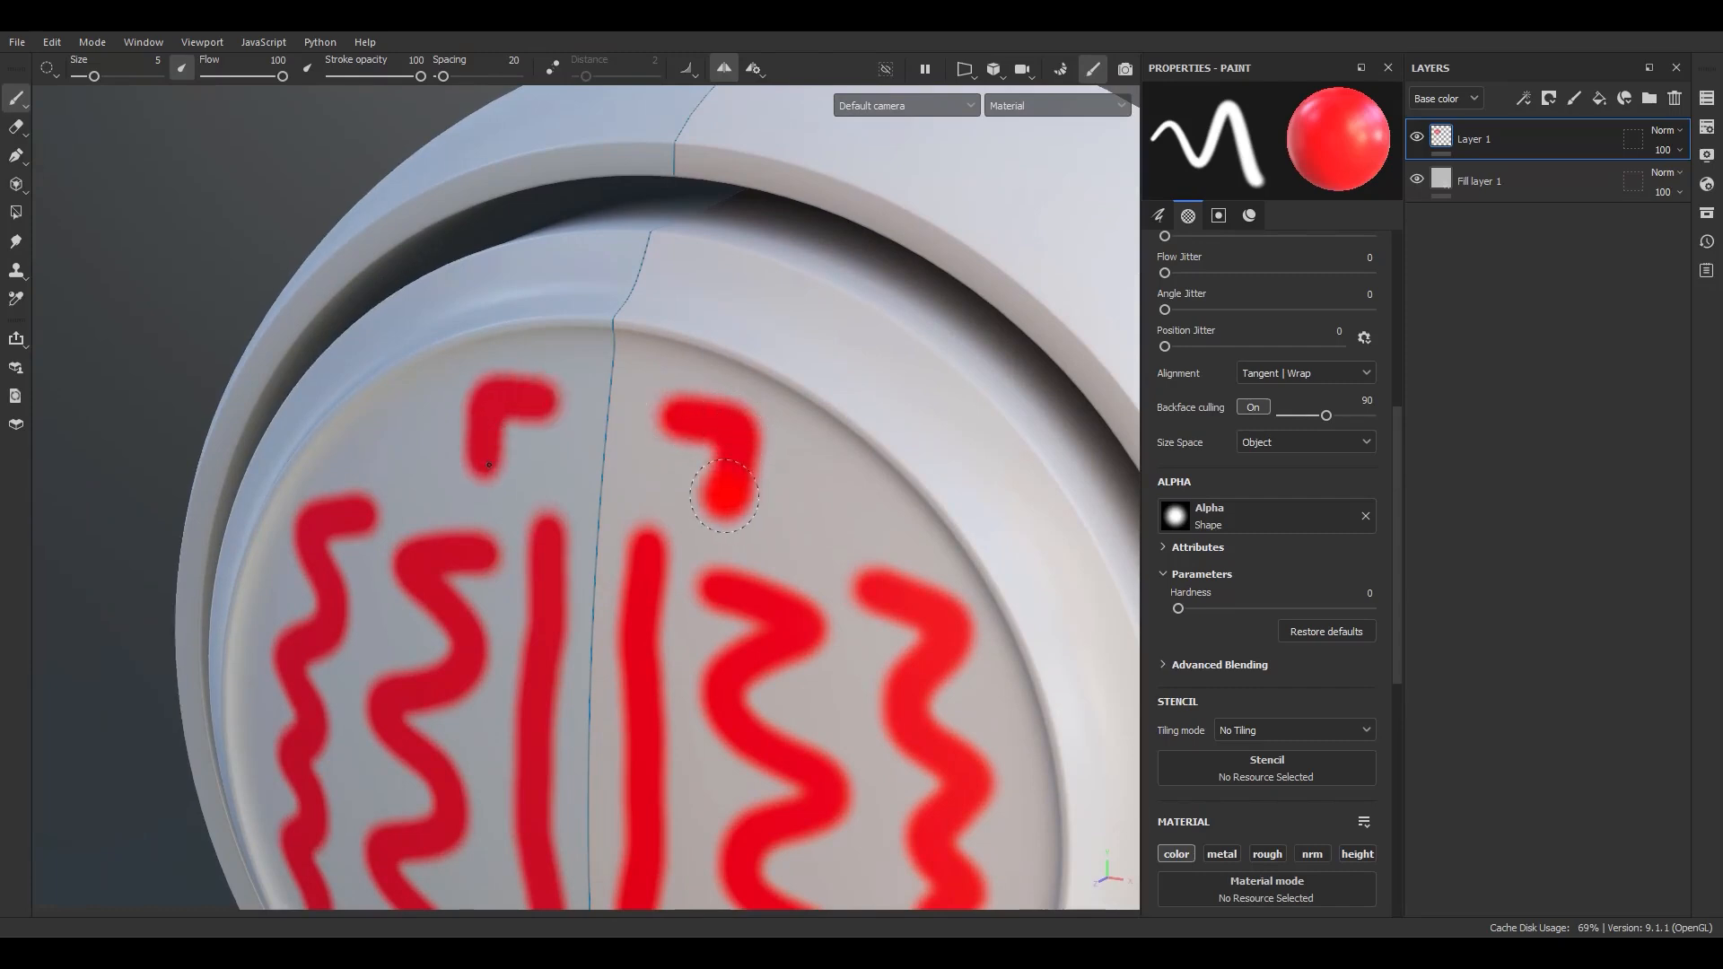
pyautogui.click(755, 69)
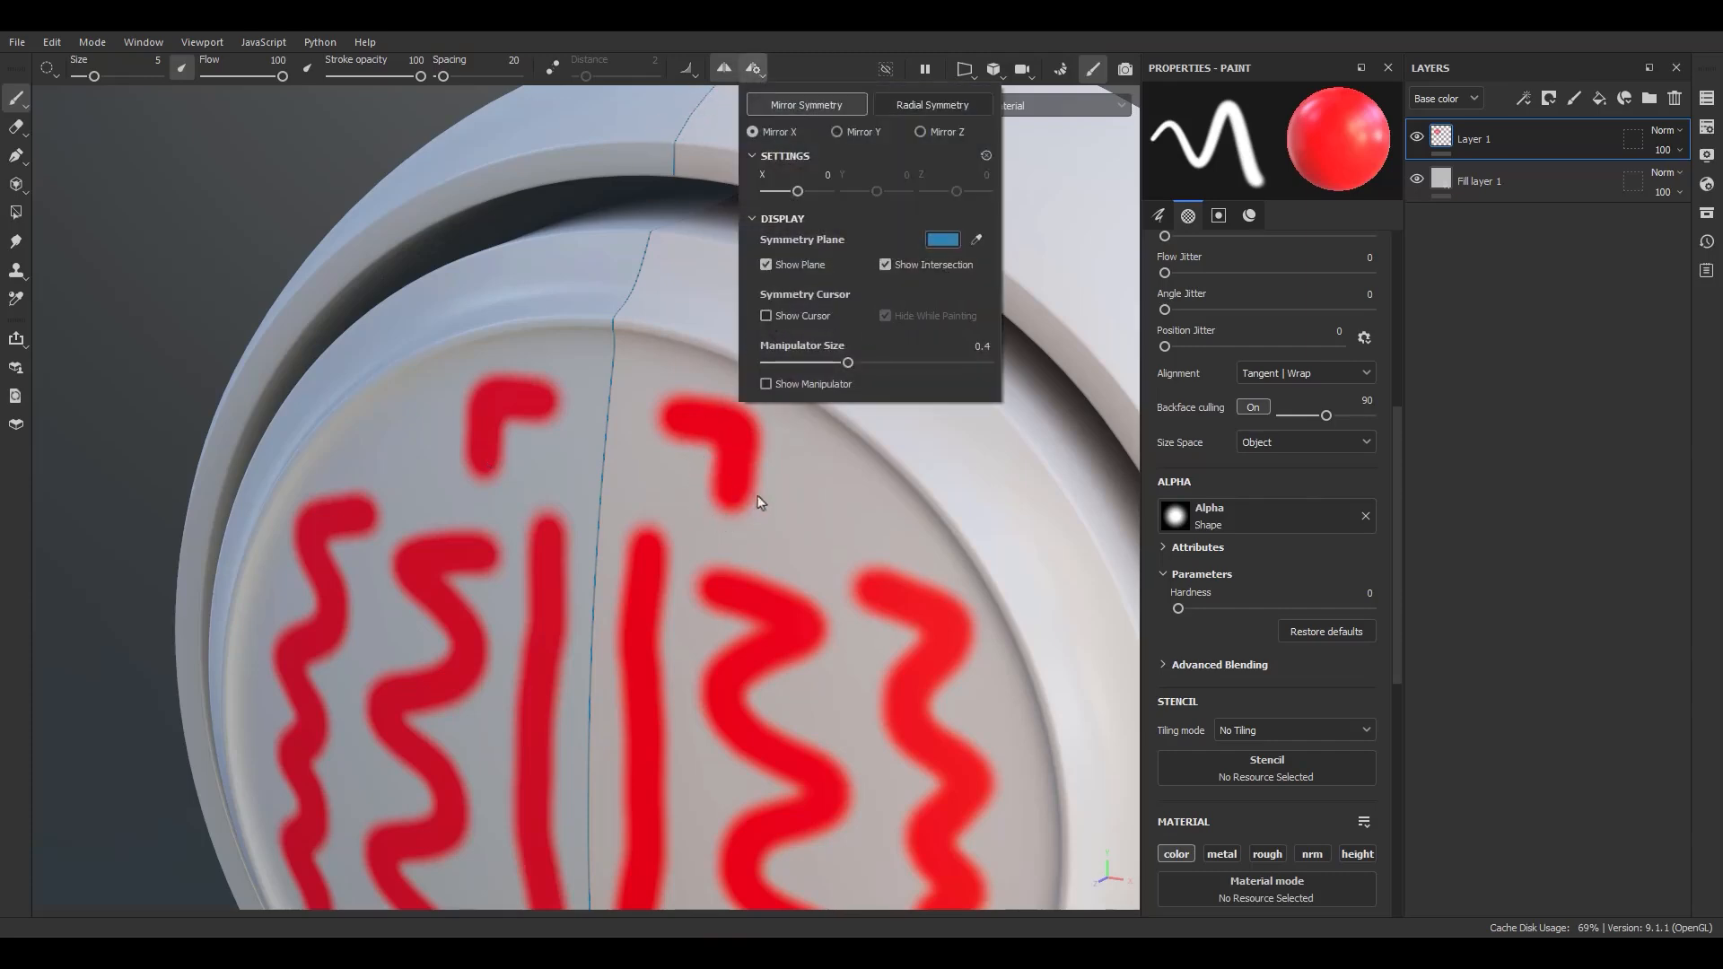
pyautogui.moveTo(759, 498)
pyautogui.mouseDown()
pyautogui.moveTo(792, 476)
pyautogui.moveTo(861, 507)
pyautogui.moveTo(762, 556)
pyautogui.moveTo(799, 503)
pyautogui.moveTo(747, 496)
pyautogui.mouseUp()
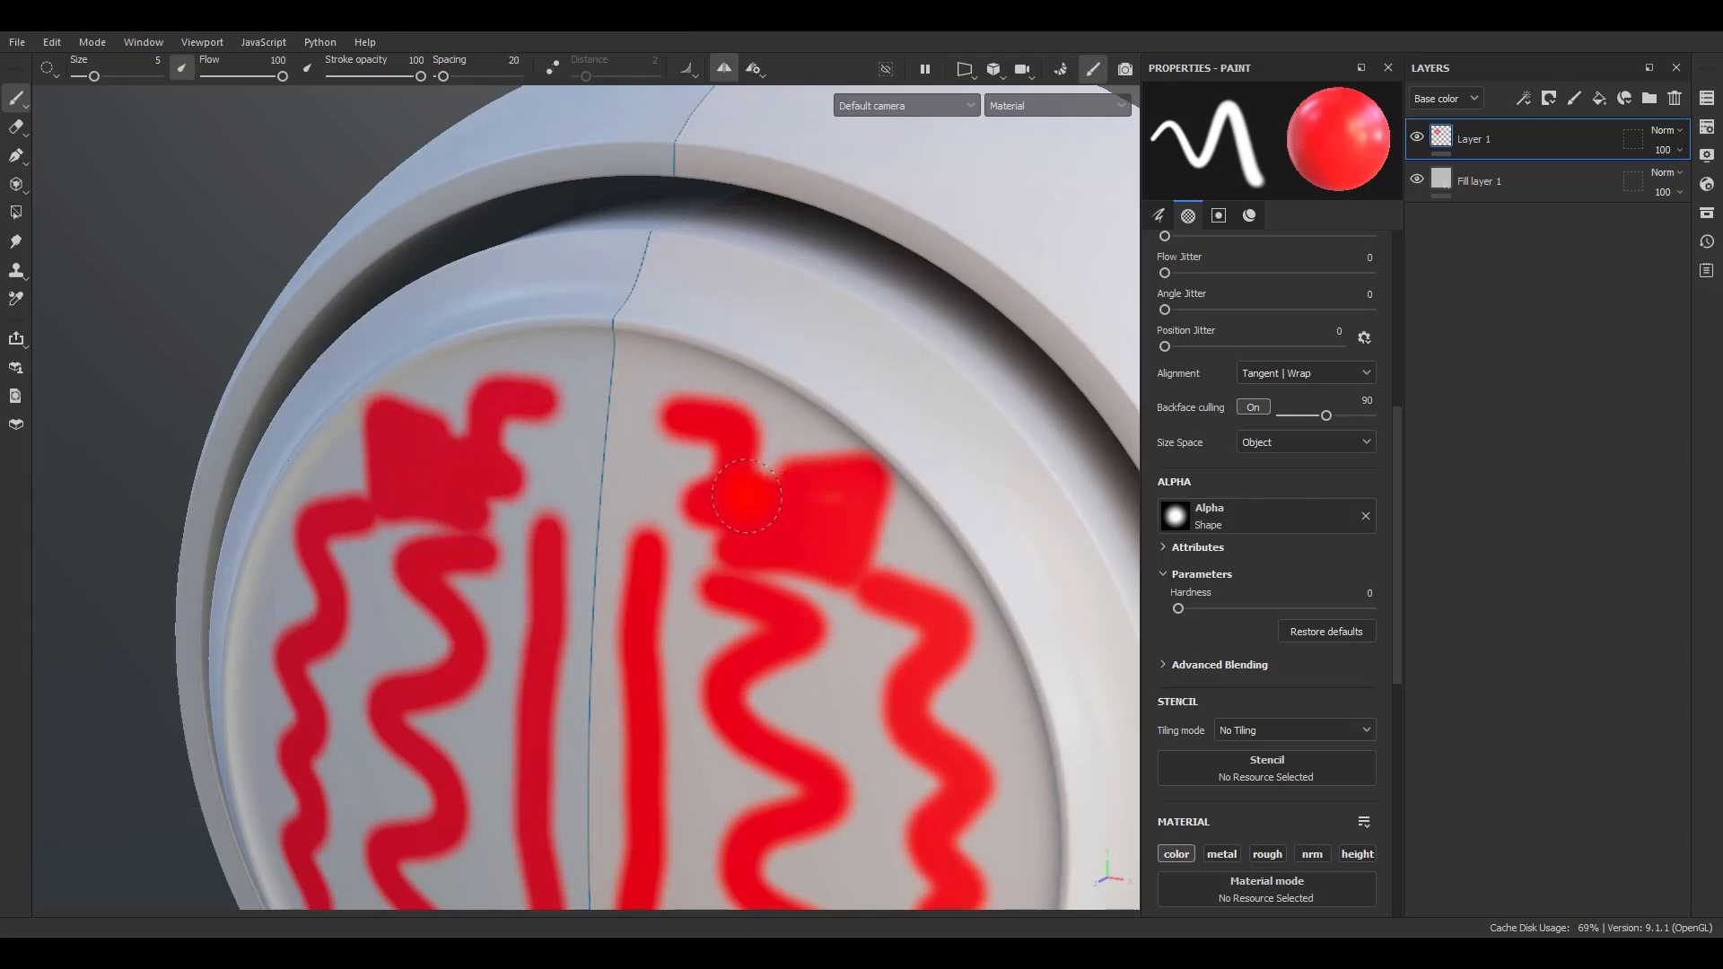
# Step: Show the symmetry cursor again with Hide While Painting off, and paint mirrored arcs along the face disc's upper edge
pyautogui.click(755, 69)
pyautogui.click(802, 318)
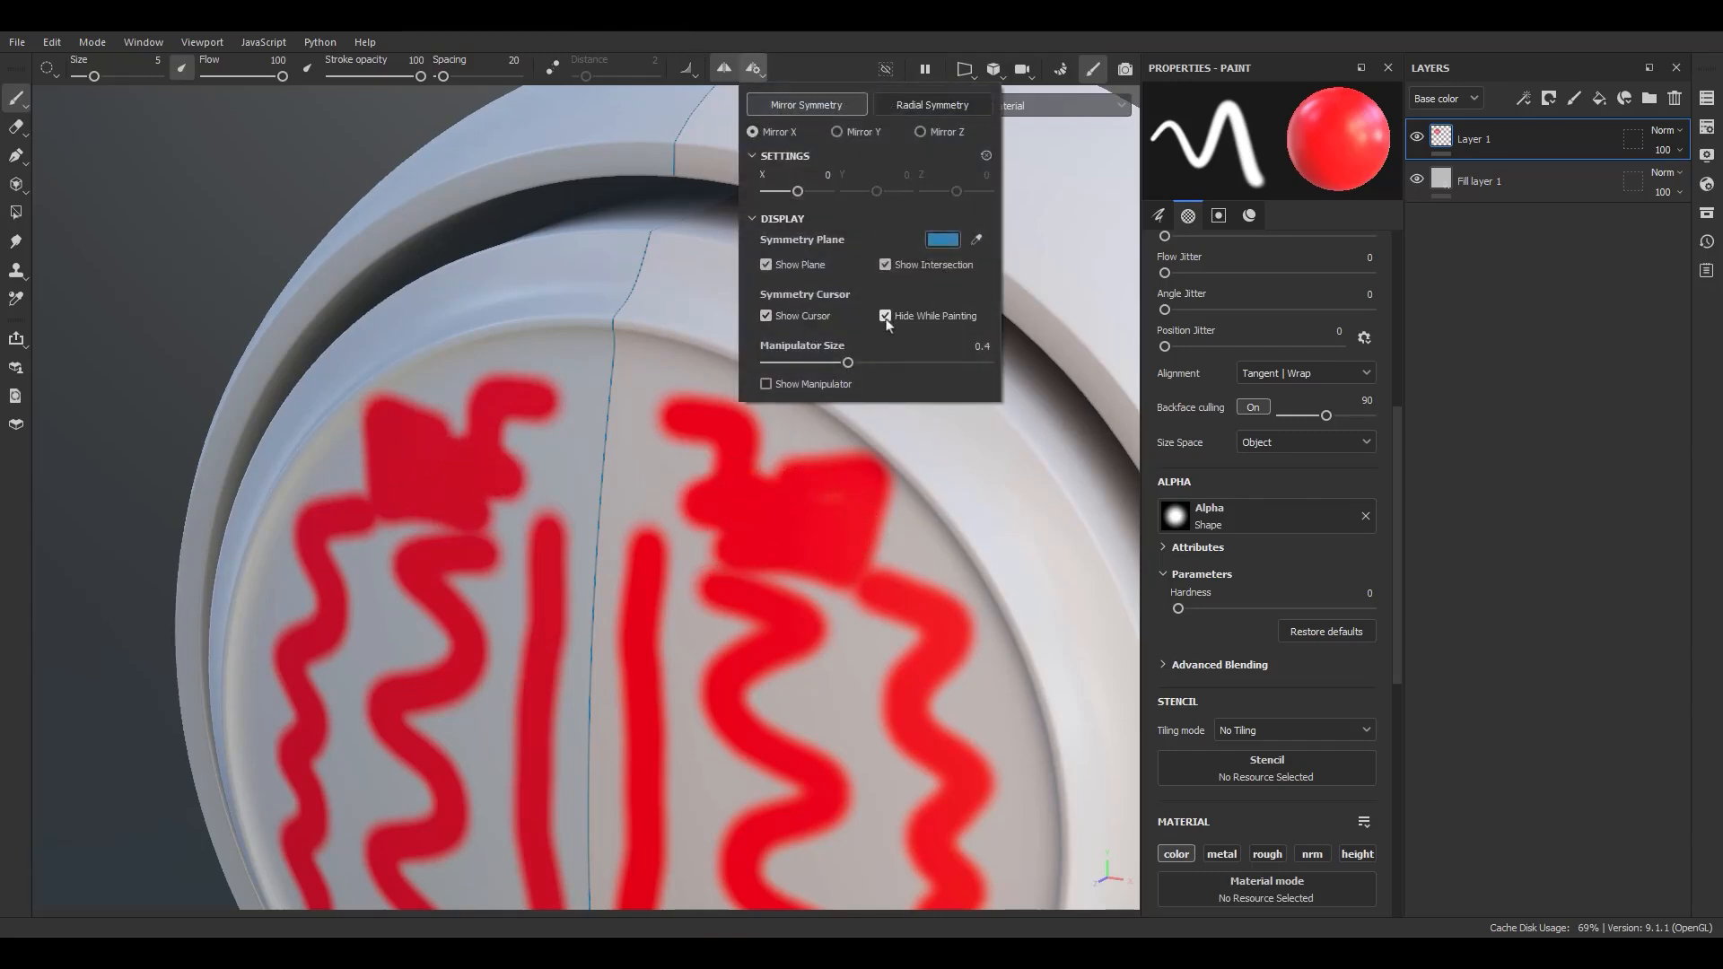
pyautogui.click(741, 513)
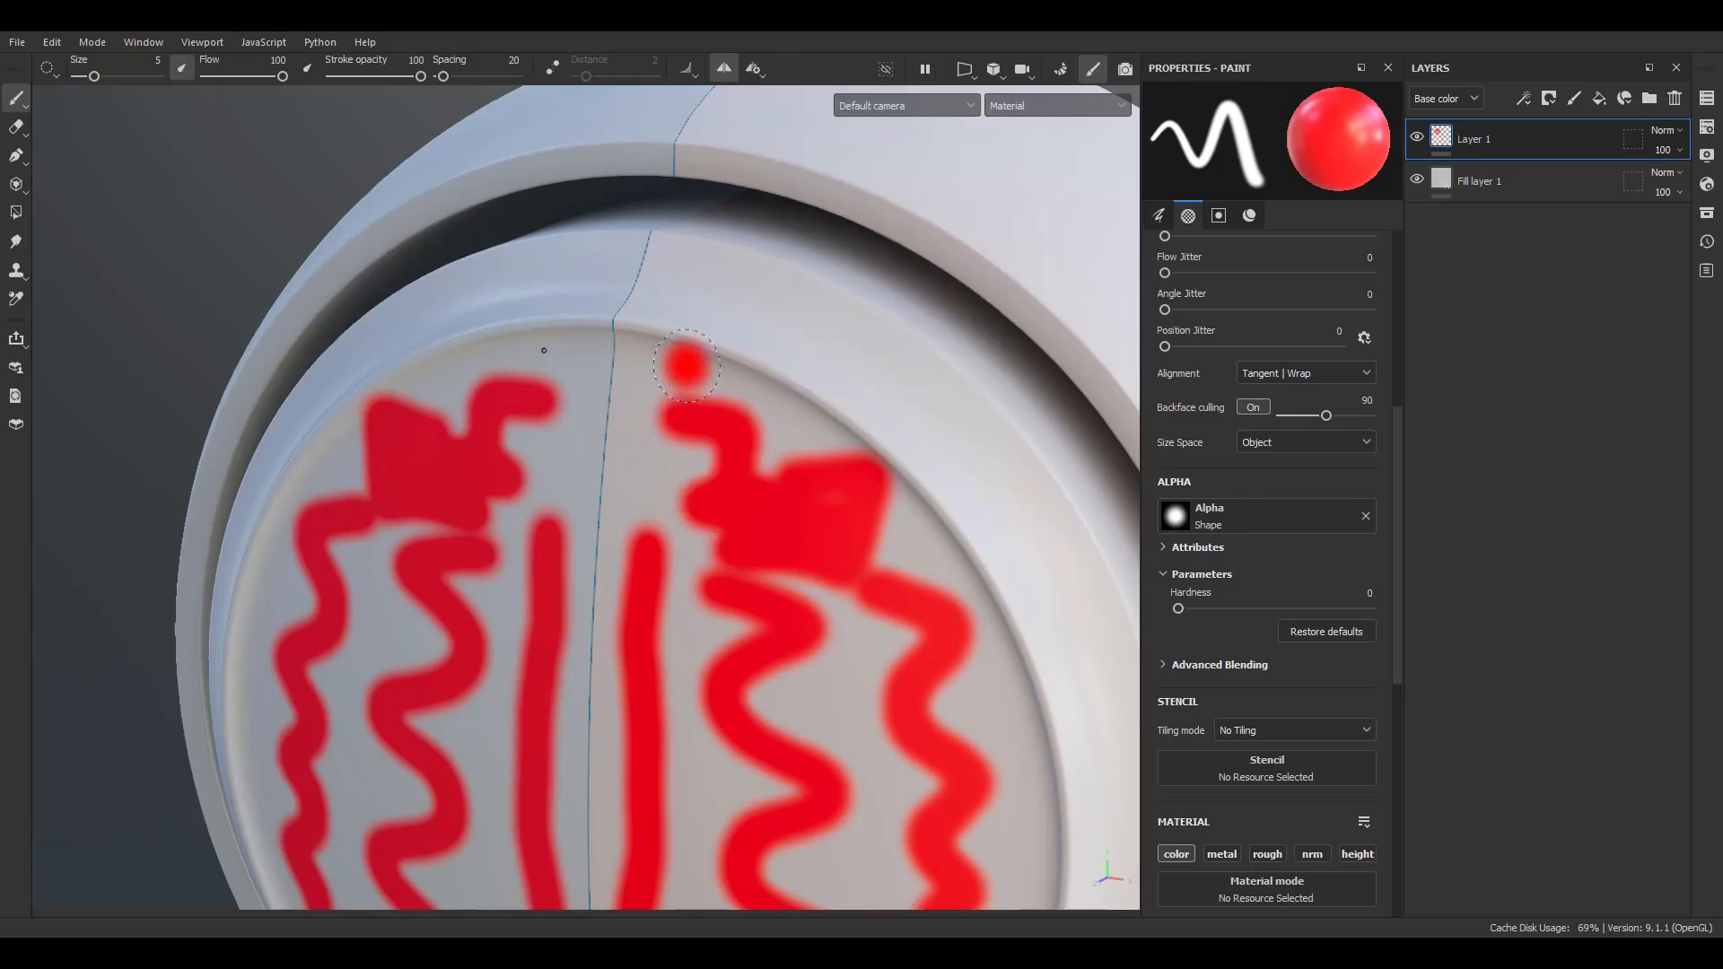
pyautogui.moveTo(704, 366)
pyautogui.mouseDown()
pyautogui.moveTo(761, 381)
pyautogui.moveTo(961, 547)
pyautogui.moveTo(924, 492)
pyautogui.mouseUp()
pyautogui.moveTo(826, 366)
pyautogui.mouseDown()
pyautogui.moveTo(700, 314)
pyautogui.moveTo(888, 386)
pyautogui.moveTo(934, 538)
pyautogui.moveTo(994, 604)
pyautogui.mouseUp()
# Step: Show the symmetry manipulator and shift the mirror plane slightly along X, to about 0.0015
pyautogui.scroll(-5, 951, 557)
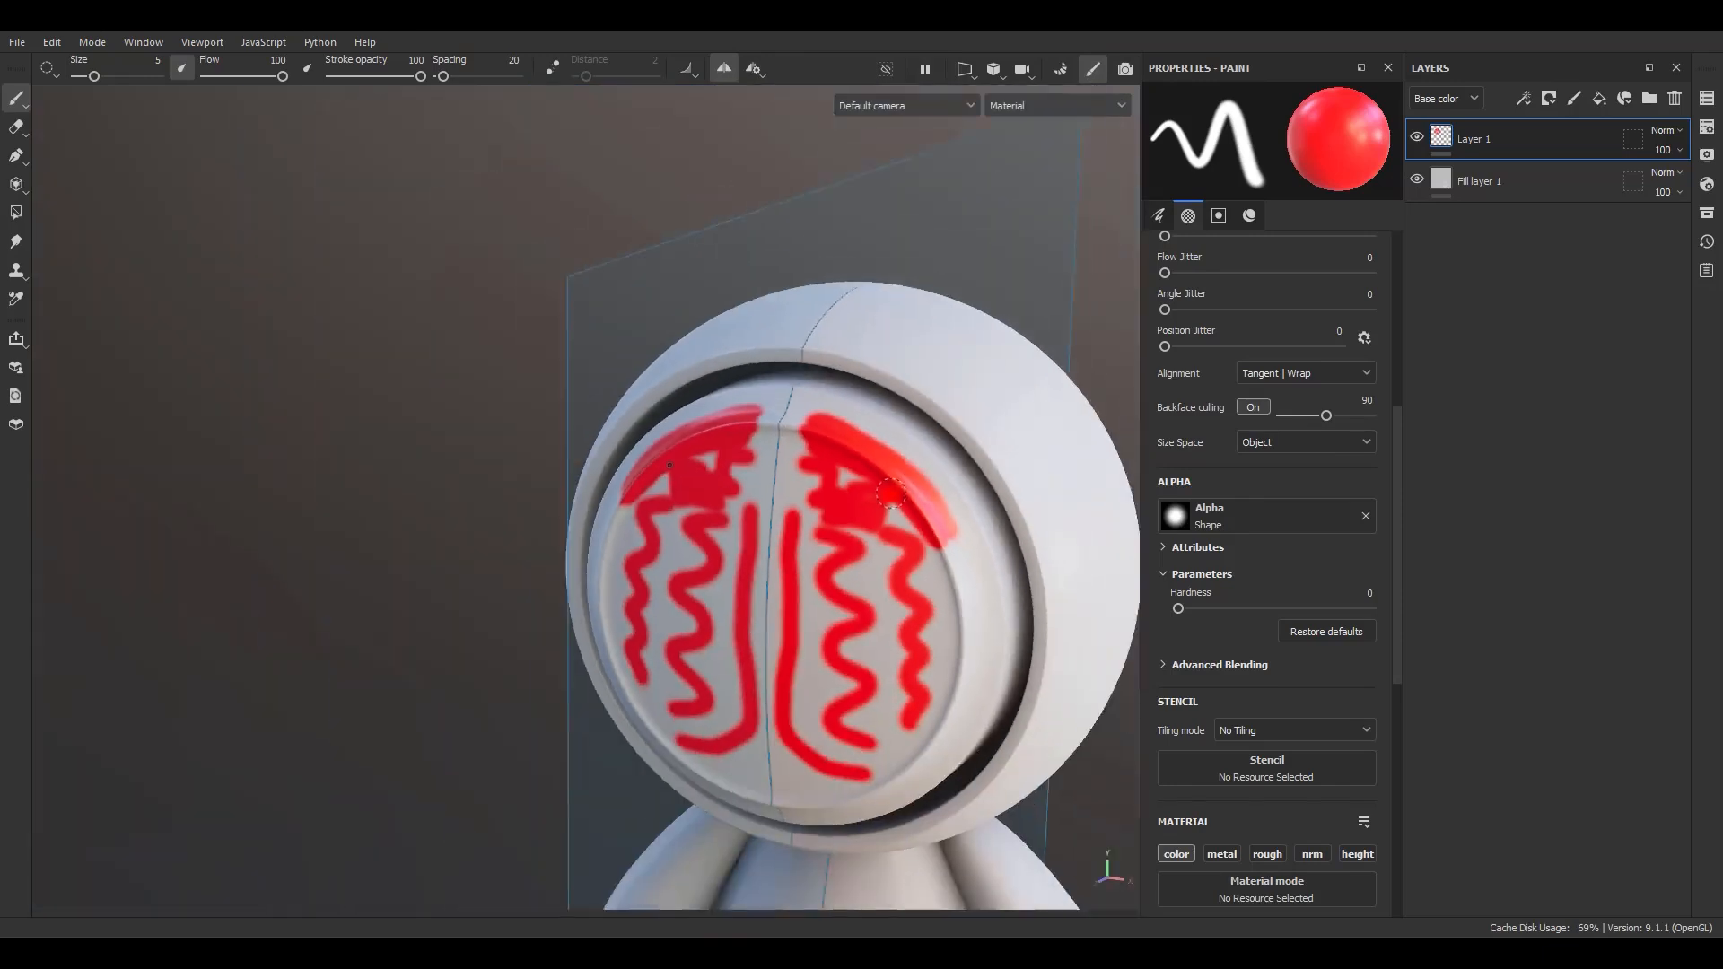
pyautogui.keyDown('alt'); pyautogui.moveTo(835, 517); pyautogui.dragTo(768, 391, button='middle'); pyautogui.keyUp('alt')
pyautogui.moveTo(754, 386)
pyautogui.keyDown('alt'); pyautogui.mouseDown()
pyautogui.moveTo(904, 377)
pyautogui.moveTo(732, 407)
pyautogui.mouseUp(); pyautogui.keyUp('alt')
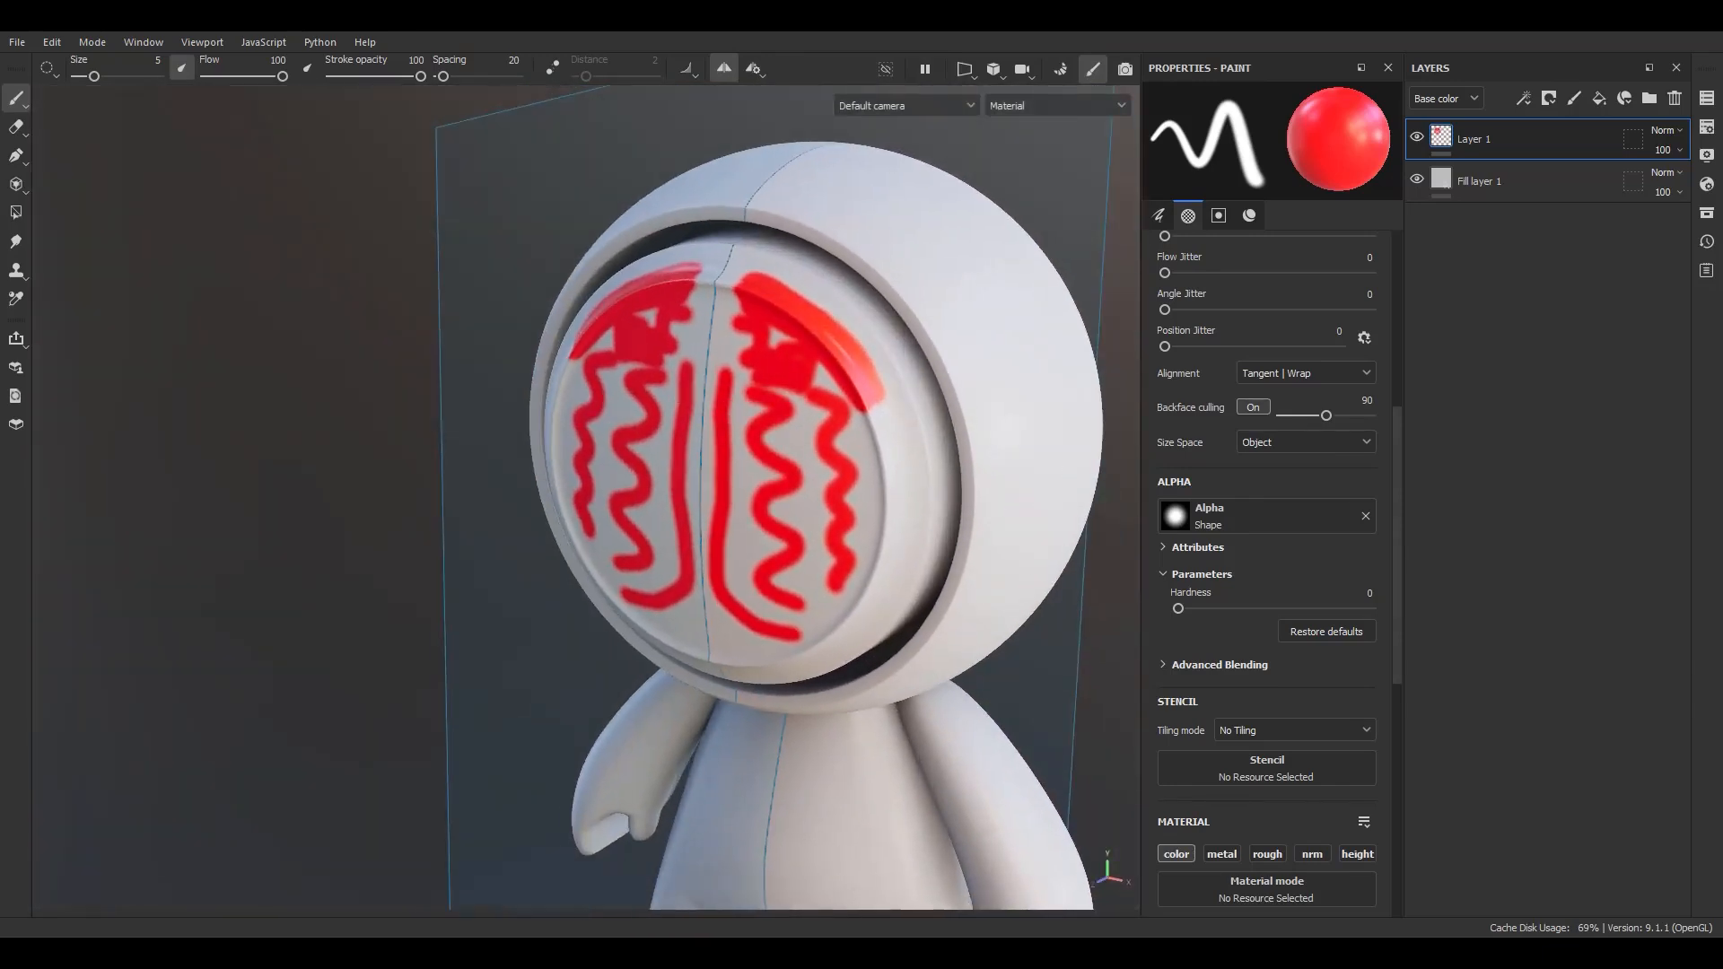
pyautogui.click(754, 69)
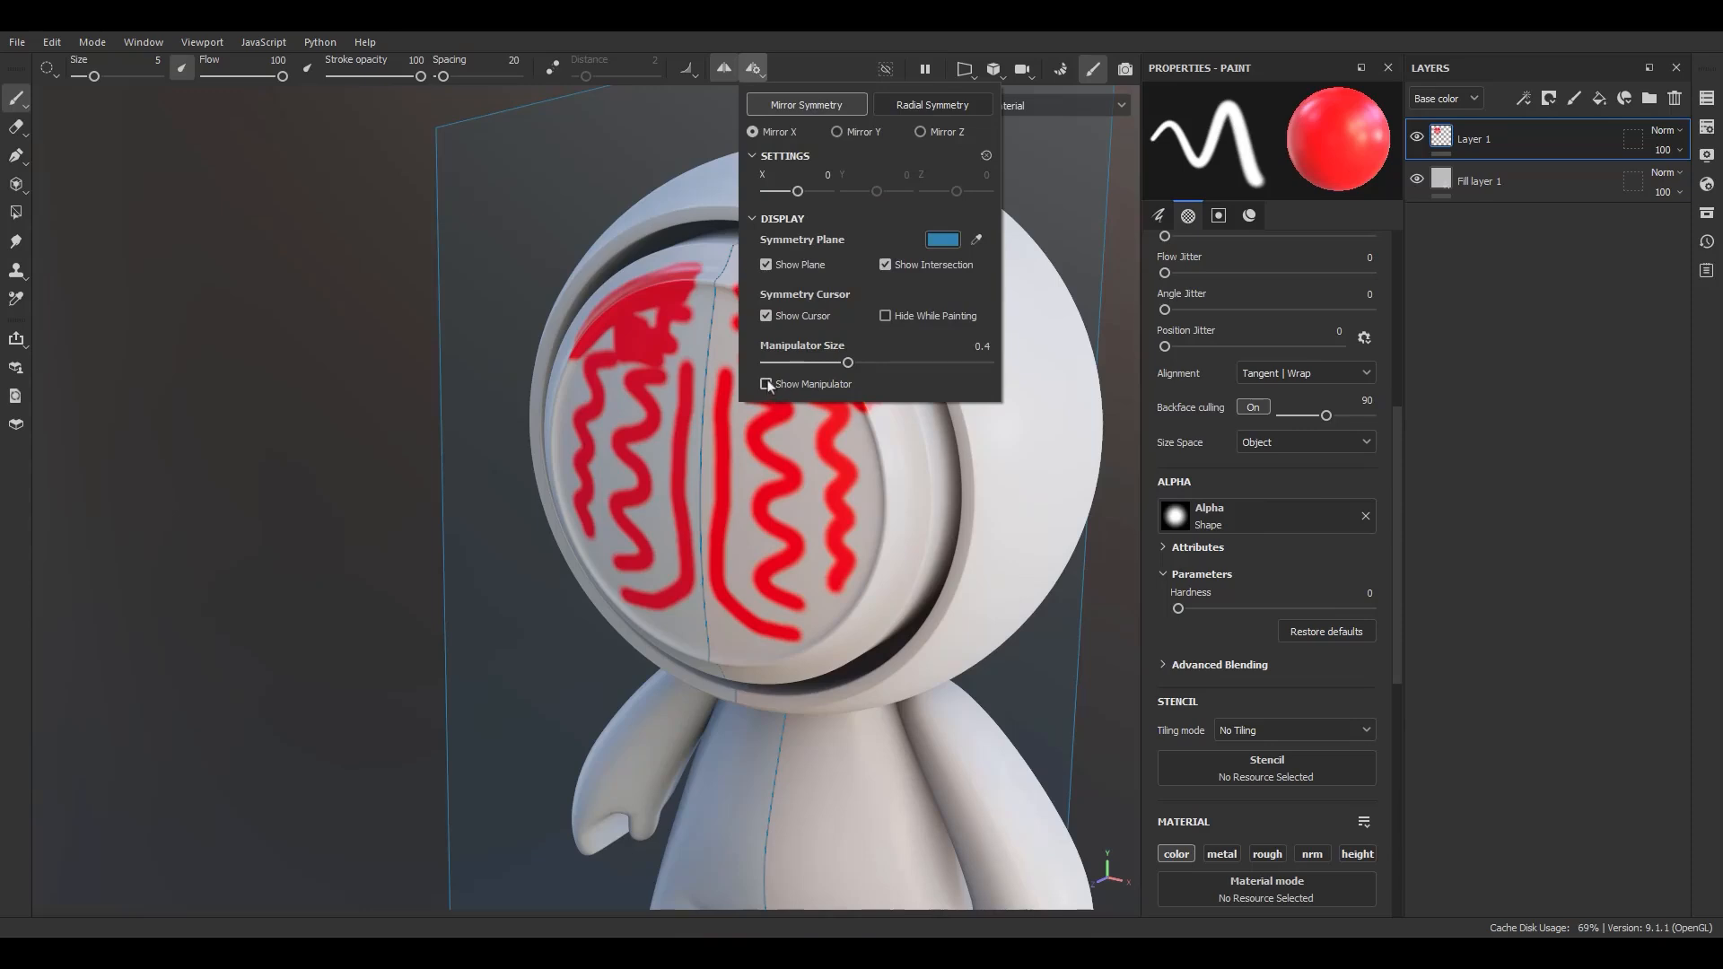
pyautogui.click(768, 385)
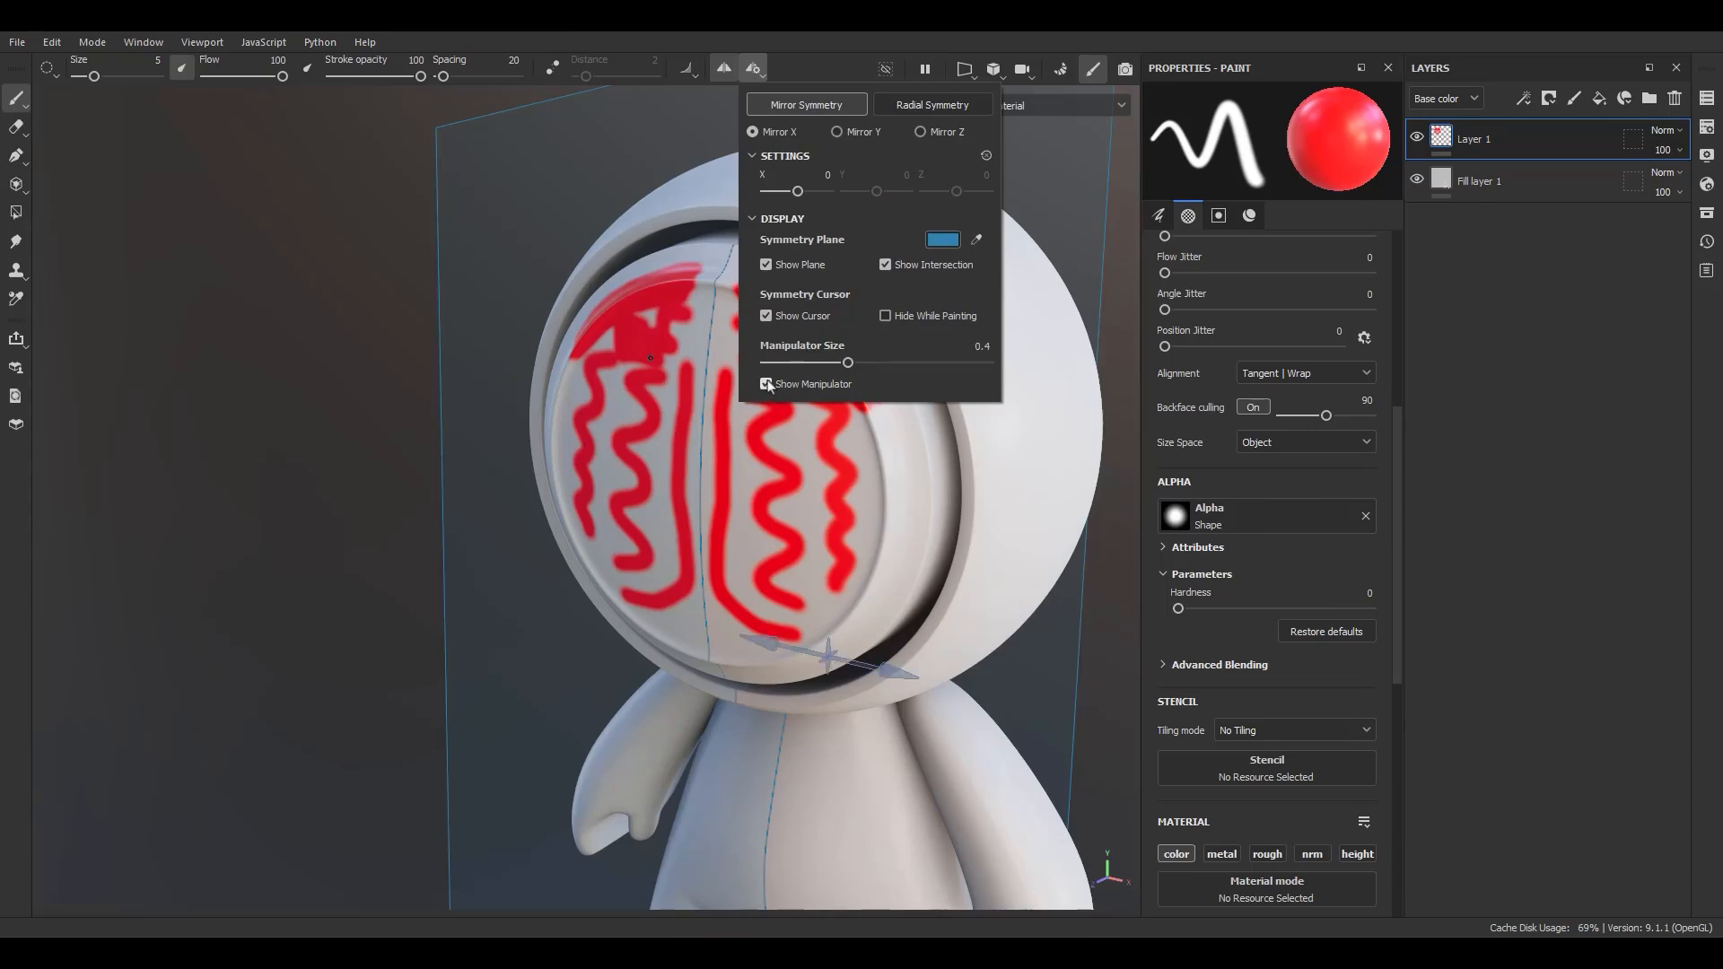
pyautogui.keyDown('alt'); pyautogui.moveTo(867, 581); pyautogui.dragTo(841, 543, button='middle'); pyautogui.keyUp('alt')
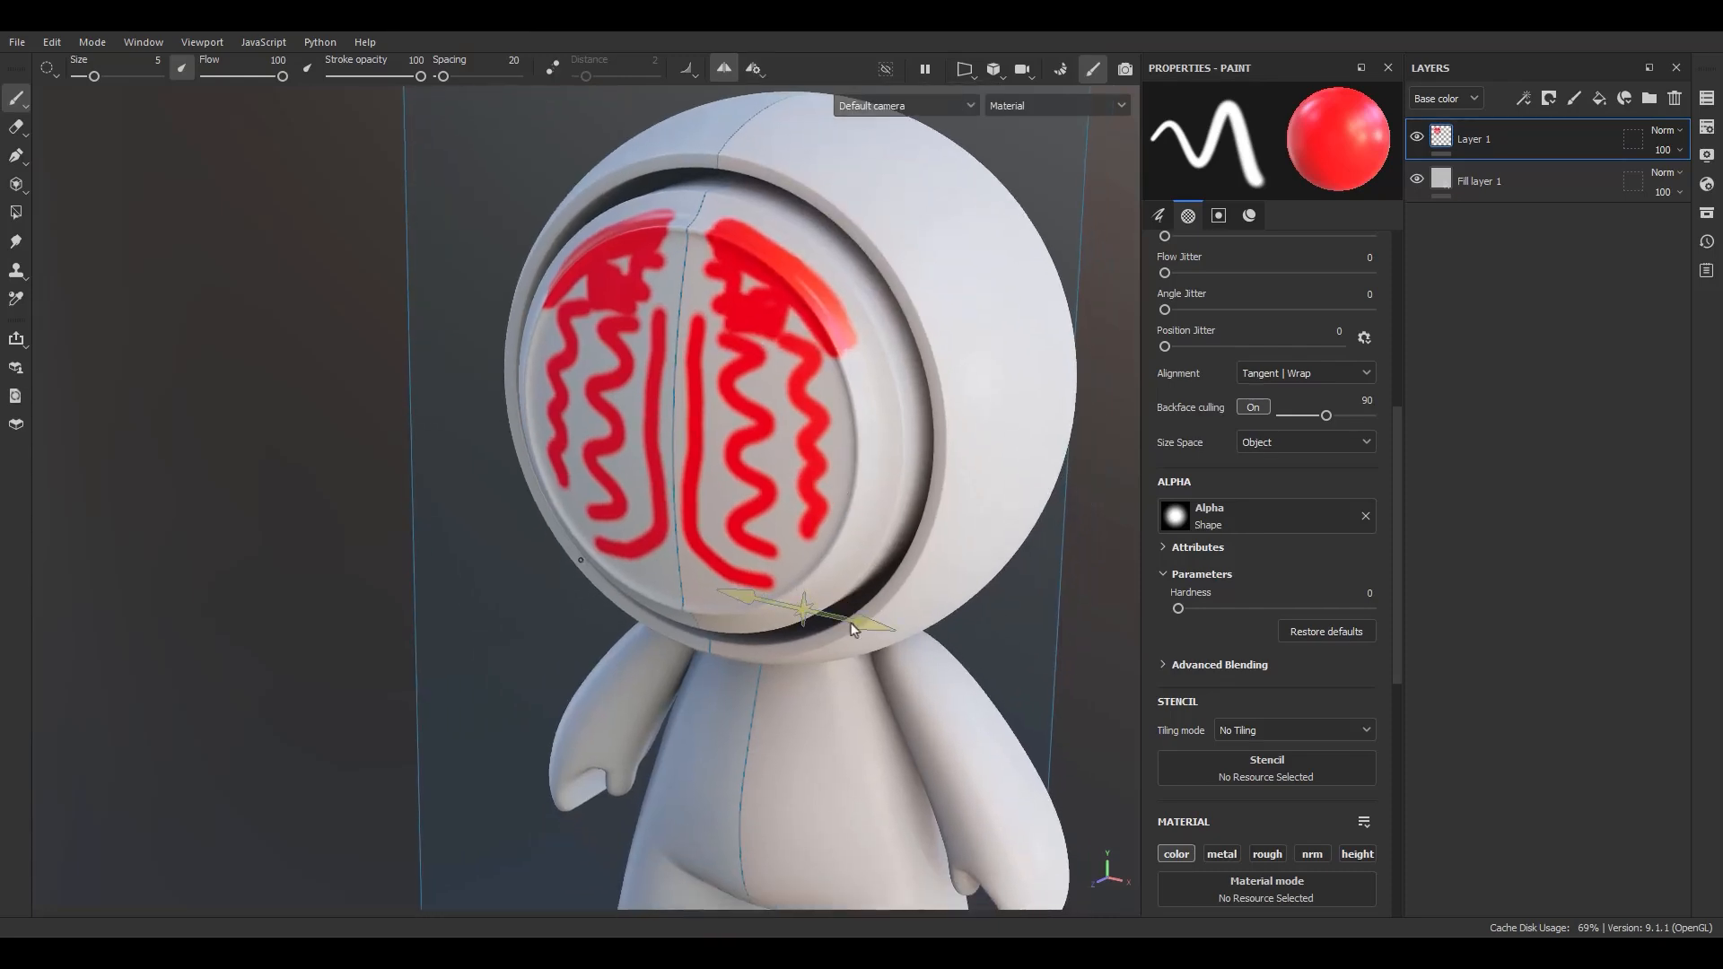
pyautogui.moveTo(865, 628)
pyautogui.mouseDown()
pyautogui.moveTo(947, 640)
pyautogui.moveTo(745, 664)
pyautogui.moveTo(933, 661)
pyautogui.moveTo(781, 628)
pyautogui.moveTo(956, 651)
pyautogui.moveTo(823, 661)
pyautogui.moveTo(858, 657)
pyautogui.mouseUp()
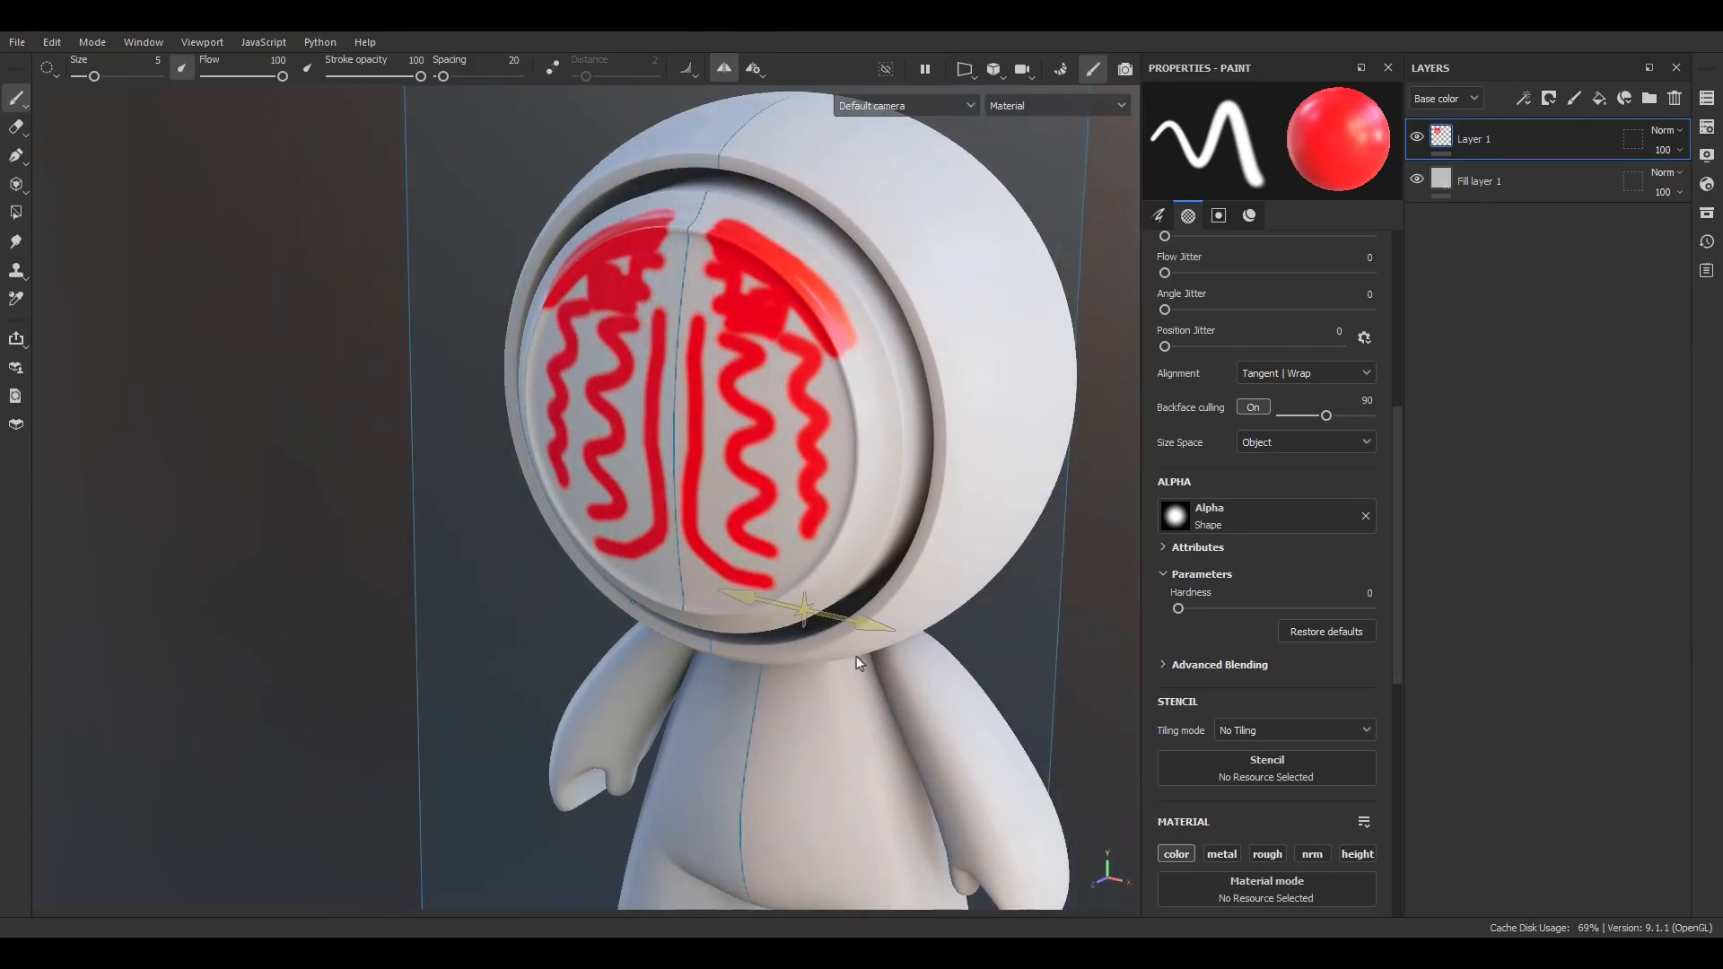
# Step: Adjust the symmetry manipulator's size and hide the manipulator
pyautogui.click(753, 70)
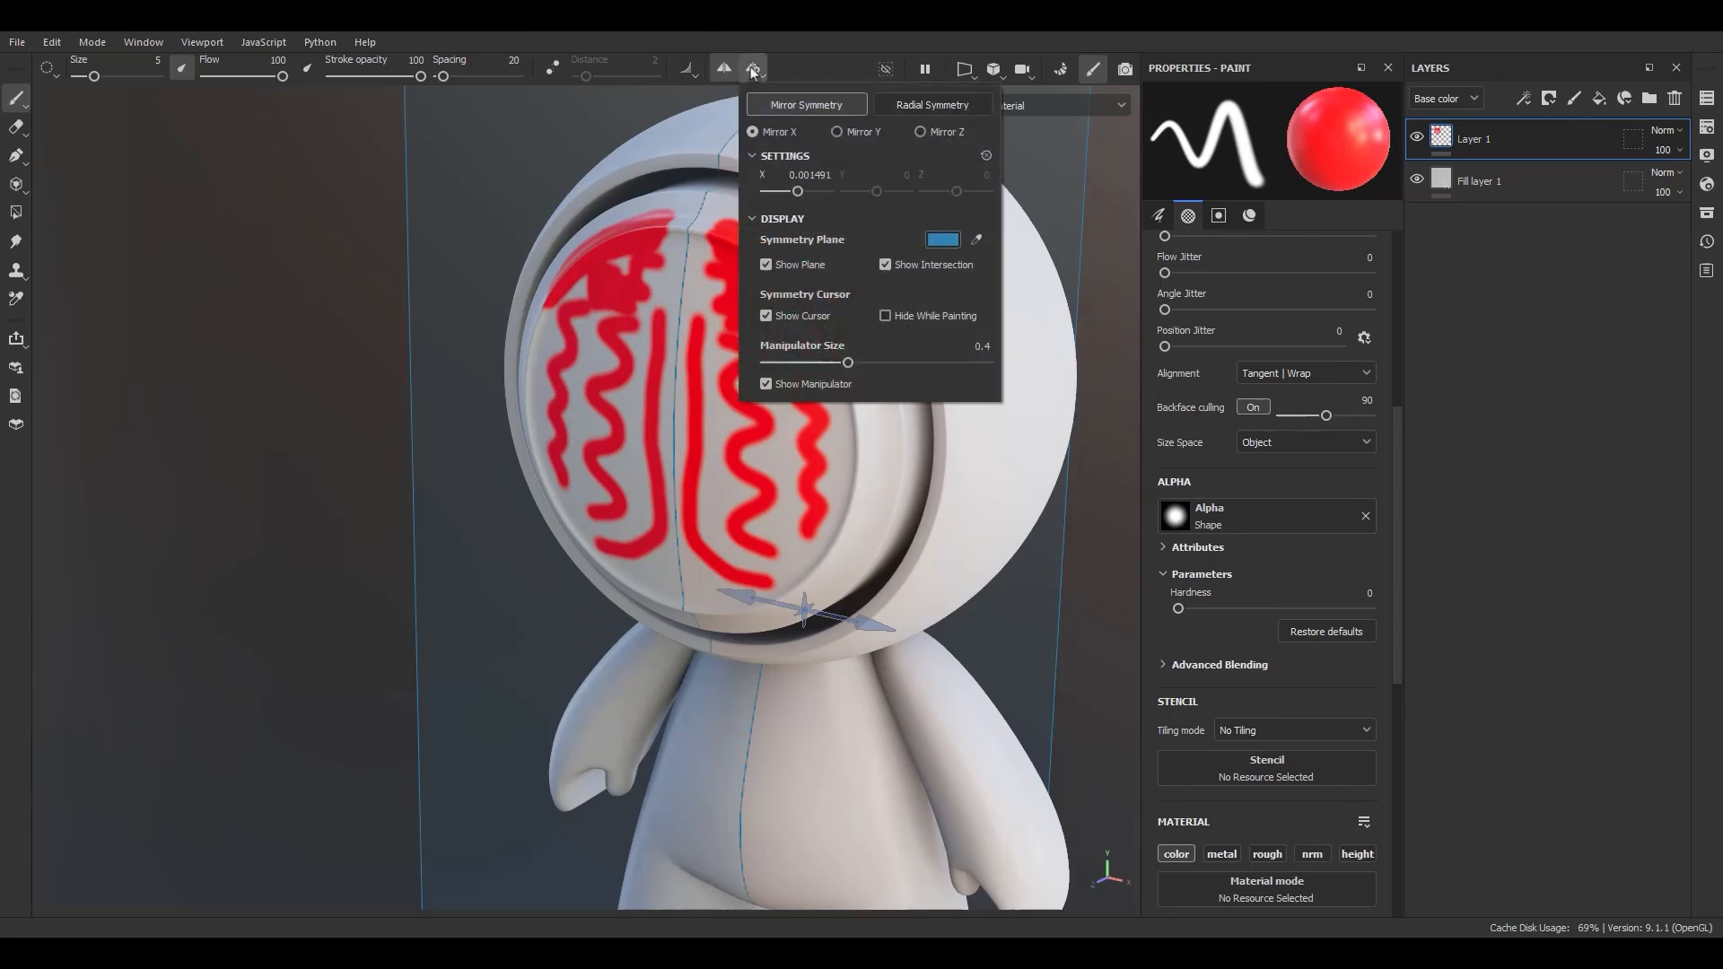
pyautogui.moveTo(854, 363)
pyautogui.mouseDown()
pyautogui.moveTo(969, 364)
pyautogui.moveTo(779, 369)
pyautogui.moveTo(977, 389)
pyautogui.moveTo(780, 385)
pyautogui.moveTo(979, 406)
pyautogui.moveTo(832, 368)
pyautogui.mouseUp()
pyautogui.click(767, 384)
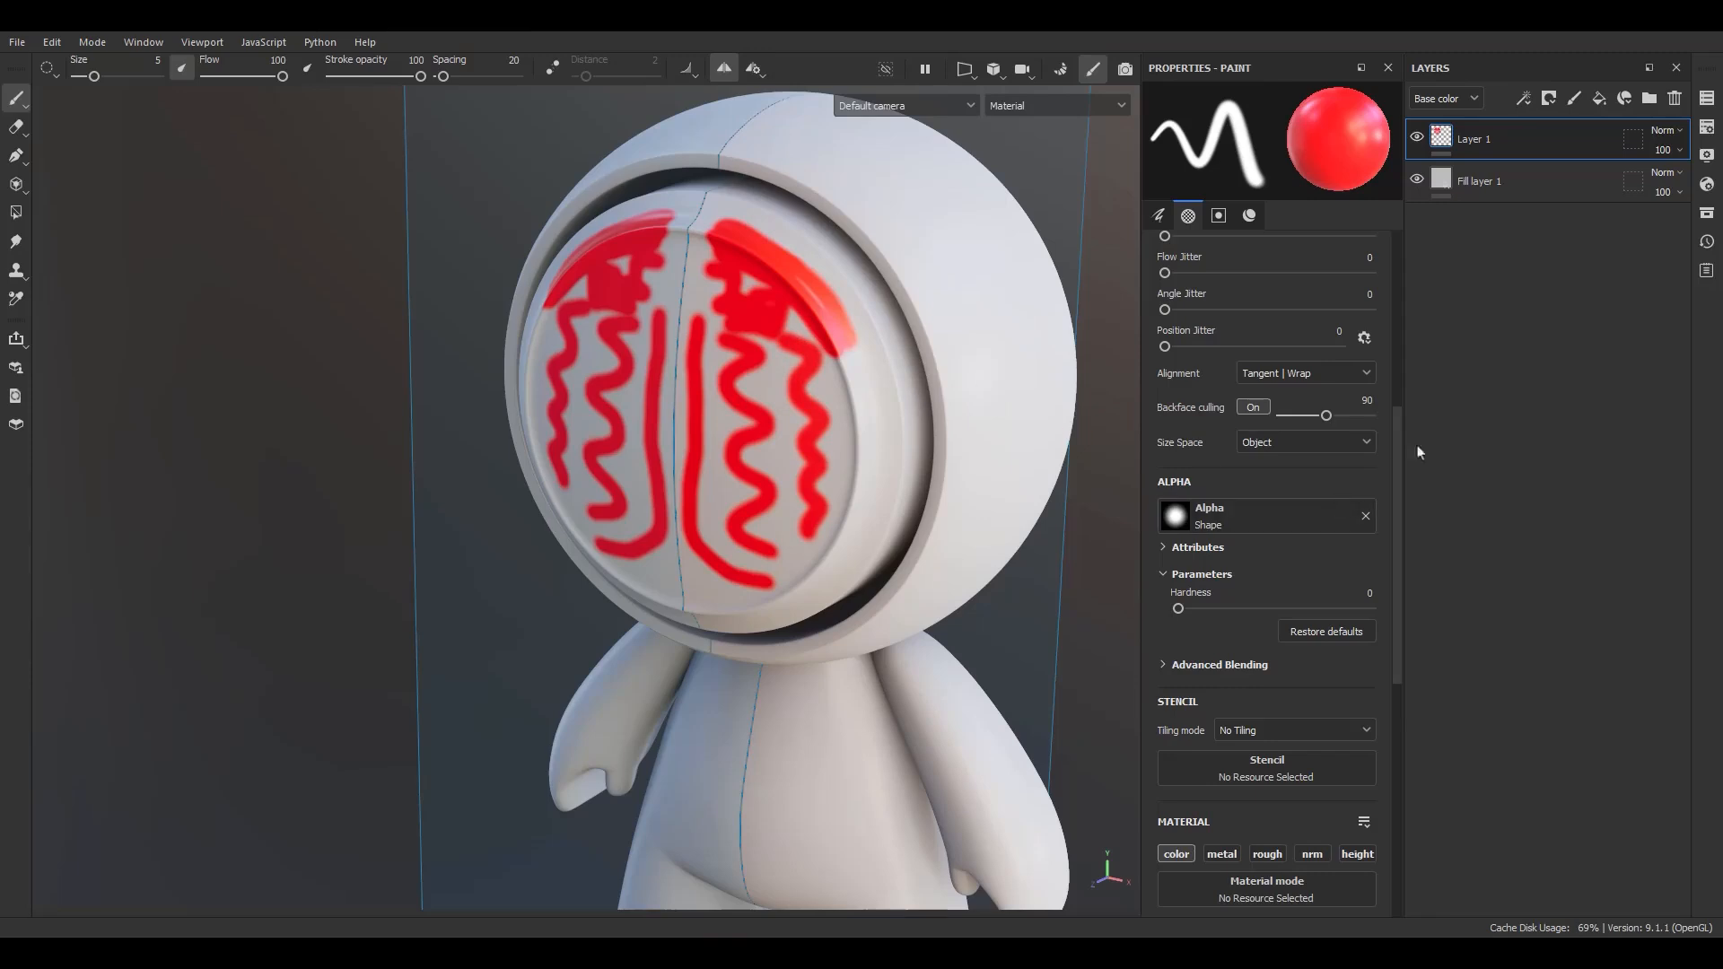
# Step: Erase all the red strokes from the face disc with an enlarged eraser and return to the paint brush
pyautogui.press('2')
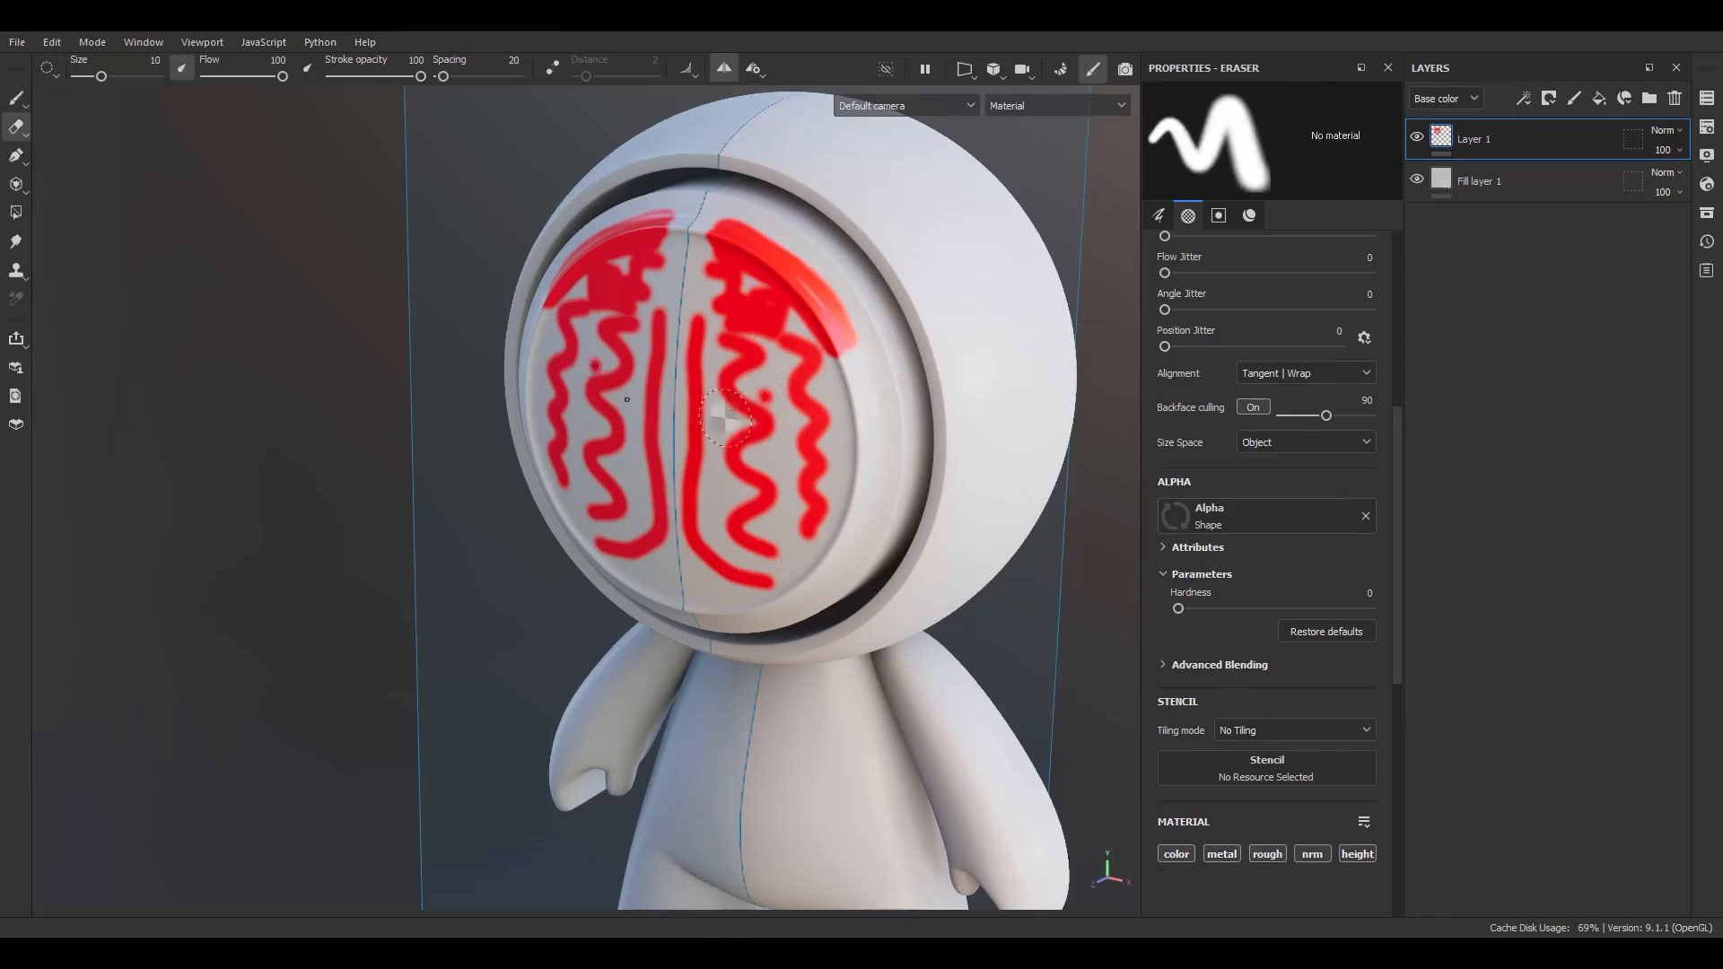
pyautogui.keyDown('ctrl'); pyautogui.moveTo(715, 418); pyautogui.dragTo(763, 418, button='right'); pyautogui.keyUp('ctrl')
pyautogui.moveTo(752, 489)
pyautogui.mouseDown()
pyautogui.moveTo(778, 263)
pyautogui.moveTo(763, 458)
pyautogui.moveTo(718, 258)
pyautogui.moveTo(531, 612)
pyautogui.mouseUp()
pyautogui.press('1')
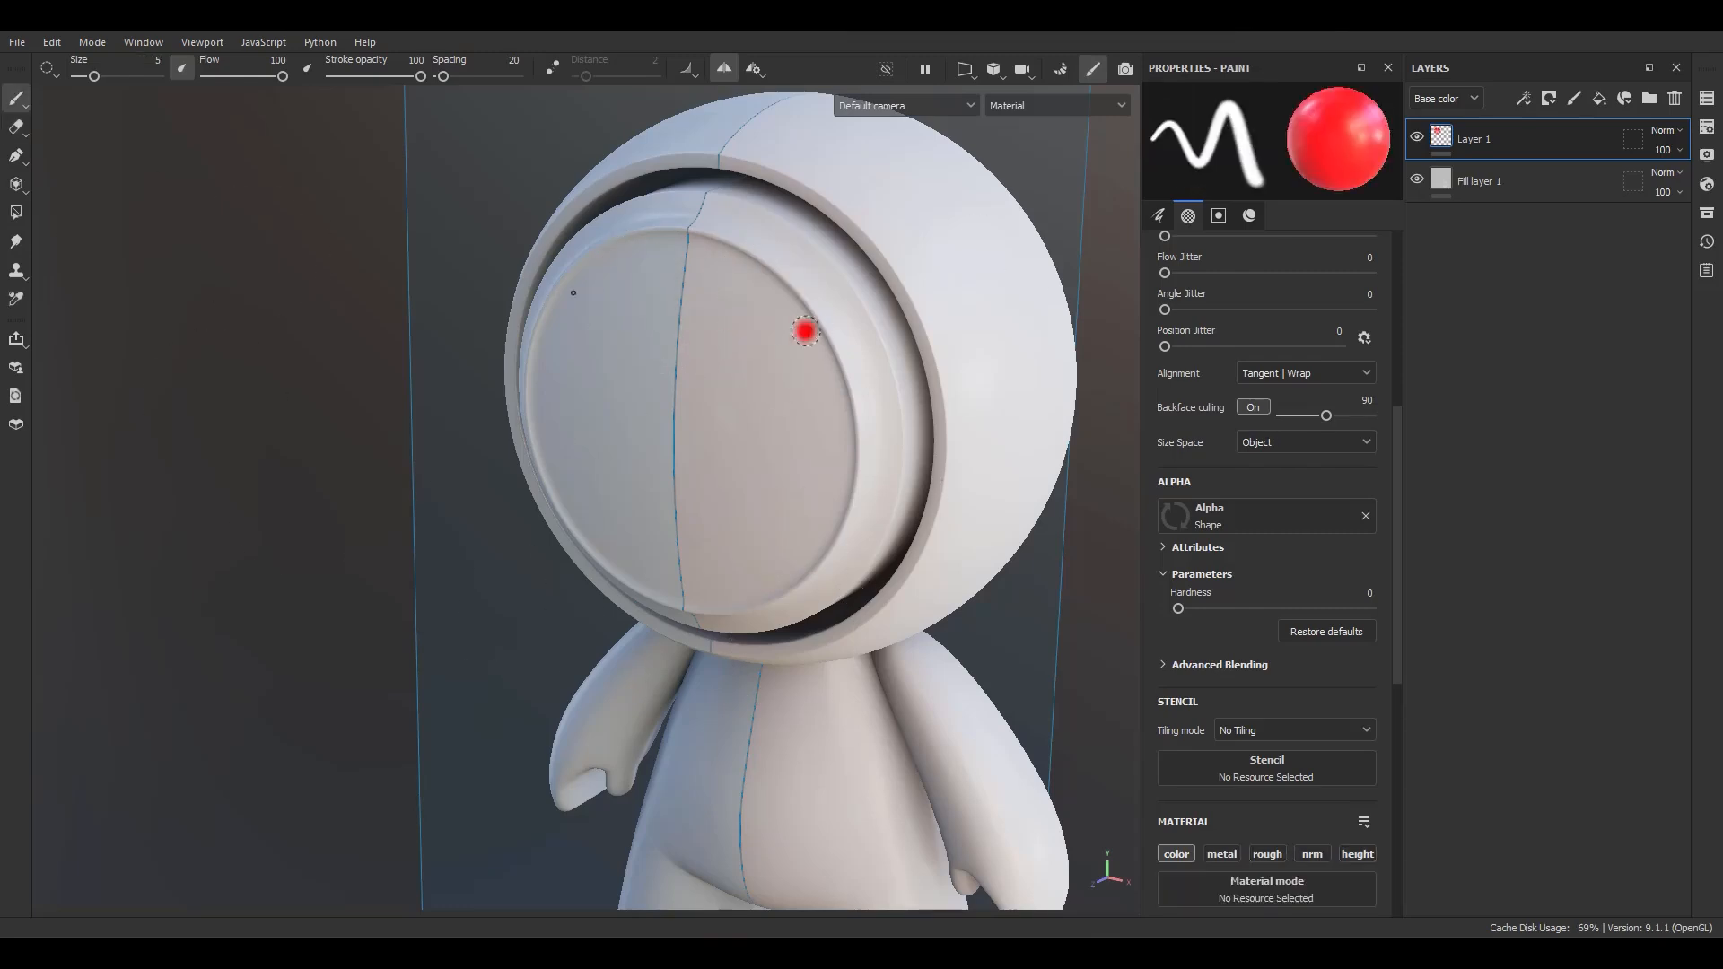
# Step: Reduce the brush size to about 1.83 with the face disc framed up close
pyautogui.keyDown('ctrl'); pyautogui.moveTo(750, 369); pyautogui.dragTo(733, 369, button='right'); pyautogui.keyUp('ctrl')
pyautogui.keyDown('alt'); pyautogui.moveTo(755, 366); pyautogui.dragTo(796, 344, button='middle'); pyautogui.keyUp('alt')
pyautogui.keyDown('alt'); pyautogui.moveTo(799, 346); pyautogui.dragTo(869, 435, button='right'); pyautogui.keyUp('alt')
pyautogui.keyDown('alt'); pyautogui.moveTo(813, 386); pyautogui.dragTo(885, 365); pyautogui.keyUp('alt')
pyautogui.keyDown('alt'); pyautogui.moveTo(790, 303); pyautogui.dragTo(792, 330, button='right'); pyautogui.keyUp('alt')
pyautogui.keyDown('alt'); pyautogui.moveTo(791, 330); pyautogui.dragTo(765, 371, button='middle'); pyautogui.keyUp('alt')
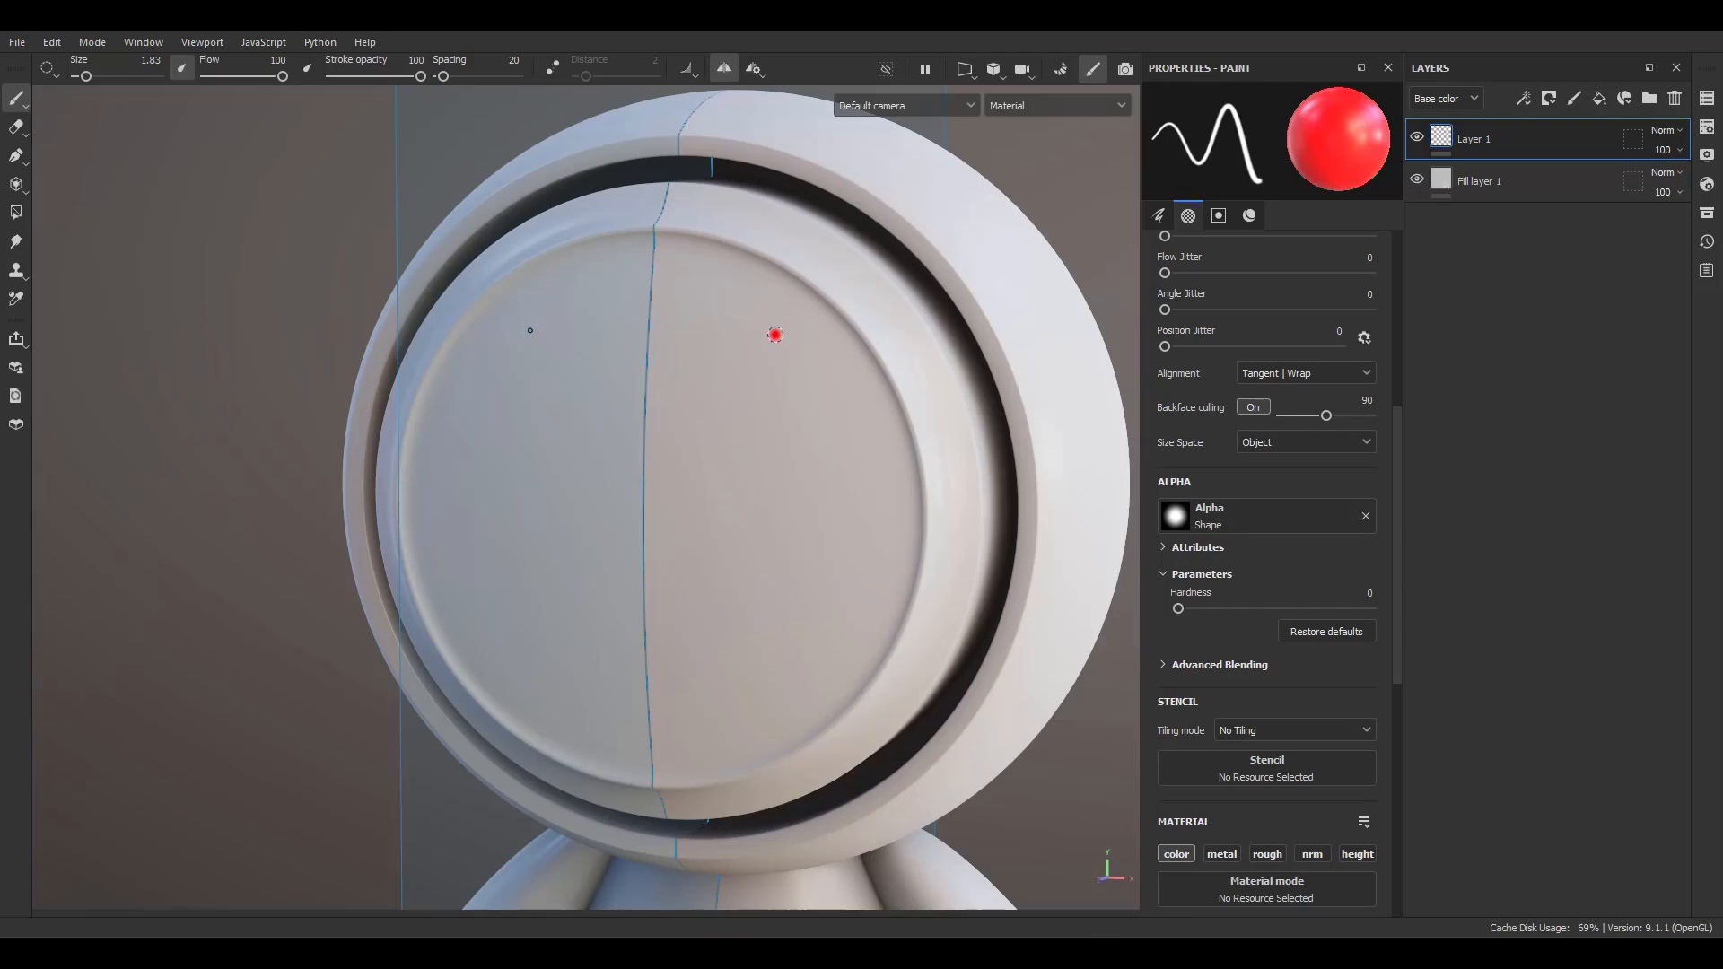
# Step: Add a paint effect to Fill layer 1 and paint a mirrored wavy red stroke on the face disc
pyautogui.click(1541, 191)
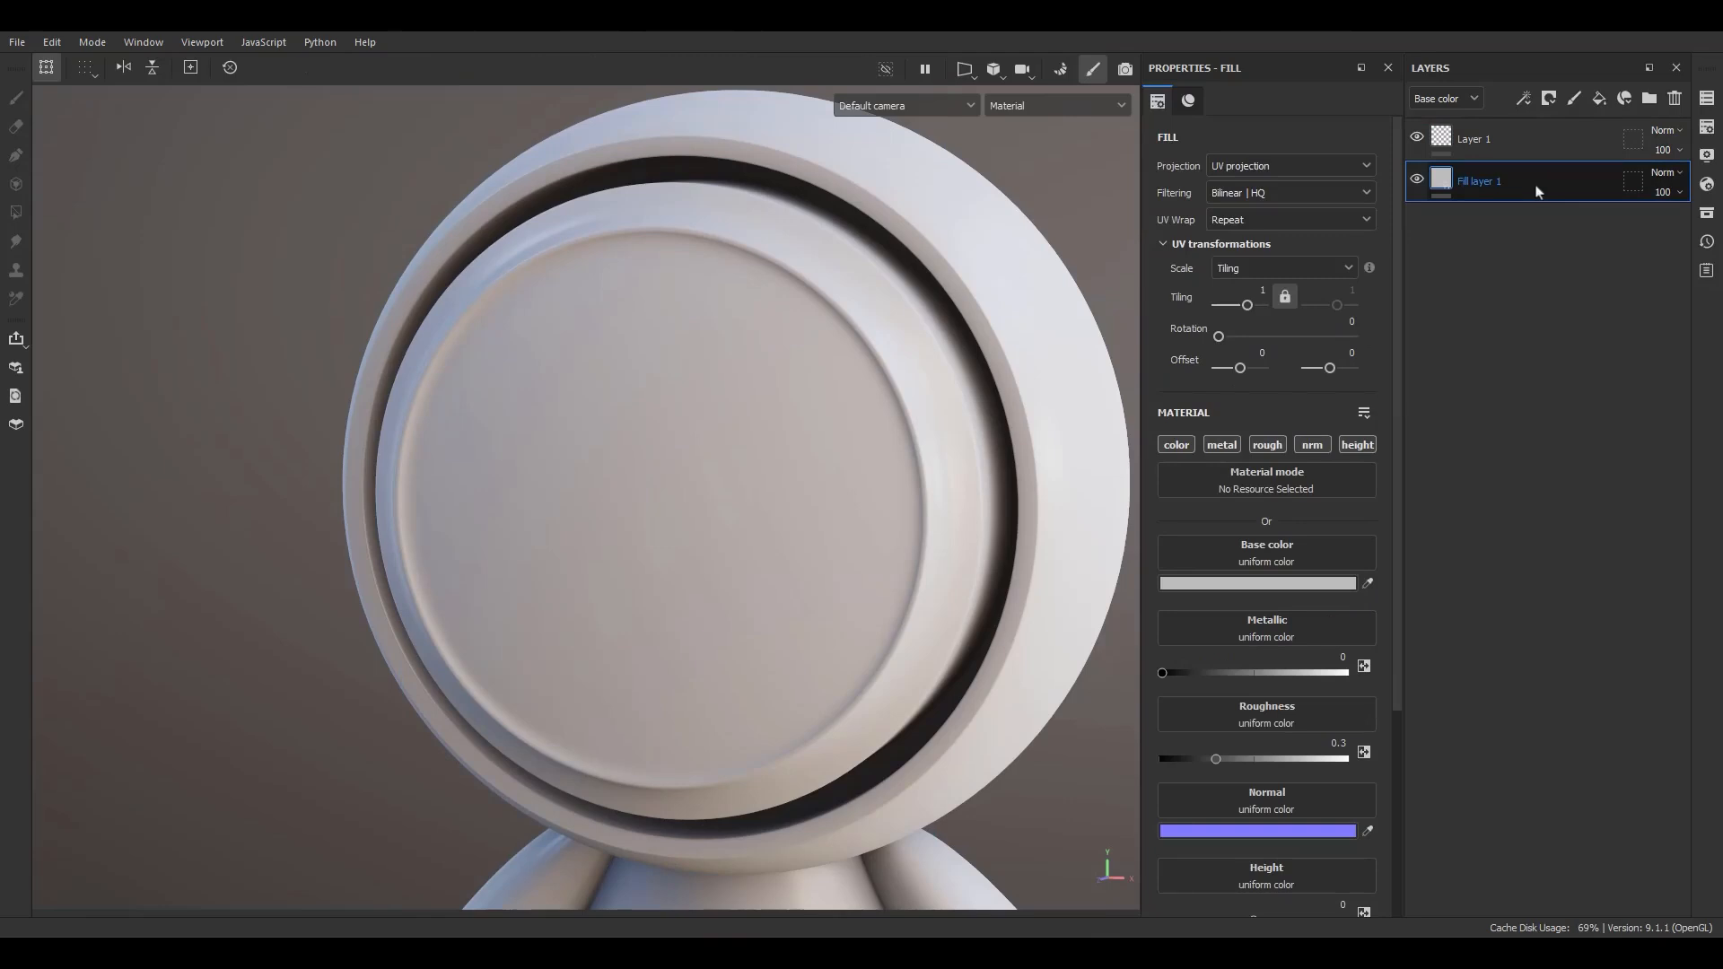
pyautogui.rightClick(1486, 199)
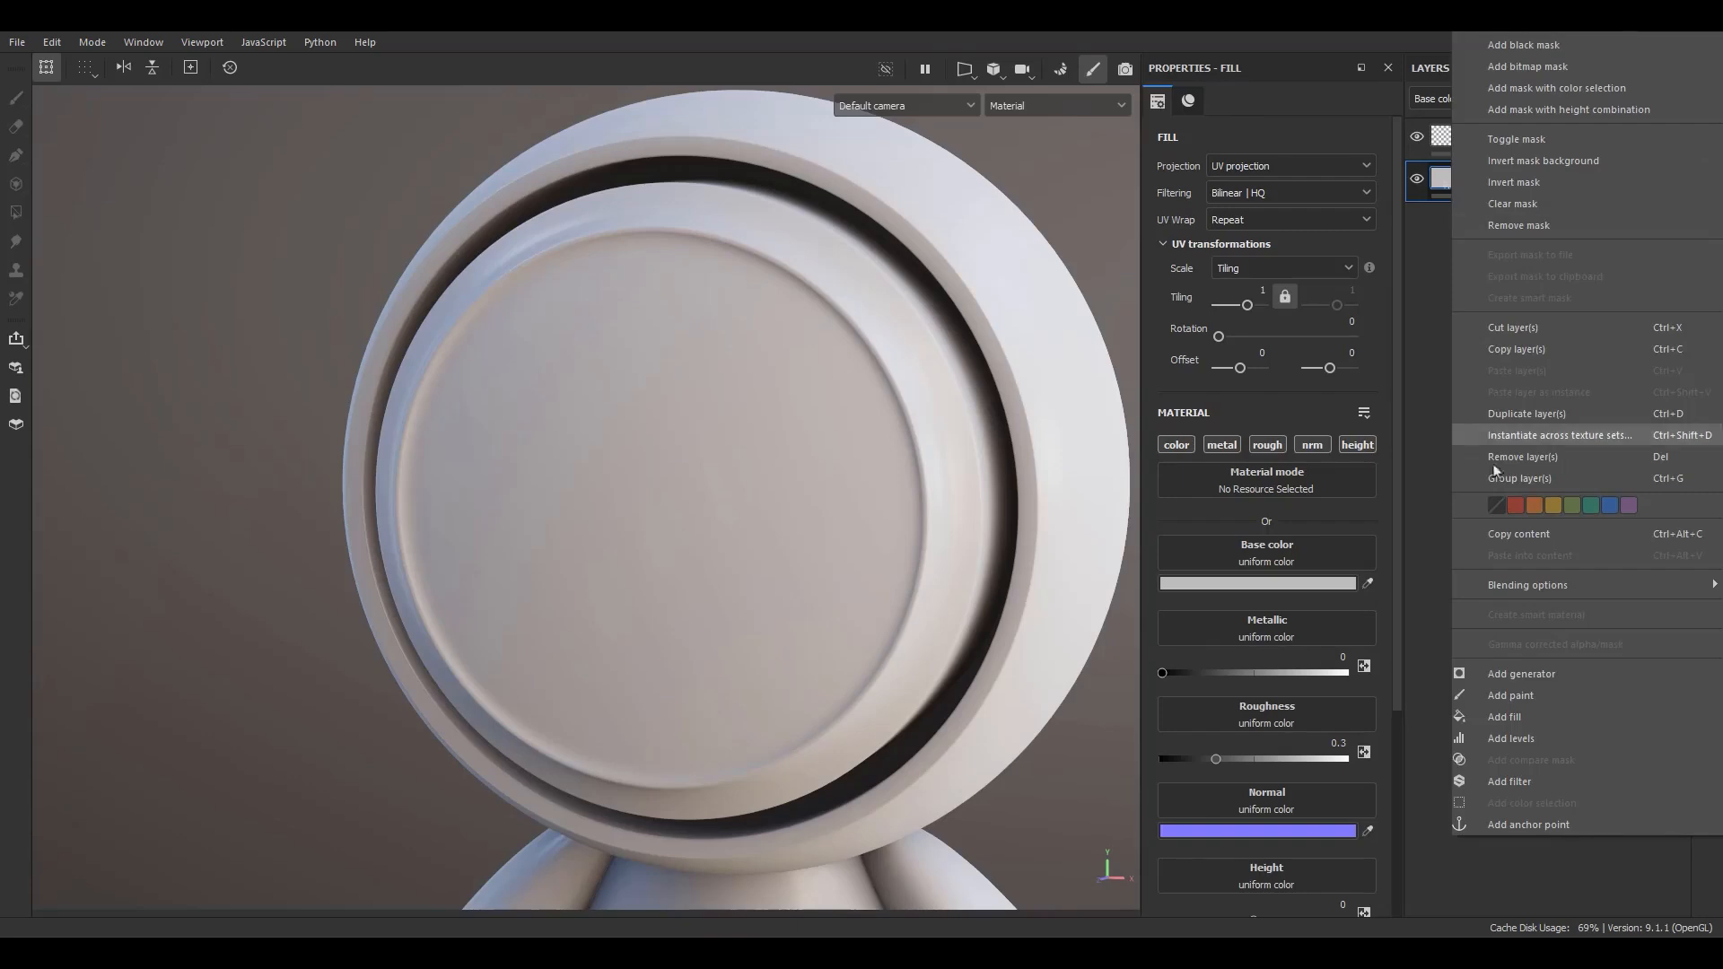
pyautogui.click(1512, 696)
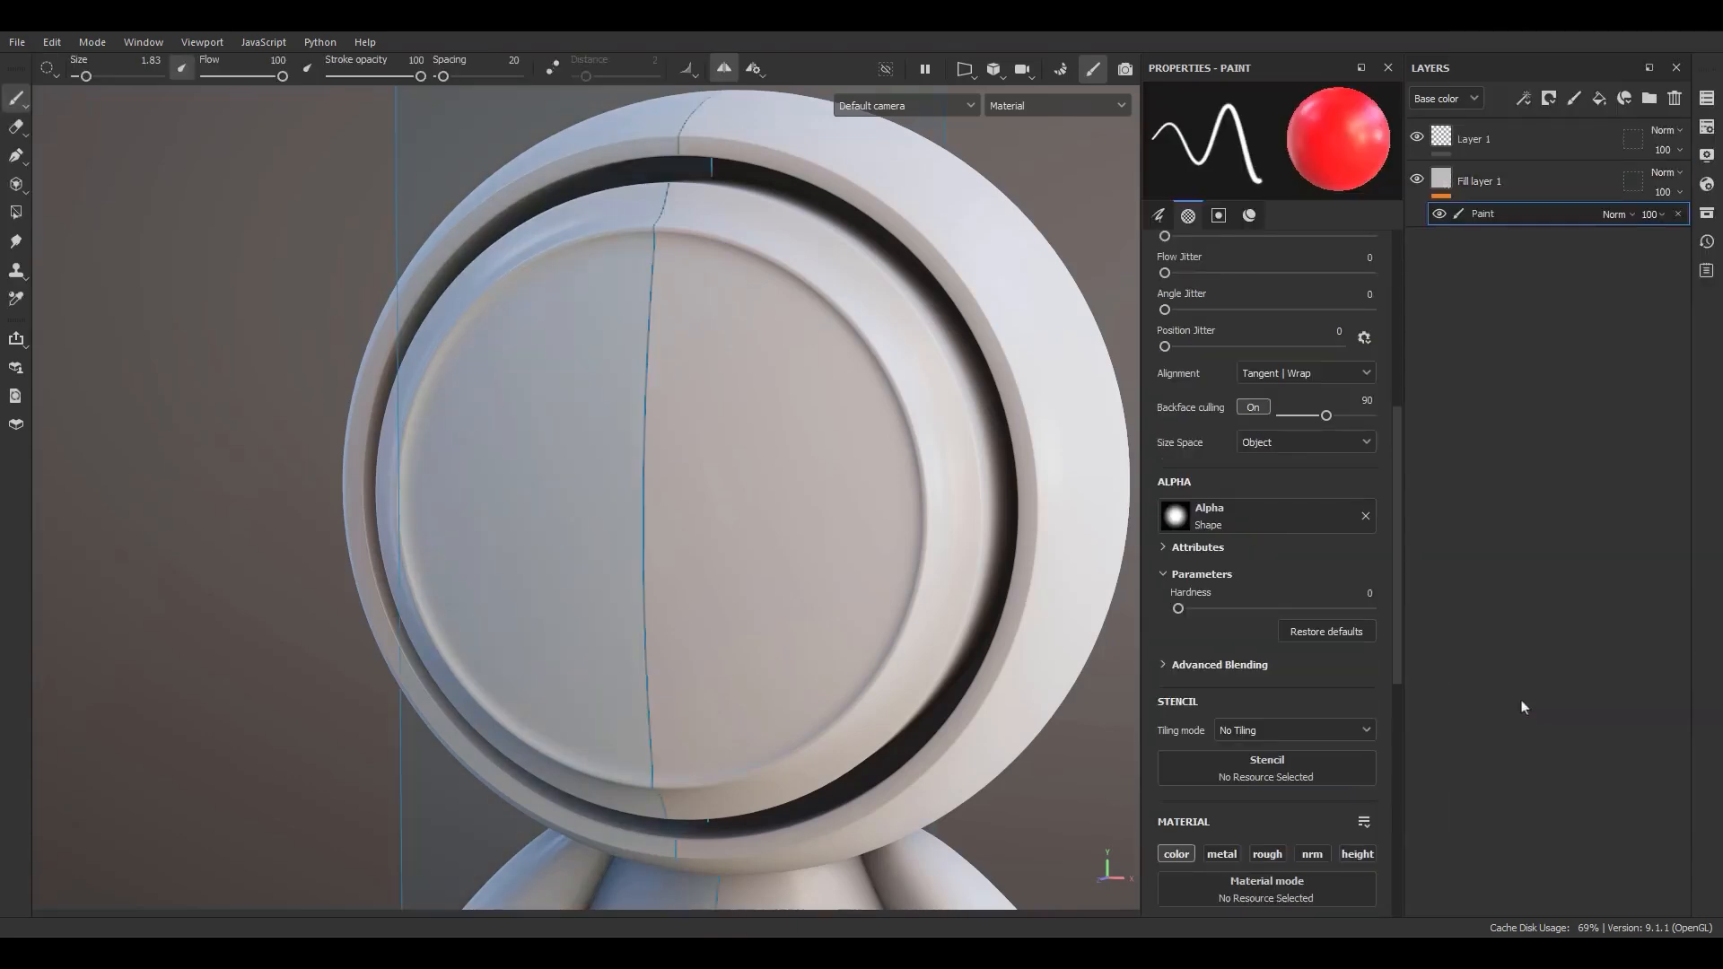
pyautogui.moveTo(707, 348)
pyautogui.mouseDown()
pyautogui.moveTo(790, 496)
pyautogui.moveTo(769, 596)
pyautogui.mouseUp()
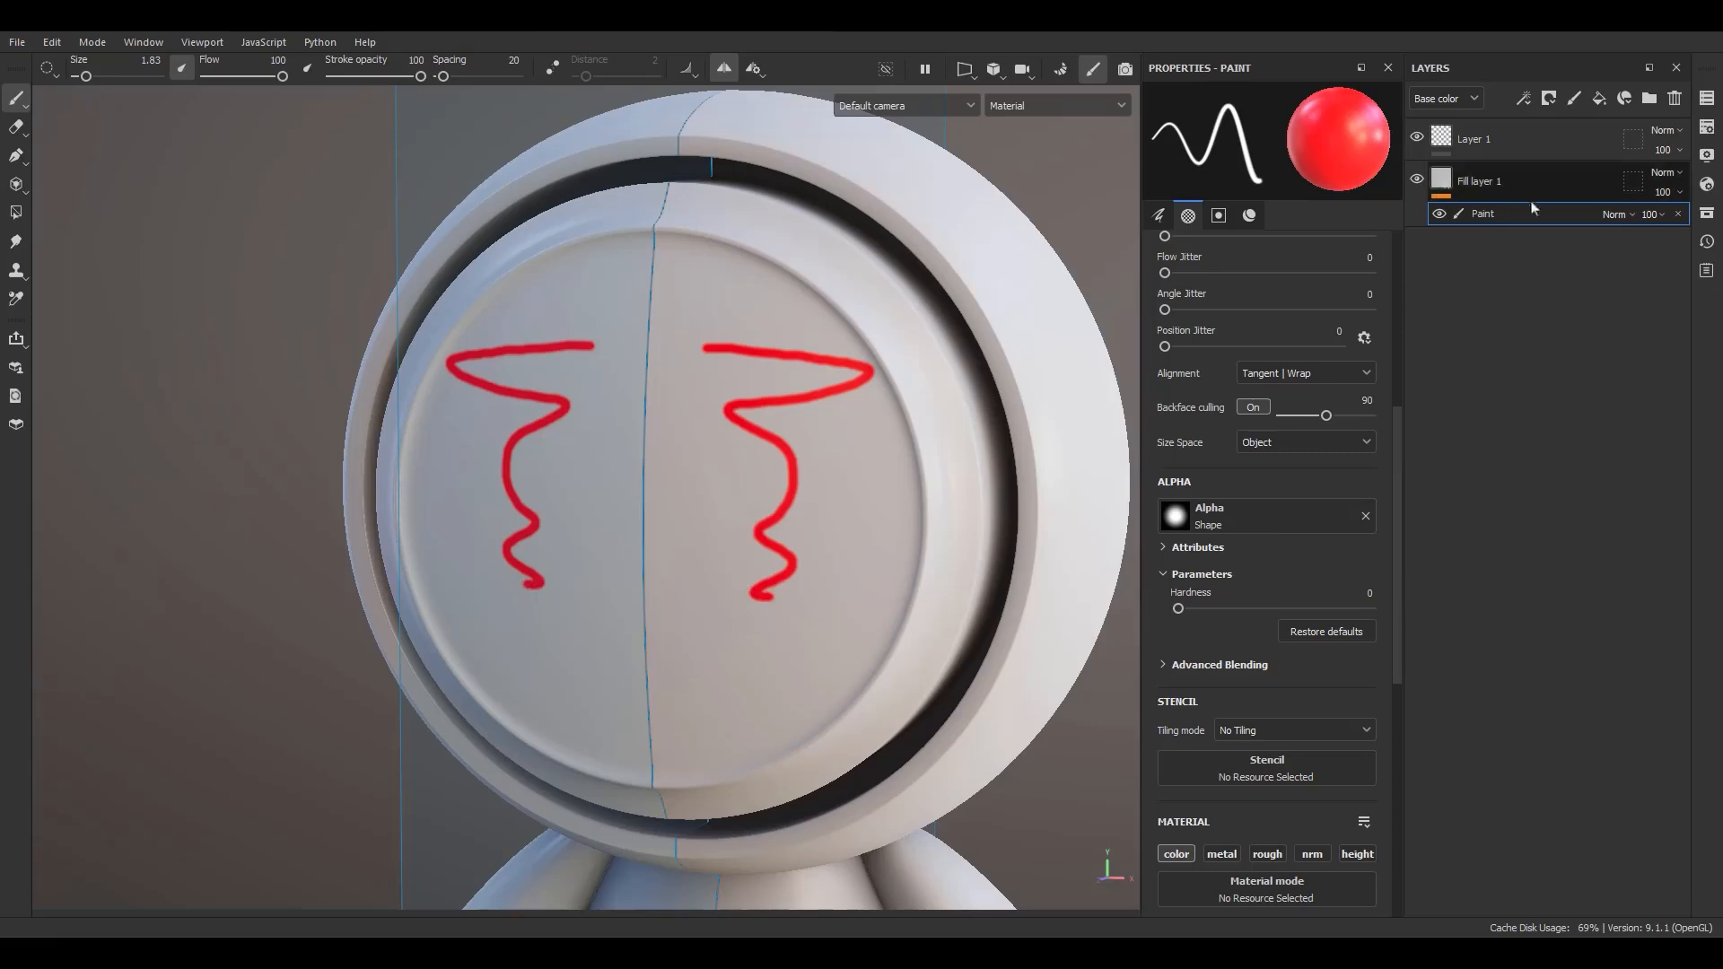
# Step: Delete the paint effect from Fill layer 1 and select Layer 1 for painting
pyautogui.doubleClick(1475, 214)
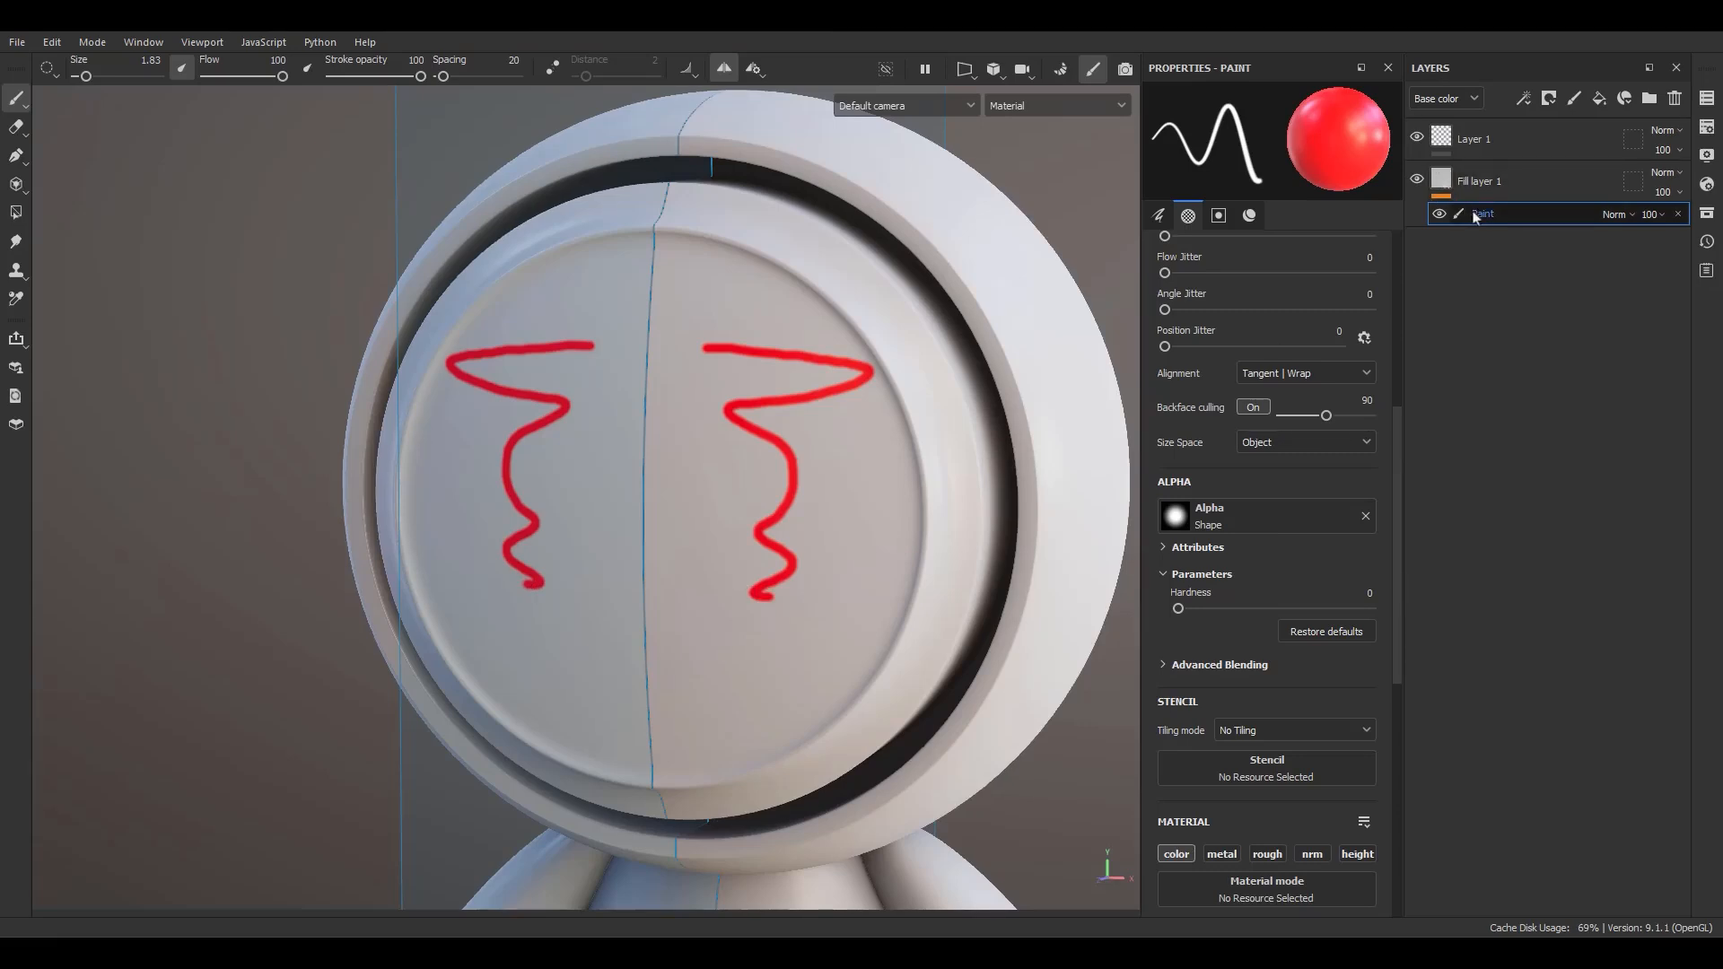
pyautogui.click(1678, 214)
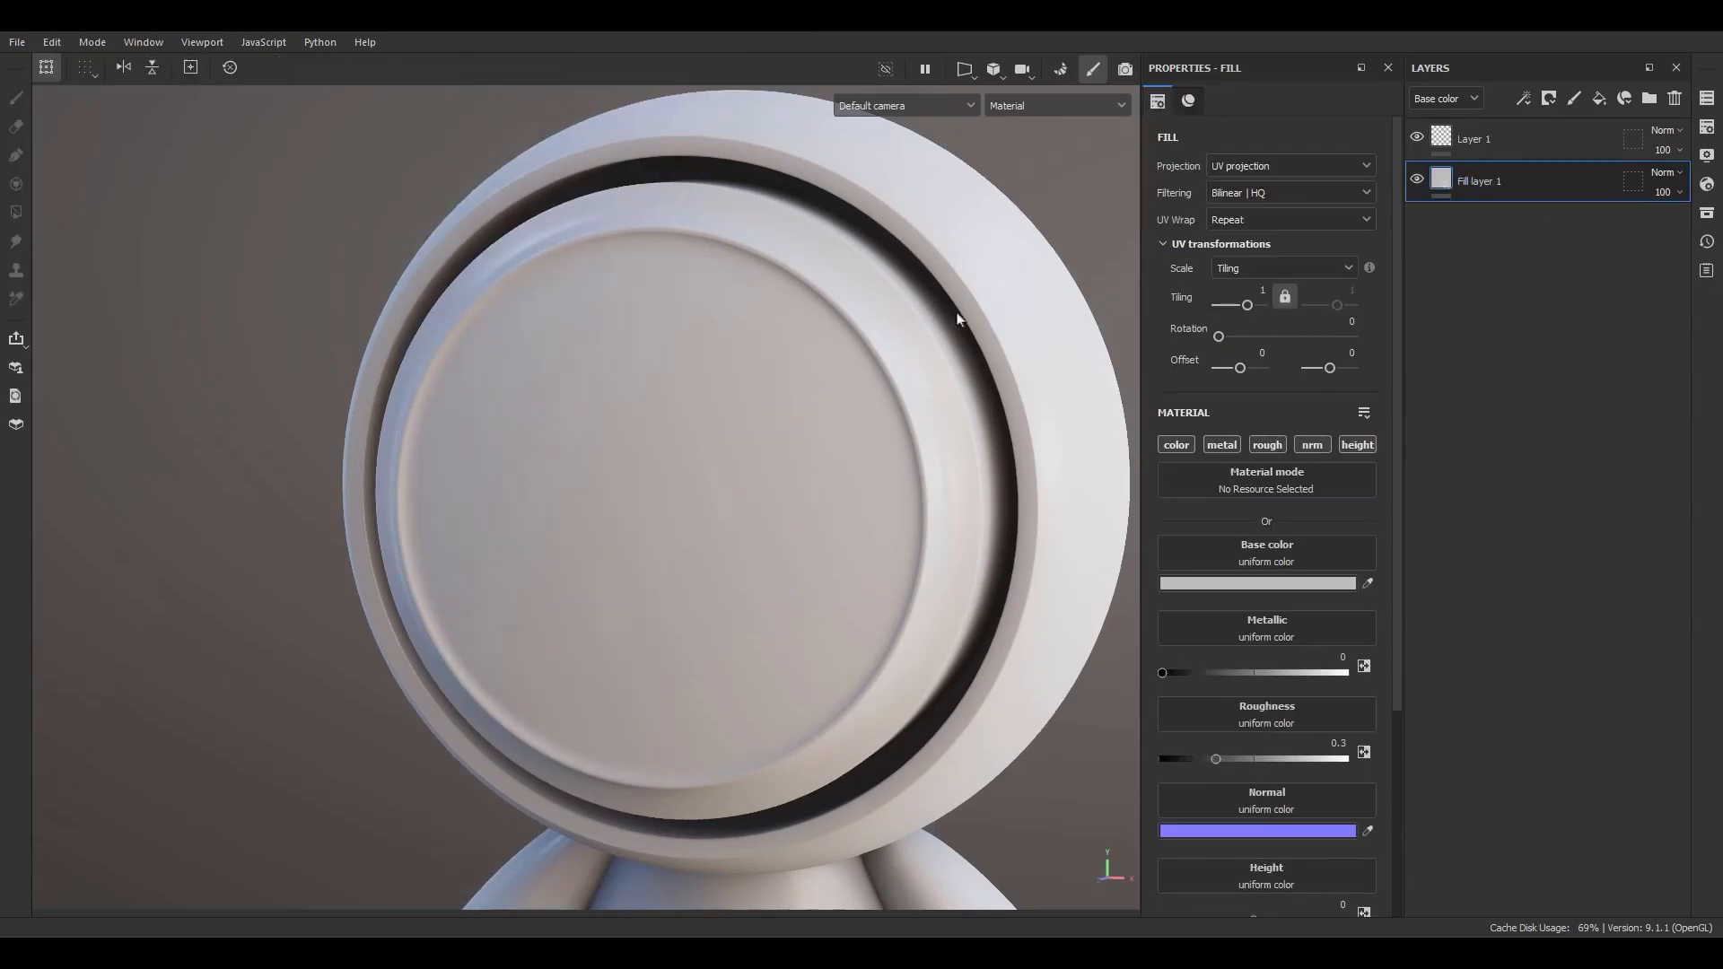
pyautogui.click(1474, 139)
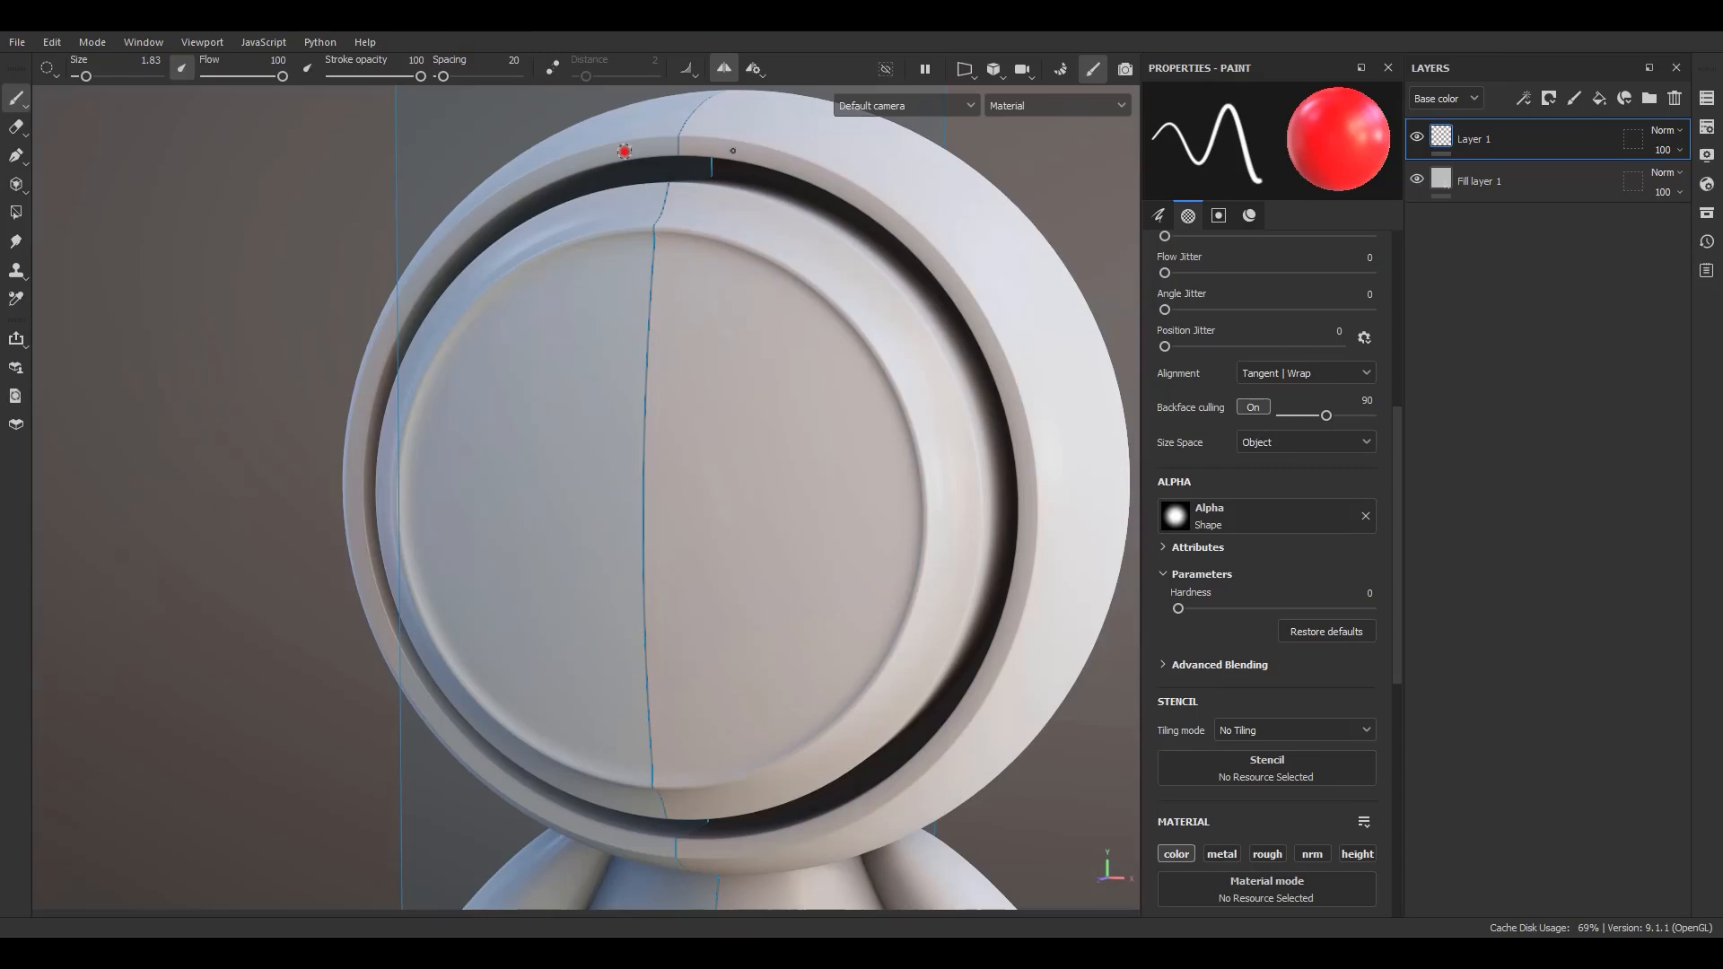
# Step: Set the brush stroke spacing to 100
pyautogui.click(515, 59)
pyautogui.write('100')
pyautogui.press('Return')
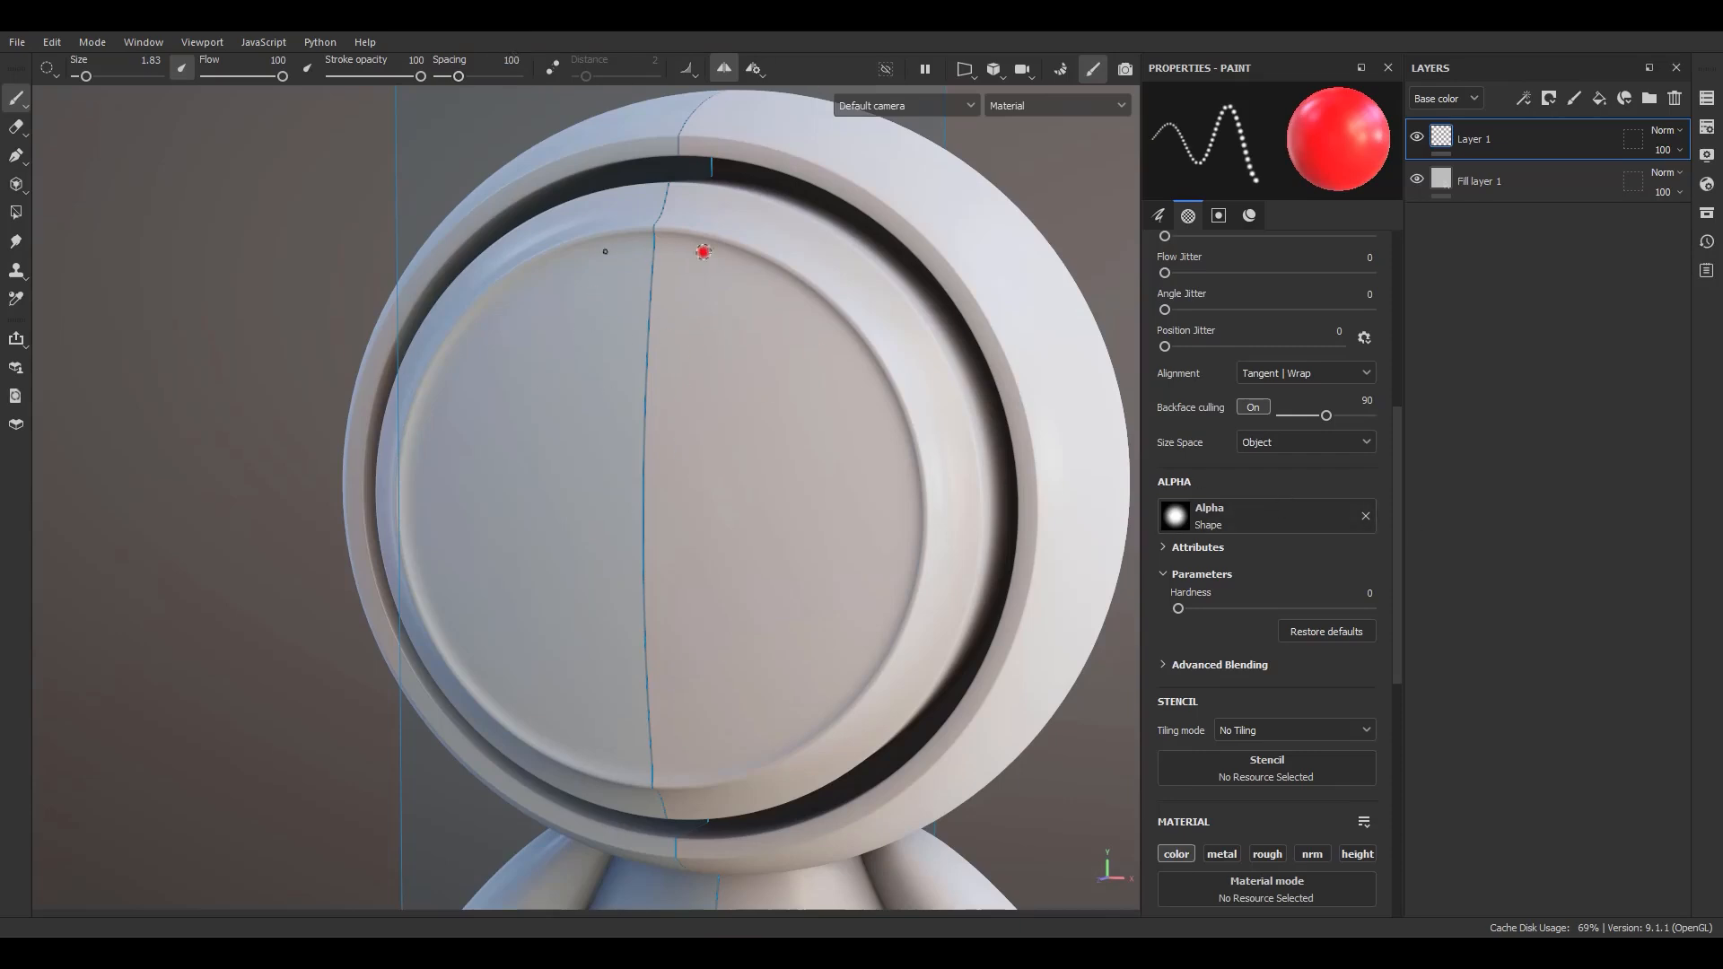
# Step: Reset the mirror symmetry plane's X position to 0
pyautogui.click(754, 68)
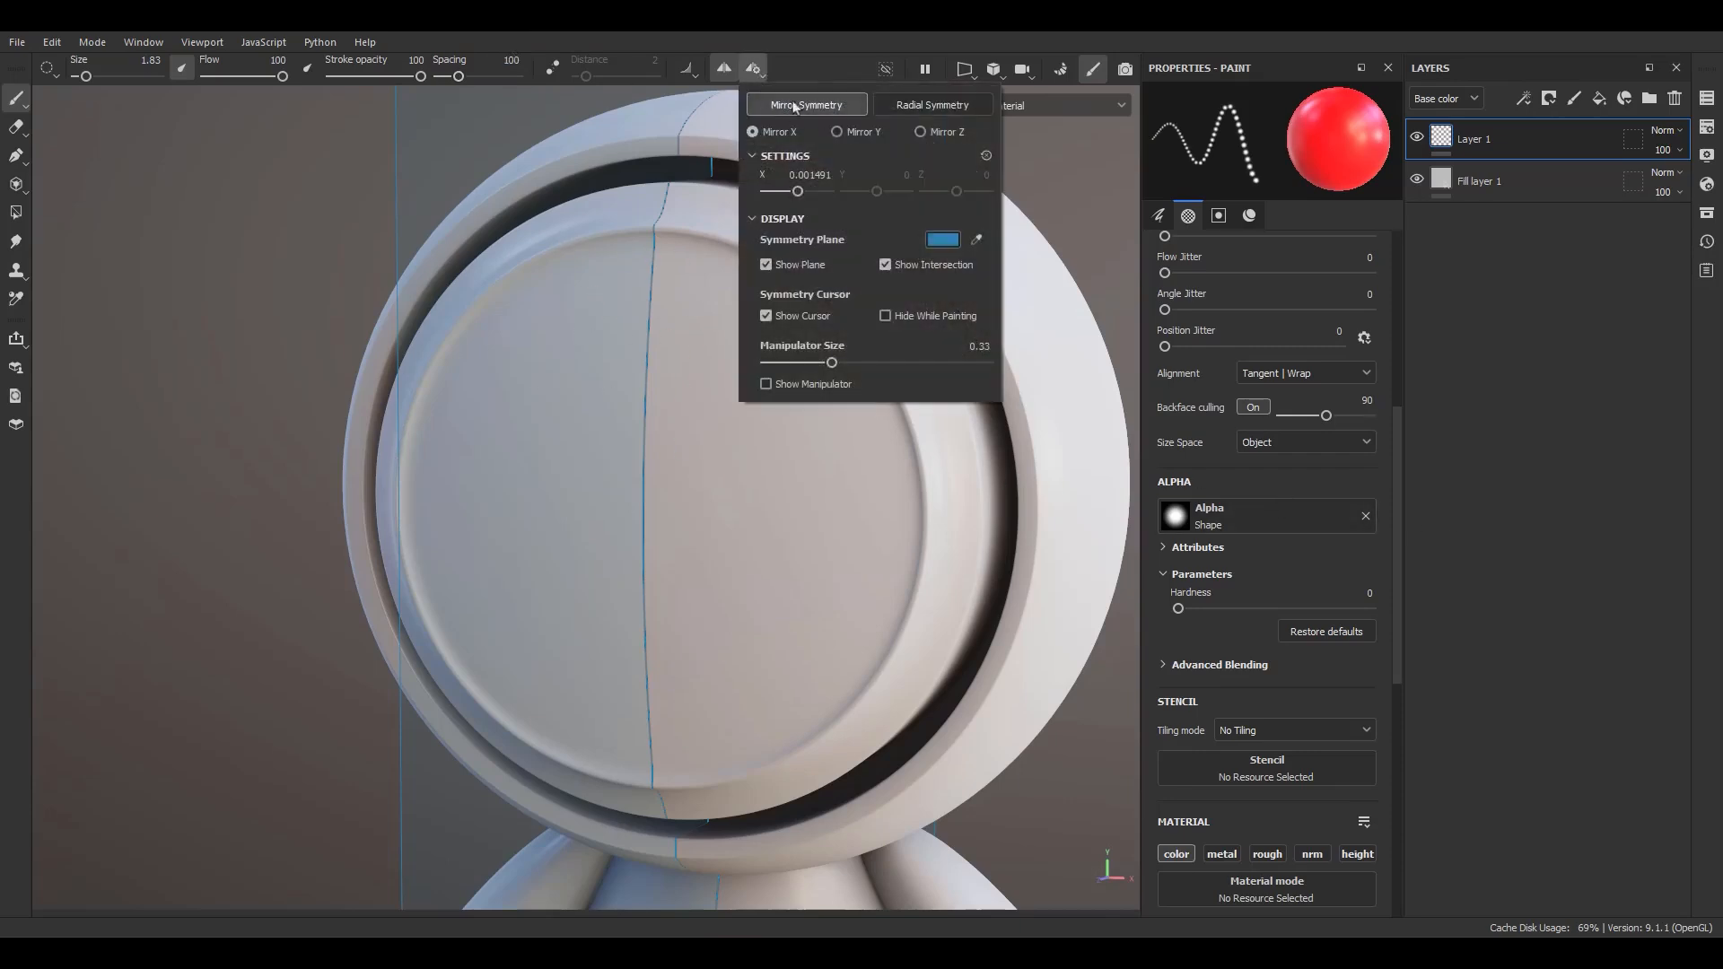
pyautogui.doubleClick(801, 175)
pyautogui.write('0')
pyautogui.press('Return')
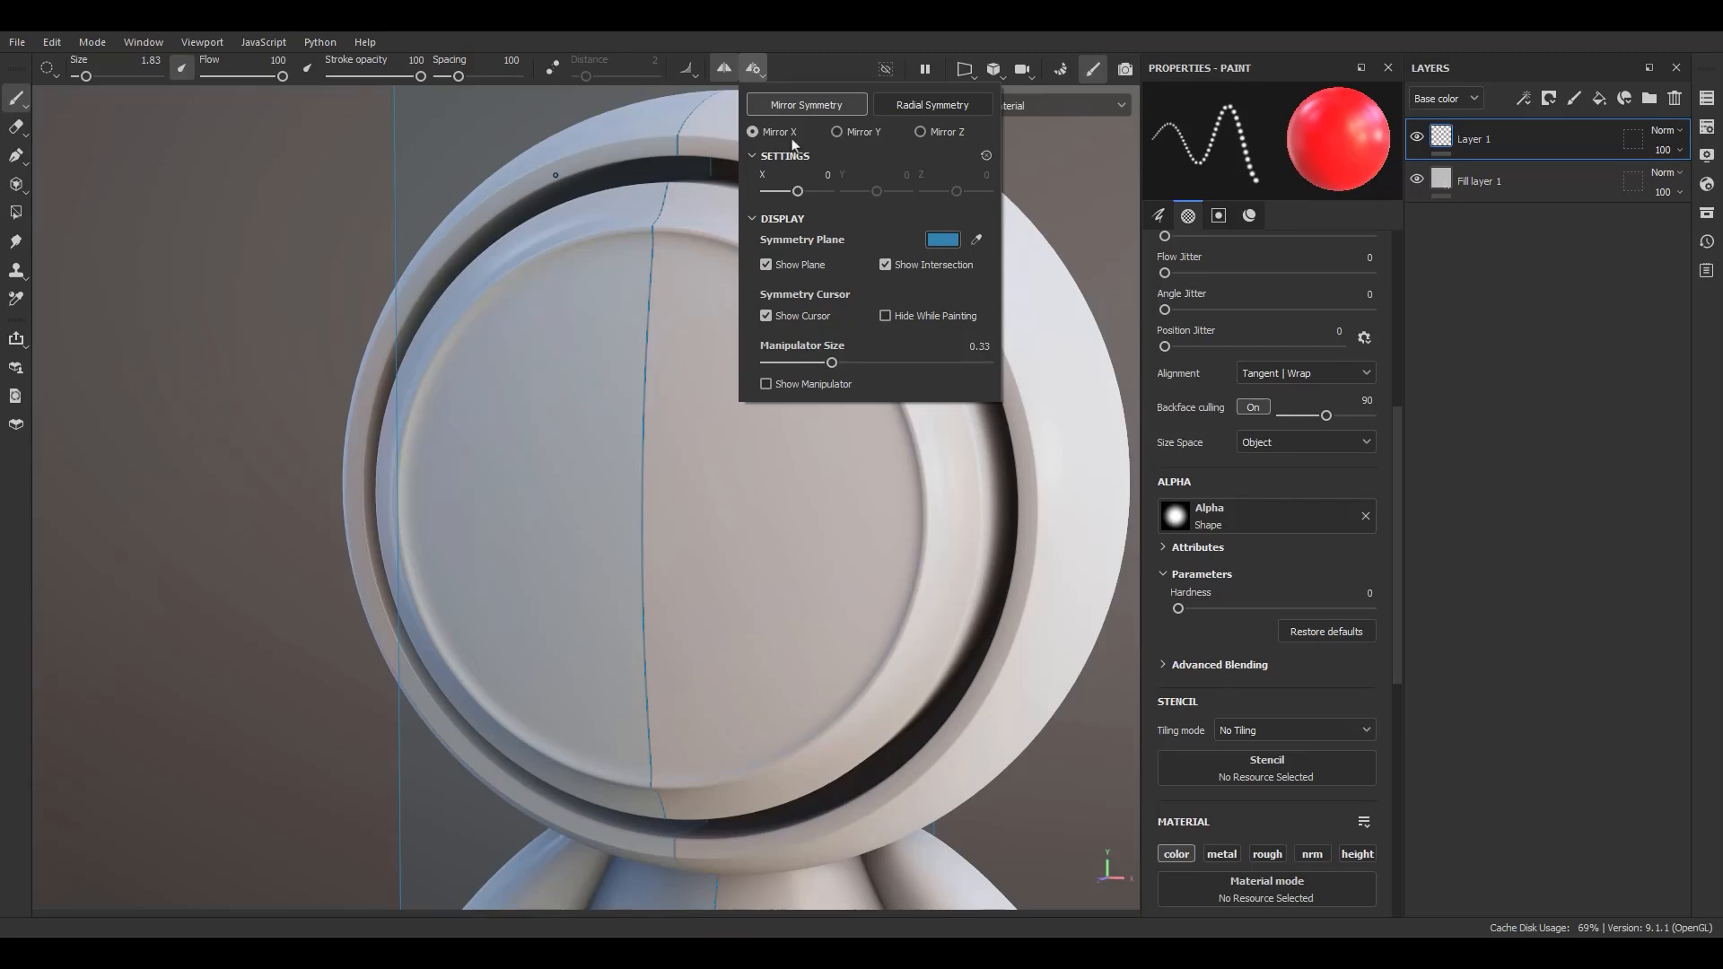
# Step: Switch the mirror symmetry axis to Y, try Z, and return to Mirror Y
pyautogui.click(838, 132)
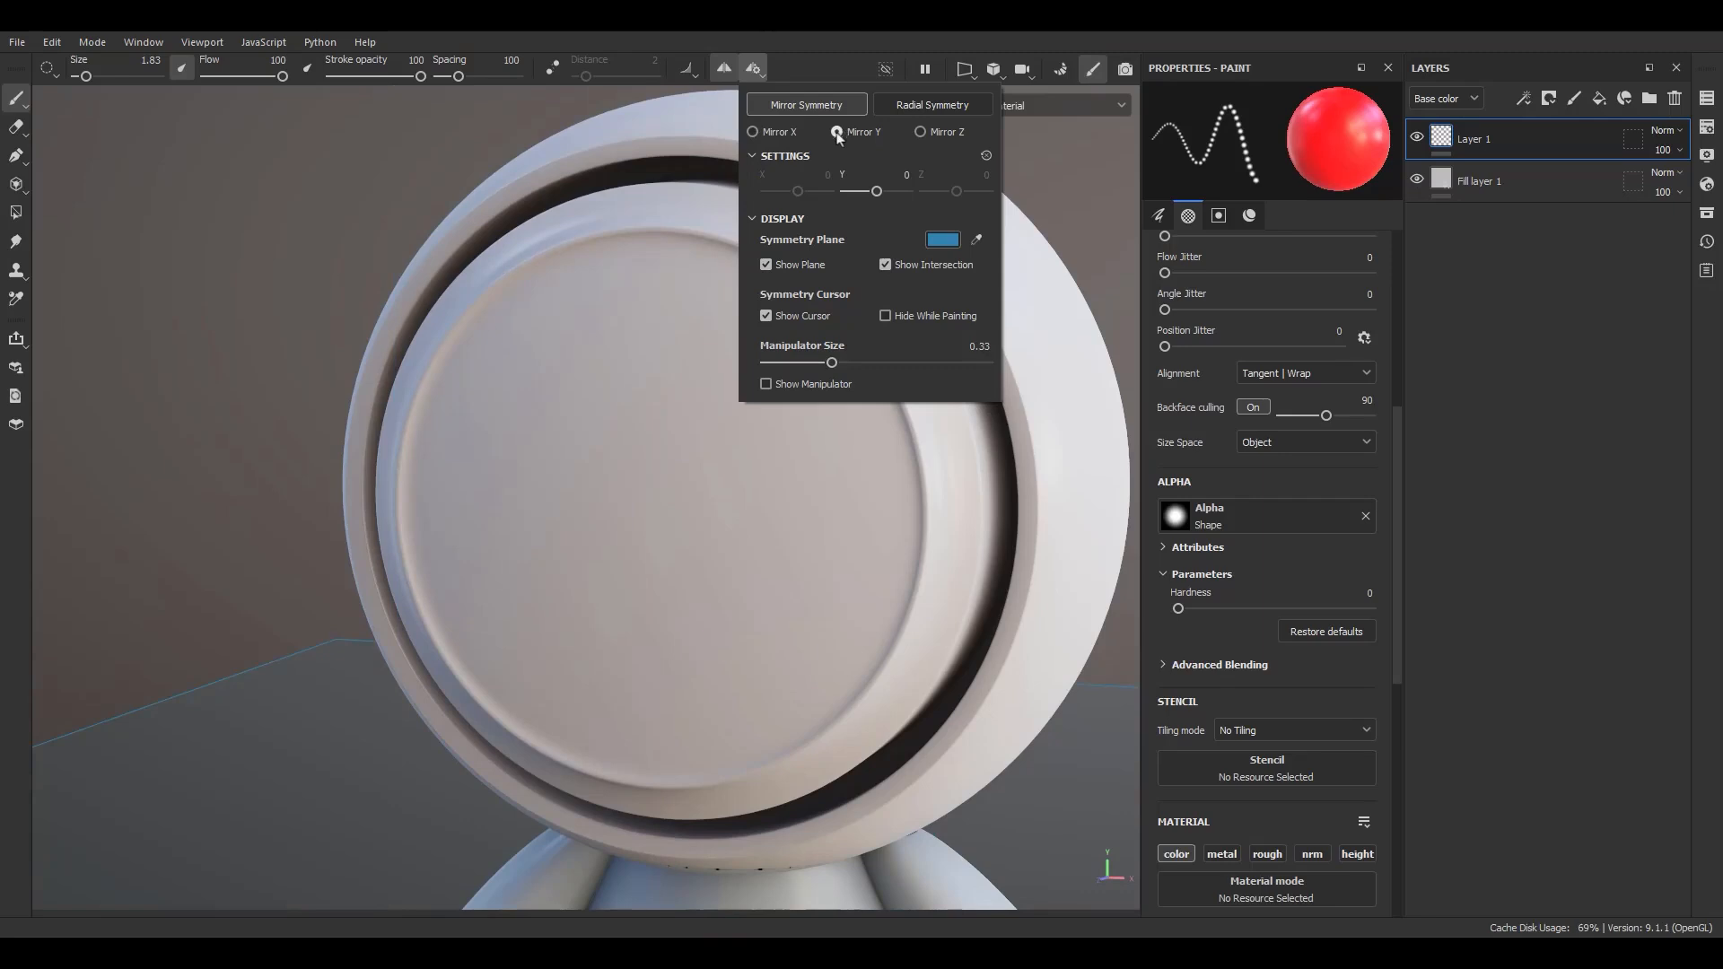
pyautogui.click(600, 639)
pyautogui.scroll(-5, 599, 641)
pyautogui.moveTo(600, 641)
pyautogui.keyDown('alt'); pyautogui.mouseDown()
pyautogui.moveTo(609, 800)
pyautogui.moveTo(680, 691)
pyautogui.moveTo(673, 604)
pyautogui.moveTo(704, 700)
pyautogui.mouseUp(); pyautogui.keyUp('alt')
pyautogui.click(754, 69)
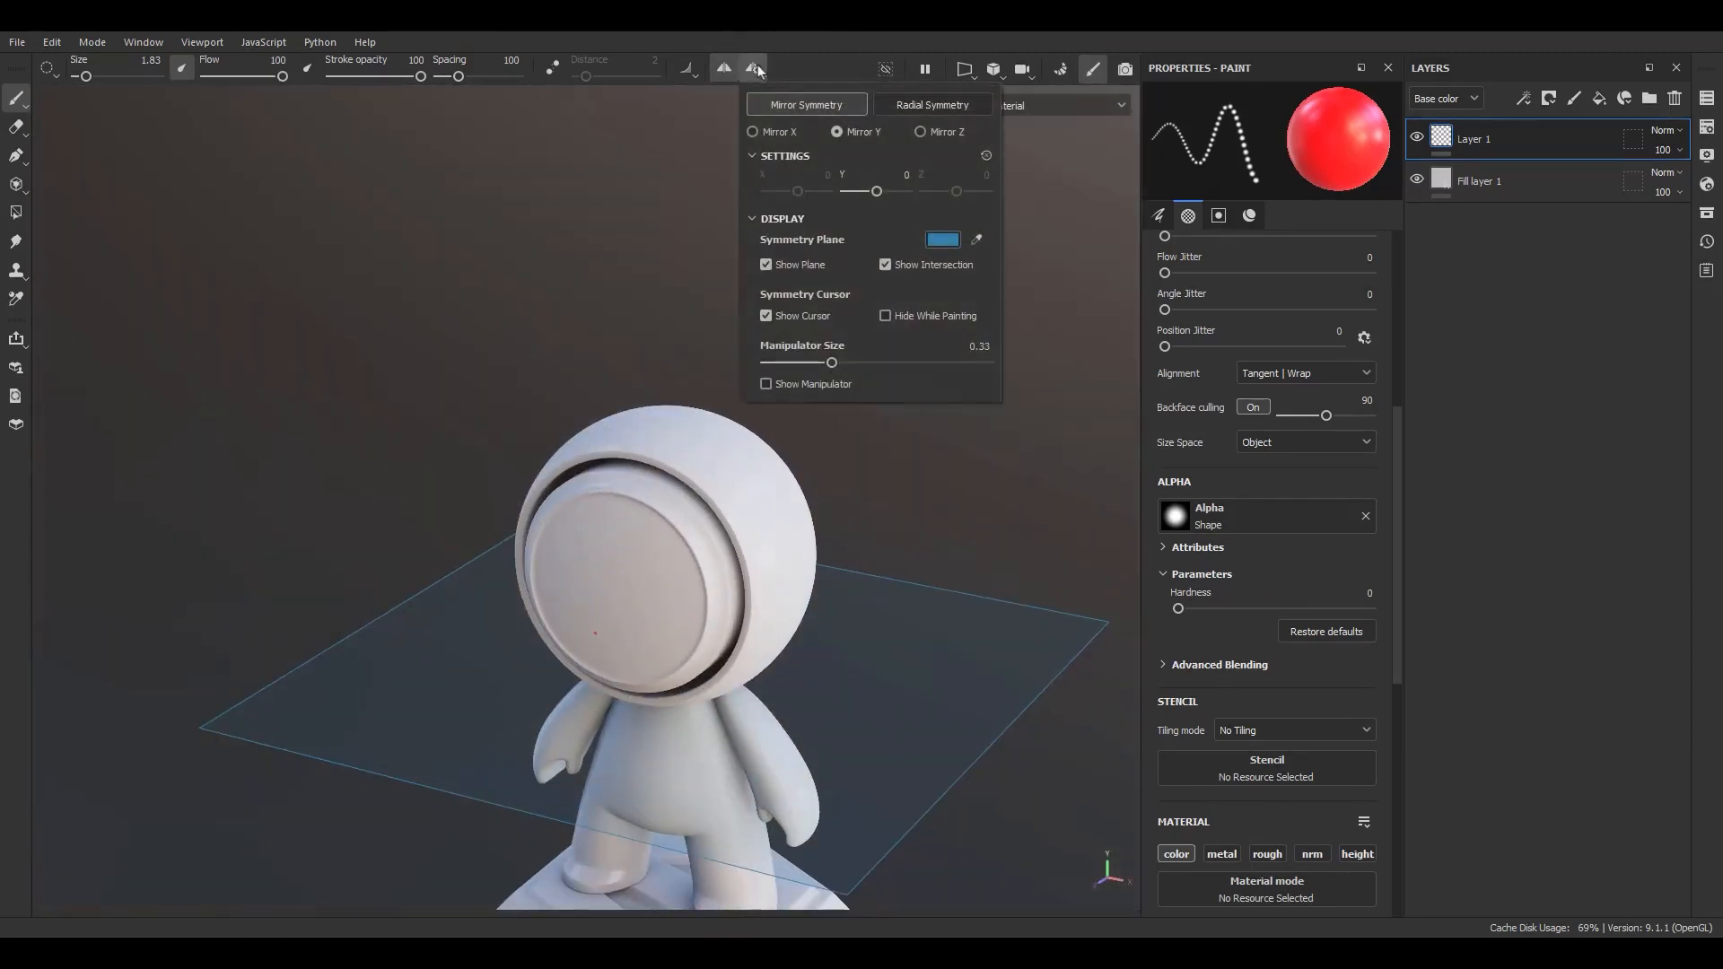
pyautogui.click(922, 132)
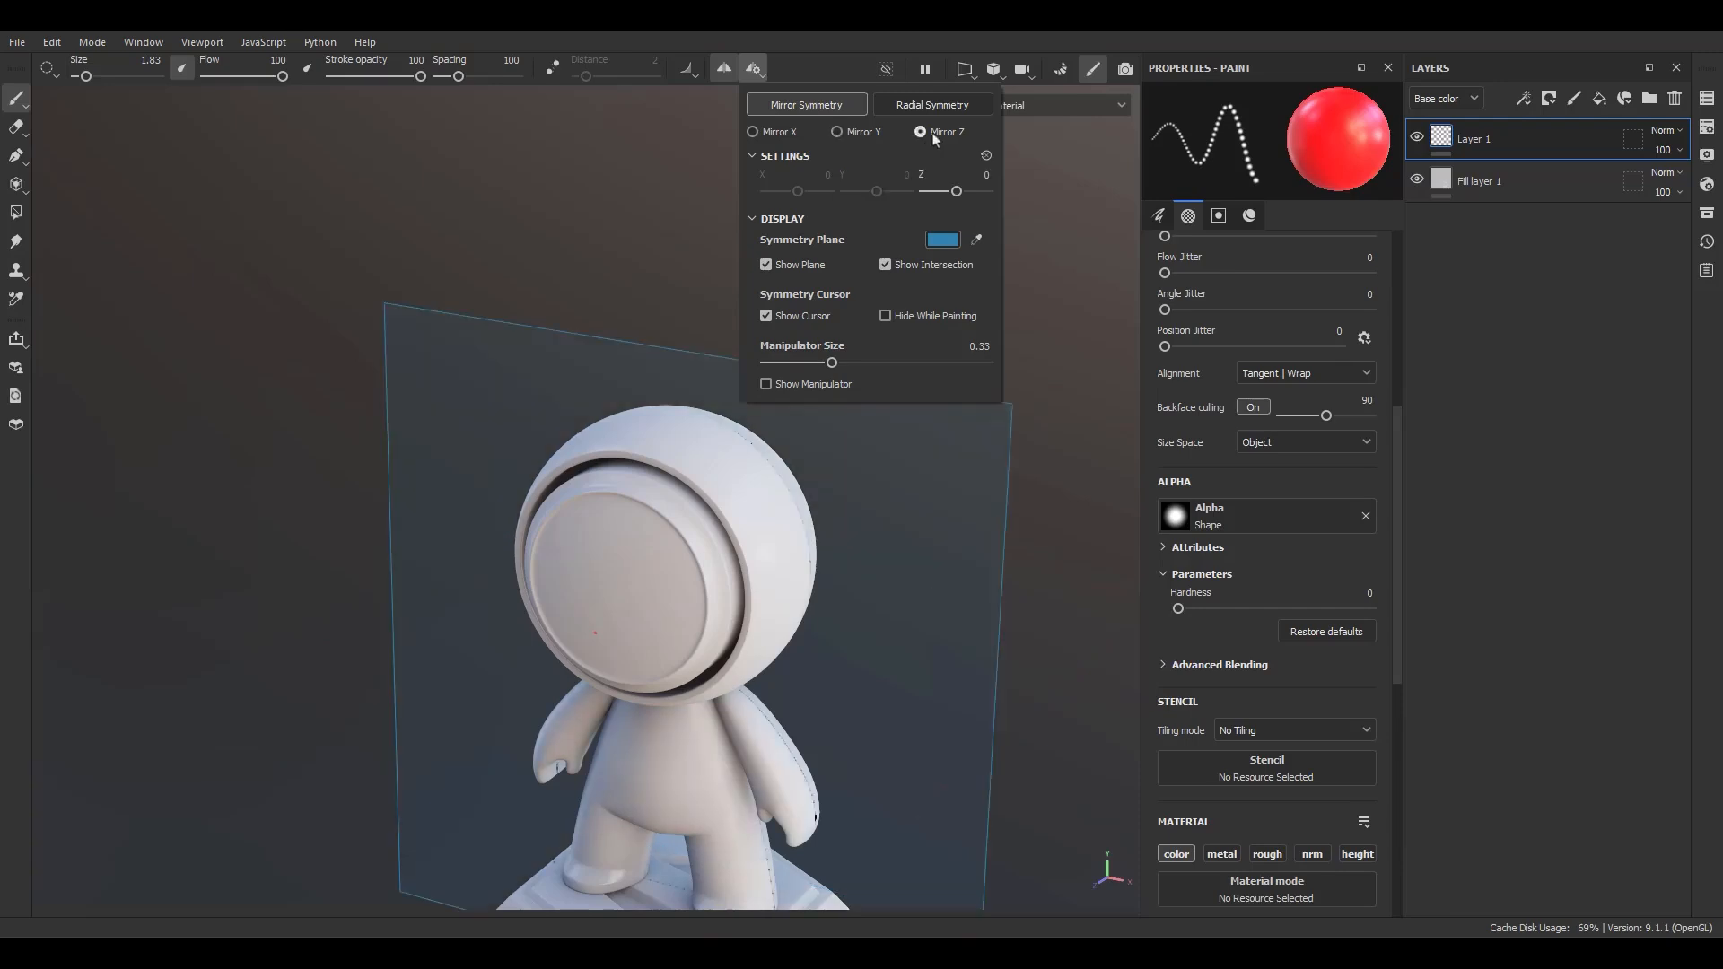
pyautogui.click(850, 133)
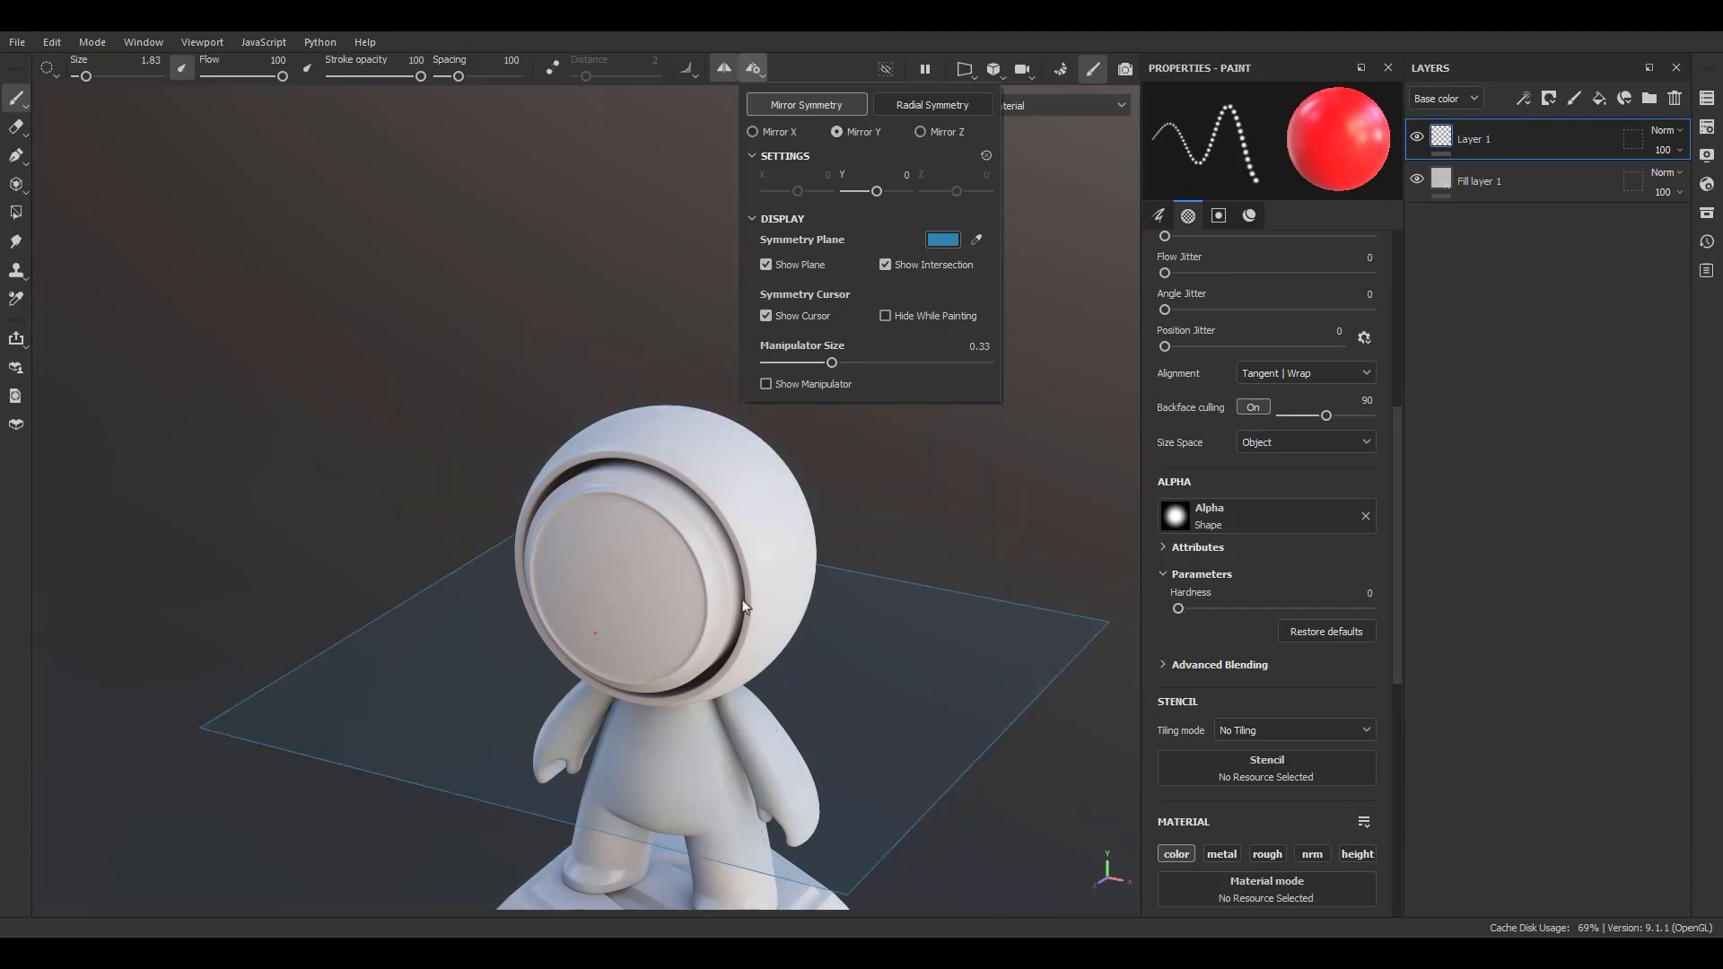
# Step: Erase the stray red dot from the face disc and raise the Y mirror plane to 0.48
pyautogui.keyDown('alt'); pyautogui.moveTo(769, 545); pyautogui.dragTo(791, 429, button='middle'); pyautogui.keyUp('alt')
pyautogui.scroll(3, 771, 503)
pyautogui.keyDown('alt'); pyautogui.moveTo(757, 569); pyautogui.dragTo(880, 439); pyautogui.keyUp('alt')
pyautogui.keyDown('alt'); pyautogui.moveTo(778, 552); pyautogui.dragTo(842, 375, button='middle'); pyautogui.keyUp('alt')
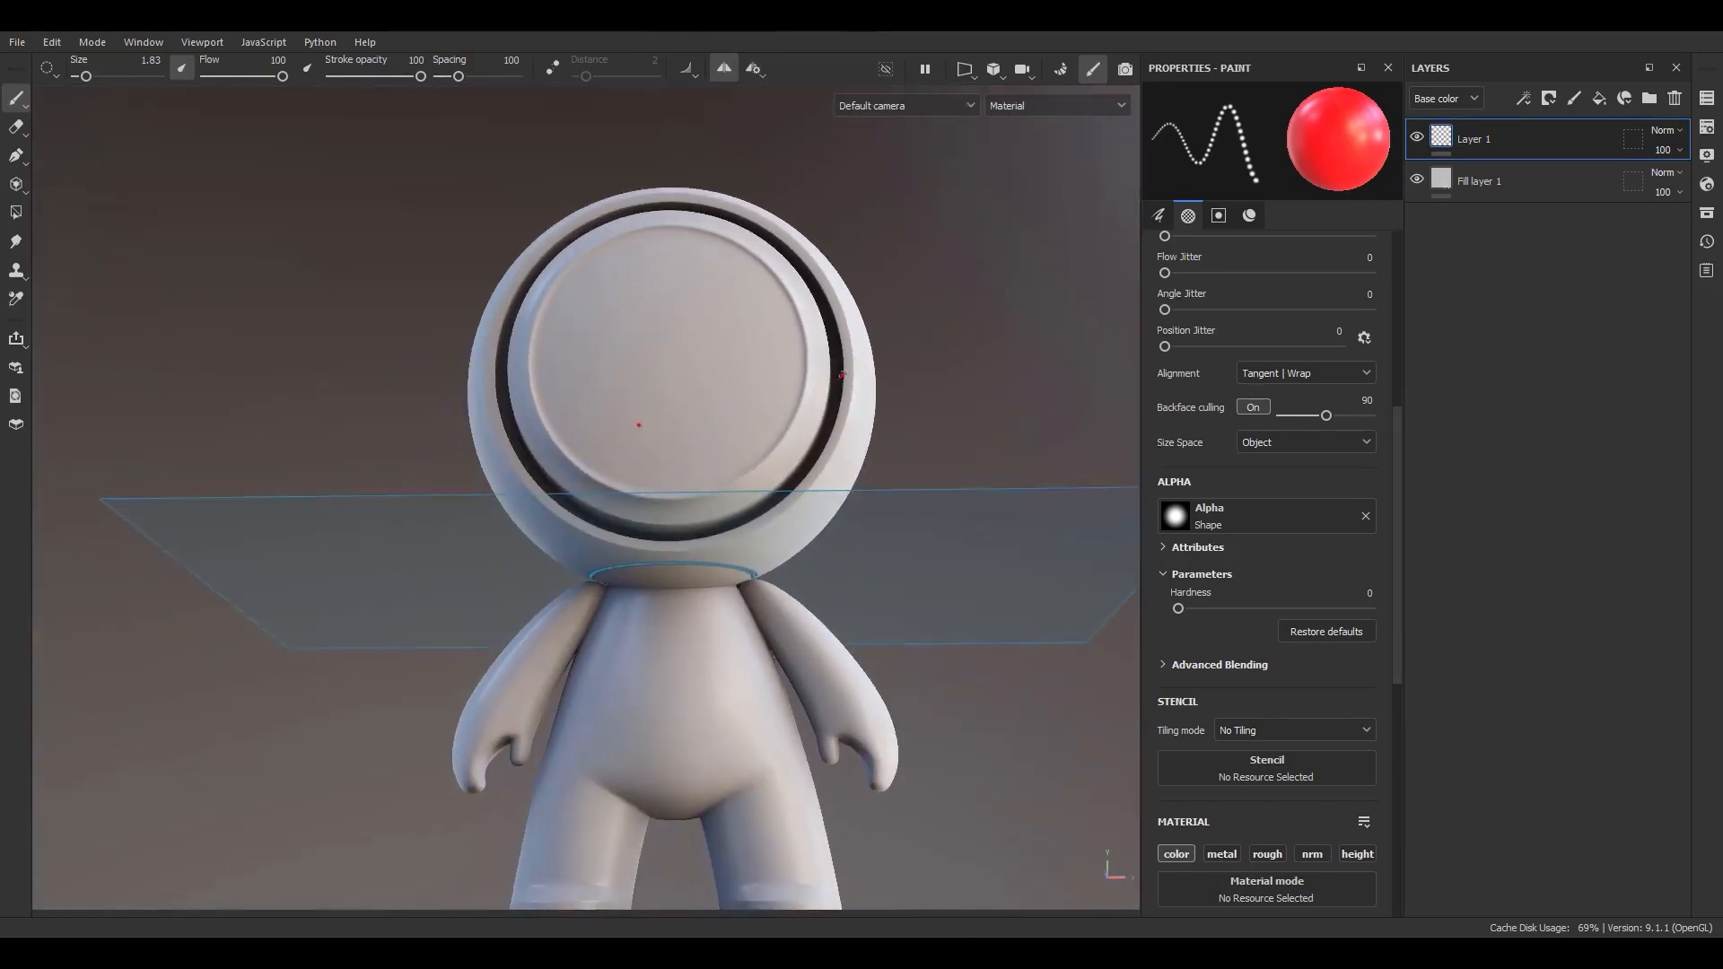
pyautogui.moveTo(639, 425)
pyautogui.keyDown('alt'); pyautogui.mouseDown()
pyautogui.moveTo(935, 646)
pyautogui.moveTo(1088, 592)
pyautogui.moveTo(1077, 709)
pyautogui.moveTo(388, 614)
pyautogui.moveTo(469, 696)
pyautogui.moveTo(629, 629)
pyautogui.moveTo(820, 615)
pyautogui.moveTo(715, 639)
pyautogui.mouseUp(); pyautogui.keyUp('alt')
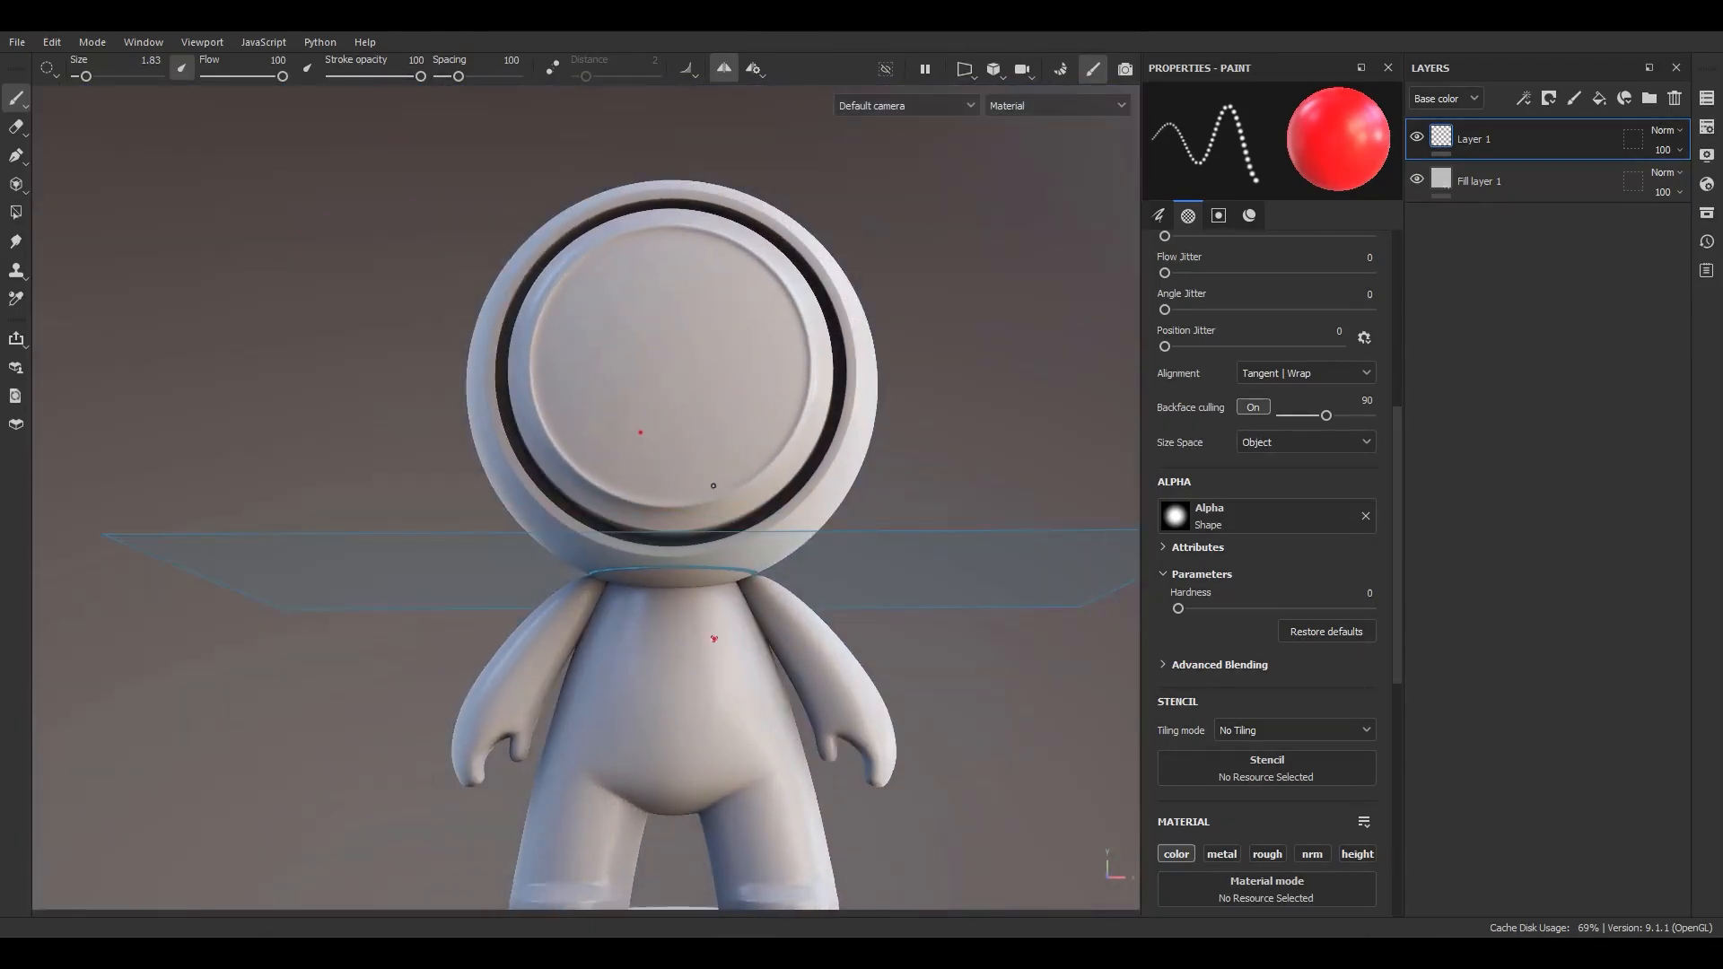
pyautogui.keyDown('alt'); pyautogui.moveTo(747, 449); pyautogui.dragTo(654, 460); pyautogui.keyUp('alt')
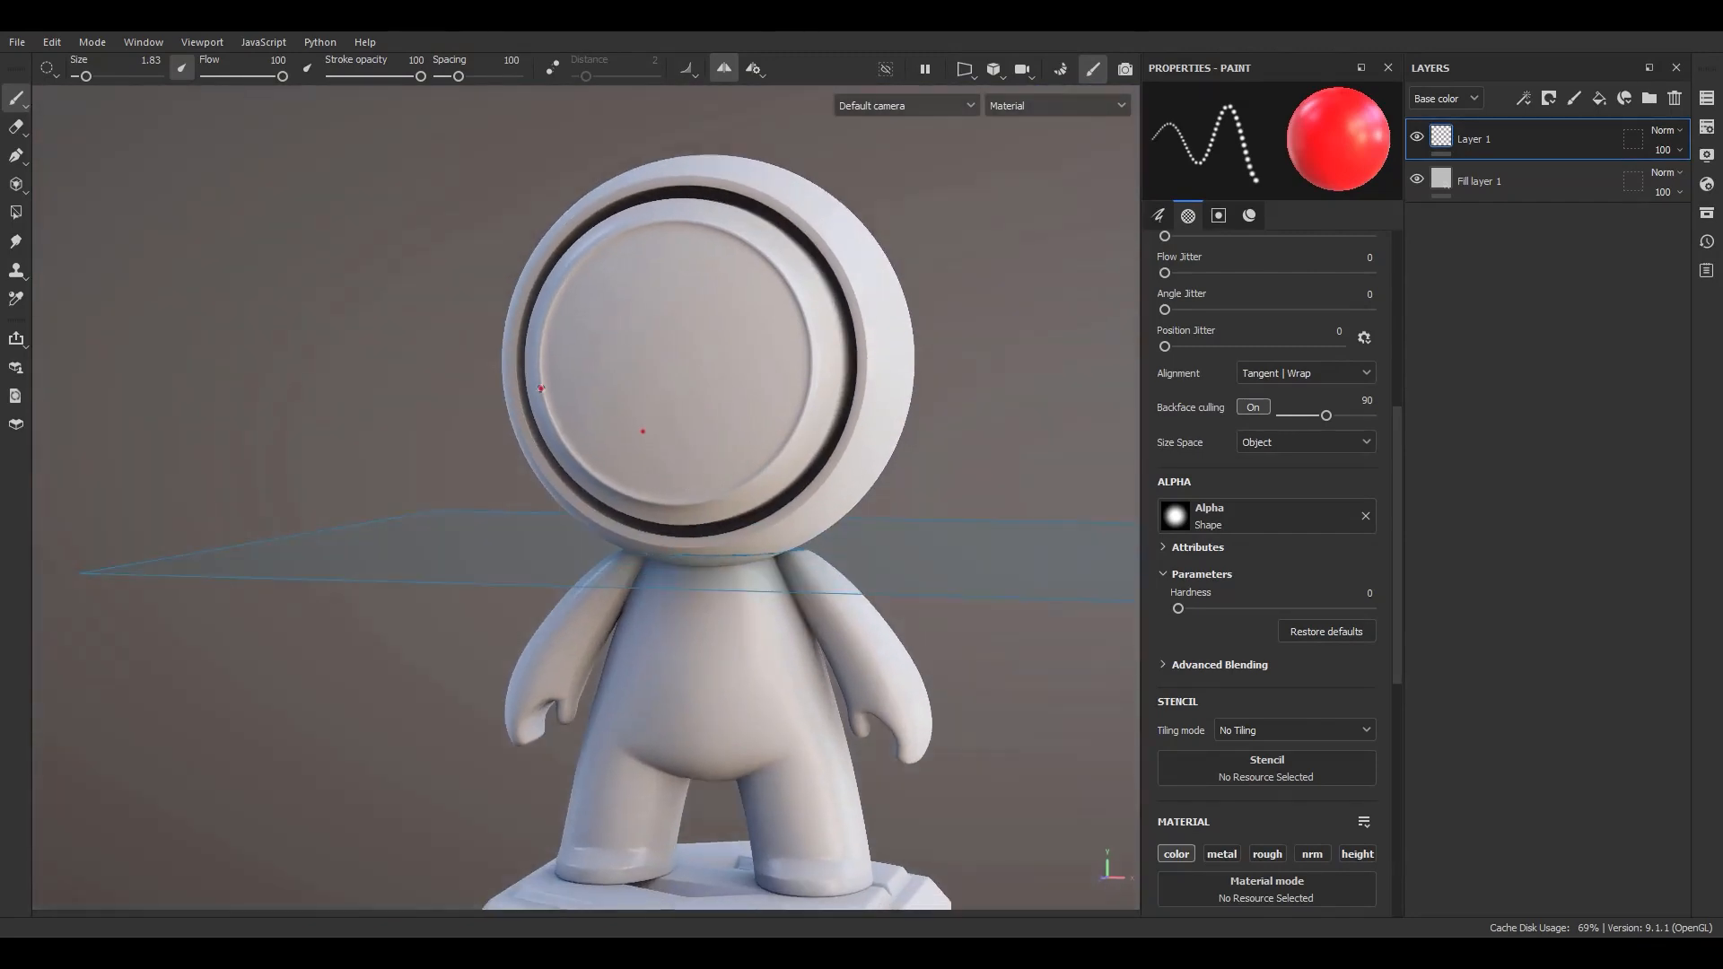
pyautogui.press('2')
pyautogui.press('1')
pyautogui.click(753, 69)
pyautogui.moveTo(880, 198); pyautogui.dragTo(894, 212)
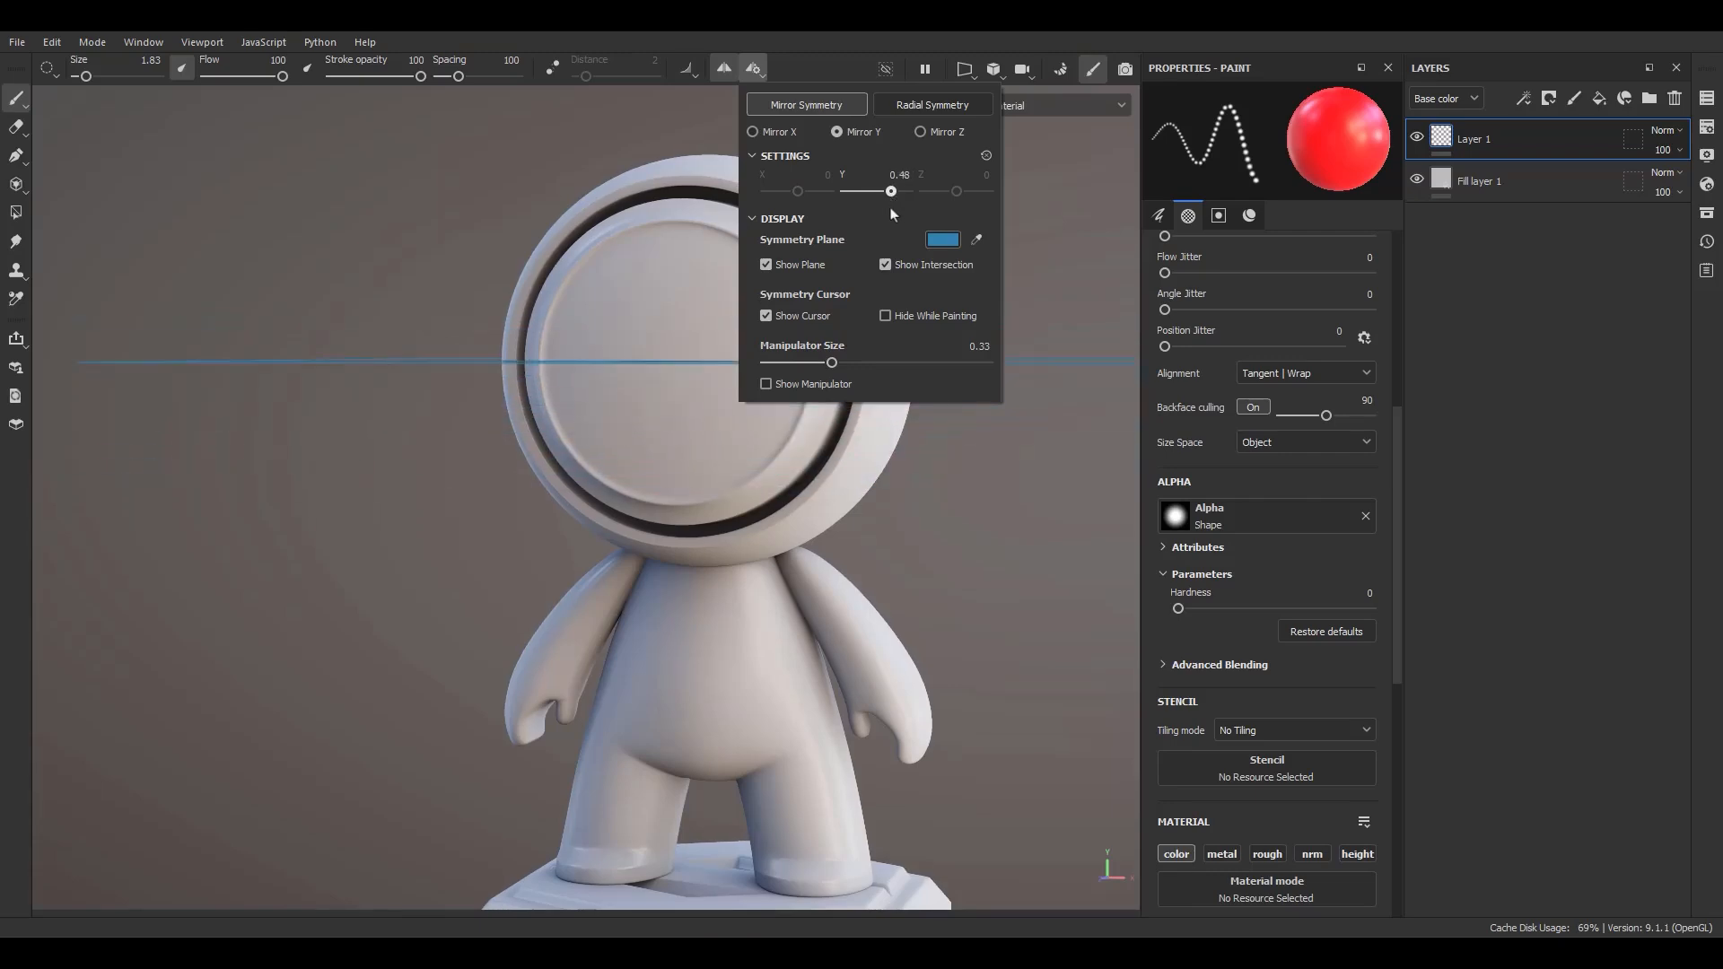
# Step: Show the symmetry manipulator and bring the face disc closer into view
pyautogui.click(767, 385)
pyautogui.keyDown('alt'); pyautogui.moveTo(818, 461); pyautogui.dragTo(761, 511); pyautogui.keyUp('alt')
pyautogui.moveTo(749, 285)
pyautogui.mouseDown()
pyautogui.moveTo(751, 313)
pyautogui.moveTo(761, 295)
pyautogui.mouseUp()
pyautogui.keyDown('alt'); pyautogui.moveTo(759, 509); pyautogui.dragTo(867, 467); pyautogui.keyUp('alt')
pyautogui.keyDown('alt'); pyautogui.moveTo(687, 539); pyautogui.dragTo(677, 736, button='right'); pyautogui.keyUp('alt')
pyautogui.keyDown('alt'); pyautogui.moveTo(675, 449); pyautogui.dragTo(748, 419); pyautogui.keyUp('alt')
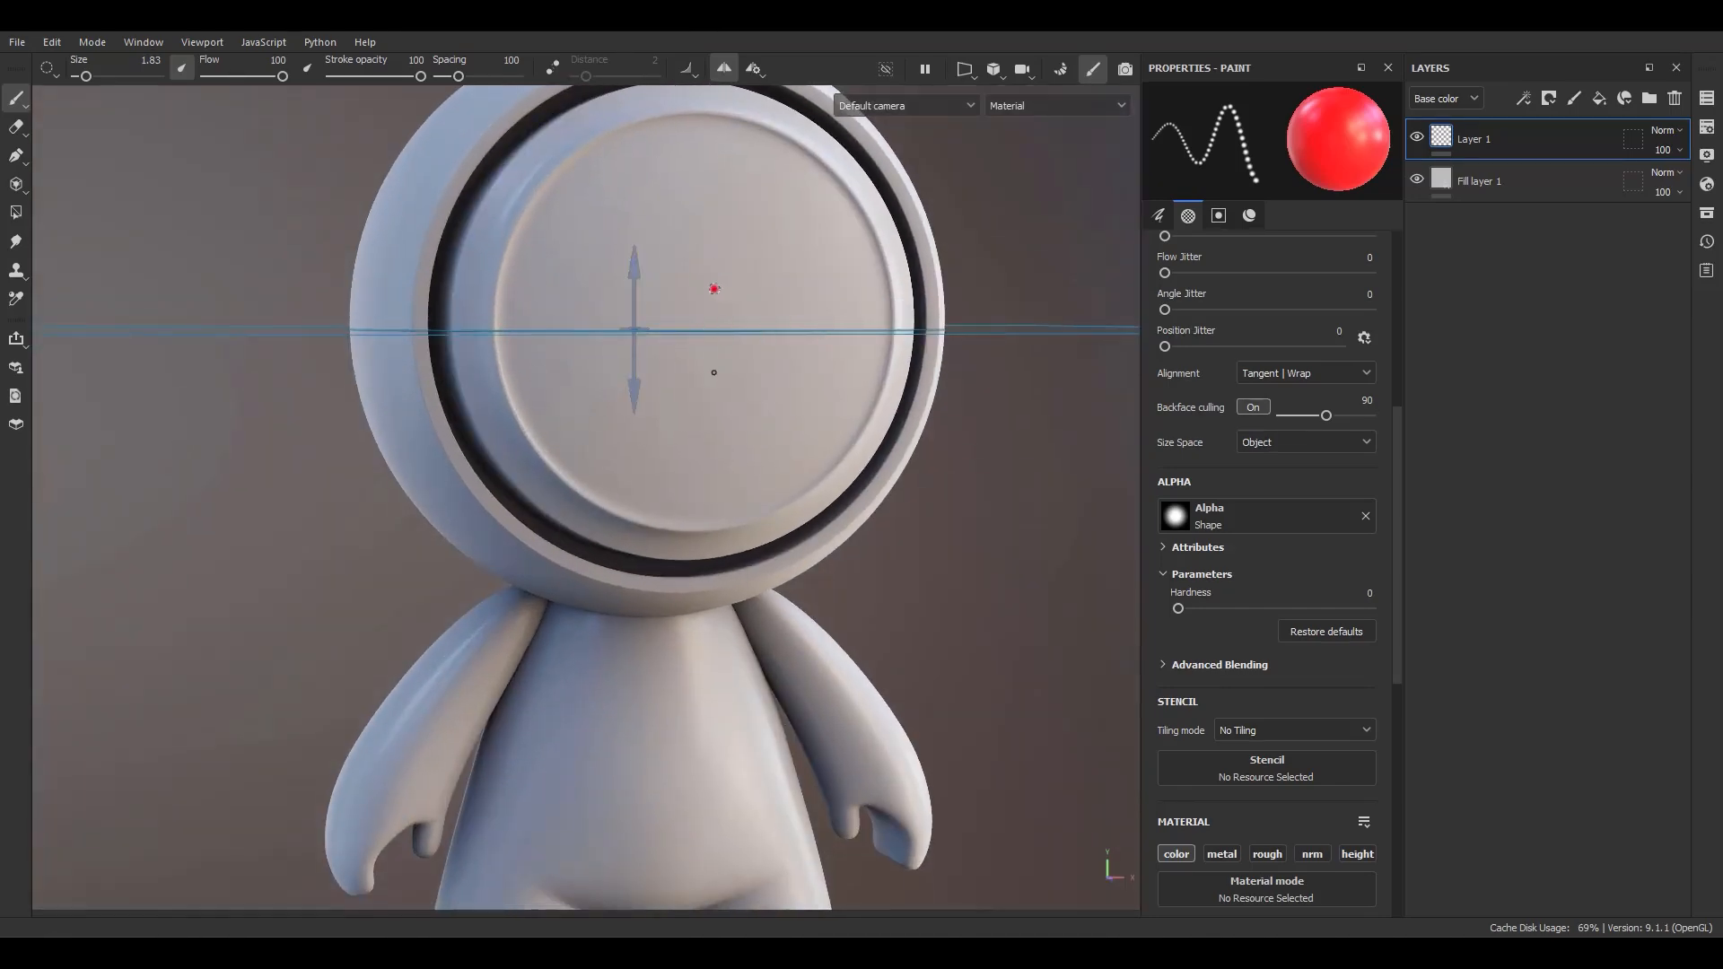
# Step: Paint dotted rectangles on the face disc with Y mirroring, moving the mirror plane up between strokes
pyautogui.moveTo(673, 304)
pyautogui.mouseDown()
pyautogui.moveTo(821, 299)
pyautogui.moveTo(821, 231)
pyautogui.moveTo(581, 206)
pyautogui.moveTo(580, 289)
pyautogui.moveTo(651, 306)
pyautogui.moveTo(671, 306)
pyautogui.moveTo(633, 278)
pyautogui.moveTo(636, 226)
pyautogui.moveTo(619, 227)
pyautogui.moveTo(796, 228)
pyautogui.mouseUp()
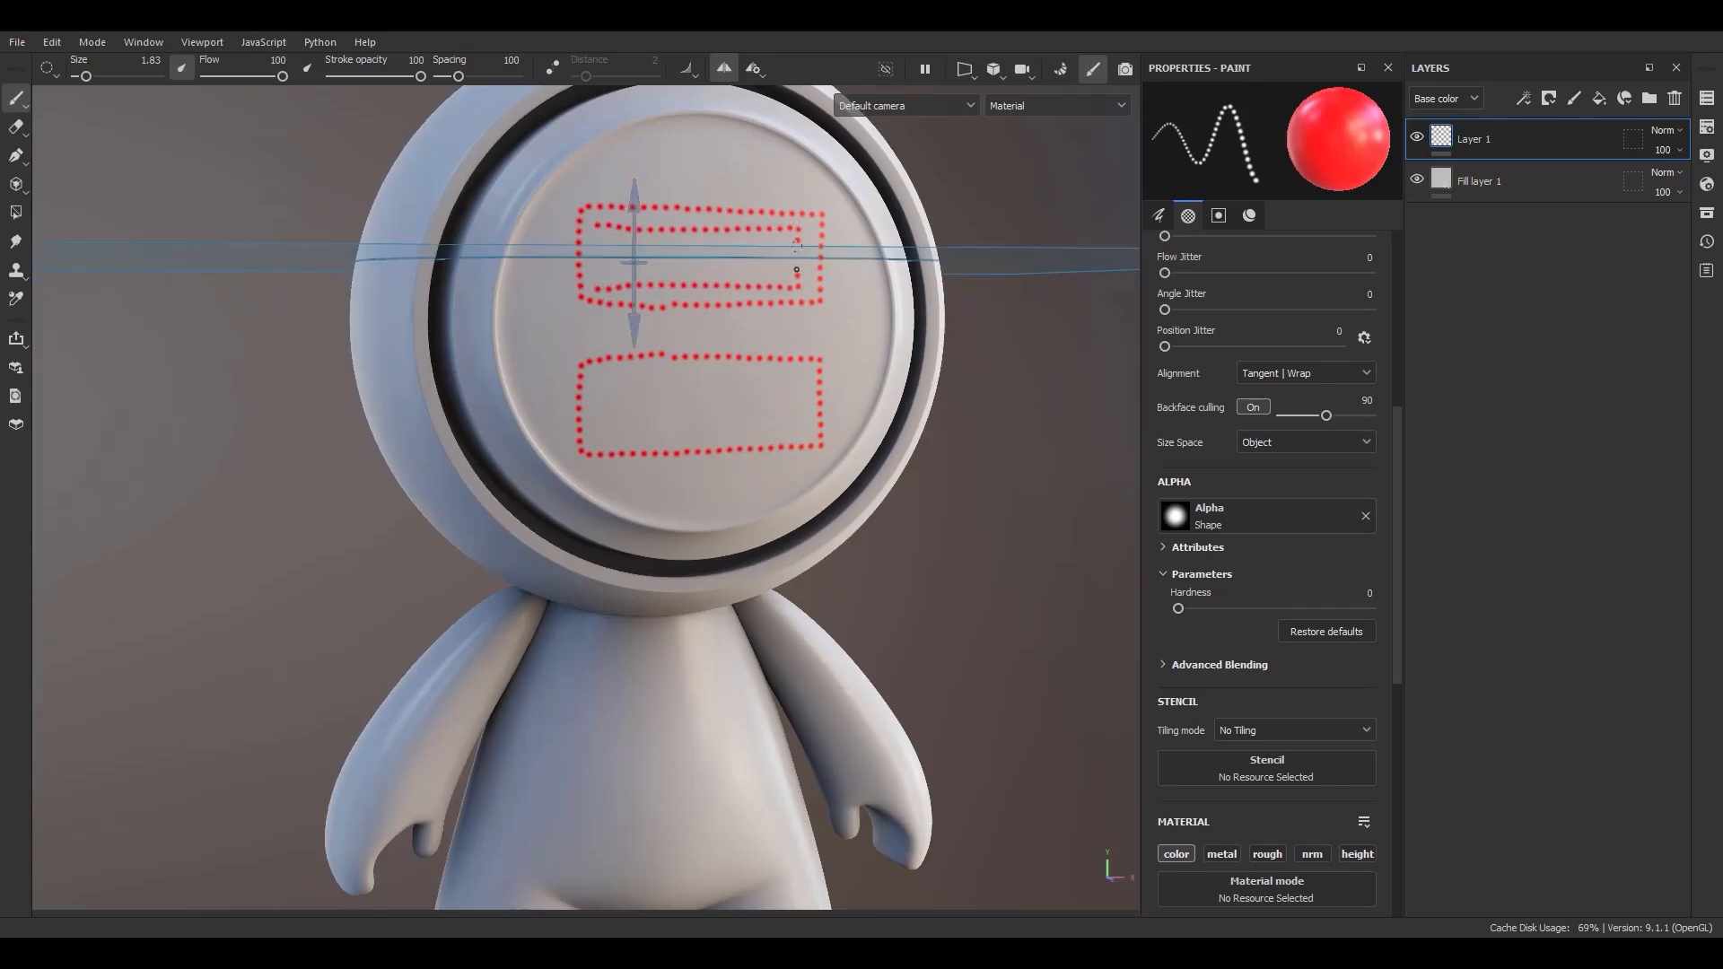
pyautogui.moveTo(604, 226); pyautogui.dragTo(604, 266)
pyautogui.moveTo(721, 269)
pyautogui.keyDown('alt'); pyautogui.mouseDown()
pyautogui.moveTo(526, 315)
pyautogui.moveTo(577, 284)
pyautogui.moveTo(557, 282)
pyautogui.mouseUp(); pyautogui.keyUp('alt')
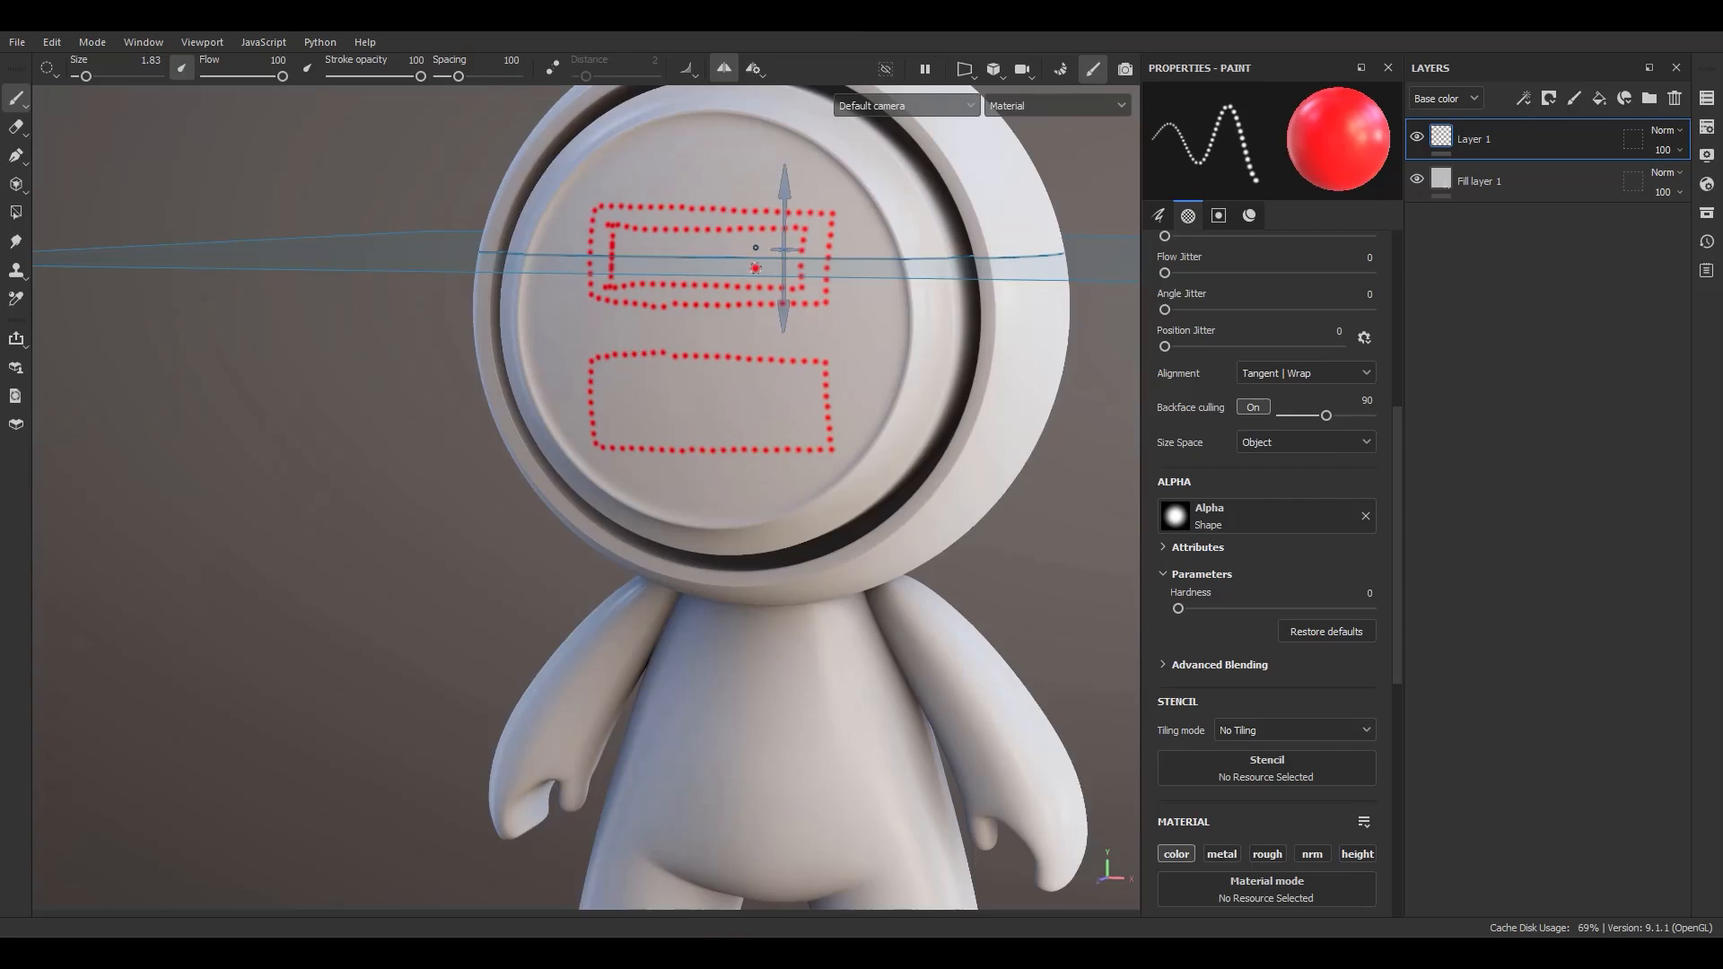
pyautogui.keyDown('alt'); pyautogui.moveTo(618, 386); pyautogui.dragTo(746, 226); pyautogui.keyUp('alt')
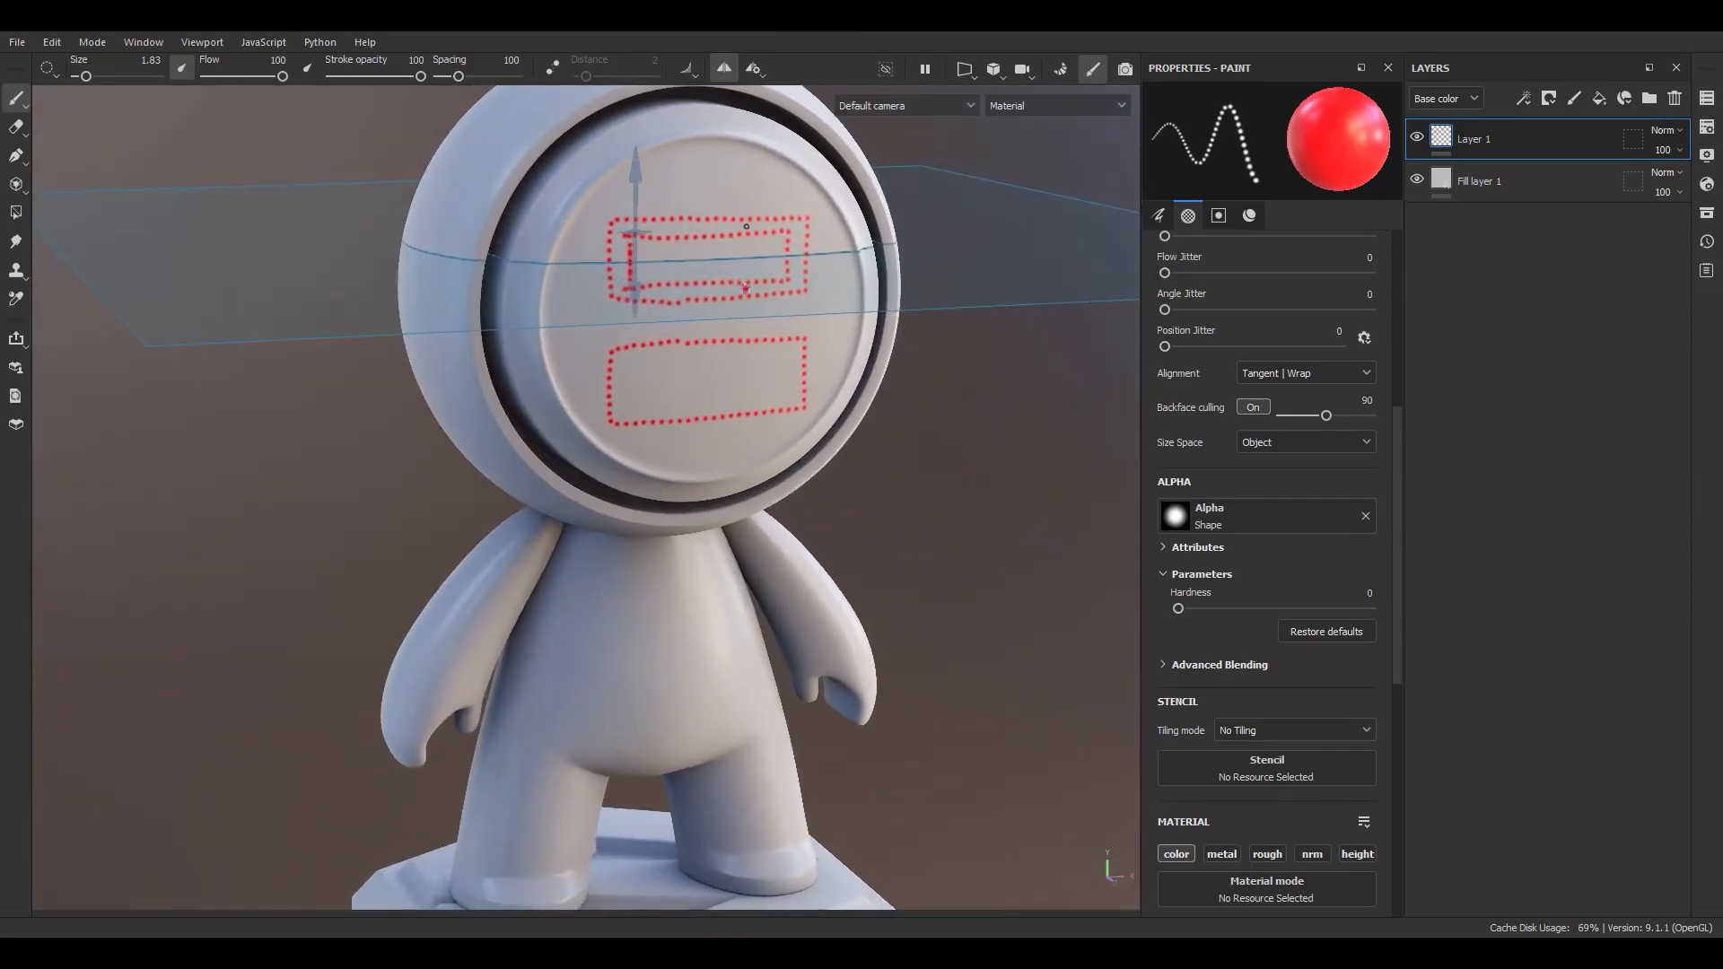
# Step: Switch from mirror symmetry to radial symmetry around the Z axis
pyautogui.click(750, 64)
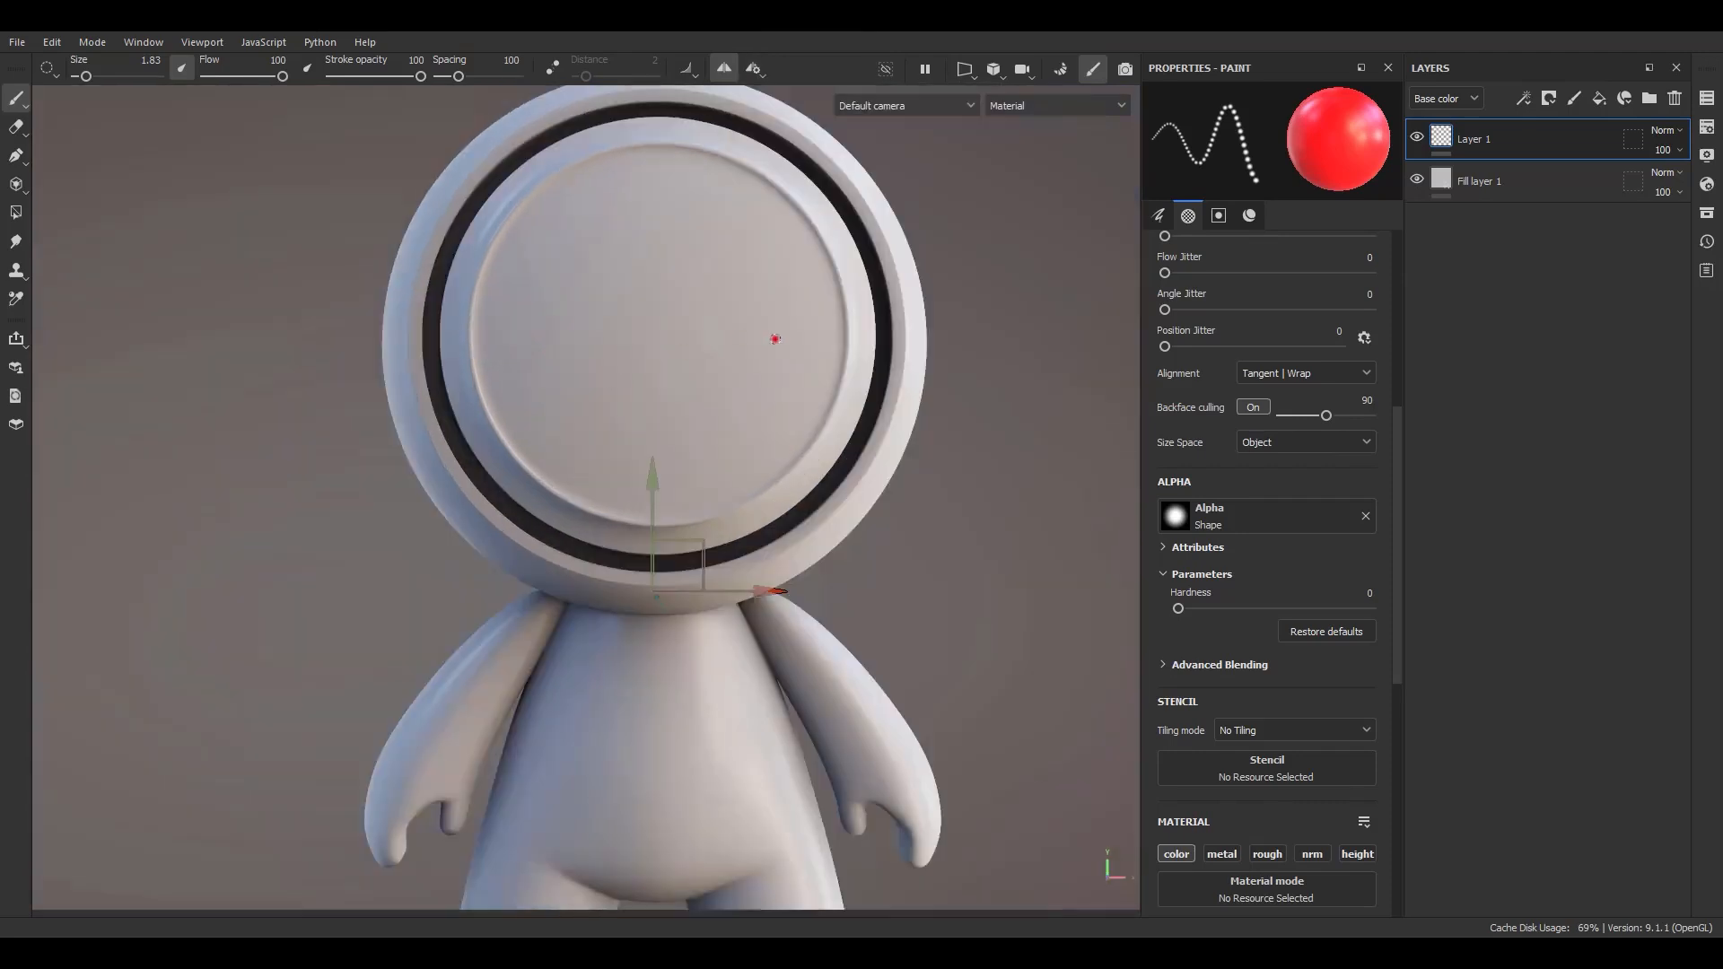
pyautogui.keyDown('alt'); pyautogui.moveTo(776, 340); pyautogui.dragTo(719, 481, button='middle'); pyautogui.keyUp('alt')
pyautogui.keyDown('alt'); pyautogui.moveTo(719, 481); pyautogui.dragTo(762, 342); pyautogui.keyUp('alt')
pyautogui.keyDown('alt'); pyautogui.moveTo(762, 342); pyautogui.dragTo(692, 350, button='right'); pyautogui.keyUp('alt')
pyautogui.keyDown('alt'); pyautogui.moveTo(692, 350); pyautogui.dragTo(689, 415, button='middle'); pyautogui.keyUp('alt')
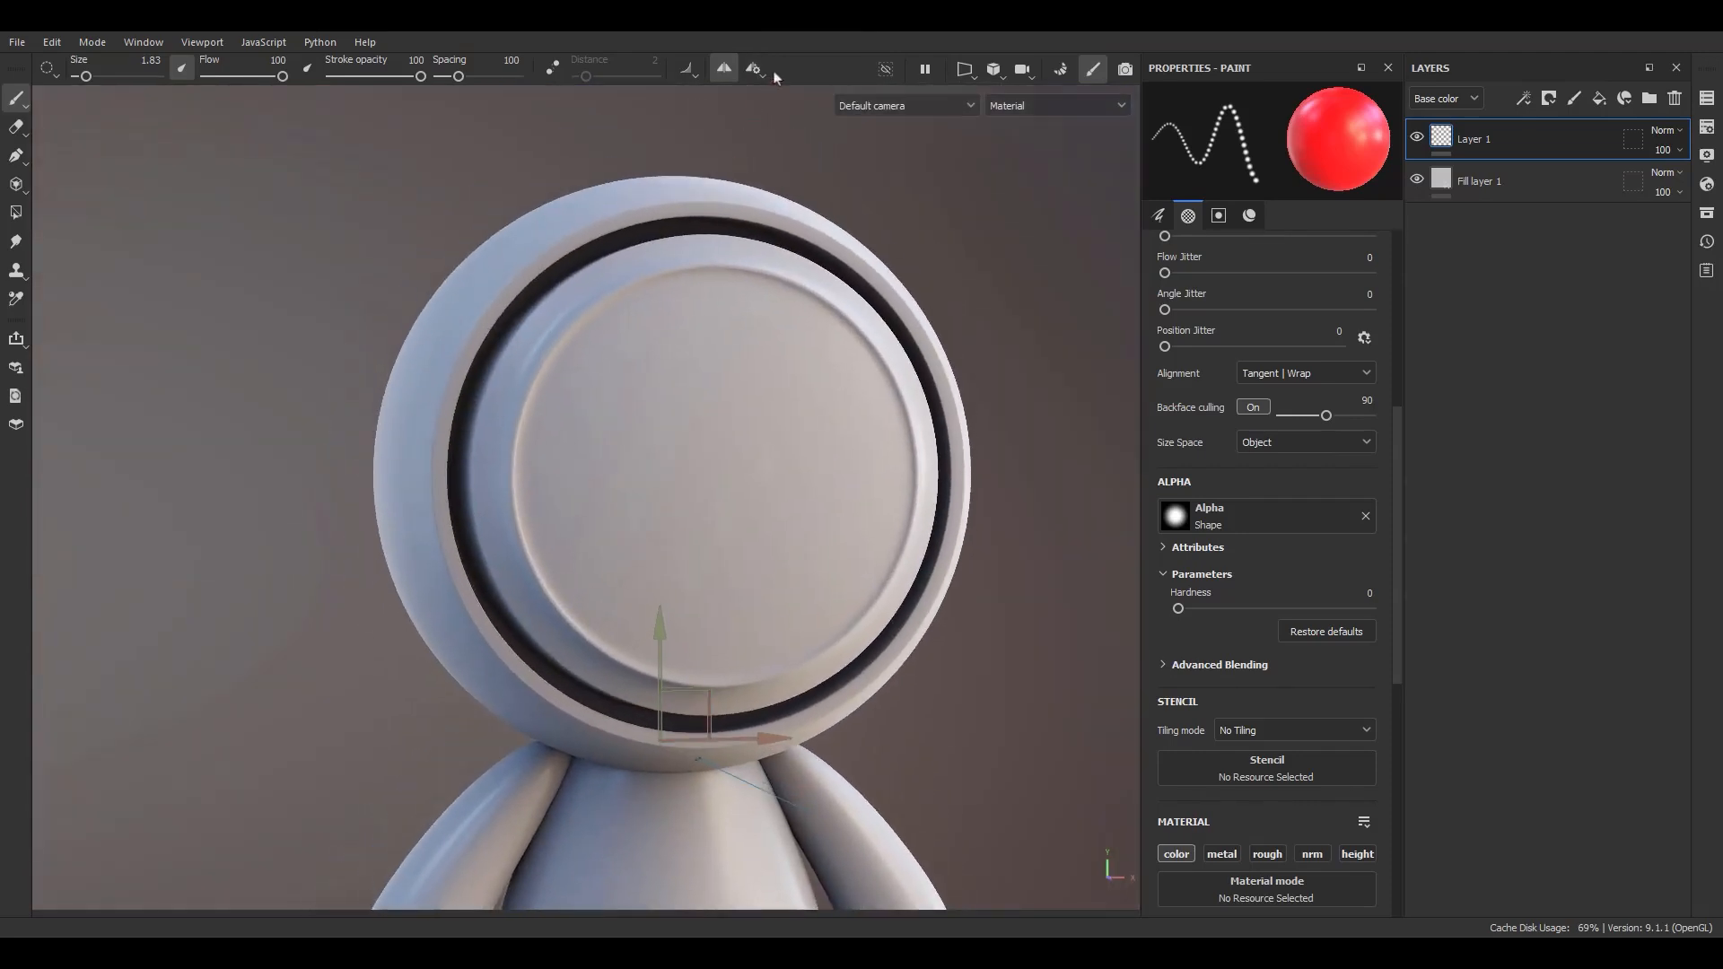
pyautogui.click(754, 69)
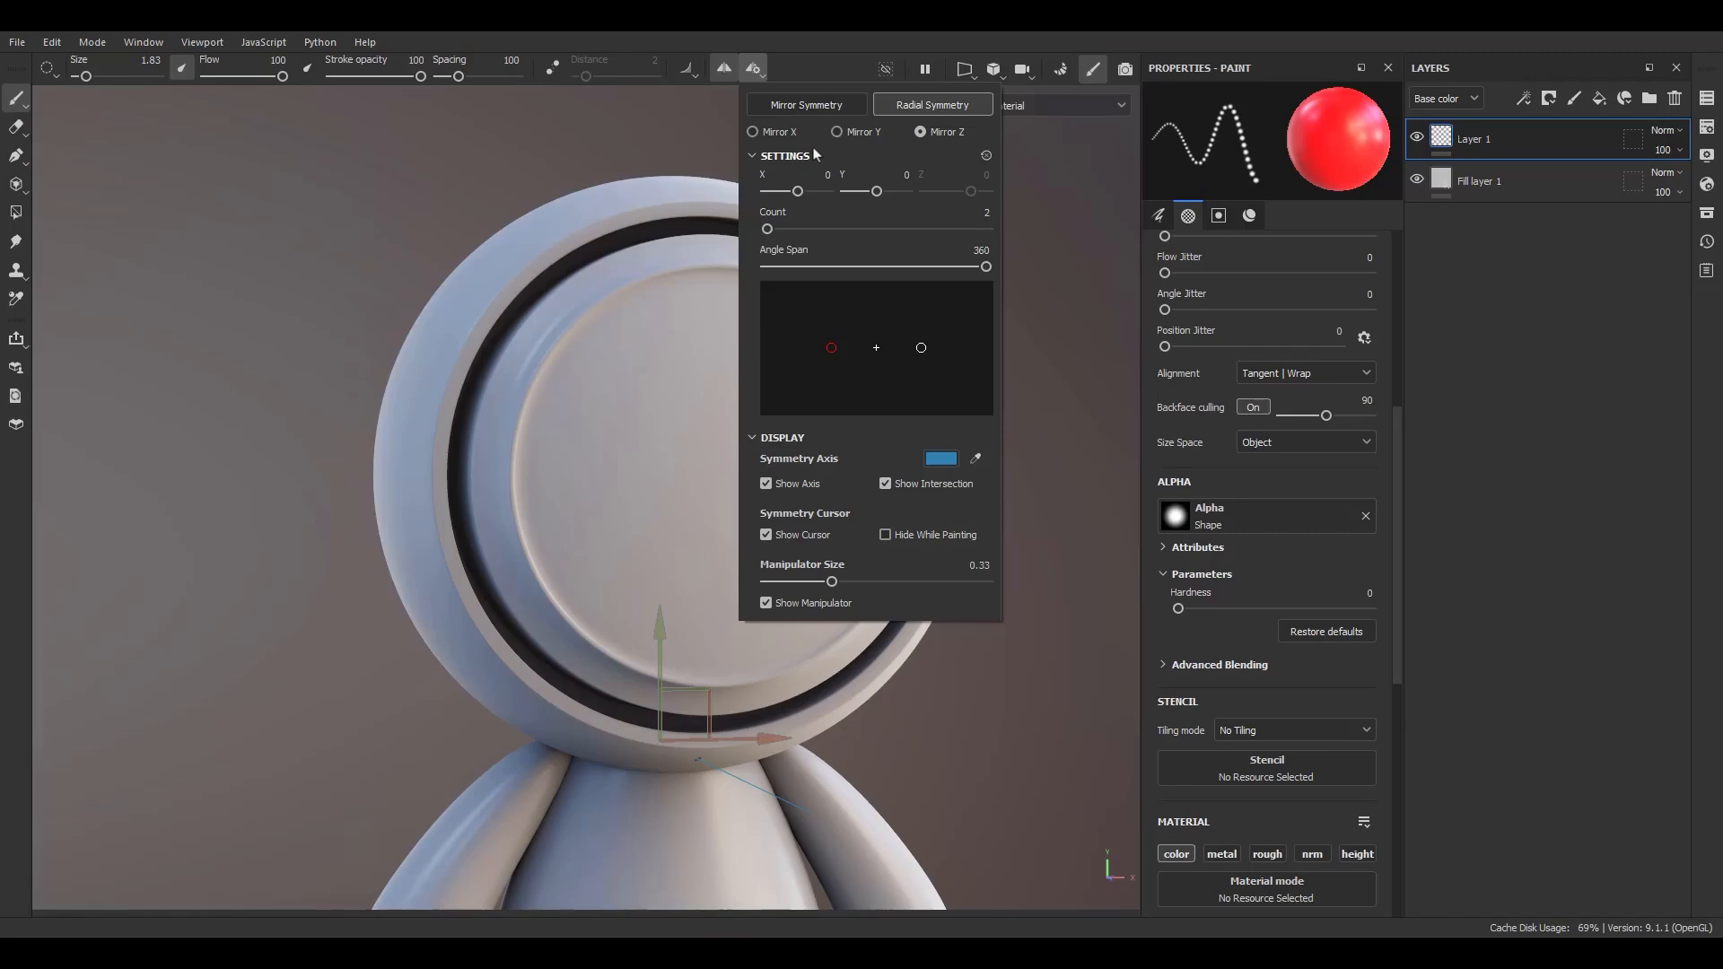
pyautogui.keyDown('alt'); pyautogui.moveTo(789, 644); pyautogui.dragTo(800, 557, button='middle'); pyautogui.keyUp('alt')
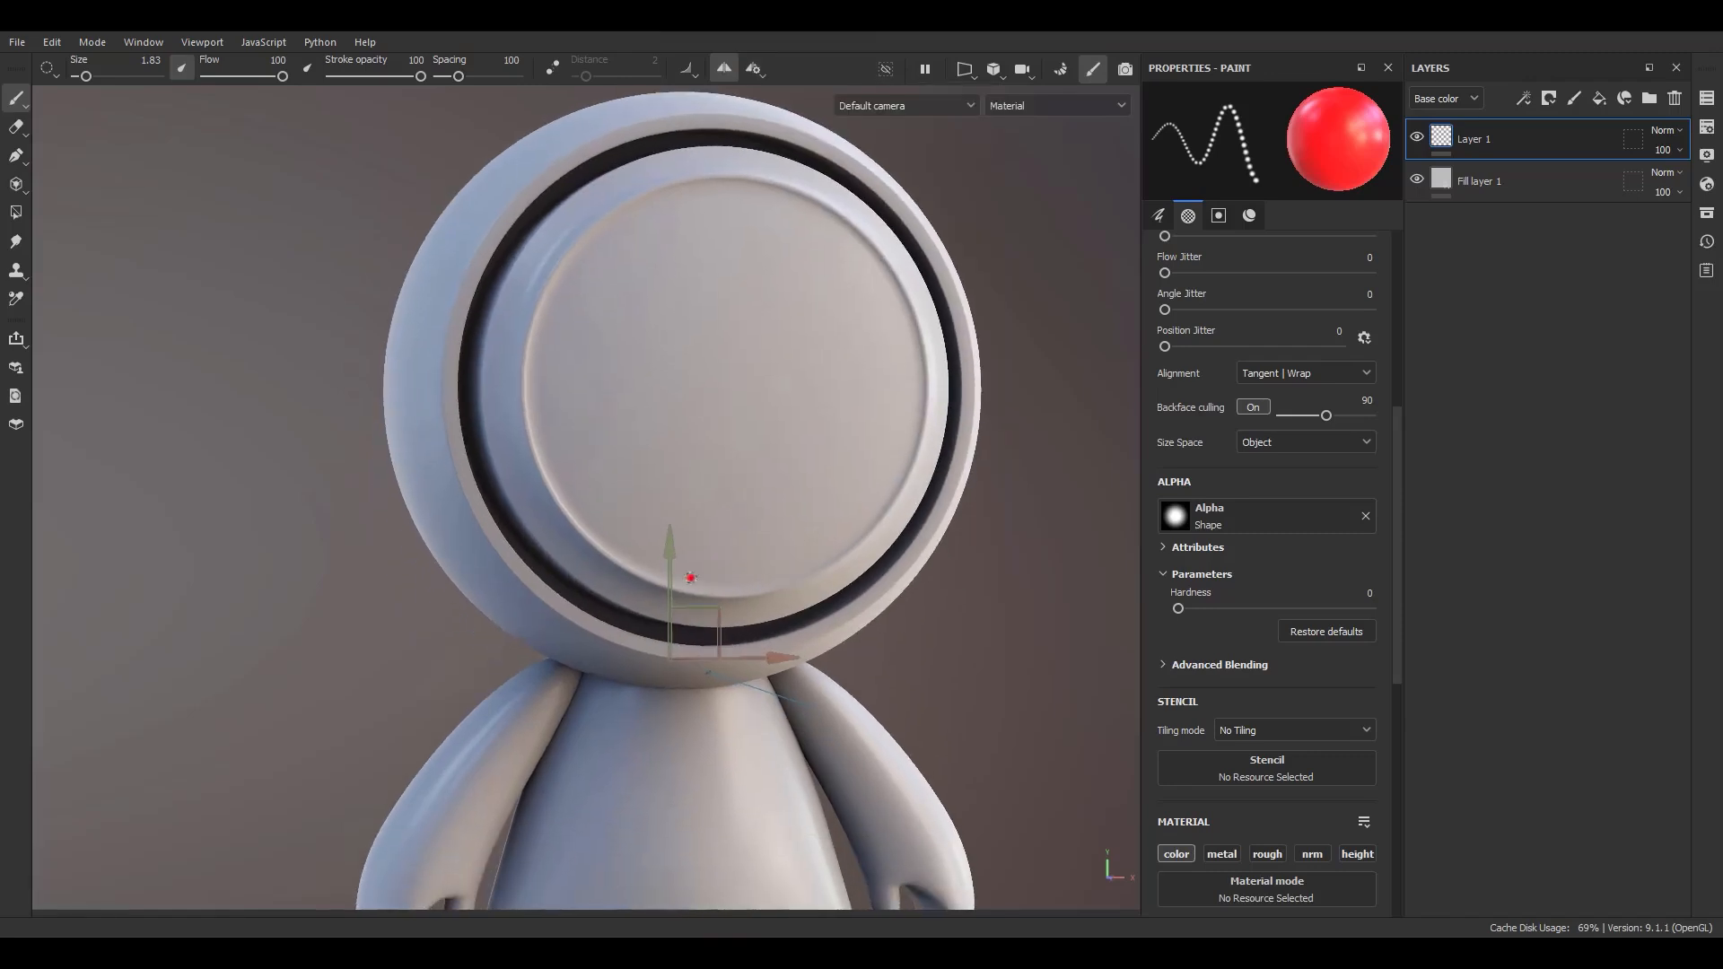
# Step: Move the radial symmetry axis up to the face disc's centre, to a Y position of about 0.513
pyautogui.moveTo(675, 577); pyautogui.dragTo(931, 547)
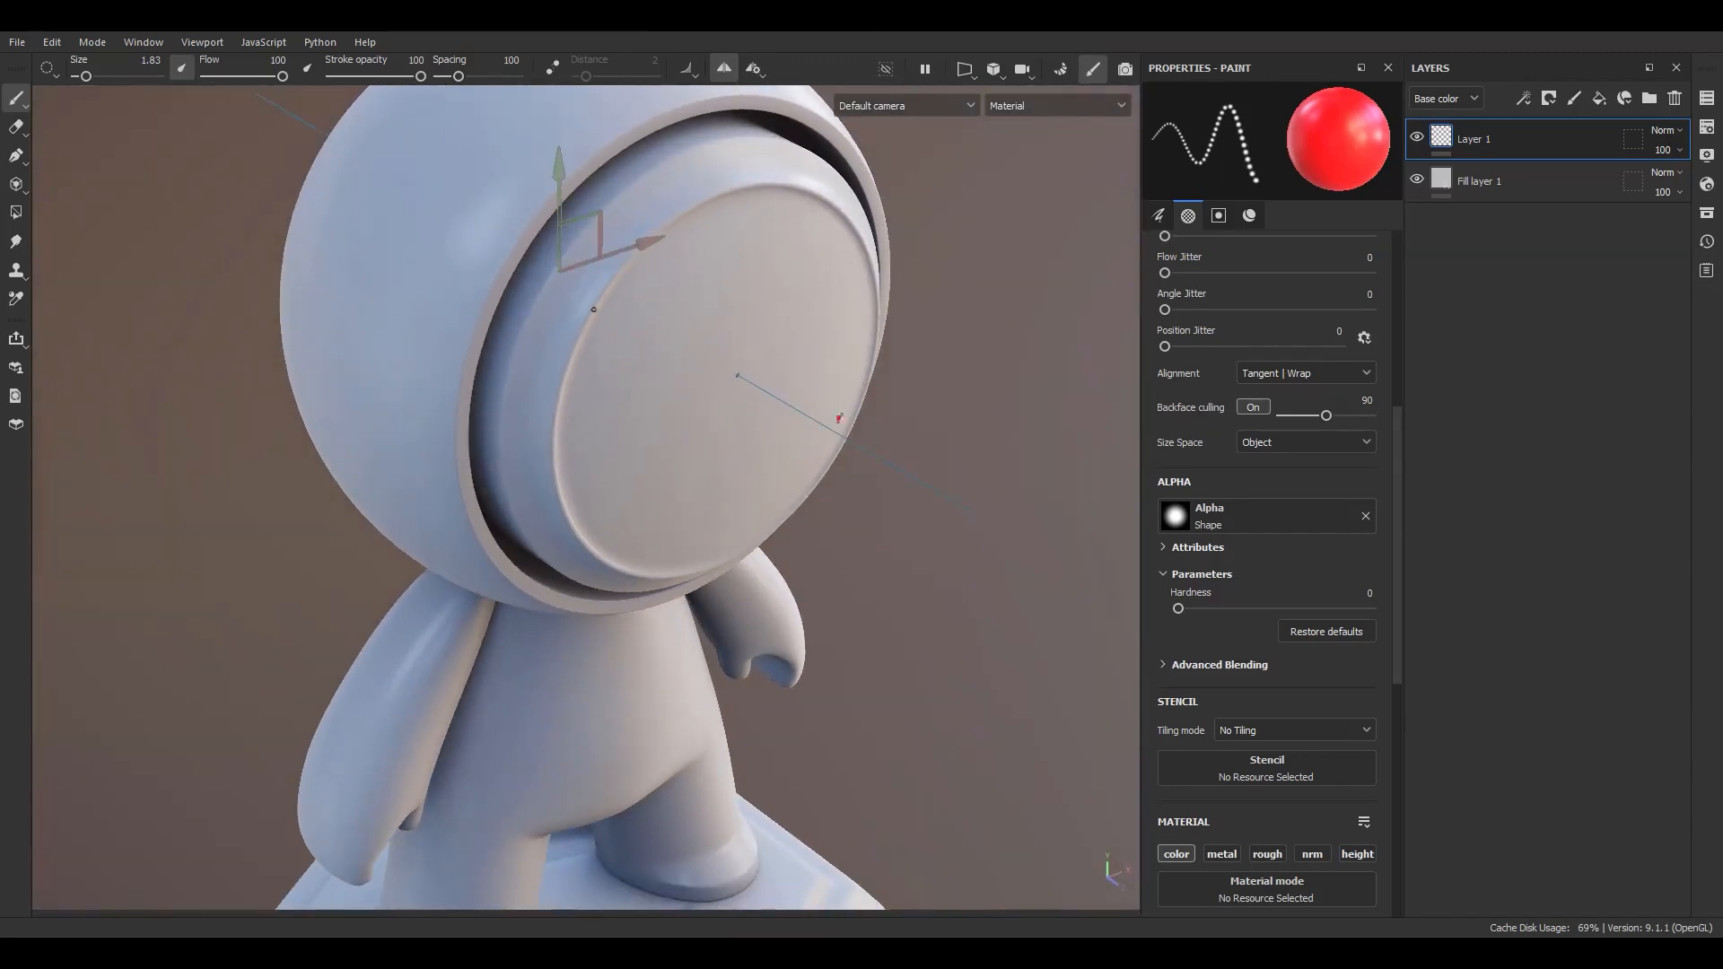
pyautogui.keyDown('alt'); pyautogui.moveTo(735, 366); pyautogui.dragTo(611, 295); pyautogui.keyUp('alt')
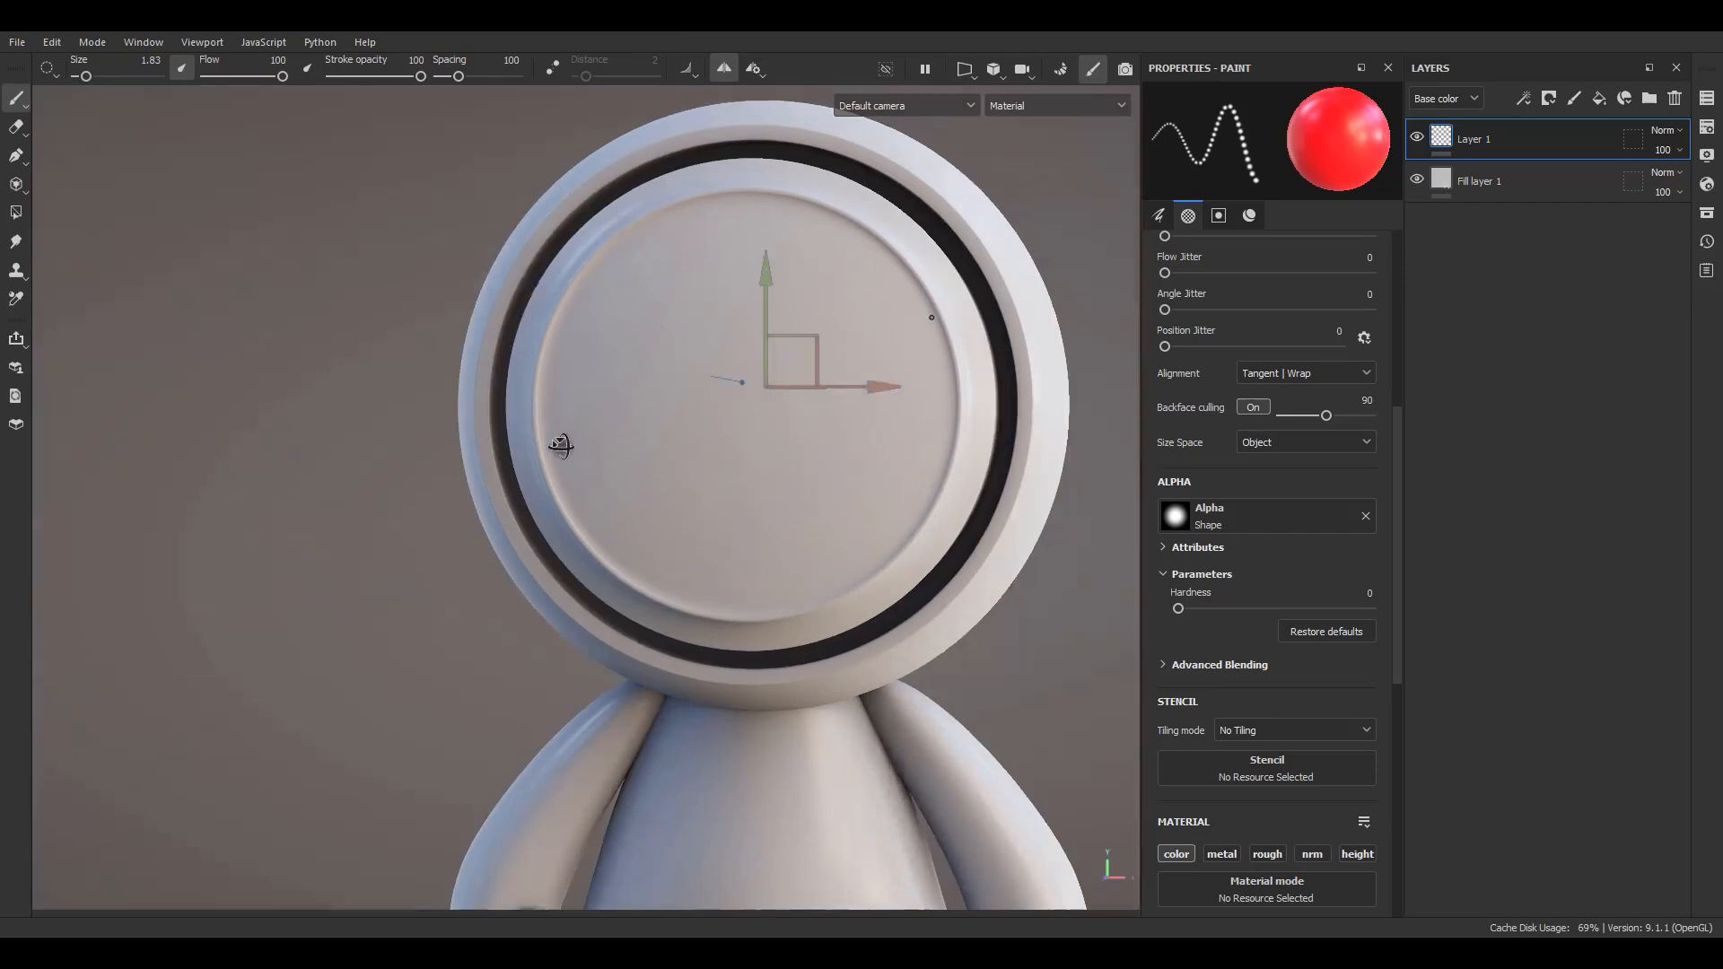
pyautogui.moveTo(685, 308)
pyautogui.keyDown('alt'); pyautogui.mouseDown()
pyautogui.moveTo(557, 446)
pyautogui.moveTo(583, 467)
pyautogui.mouseUp(); pyautogui.keyUp('alt')
# Step: Try the X and Y axes for the radial symmetry and return to Z
pyautogui.click(760, 73)
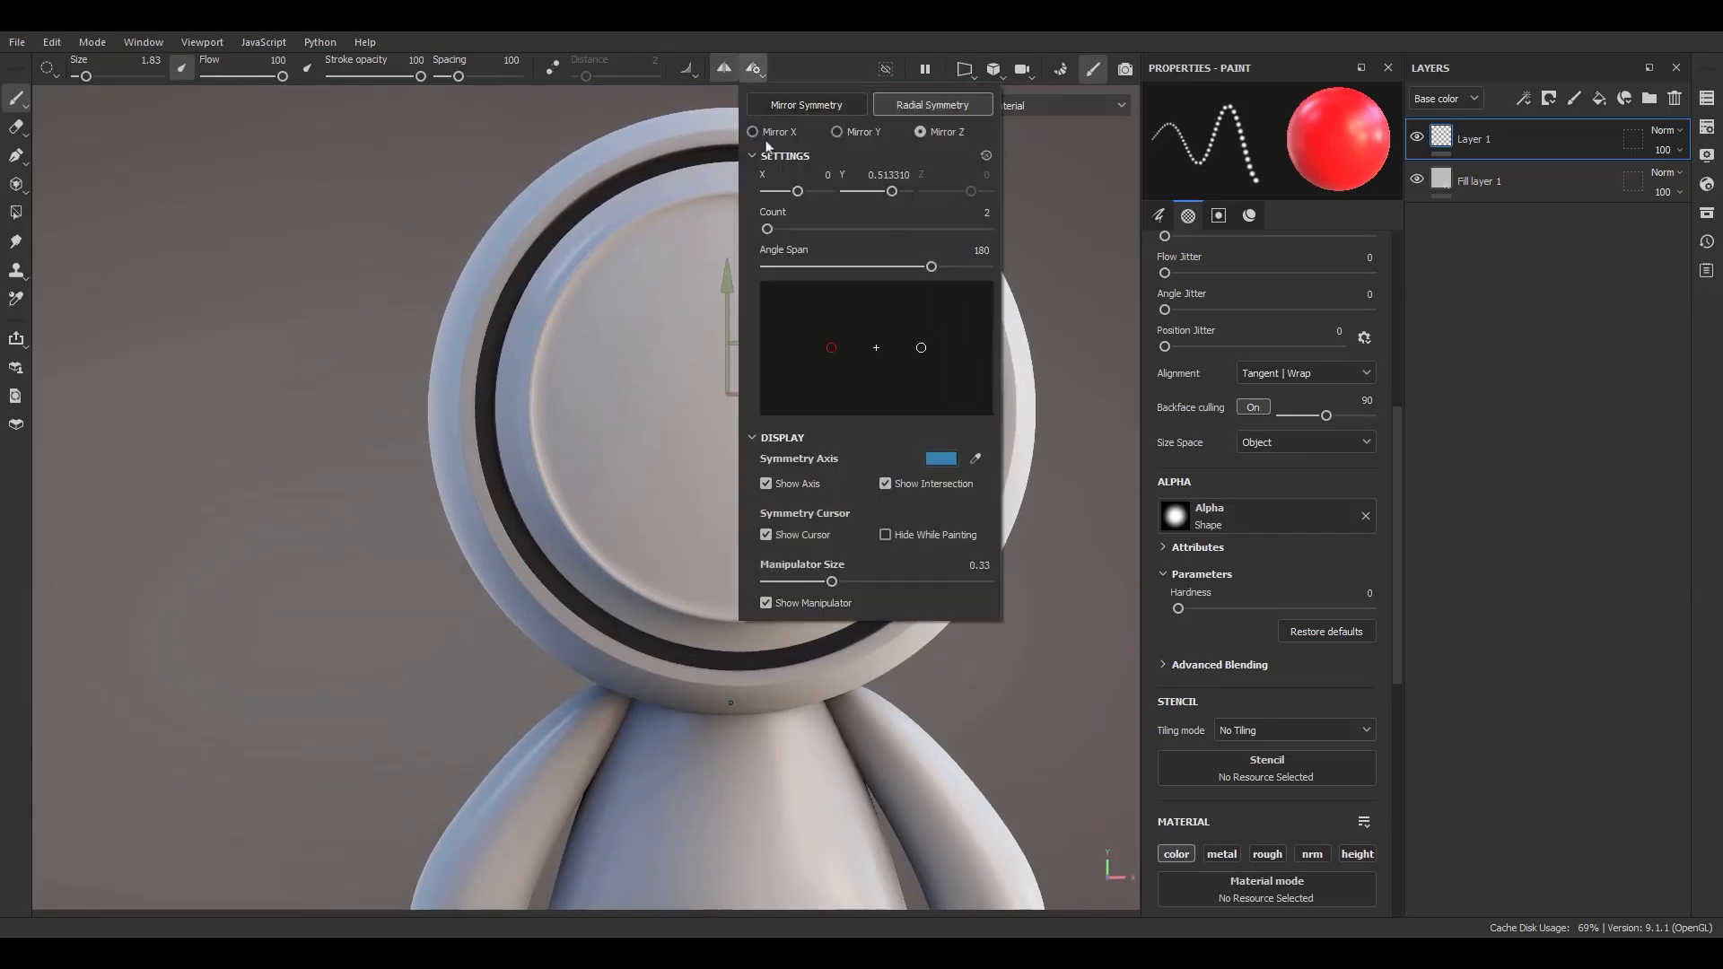
pyautogui.click(768, 133)
pyautogui.click(844, 134)
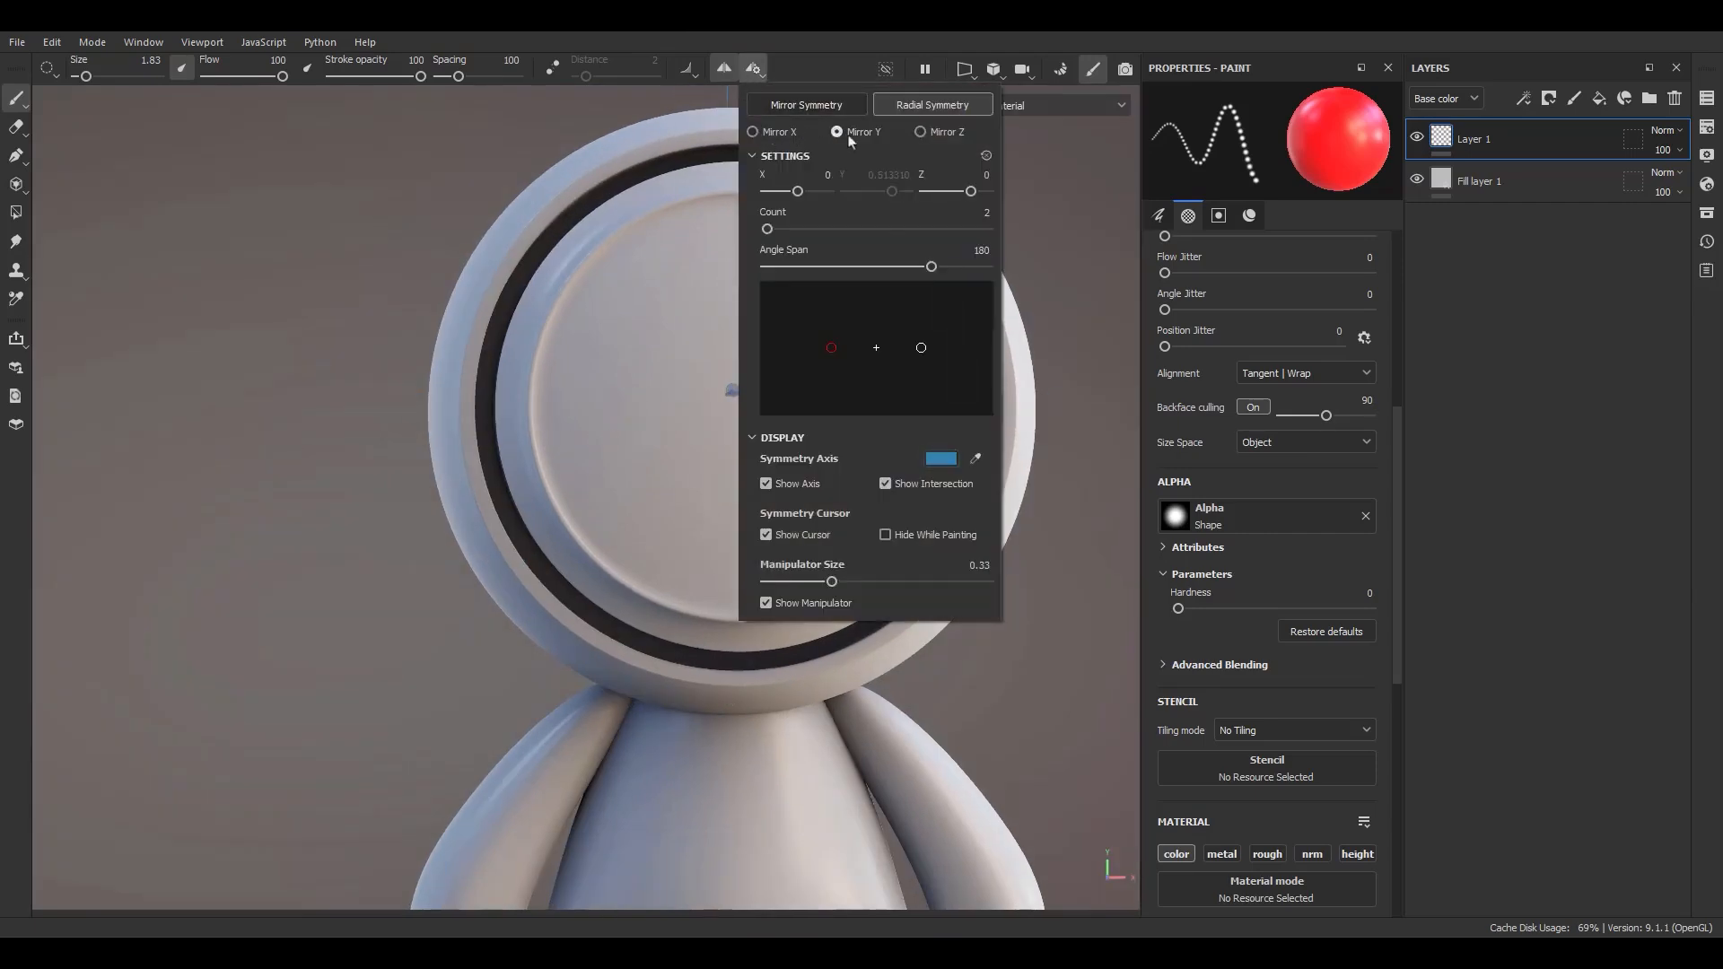
pyautogui.click(939, 137)
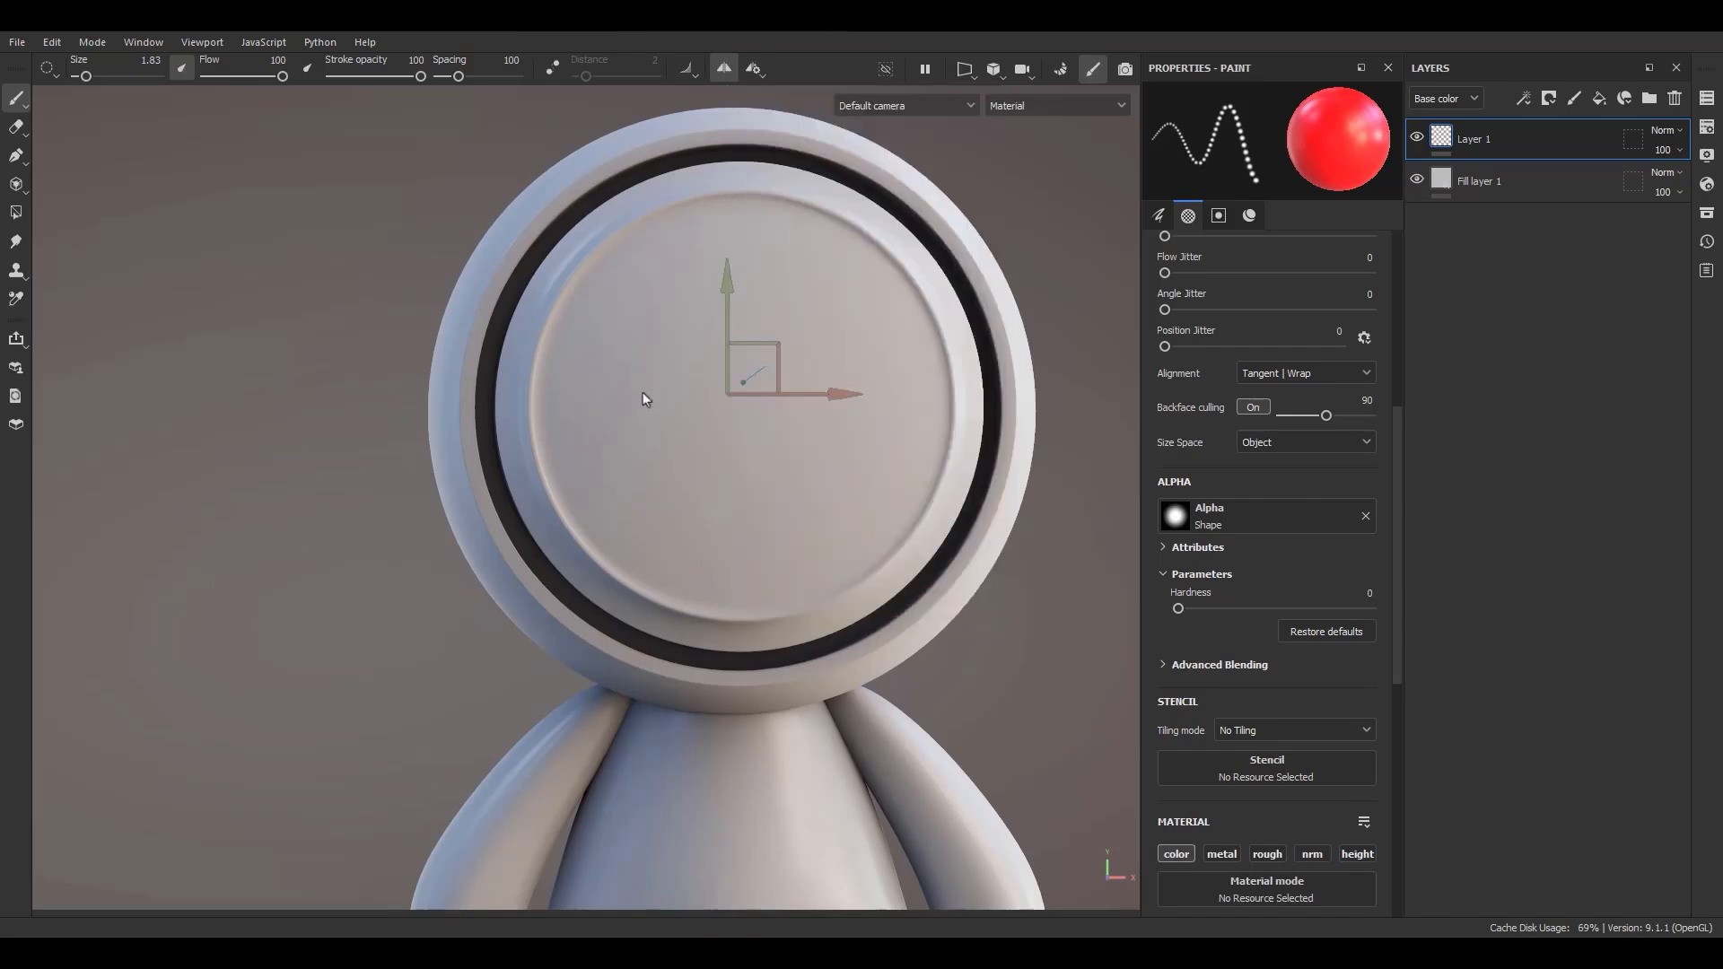
# Step: Set the radial symmetry's Y position to 0.5
pyautogui.keyDown('alt'); pyautogui.moveTo(643, 392); pyautogui.dragTo(697, 446); pyautogui.keyUp('alt')
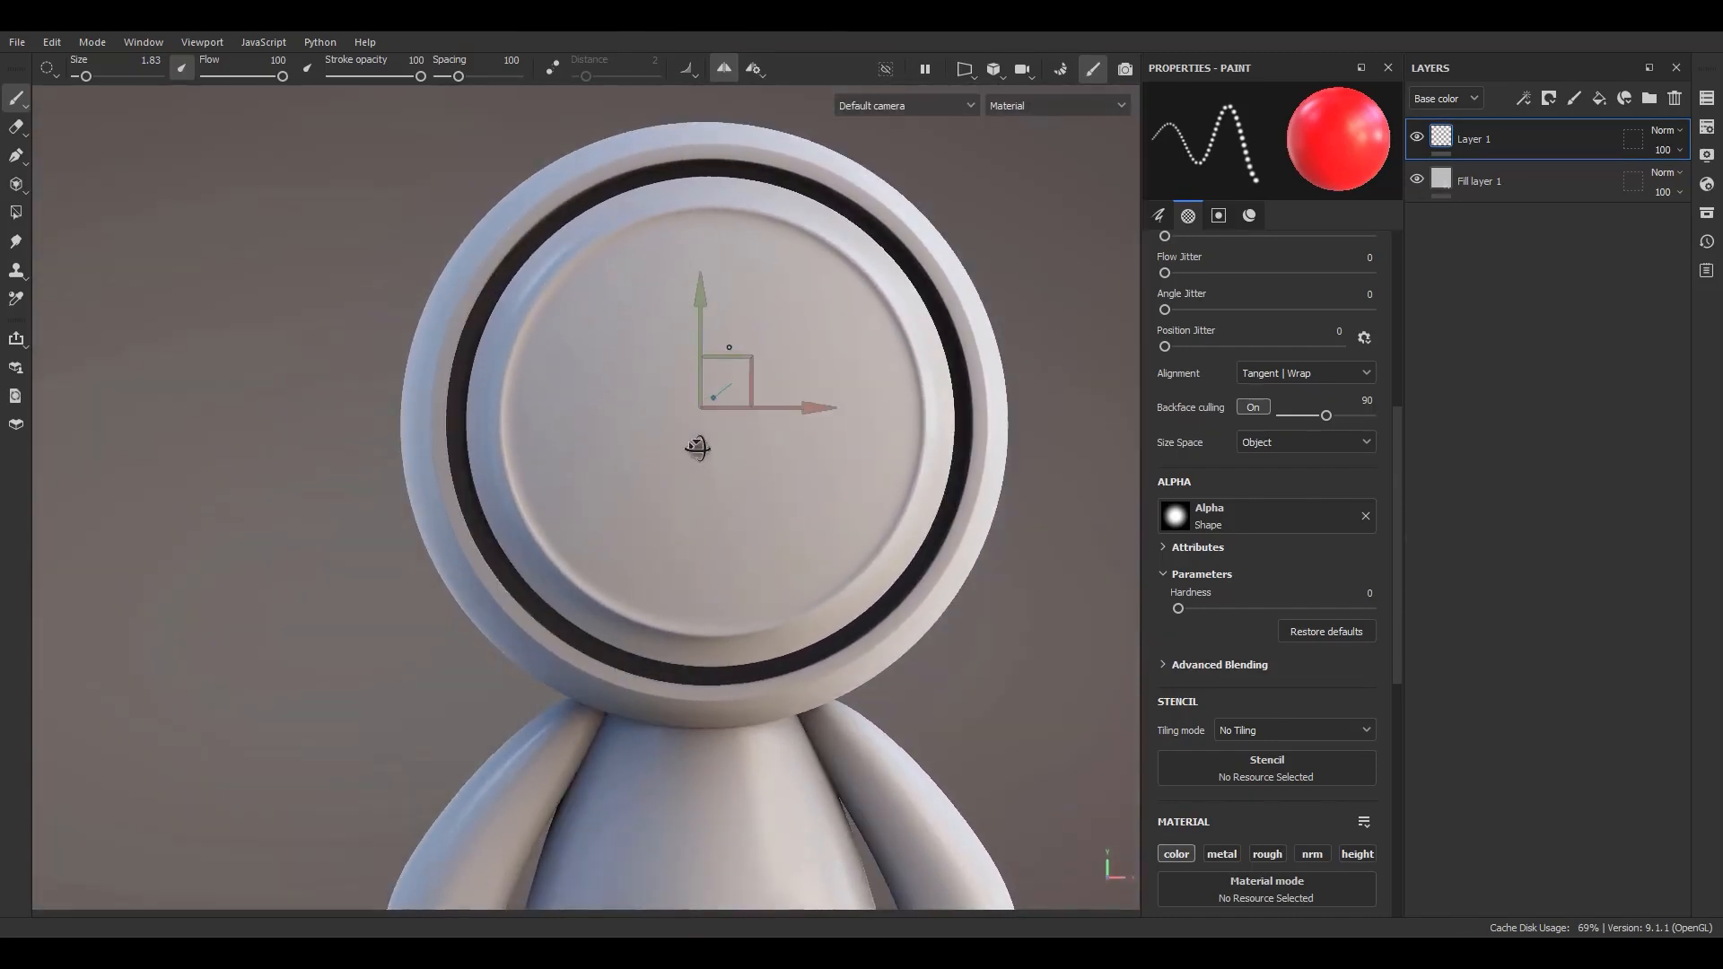
pyautogui.click(753, 69)
pyautogui.doubleClick(862, 177)
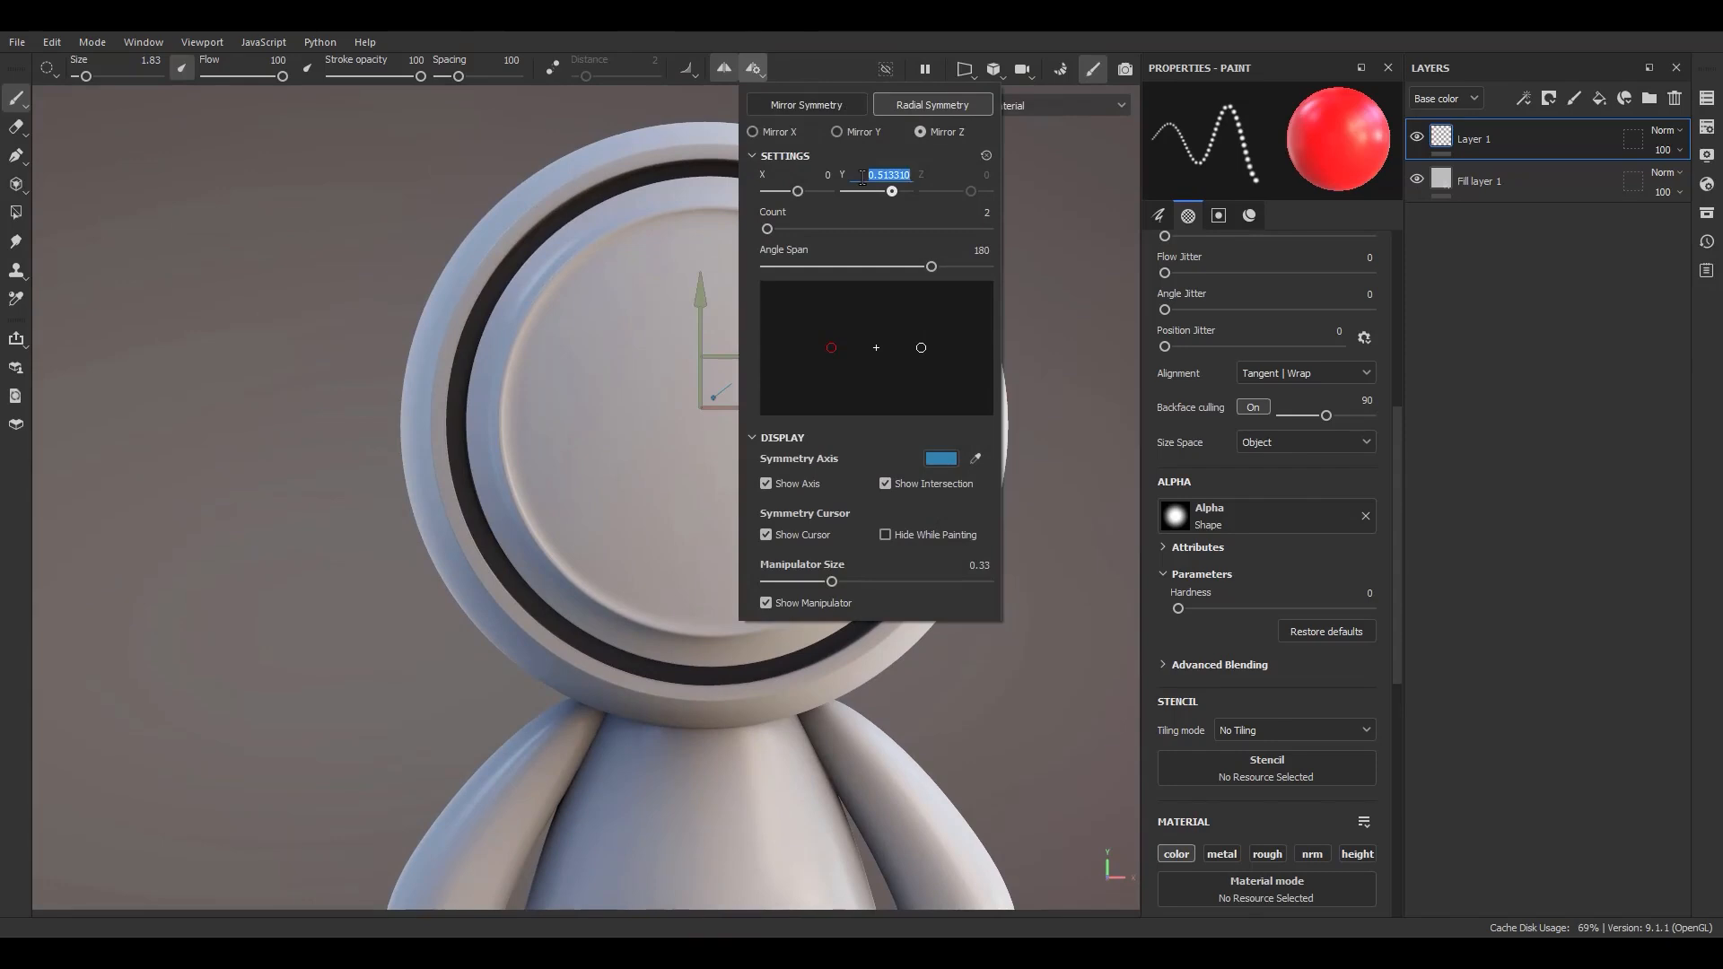
pyautogui.write('0.5')
pyautogui.press('Return')
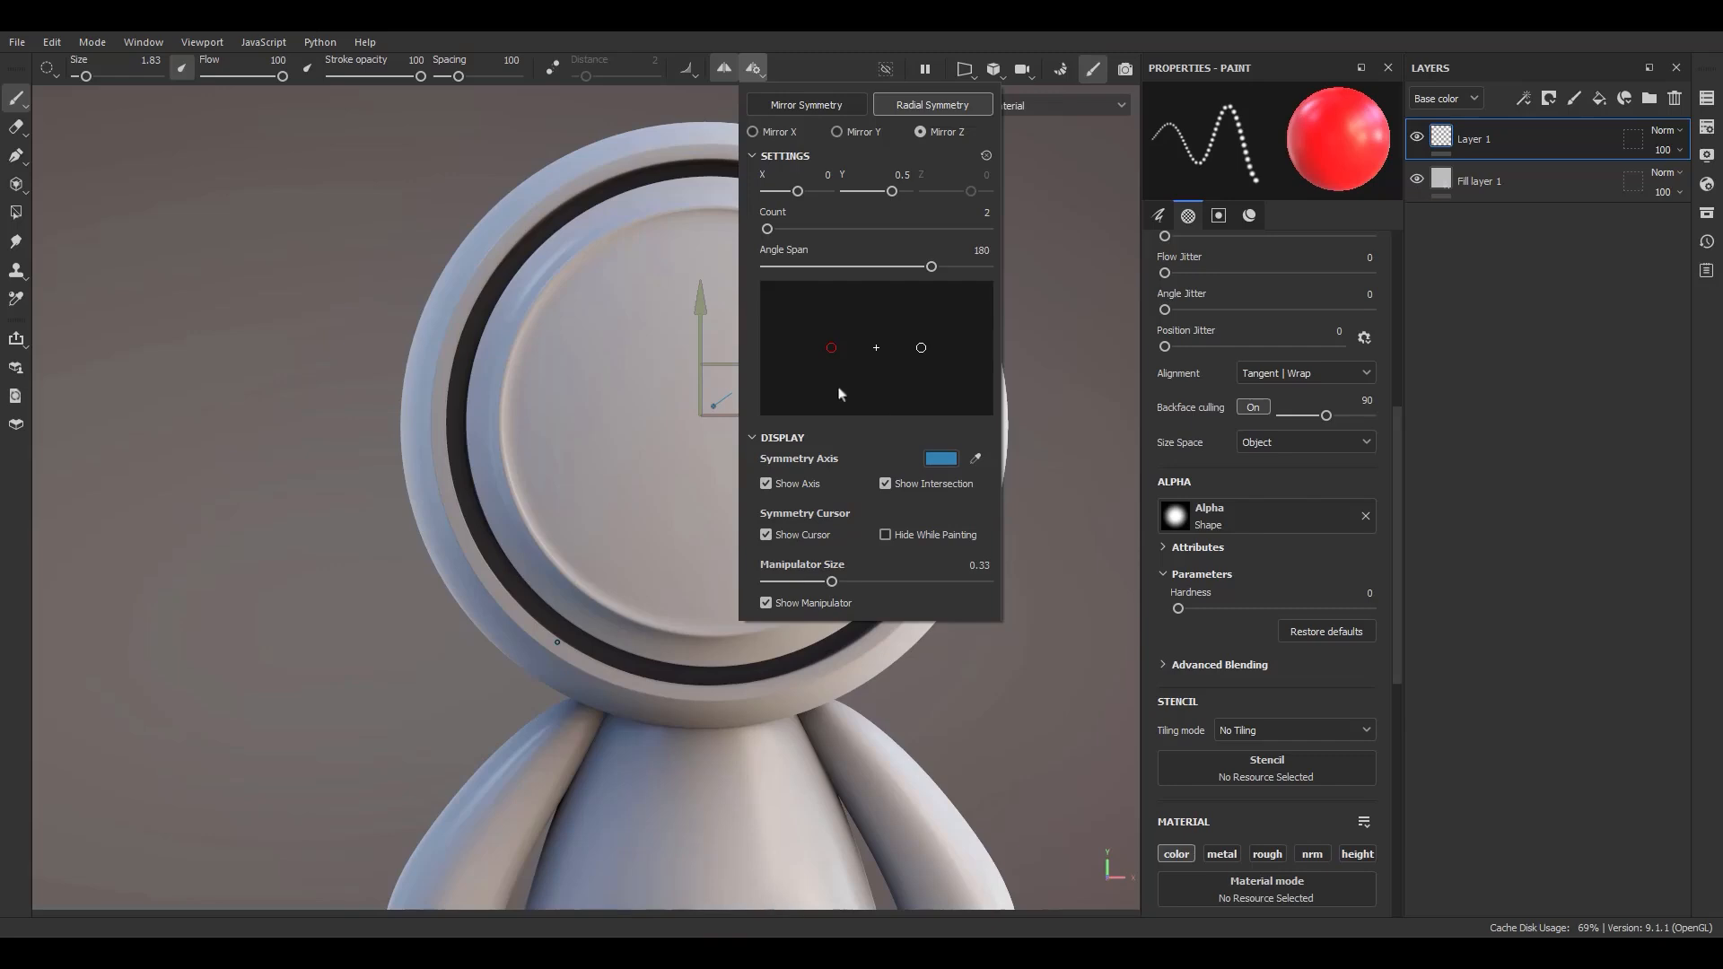
# Step: Paint a looping test stroke on the face disc with the two-copy radial symmetry, and undo it
pyautogui.click(664, 365)
pyautogui.moveTo(636, 419)
pyautogui.mouseDown()
pyautogui.moveTo(643, 353)
pyautogui.moveTo(718, 277)
pyautogui.moveTo(781, 276)
pyautogui.moveTo(917, 395)
pyautogui.moveTo(829, 535)
pyautogui.moveTo(673, 564)
pyautogui.moveTo(596, 485)
pyautogui.moveTo(635, 270)
pyautogui.moveTo(779, 259)
pyautogui.moveTo(835, 332)
pyautogui.moveTo(807, 457)
pyautogui.moveTo(857, 420)
pyautogui.mouseUp()
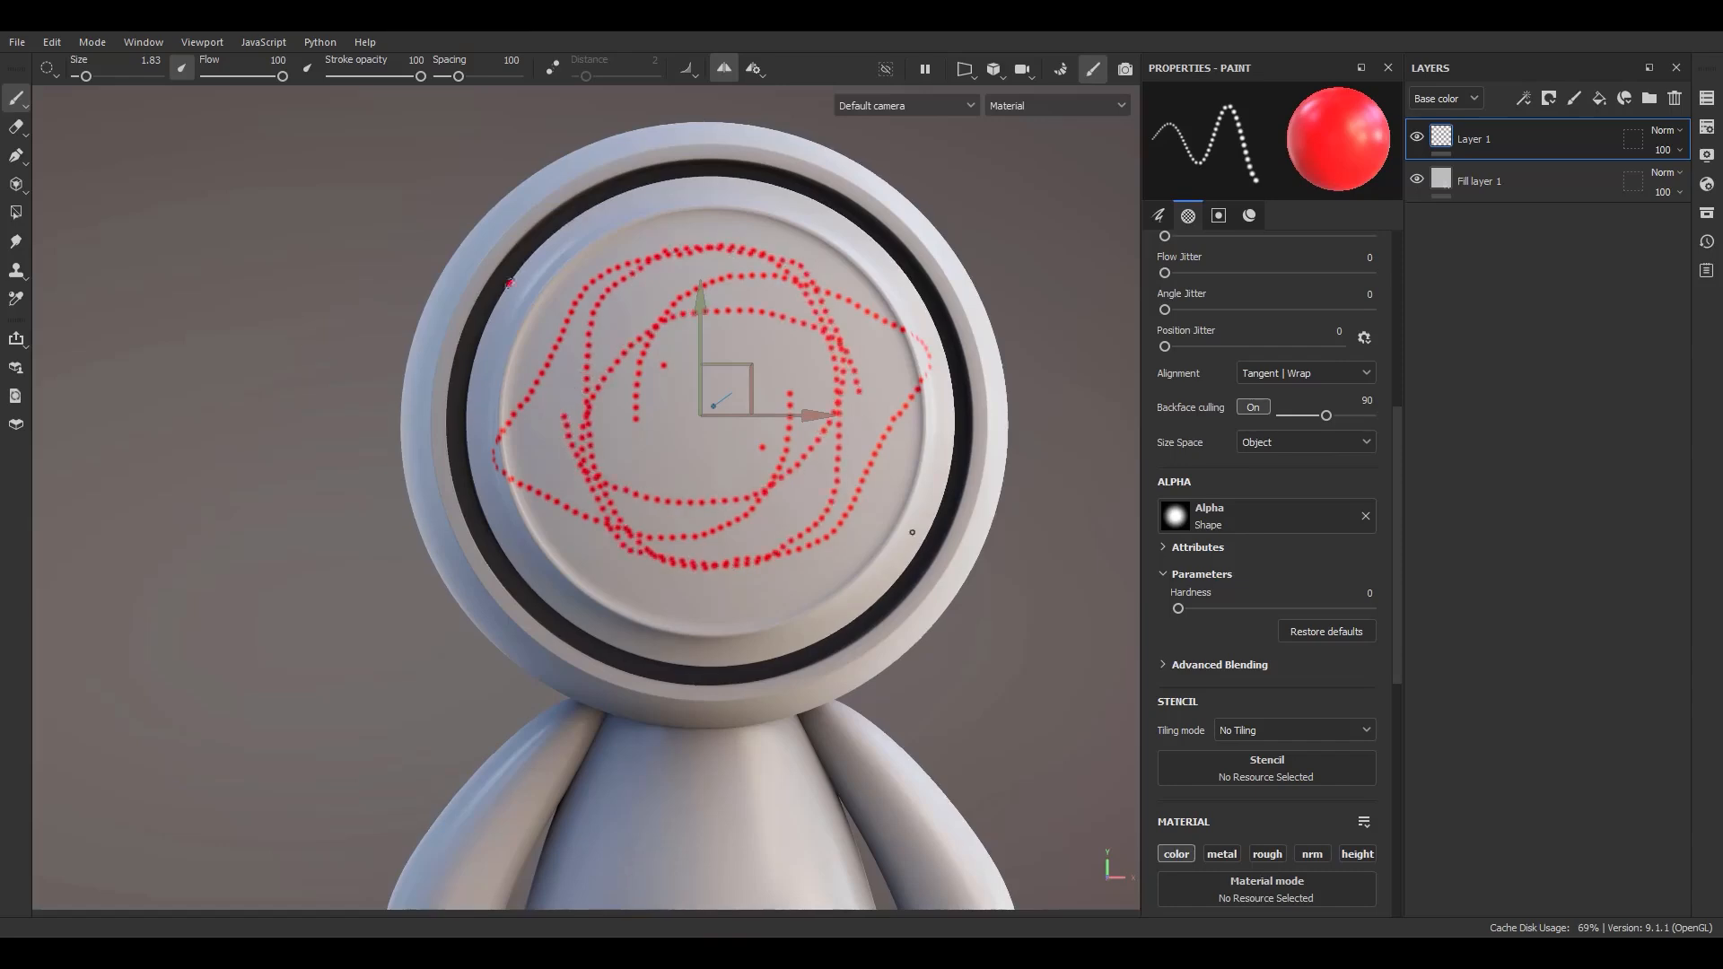
pyautogui.hotkey('ctrl', 'z')
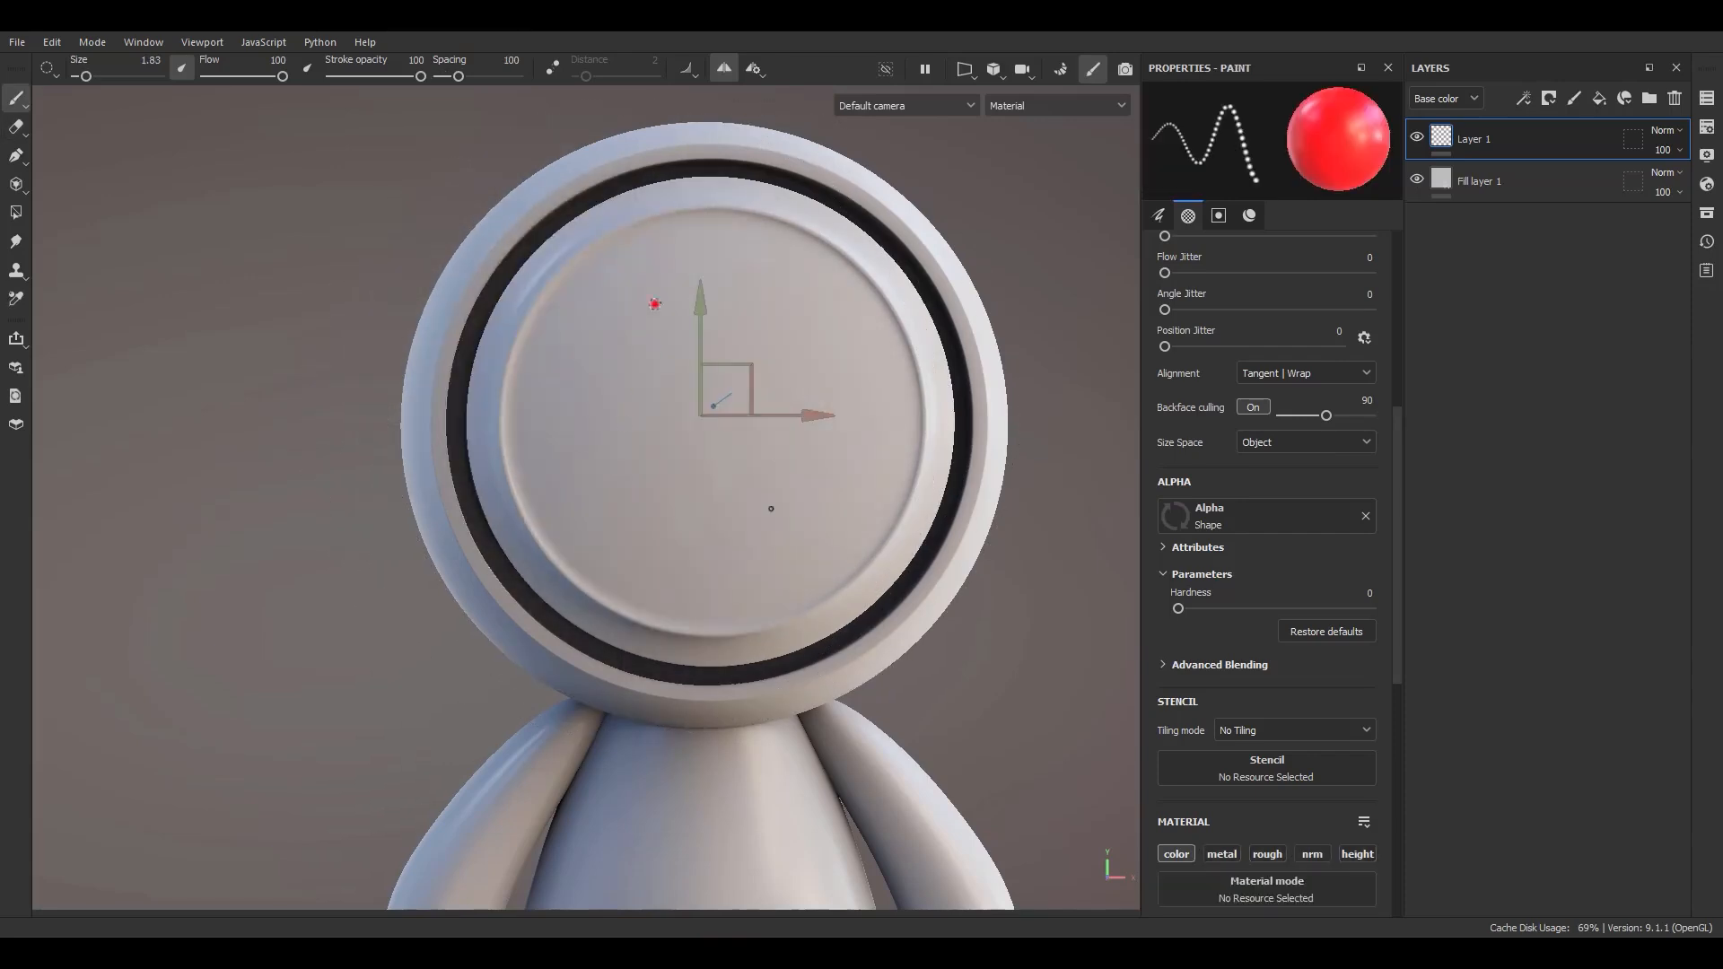
# Step: Set the radial symmetry's count to 8 and try a short brush stroke on the face disc, undoing the stroke
pyautogui.click(758, 70)
pyautogui.moveTo(767, 229); pyautogui.dragTo(861, 230)
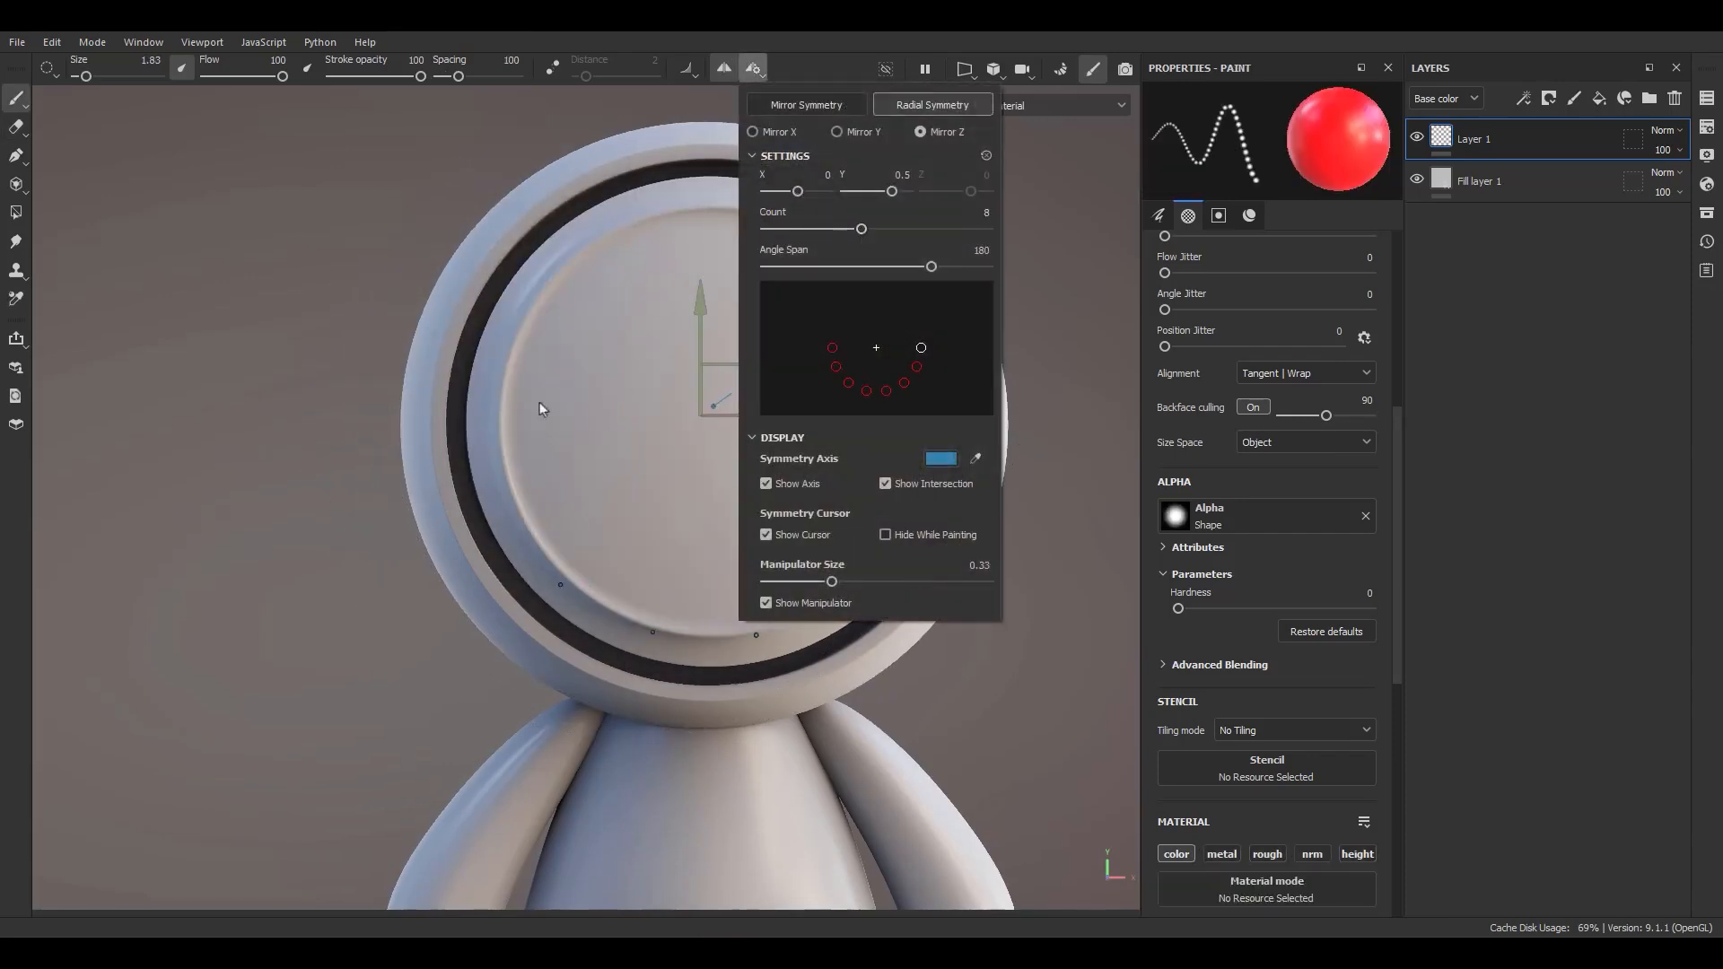
pyautogui.moveTo(594, 390); pyautogui.dragTo(585, 389)
pyautogui.hotkey('ctrl', 'z')
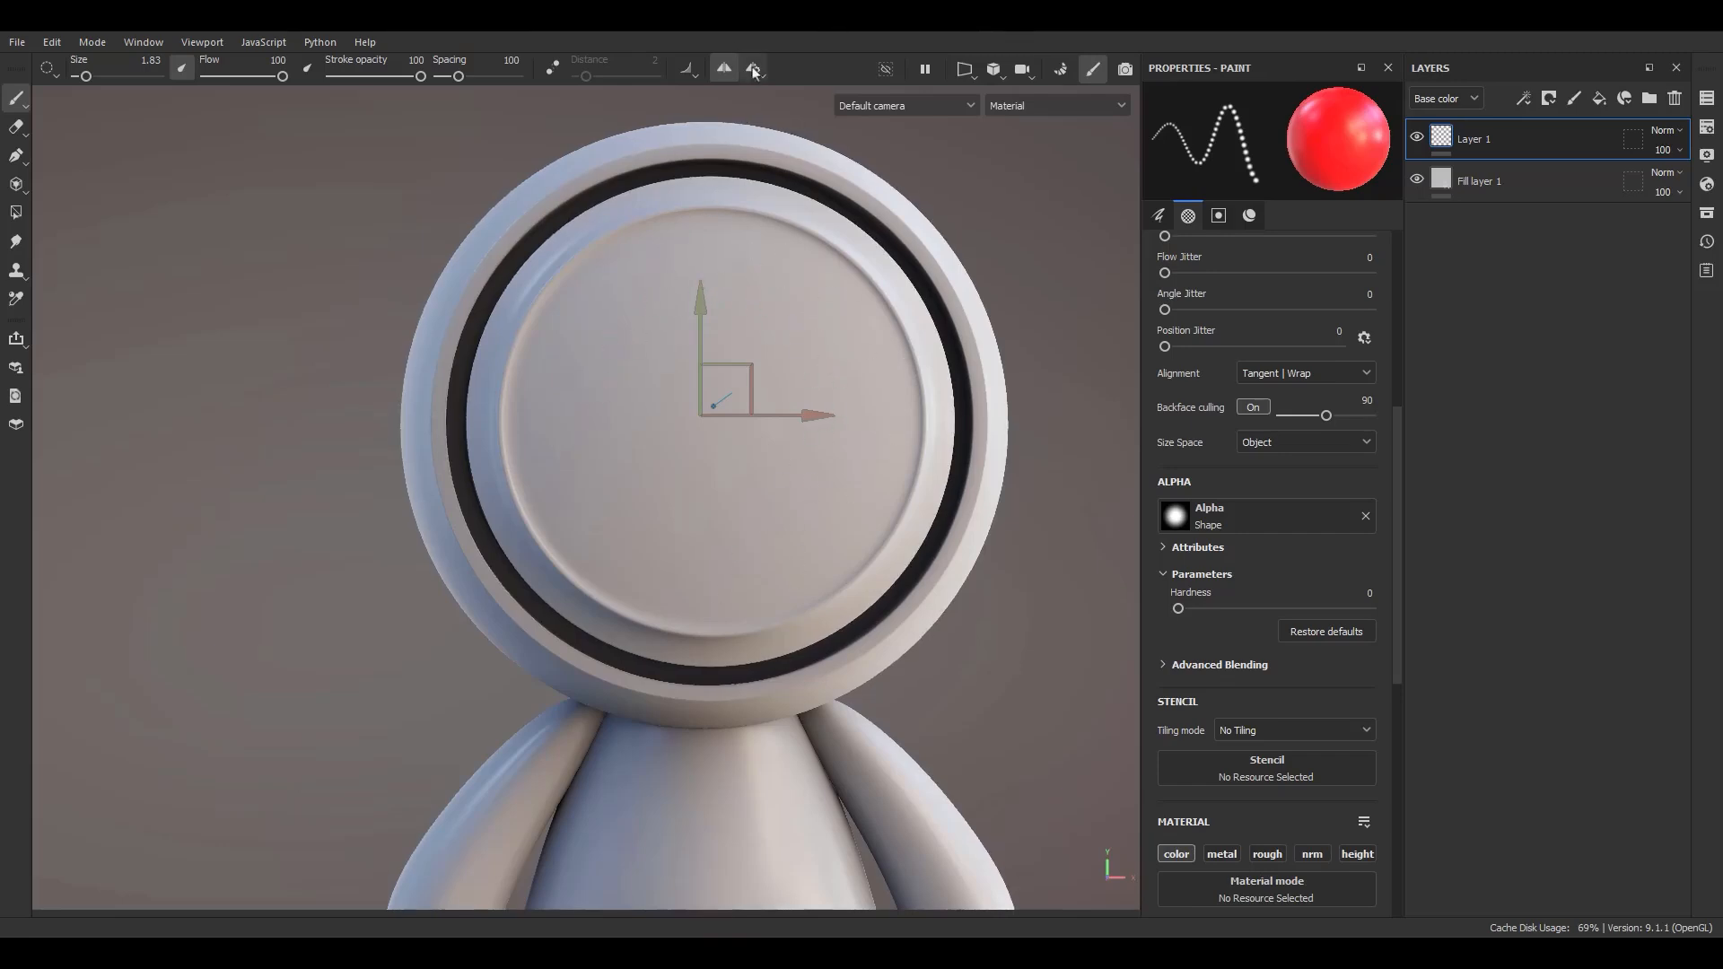
# Step: Set the radial symmetry's angle span to 360 and paint a looping stroke around the face disc
pyautogui.click(753, 70)
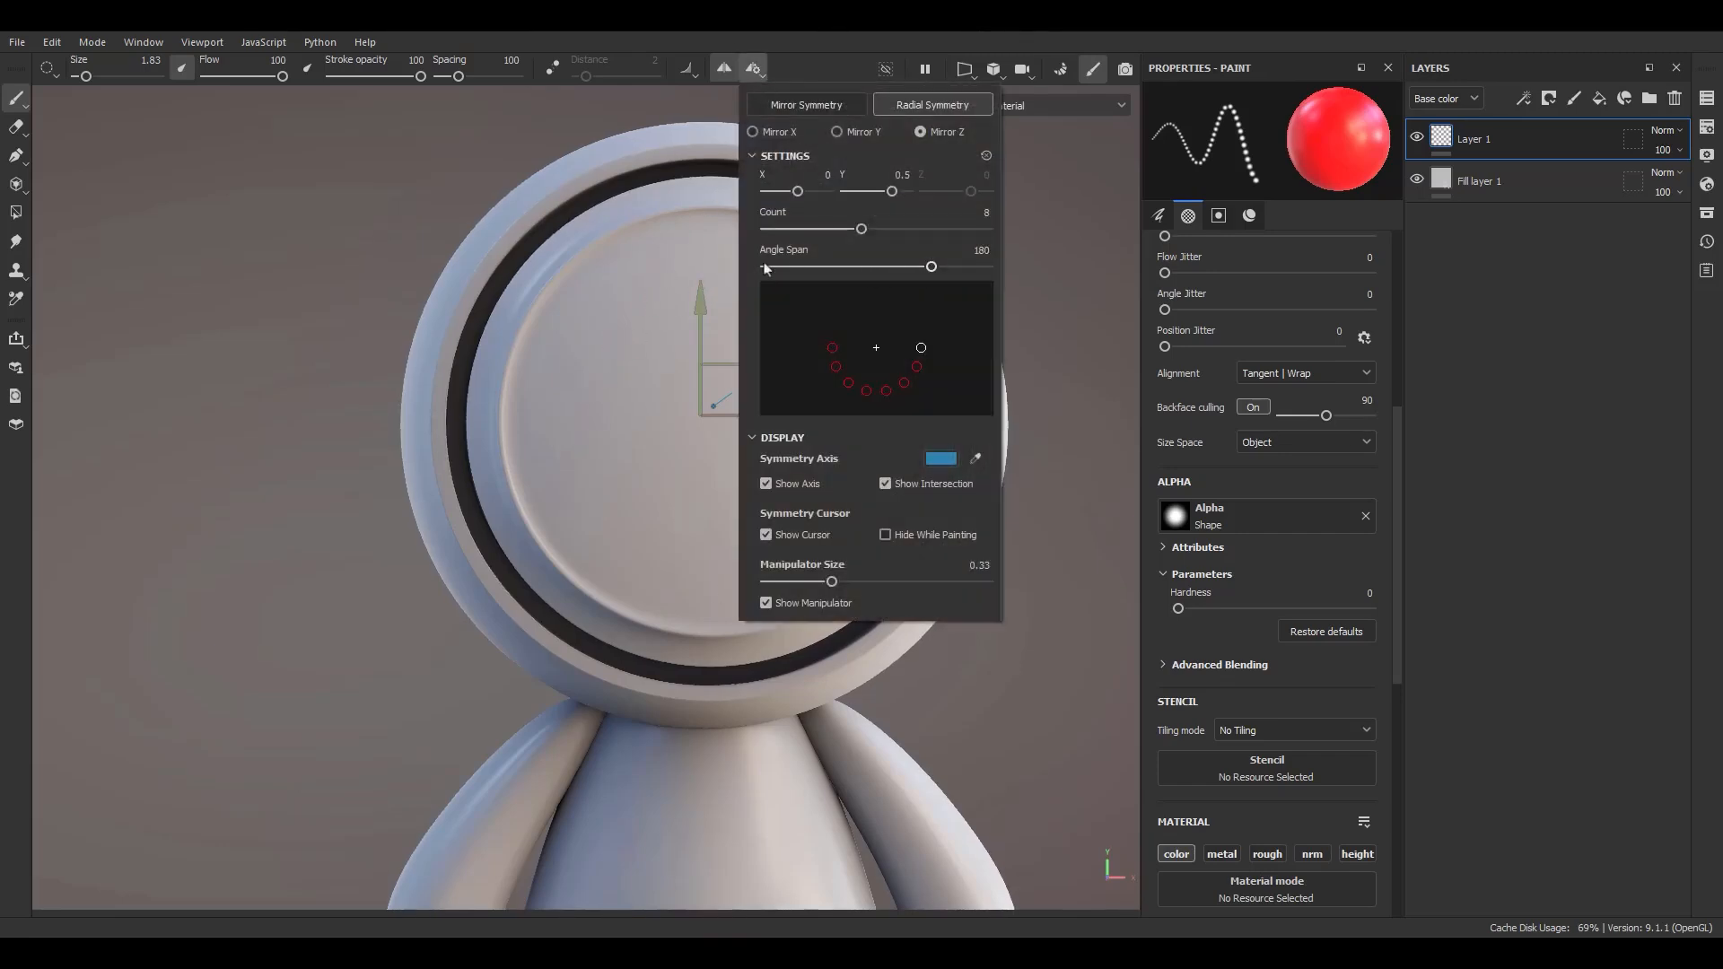
pyautogui.moveTo(931, 267); pyautogui.dragTo(1052, 266)
pyautogui.click(585, 351)
pyautogui.moveTo(585, 353)
pyautogui.mouseDown()
pyautogui.moveTo(705, 307)
pyautogui.moveTo(674, 277)
pyautogui.moveTo(684, 241)
pyautogui.moveTo(743, 229)
pyautogui.moveTo(786, 271)
pyautogui.moveTo(775, 301)
pyautogui.moveTo(700, 289)
pyautogui.moveTo(725, 329)
pyautogui.moveTo(711, 388)
pyautogui.moveTo(749, 296)
pyautogui.moveTo(691, 256)
pyautogui.moveTo(700, 229)
pyautogui.mouseUp()
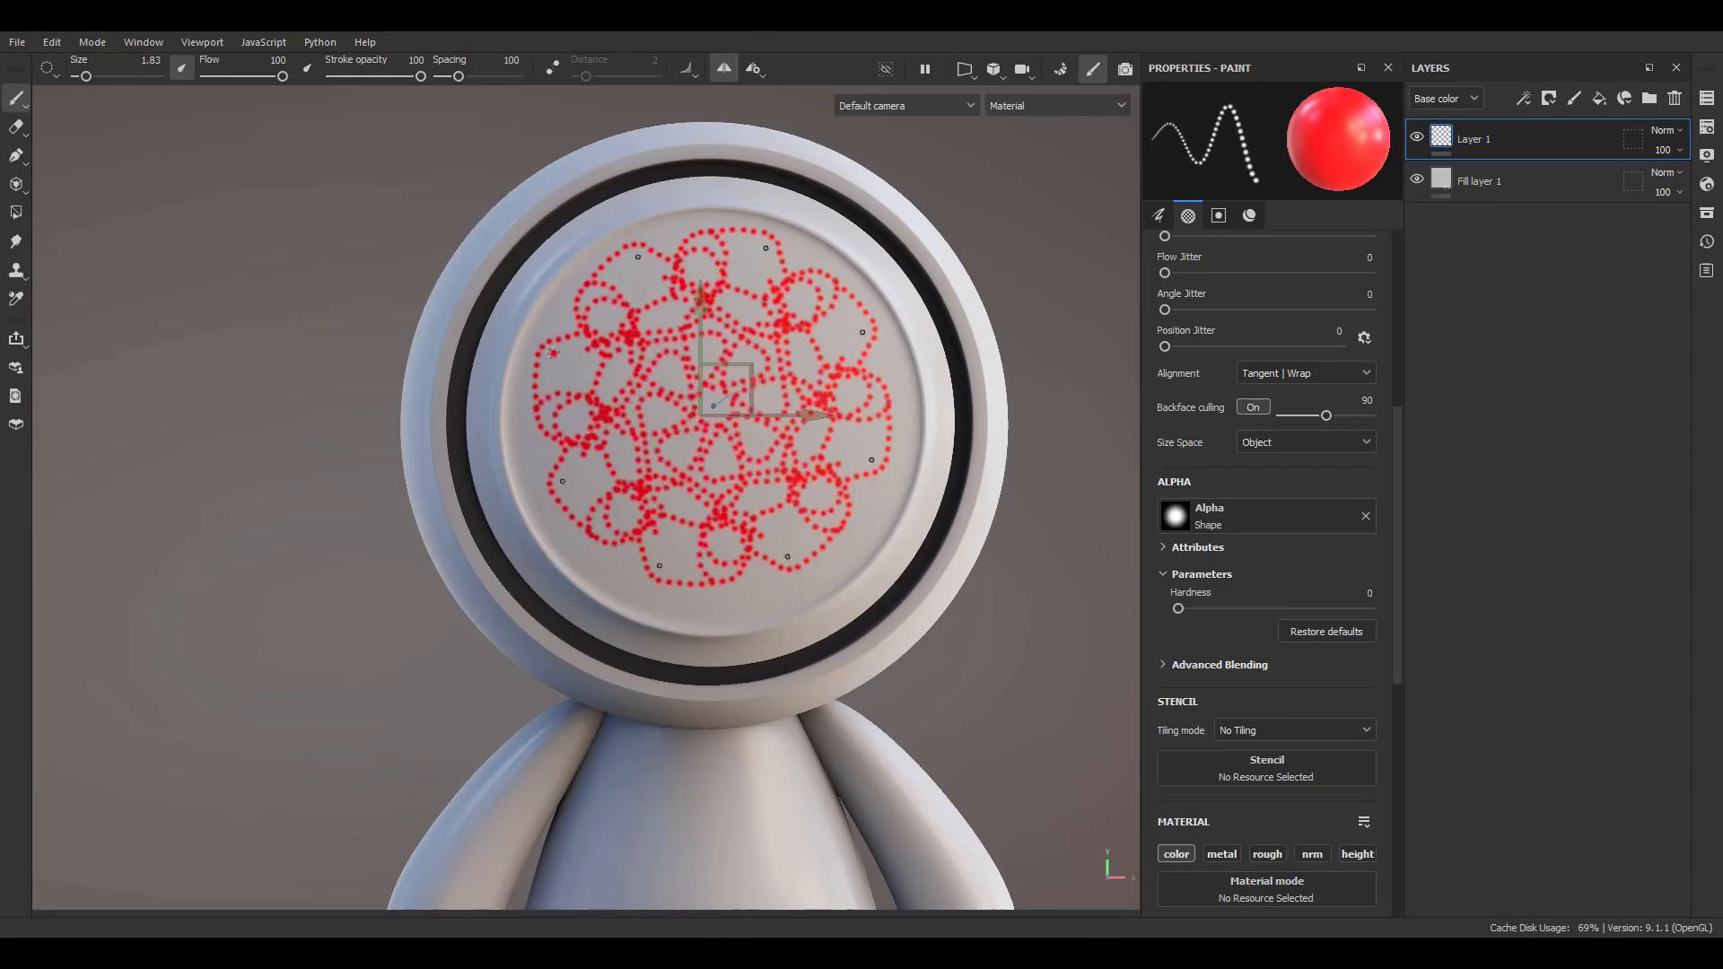
# Step: Set the radial symmetry's angle span to 180 and paint an outward stroke across the face disc with the brush
pyautogui.click(757, 70)
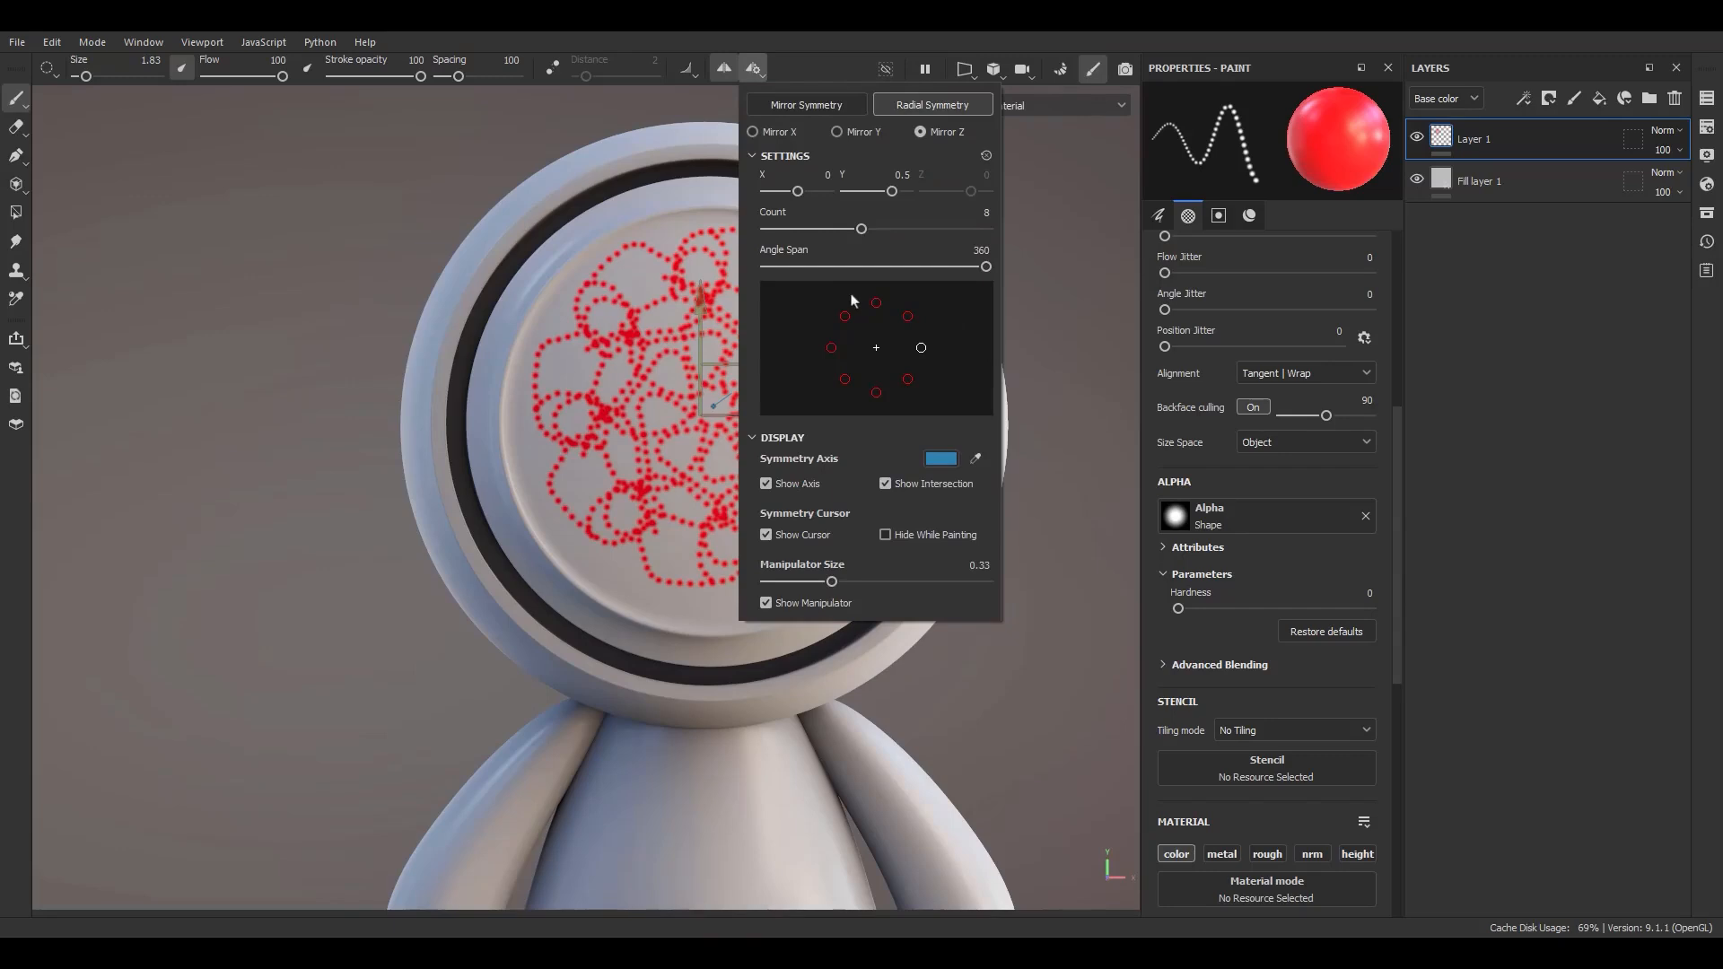
pyautogui.doubleClick(981, 250)
pyautogui.write('180')
pyautogui.press('Return')
pyautogui.click(976, 215)
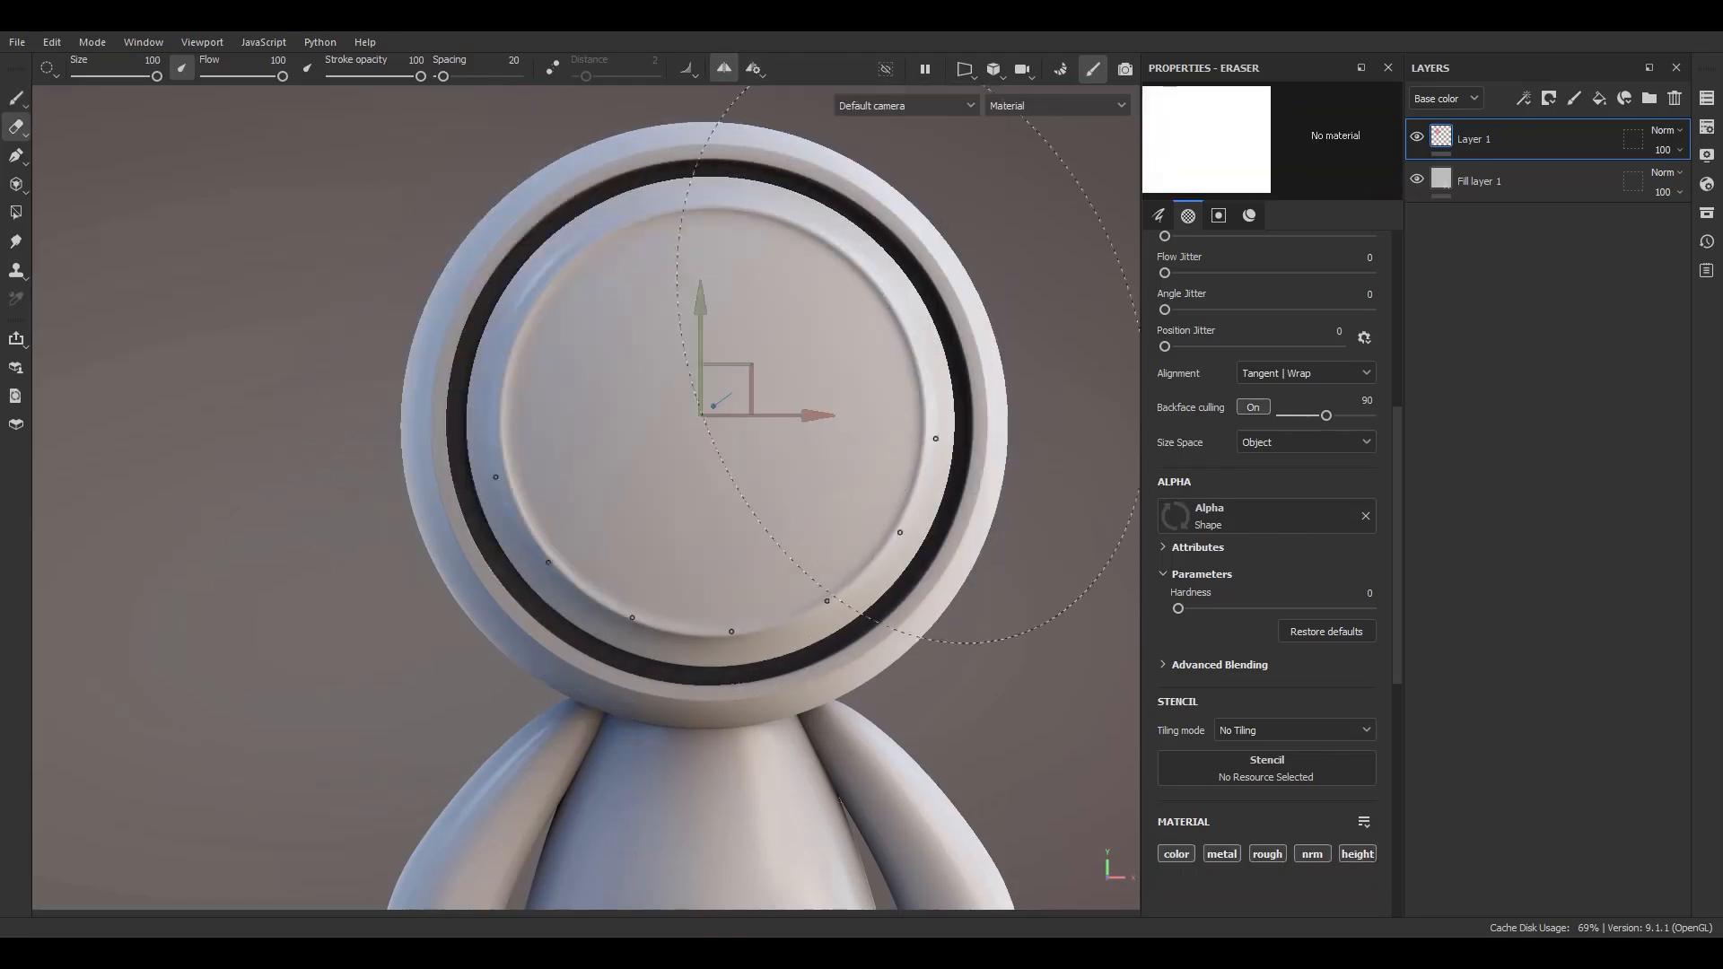
pyautogui.press('1')
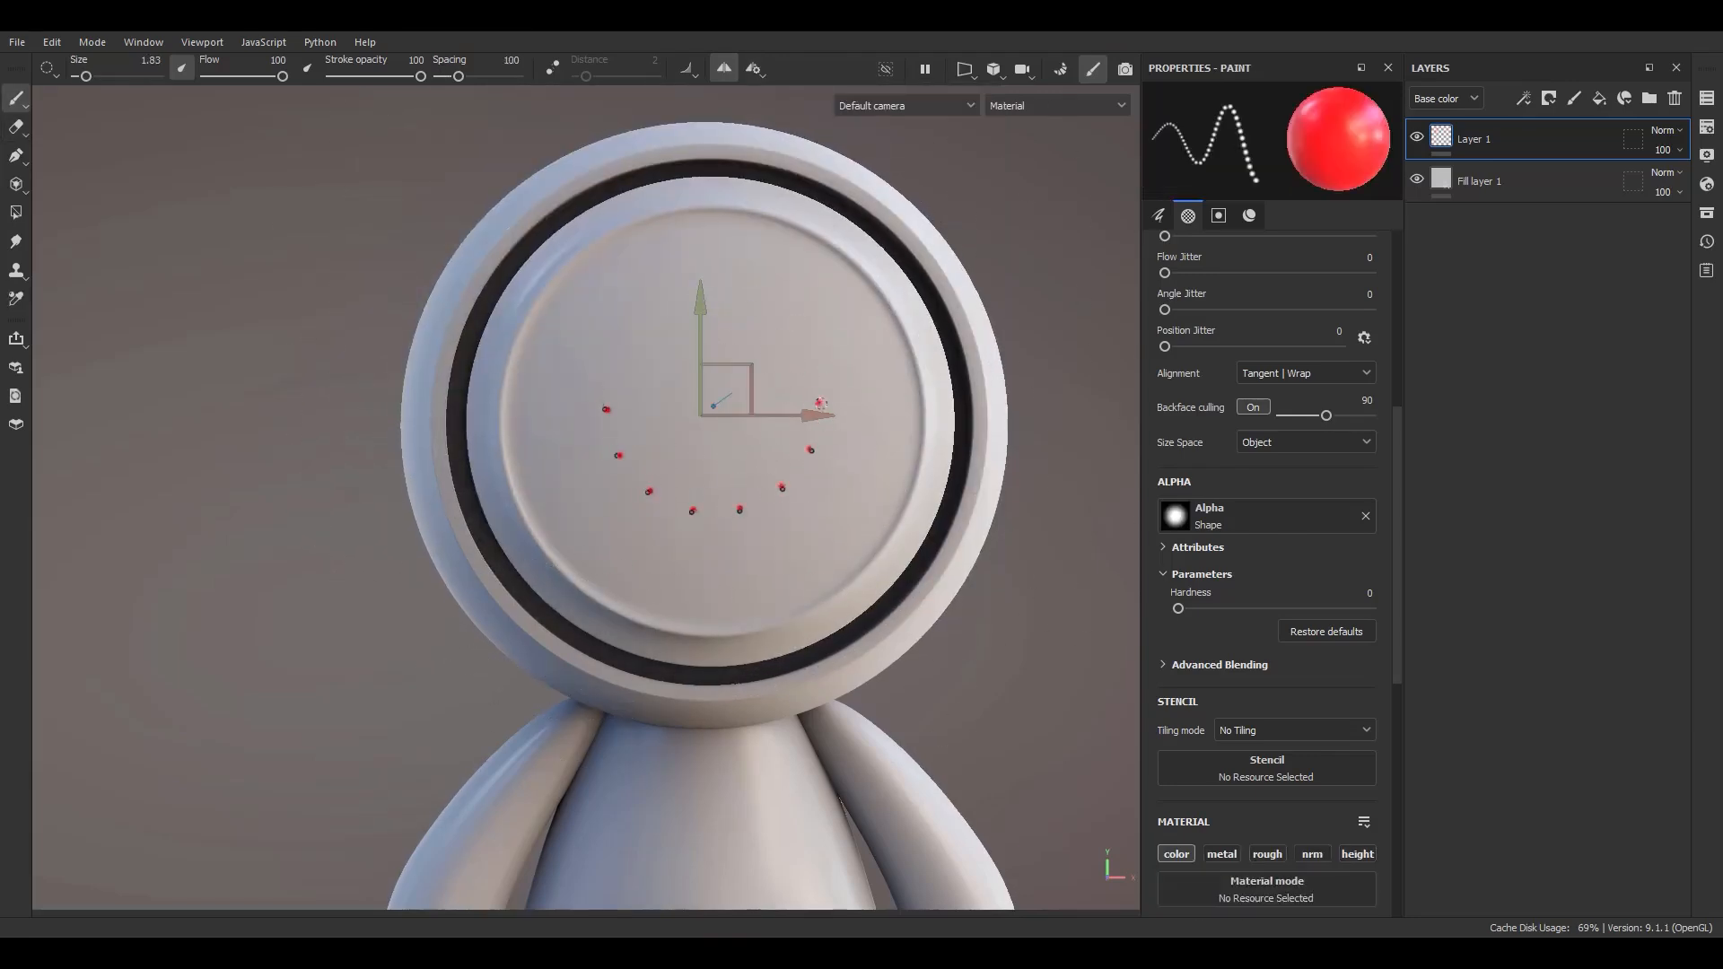
pyautogui.moveTo(820, 403); pyautogui.dragTo(968, 472)
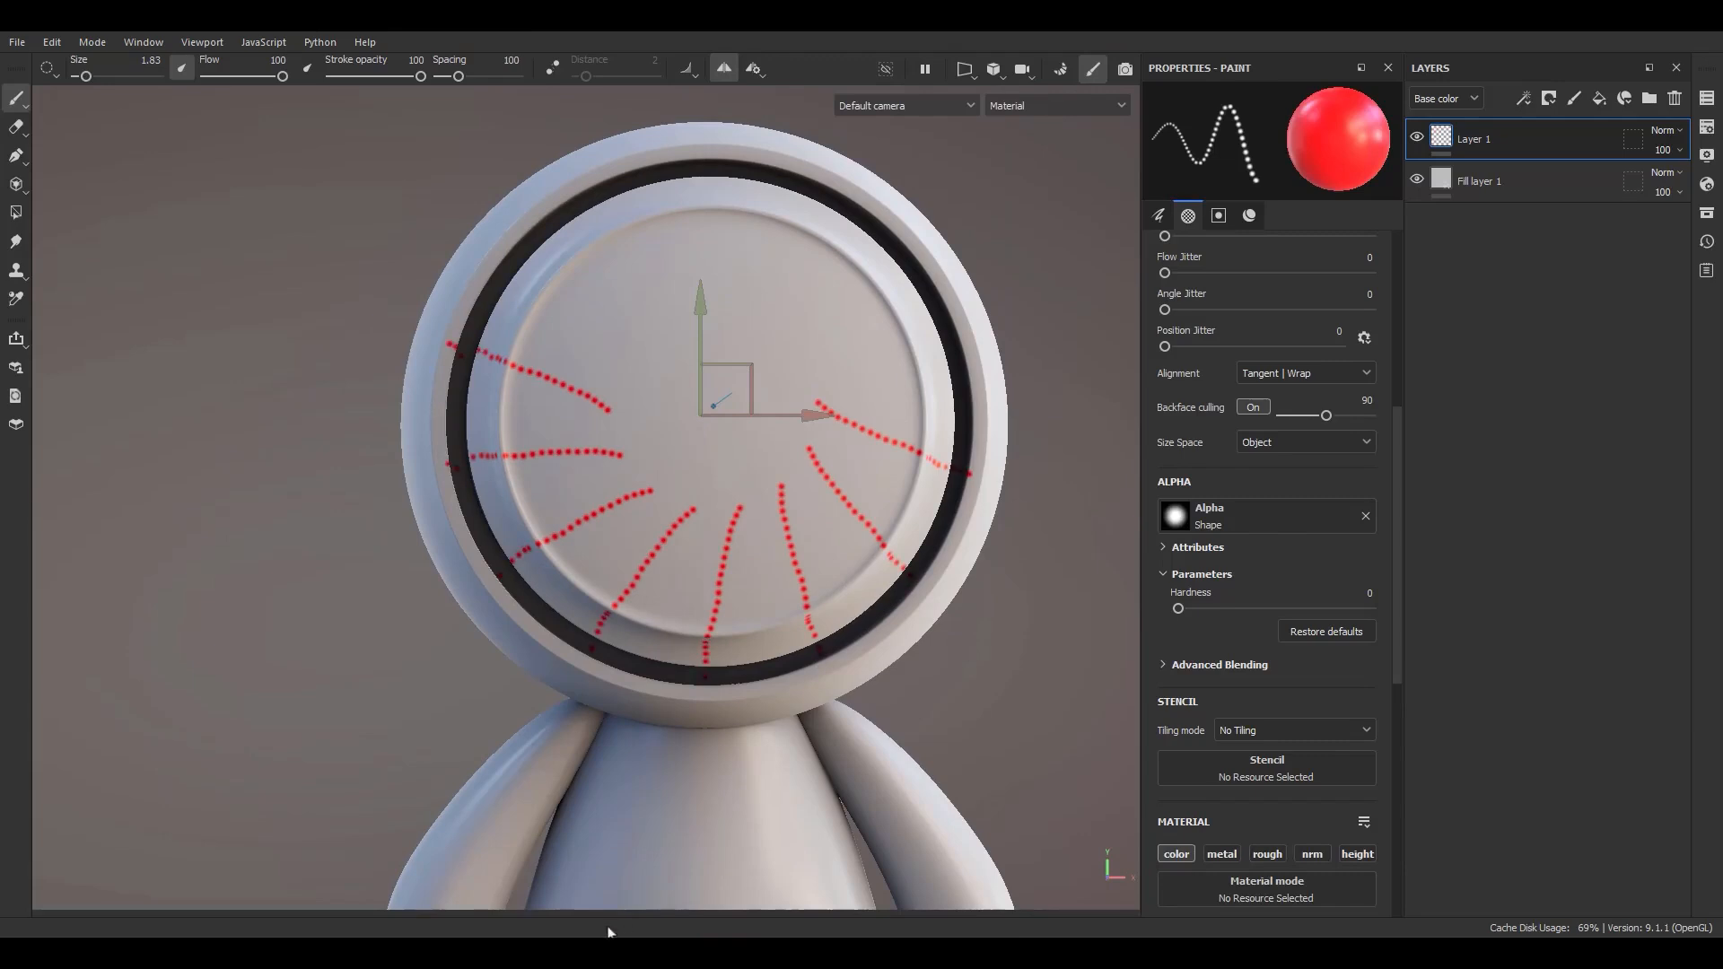
# Step: Set the radial symmetry's angle span to 360 and count to 16, and paint a flower-like pattern on the face disc
pyautogui.click(755, 69)
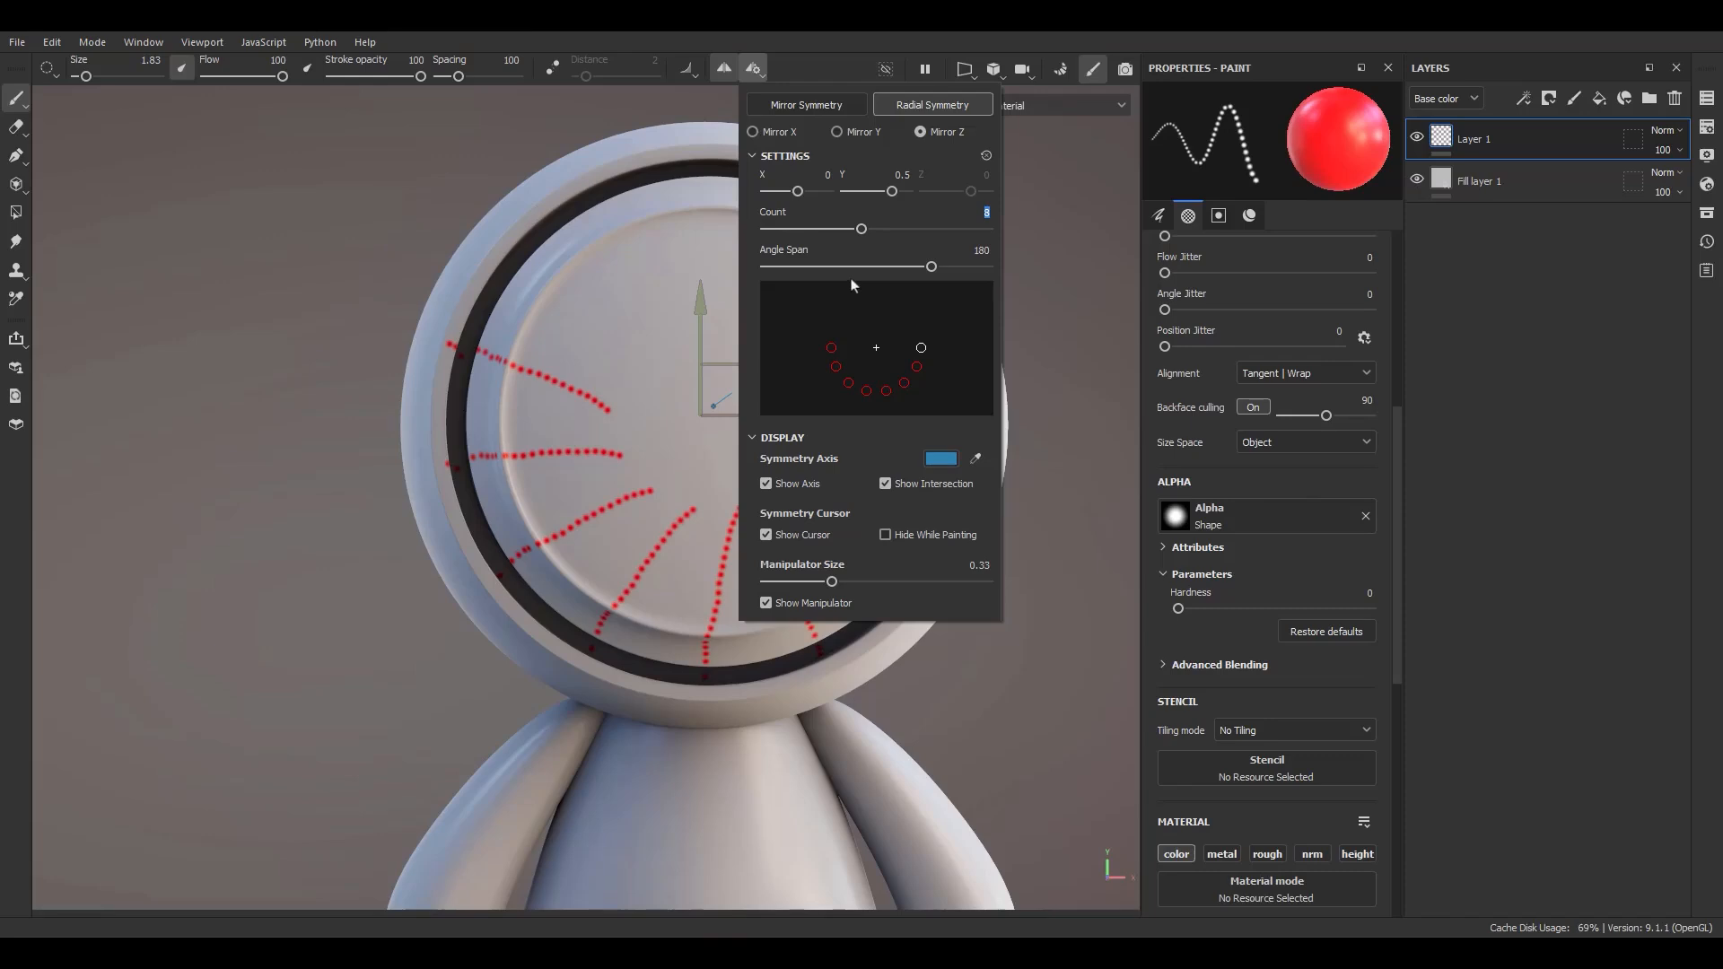
pyautogui.moveTo(930, 266); pyautogui.dragTo(986, 267)
pyautogui.moveTo(864, 232); pyautogui.dragTo(987, 246)
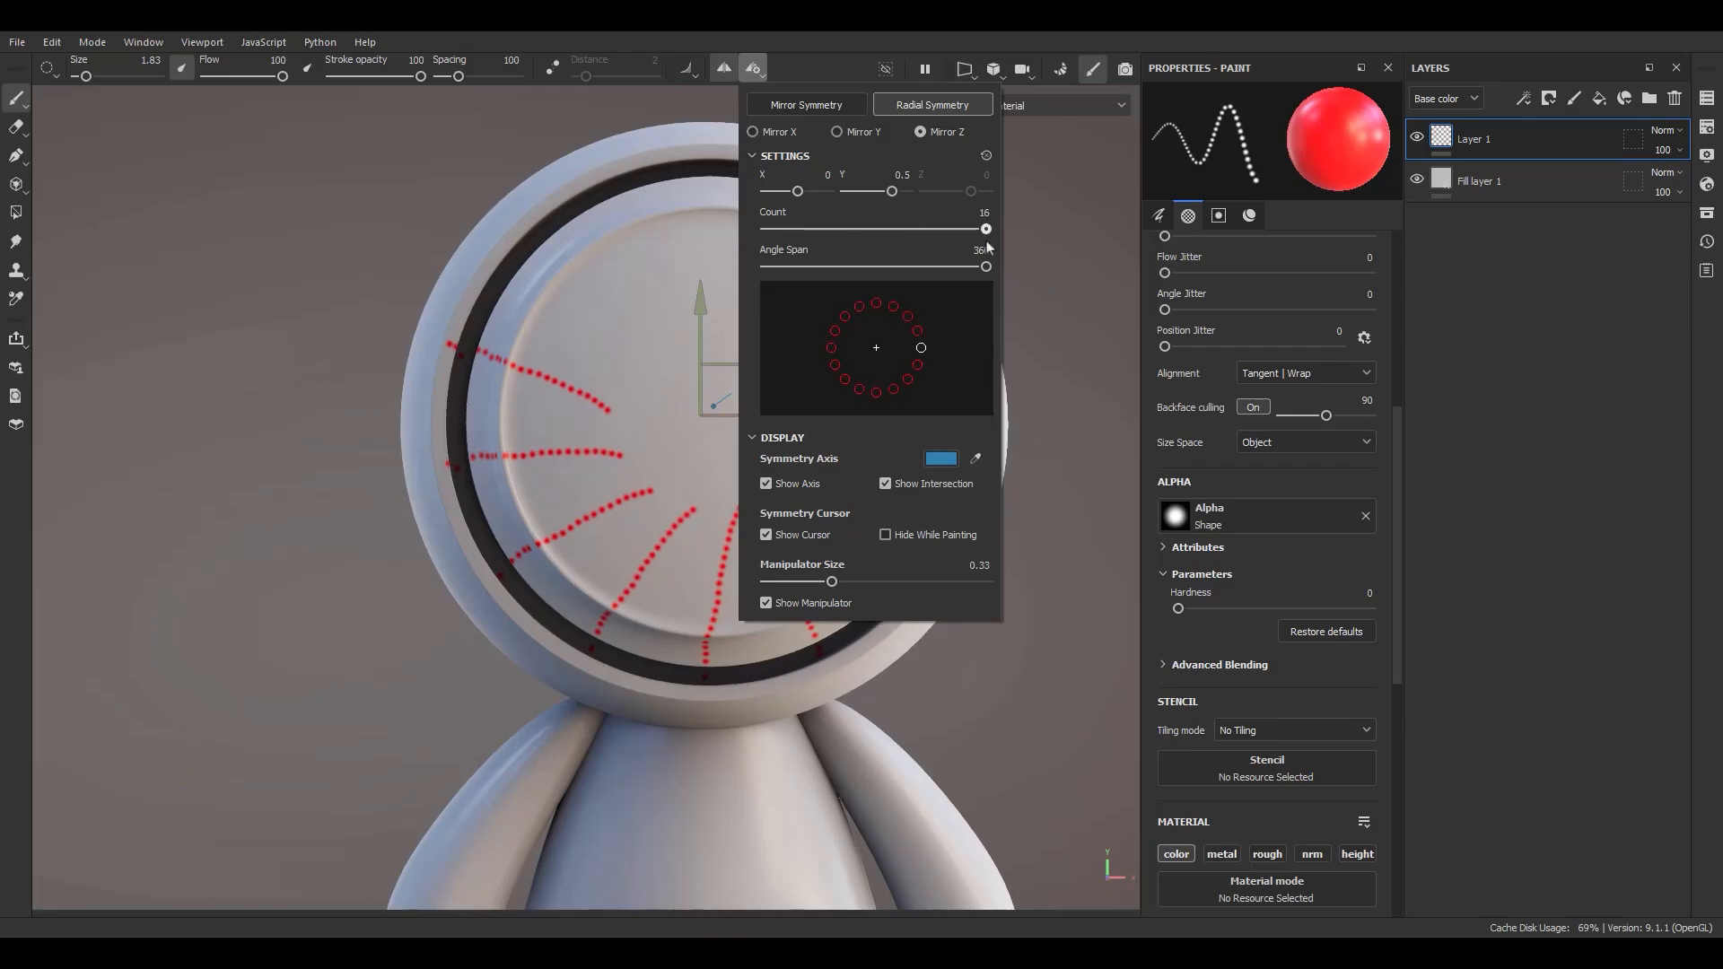
pyautogui.click(559, 363)
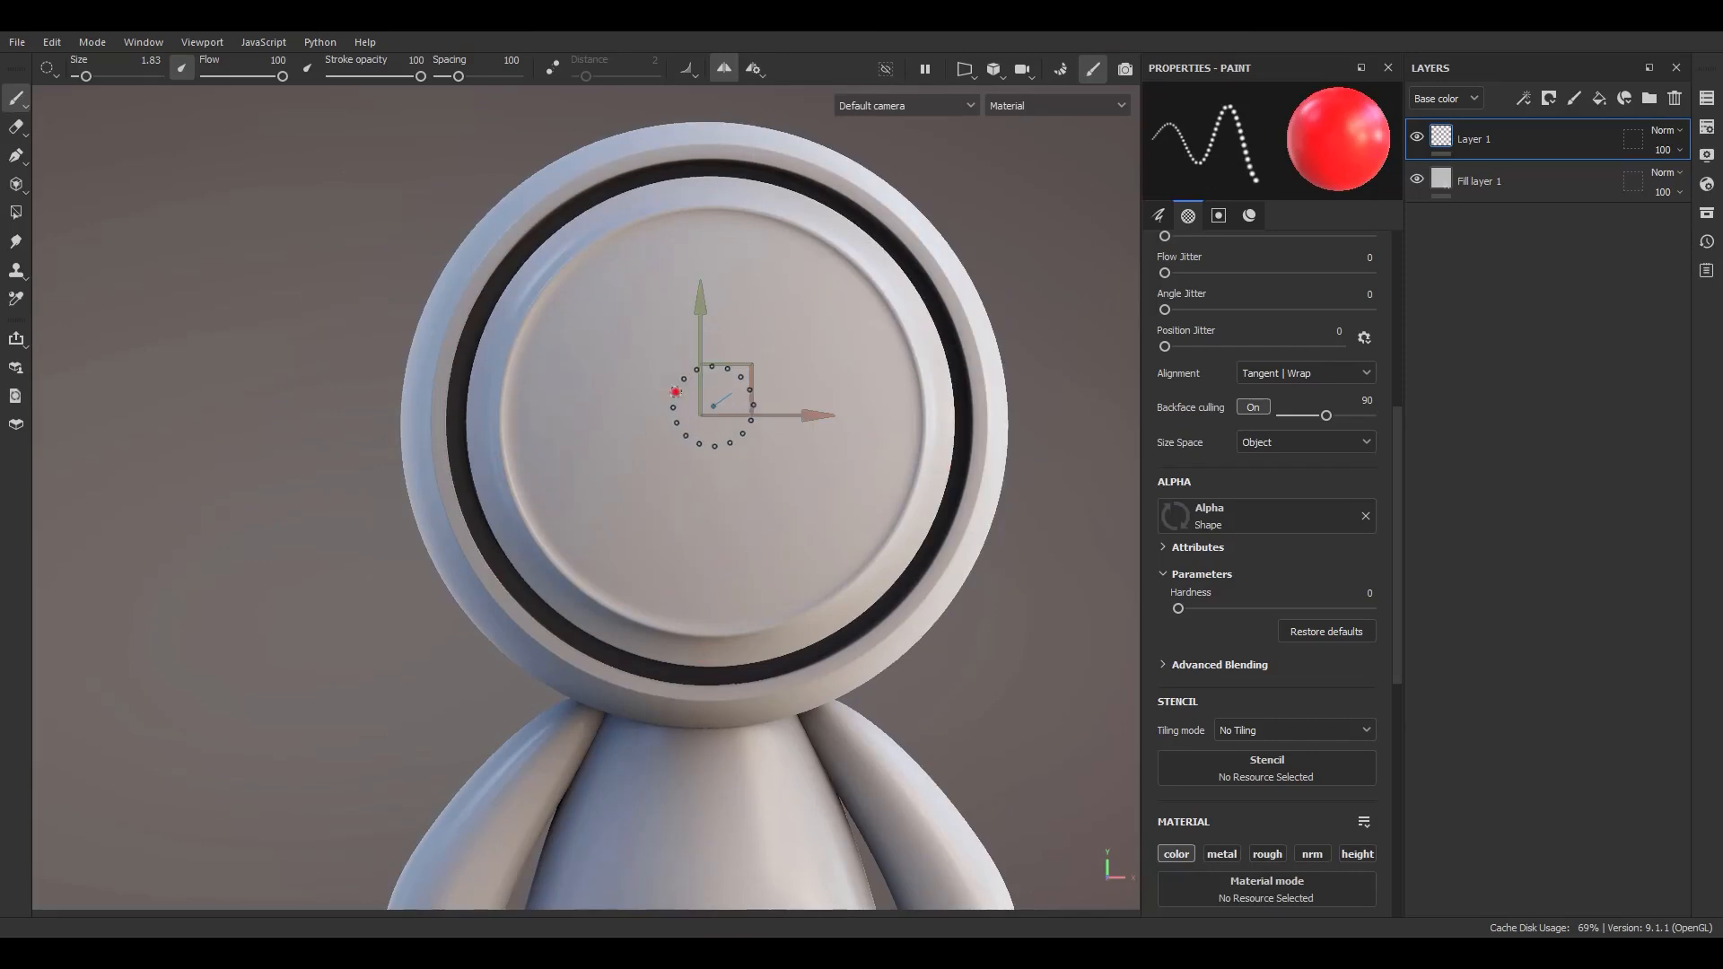
pyautogui.moveTo(672, 387)
pyautogui.mouseDown()
pyautogui.moveTo(624, 364)
pyautogui.moveTo(597, 318)
pyautogui.moveTo(632, 287)
pyautogui.moveTo(657, 341)
pyautogui.moveTo(675, 269)
pyautogui.moveTo(628, 247)
pyautogui.moveTo(589, 297)
pyautogui.mouseUp()
pyautogui.moveTo(700, 444); pyautogui.dragTo(713, 406)
# Step: Examine the painted flower pattern on the face disc from an angle, both up close and from farther away
pyautogui.keyDown('alt'); pyautogui.moveTo(649, 681); pyautogui.dragTo(777, 704); pyautogui.keyUp('alt')
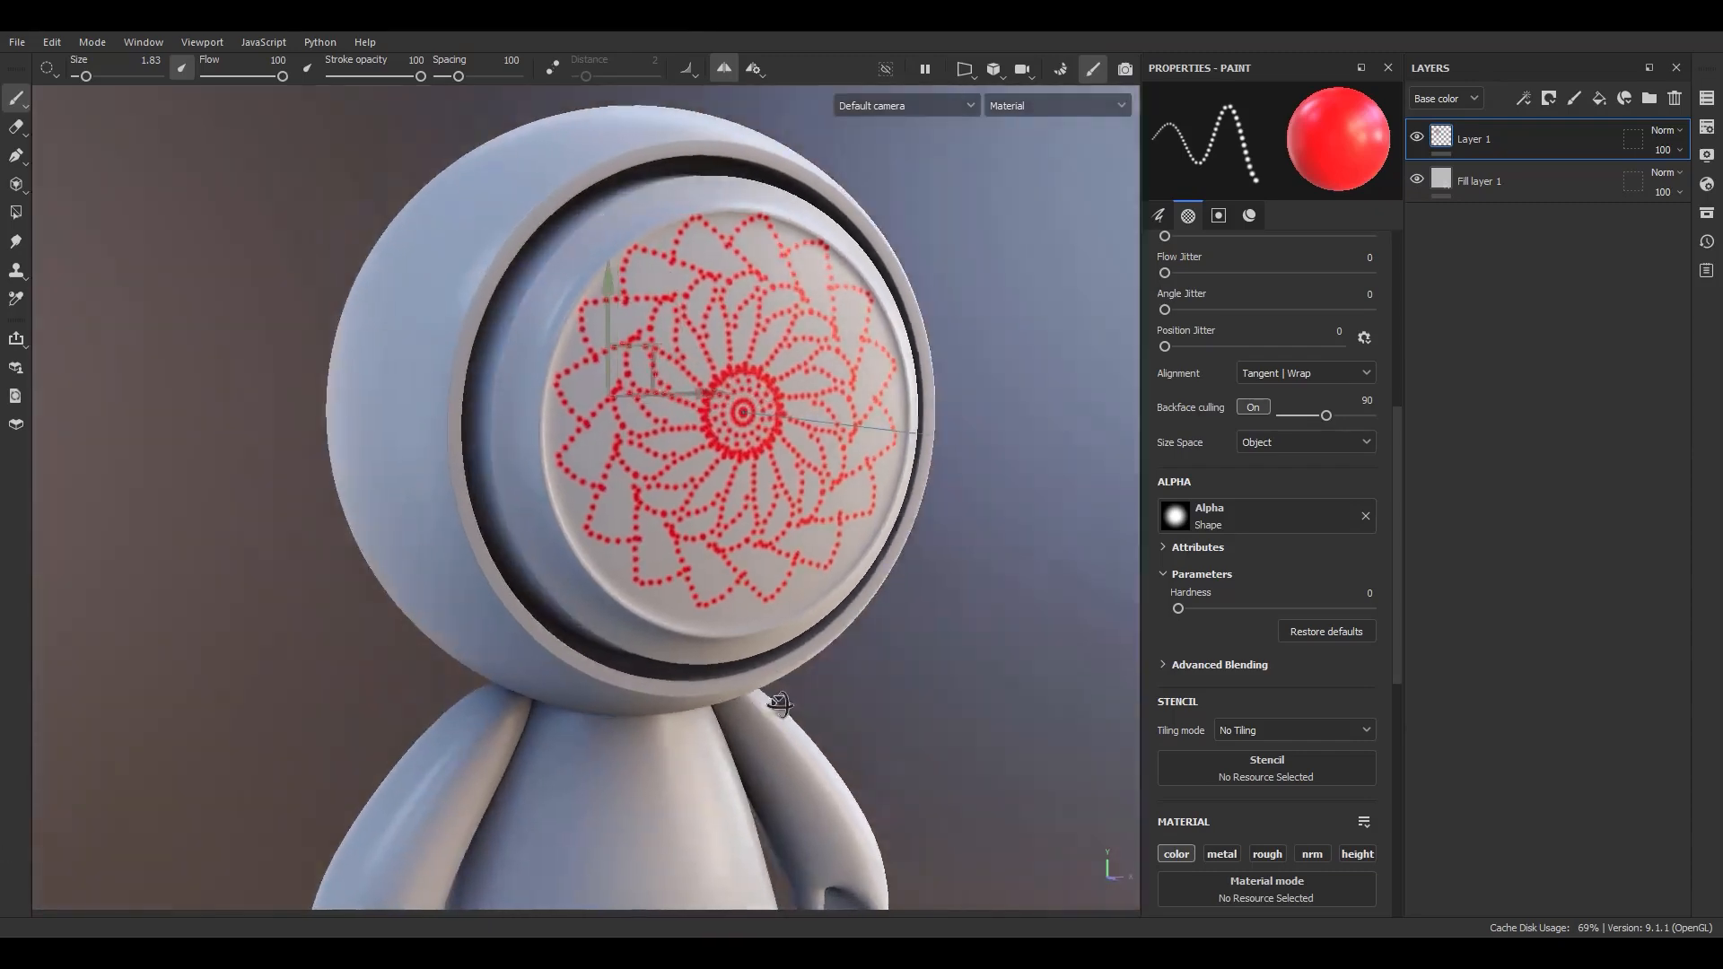
pyautogui.moveTo(777, 704)
pyautogui.keyDown('alt'); pyautogui.mouseDown(button='right')
pyautogui.moveTo(800, 658)
pyautogui.moveTo(969, 691)
pyautogui.mouseUp(button='right'); pyautogui.keyUp('alt')
pyautogui.keyDown('alt'); pyautogui.moveTo(969, 691); pyautogui.dragTo(913, 760, button='middle'); pyautogui.keyUp('alt')
pyautogui.keyDown('alt'); pyautogui.moveTo(913, 760); pyautogui.dragTo(843, 629, button='right'); pyautogui.keyUp('alt')
pyautogui.keyDown('alt'); pyautogui.moveTo(844, 628); pyautogui.dragTo(840, 558, button='middle'); pyautogui.keyUp('alt')
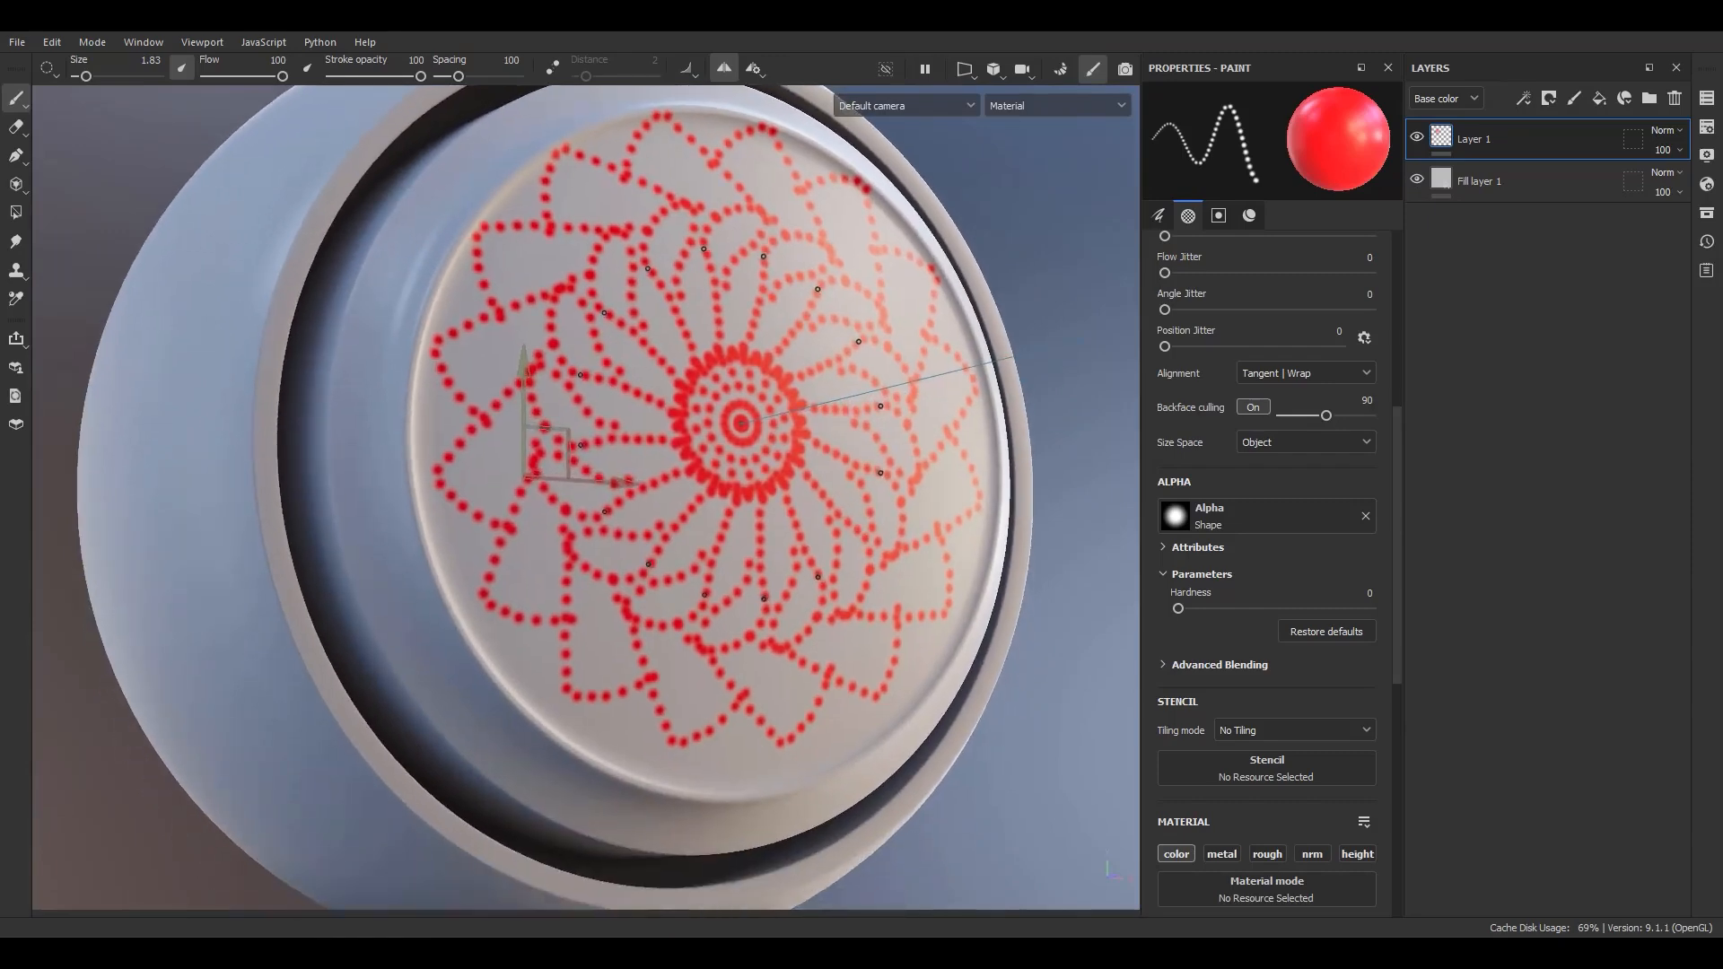
pyautogui.keyDown('alt'); pyautogui.moveTo(840, 558); pyautogui.dragTo(835, 497, button='right'); pyautogui.keyUp('alt')
pyautogui.keyDown('alt'); pyautogui.moveTo(835, 497); pyautogui.dragTo(806, 583, button='middle'); pyautogui.keyUp('alt')
pyautogui.keyDown('alt'); pyautogui.moveTo(806, 583); pyautogui.dragTo(796, 365, button='right'); pyautogui.keyUp('alt')
pyautogui.keyDown('alt'); pyautogui.moveTo(795, 486); pyautogui.dragTo(810, 405, button='middle'); pyautogui.keyUp('alt')
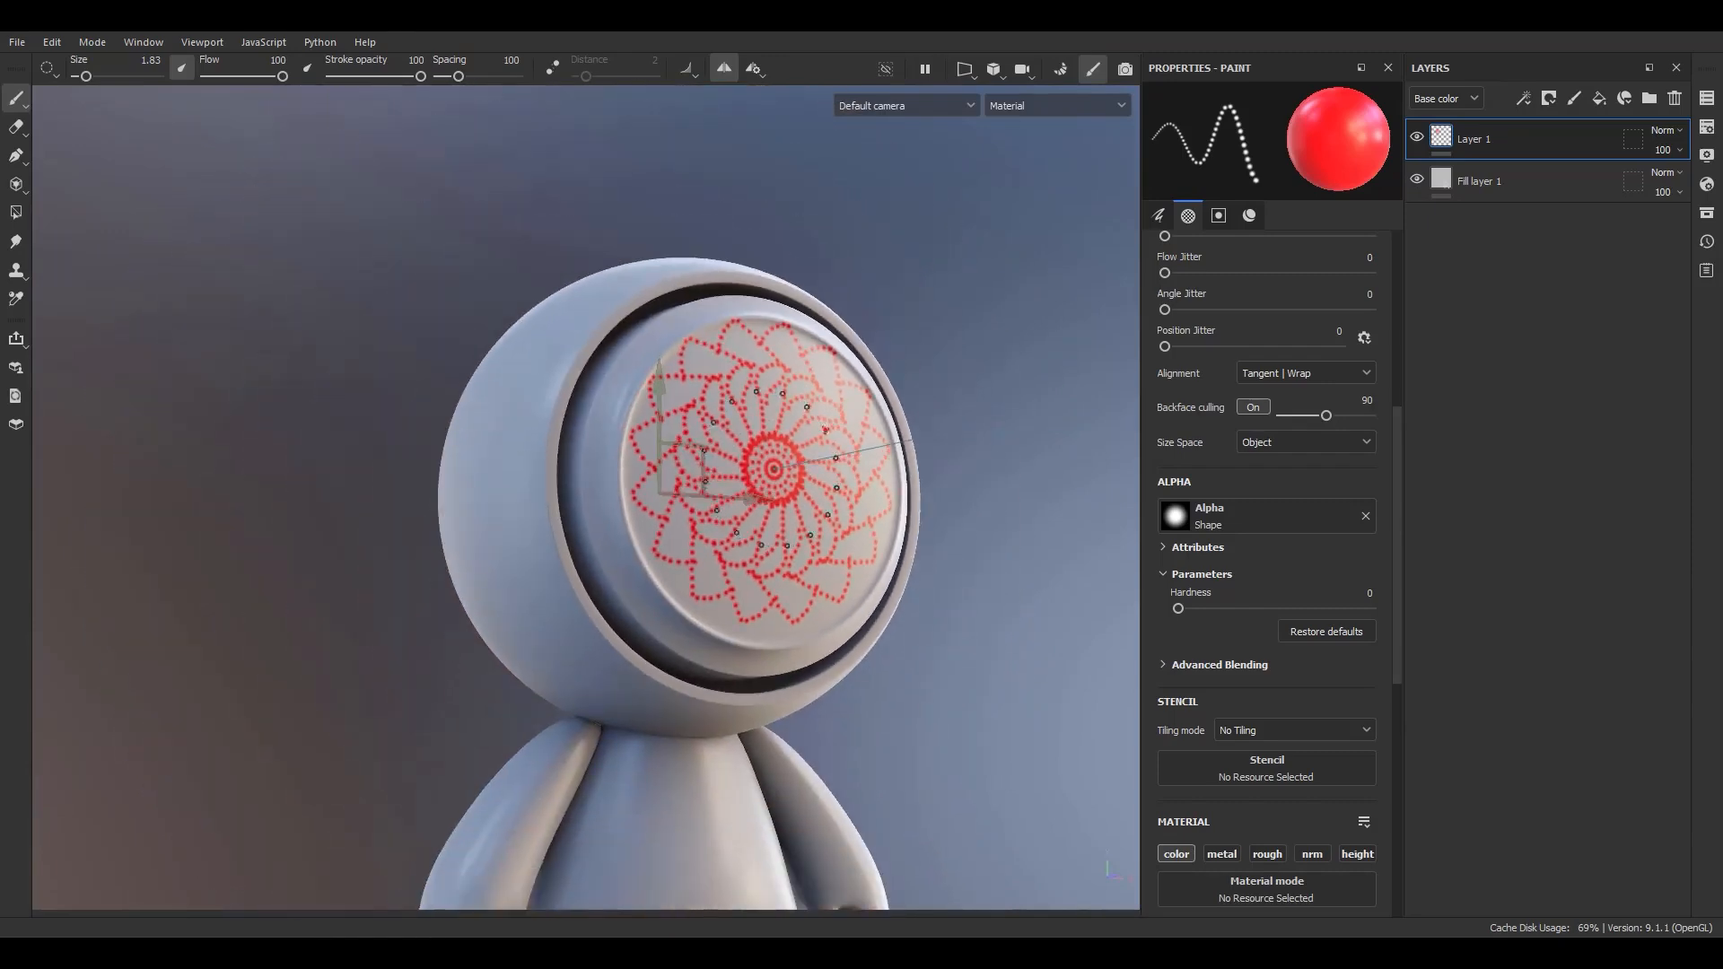
pyautogui.keyDown('alt'); pyautogui.moveTo(810, 405); pyautogui.dragTo(840, 696, button='right'); pyautogui.keyUp('alt')
pyautogui.keyDown('alt'); pyautogui.moveTo(840, 696); pyautogui.dragTo(837, 639, button='middle'); pyautogui.keyUp('alt')
pyautogui.keyDown('alt'); pyautogui.moveTo(837, 639); pyautogui.dragTo(778, 490, button='right'); pyautogui.keyUp('alt')
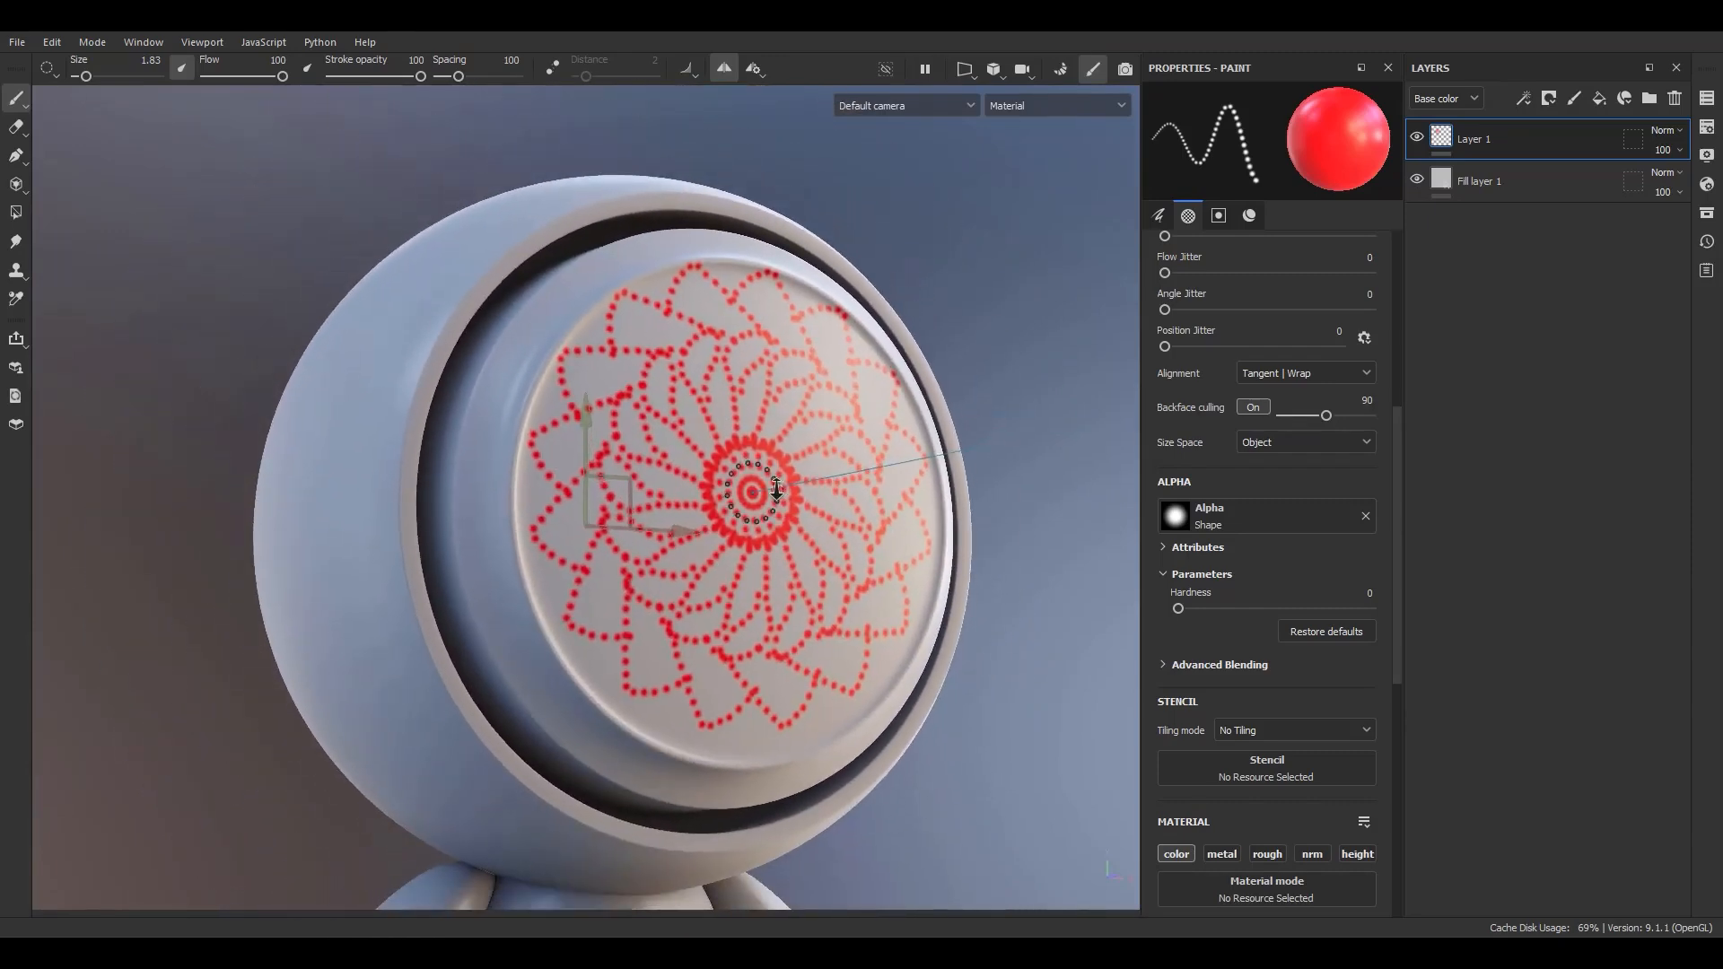